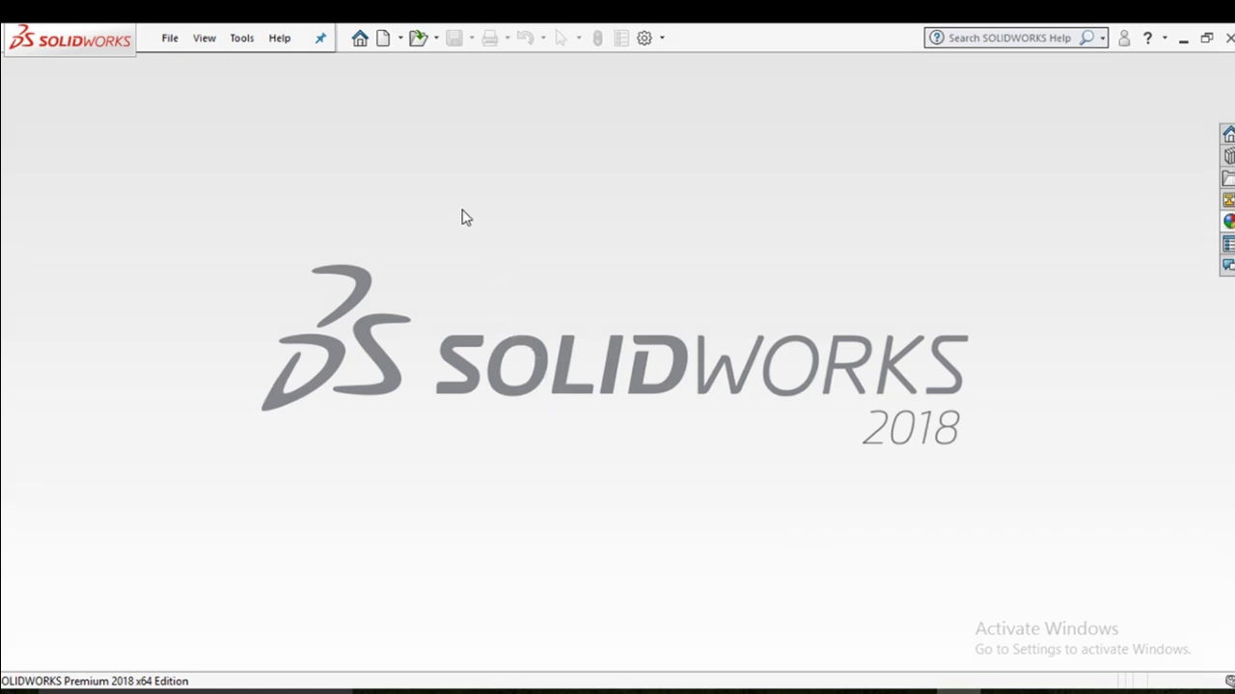
# Create a new blank Part document from the New SOLIDWORKS Document dialog.
pyautogui.click(403, 40)
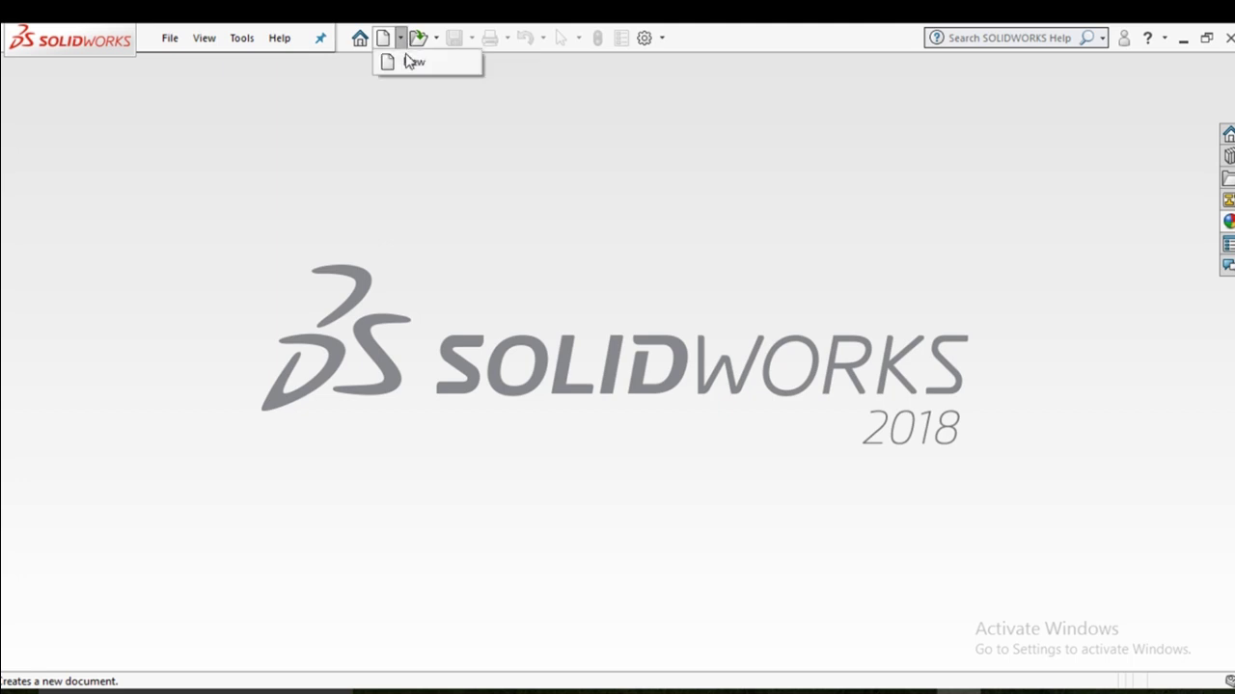
pyautogui.click(412, 64)
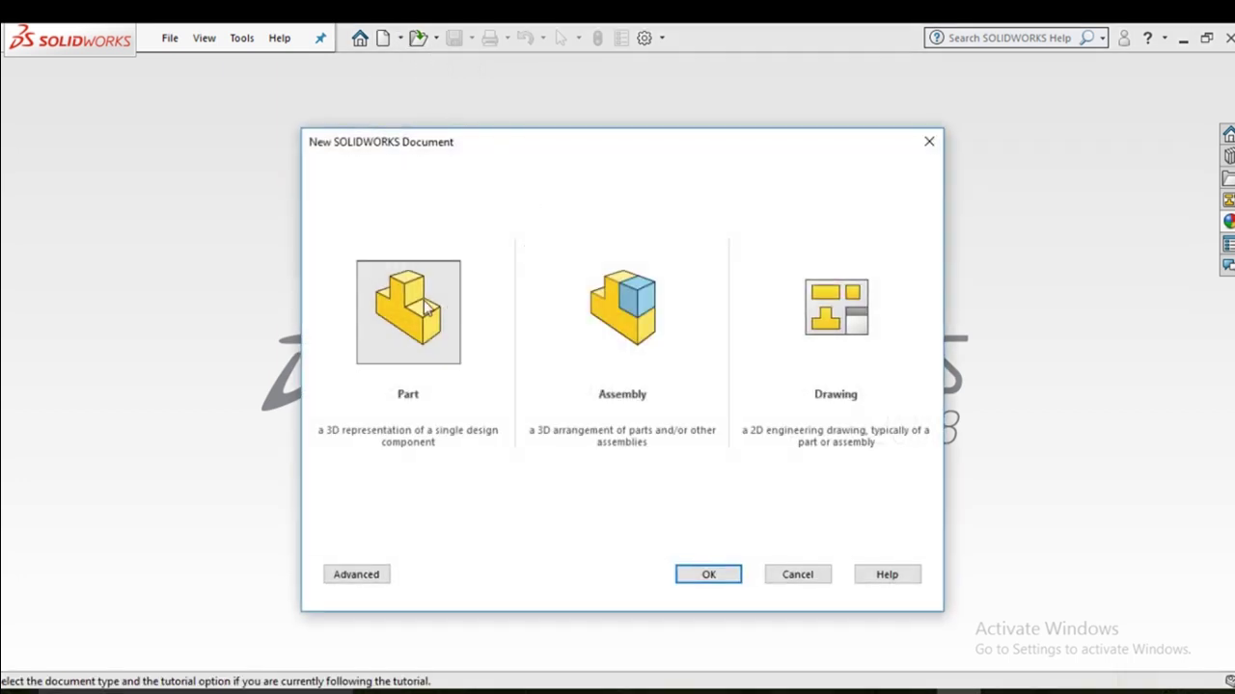
pyautogui.click(421, 302)
pyautogui.click(709, 574)
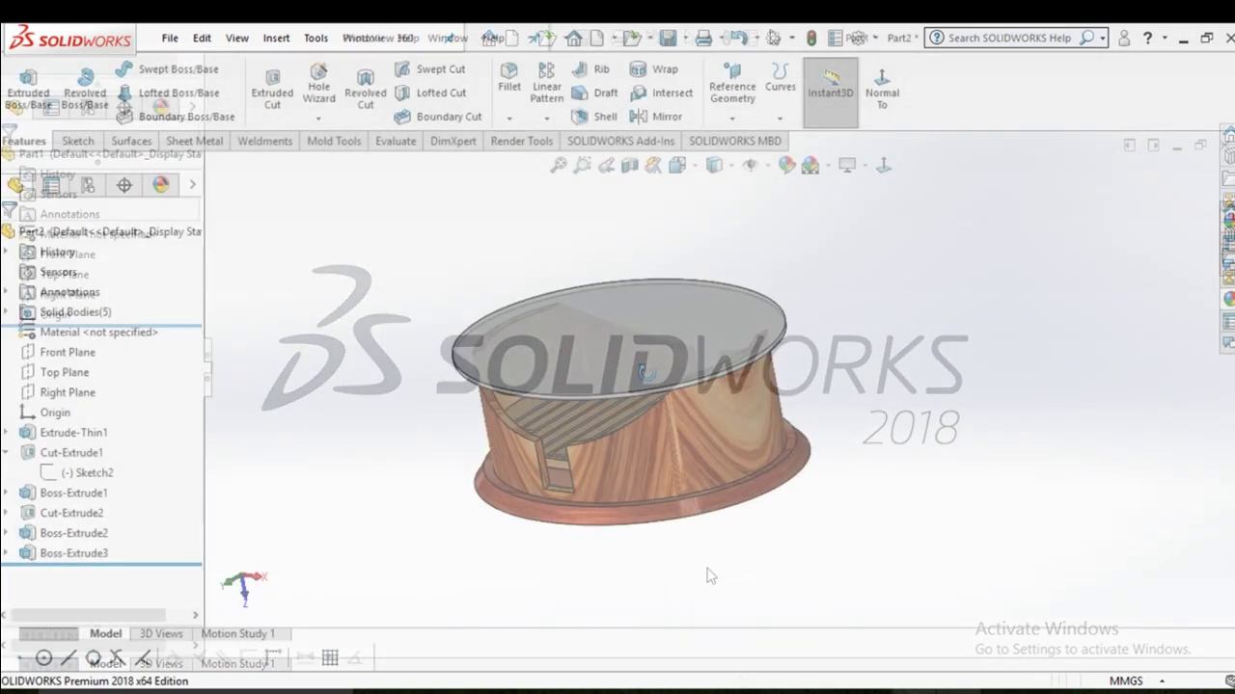
pyautogui.moveTo(665, 394)
pyautogui.mouseDown(button='middle')
pyautogui.moveTo(659, 321)
pyautogui.moveTo(653, 374)
pyautogui.mouseUp(button='middle')
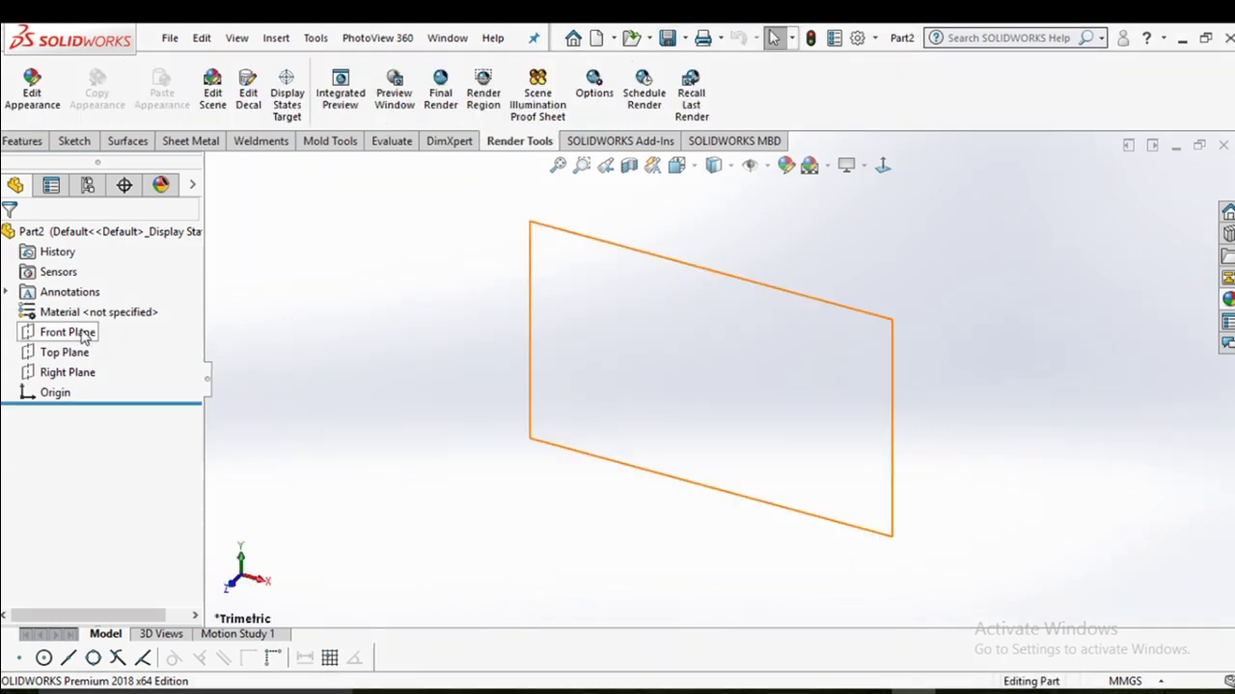
# On the Front Plane, sketch an origin-centred ellipse with radii of about 150.17 and 118.13 mm.
pyautogui.click(84, 334)
pyautogui.click(103, 298)
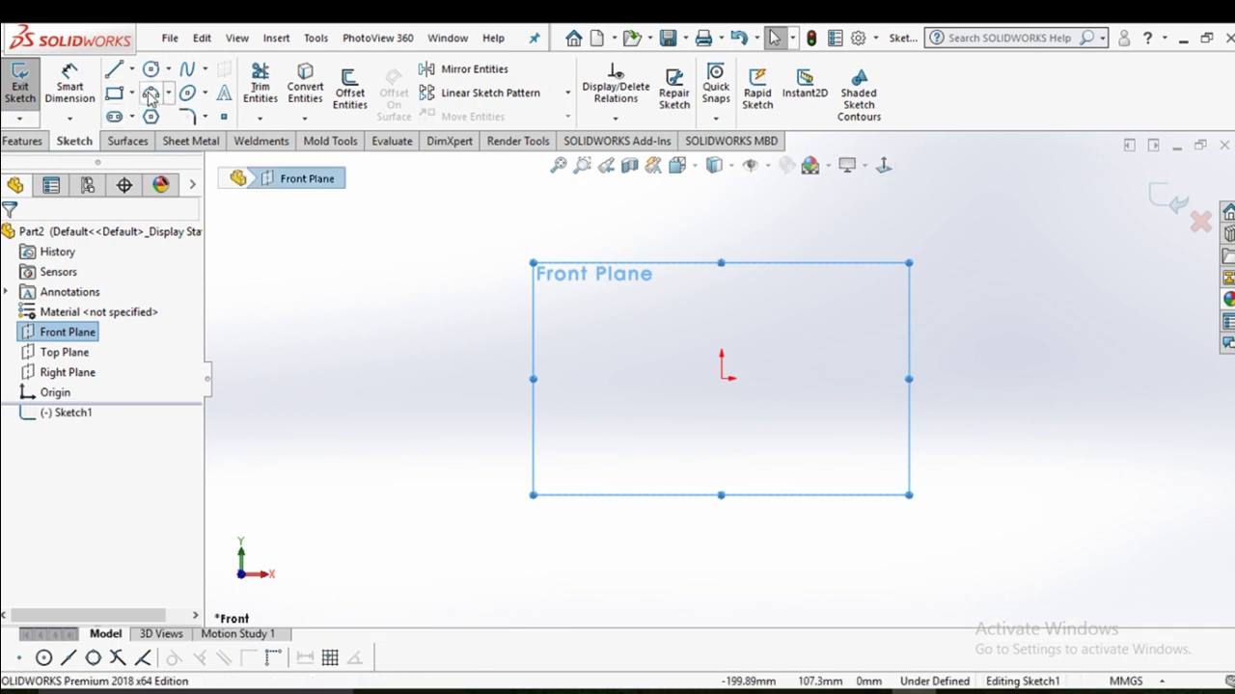
pyautogui.click(149, 95)
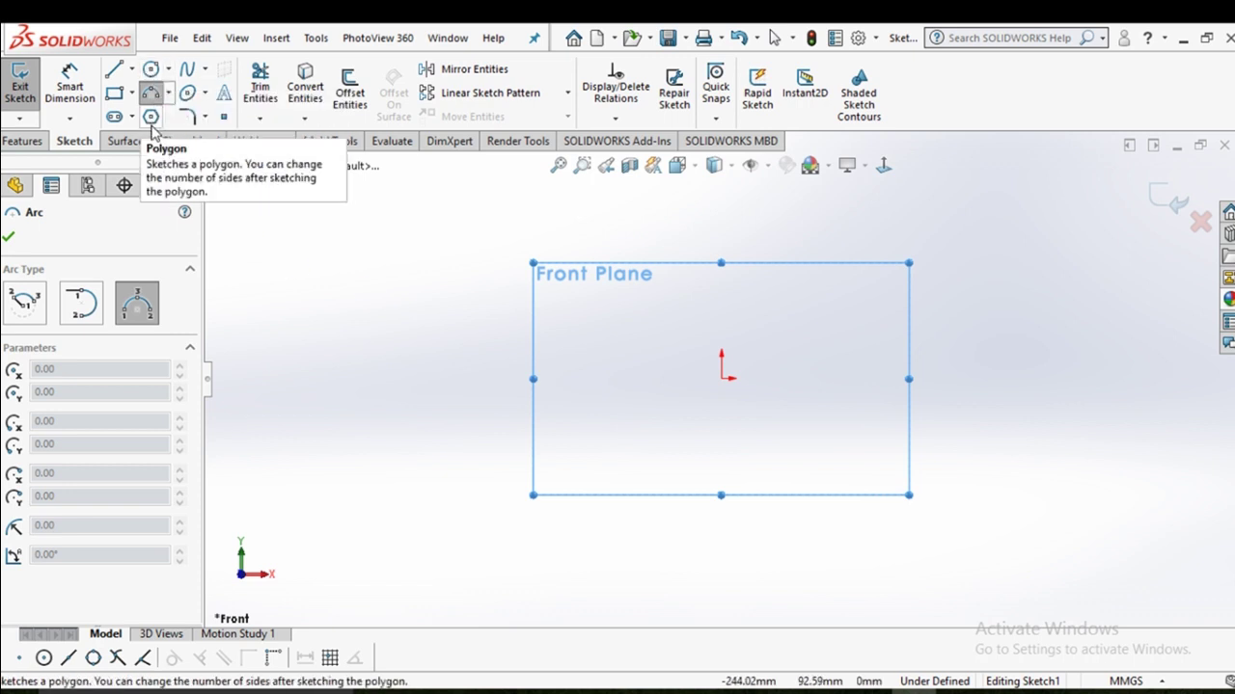
pyautogui.click(188, 93)
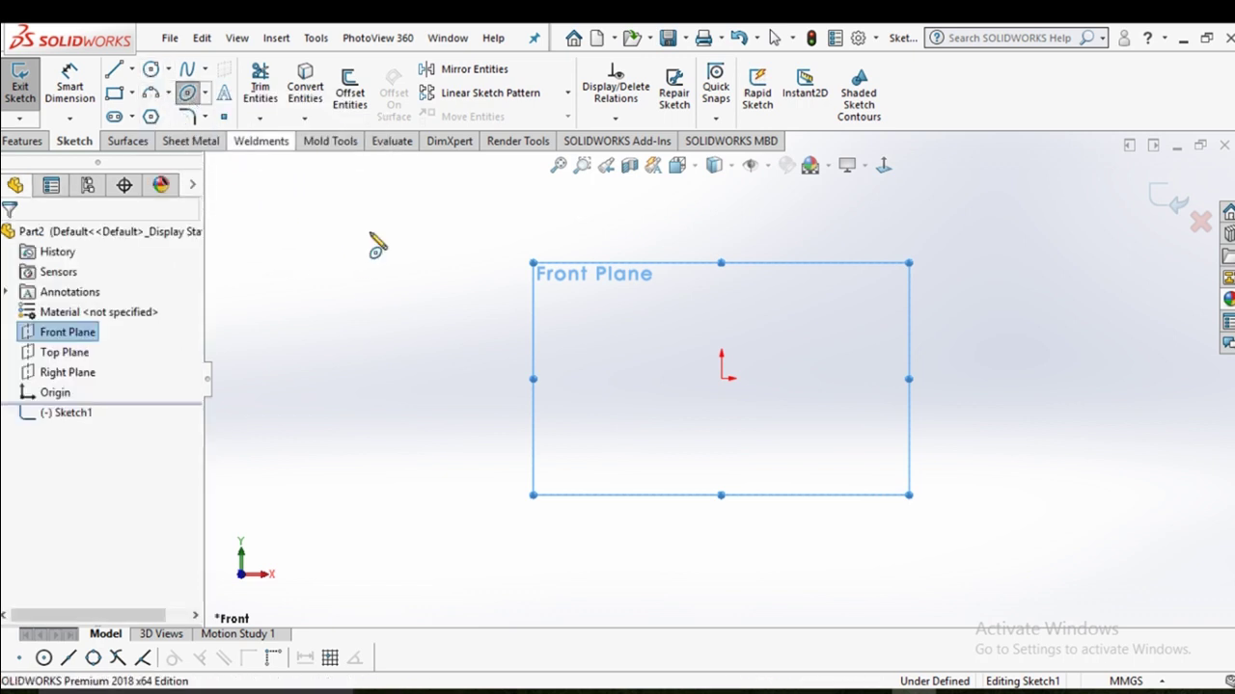
pyautogui.click(721, 379)
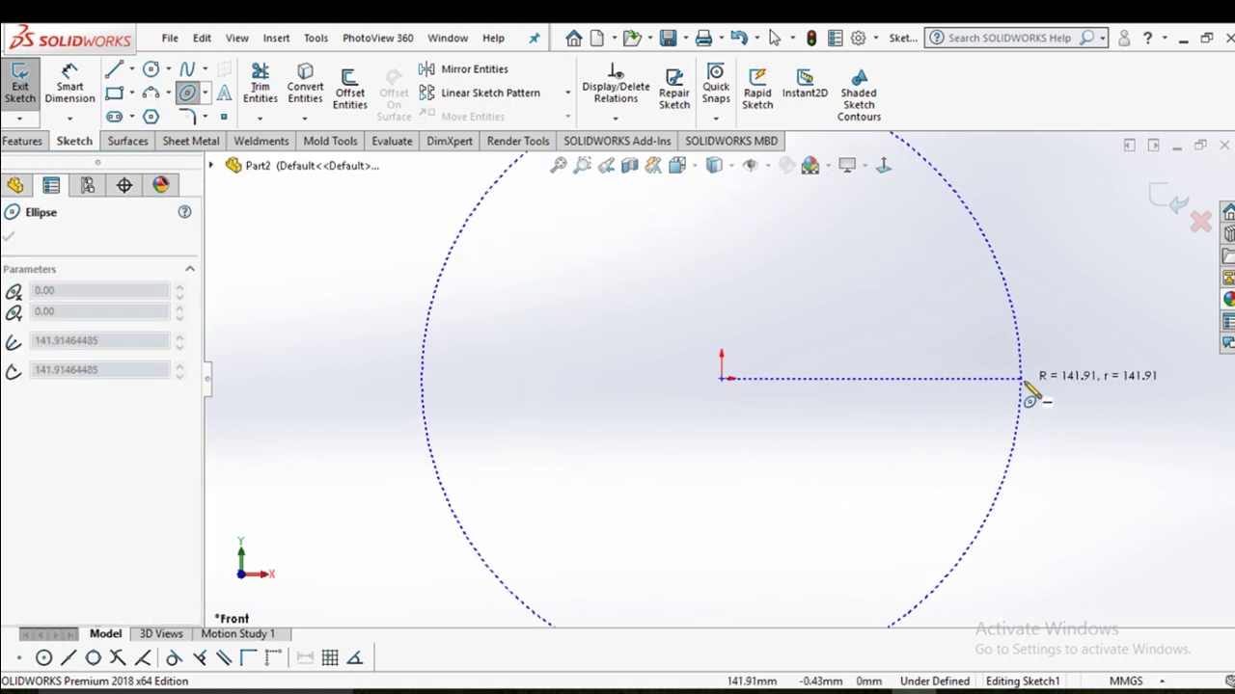
pyautogui.click(1039, 385)
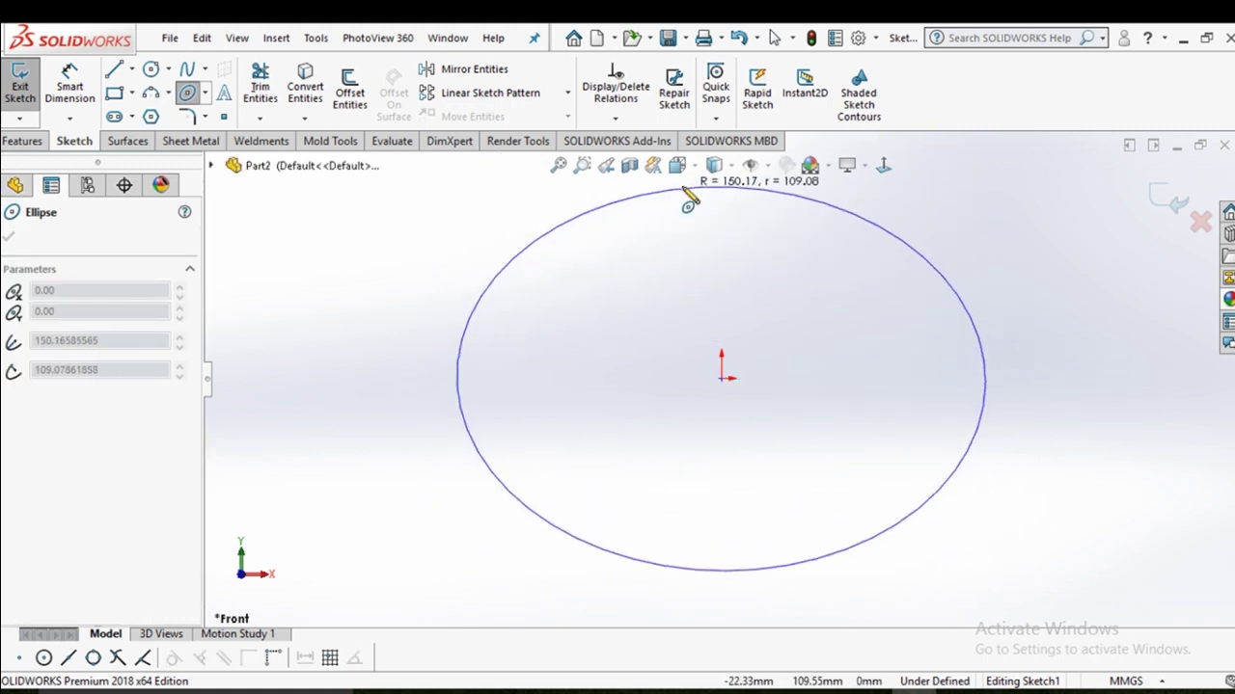
pyautogui.scroll(1, 699, 208)
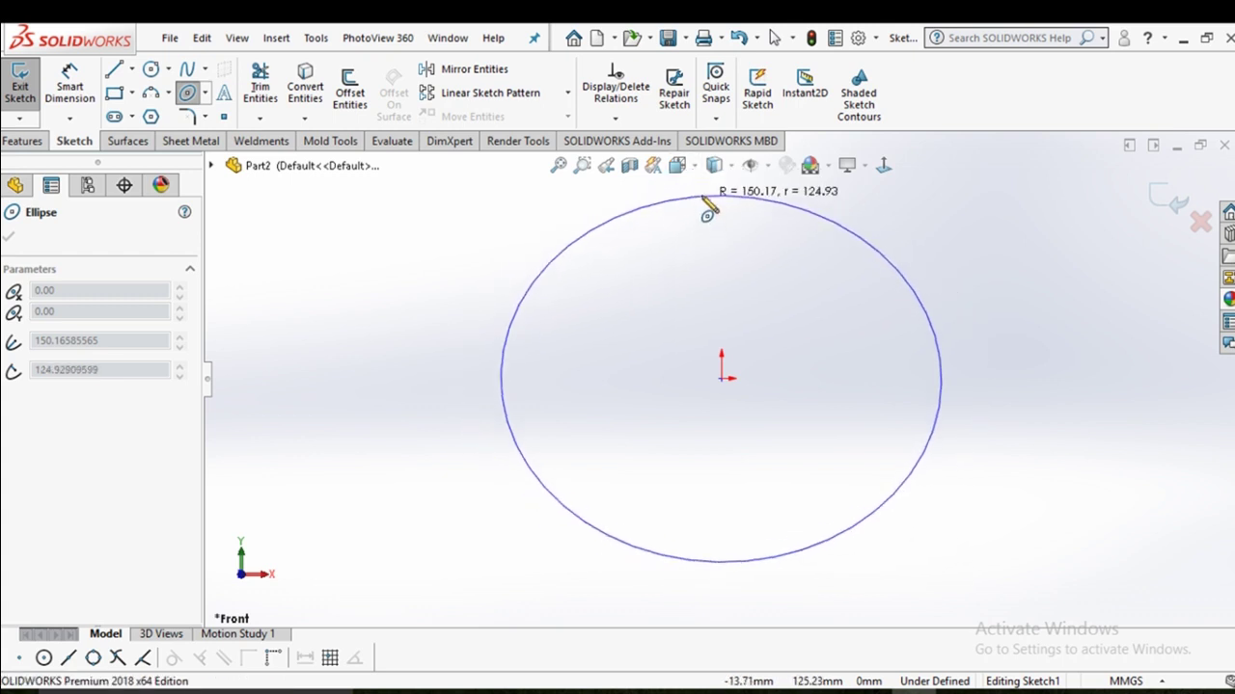
pyautogui.click(710, 208)
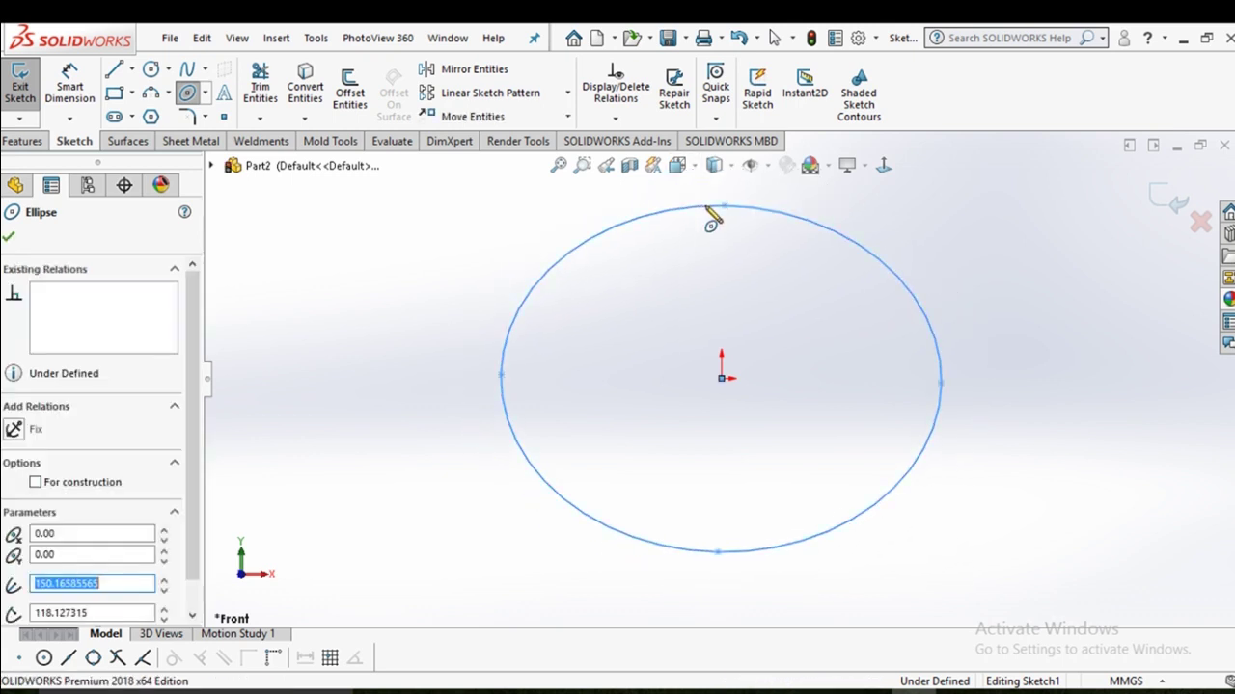
pyautogui.rightClick(716, 214)
pyautogui.click(753, 221)
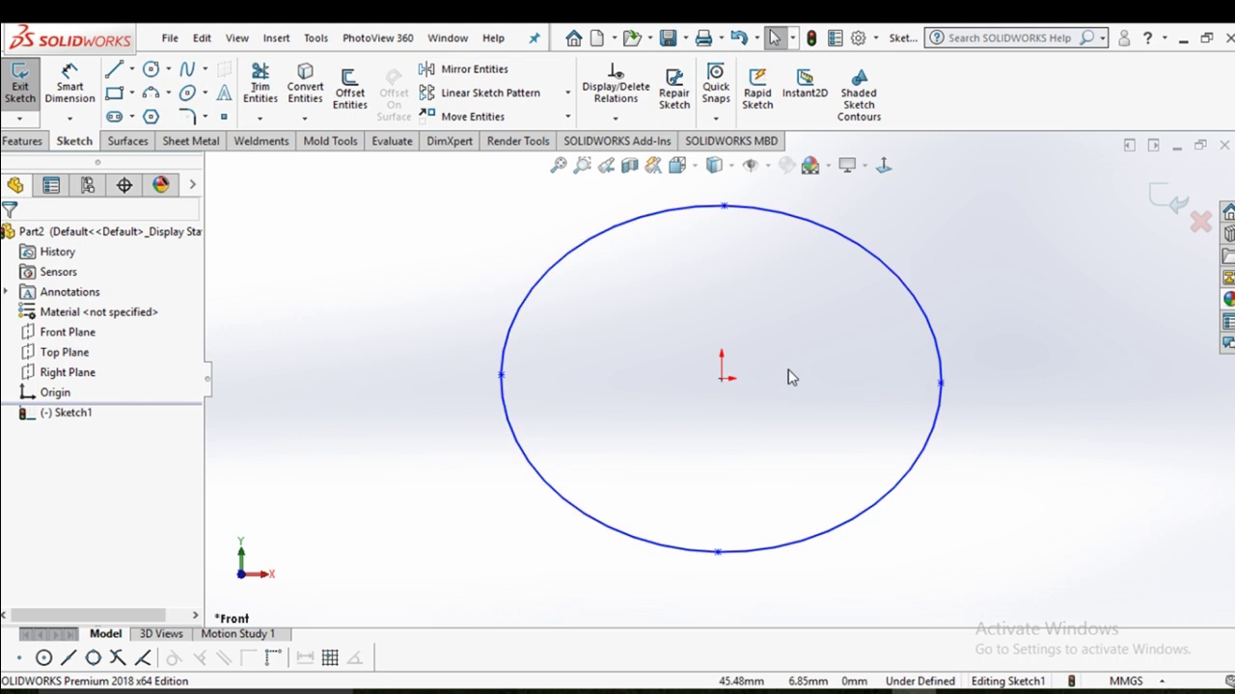
pyautogui.moveTo(649, 445)
pyautogui.mouseDown(button='middle')
pyautogui.moveTo(667, 355)
pyautogui.moveTo(620, 427)
pyautogui.mouseUp(button='middle')
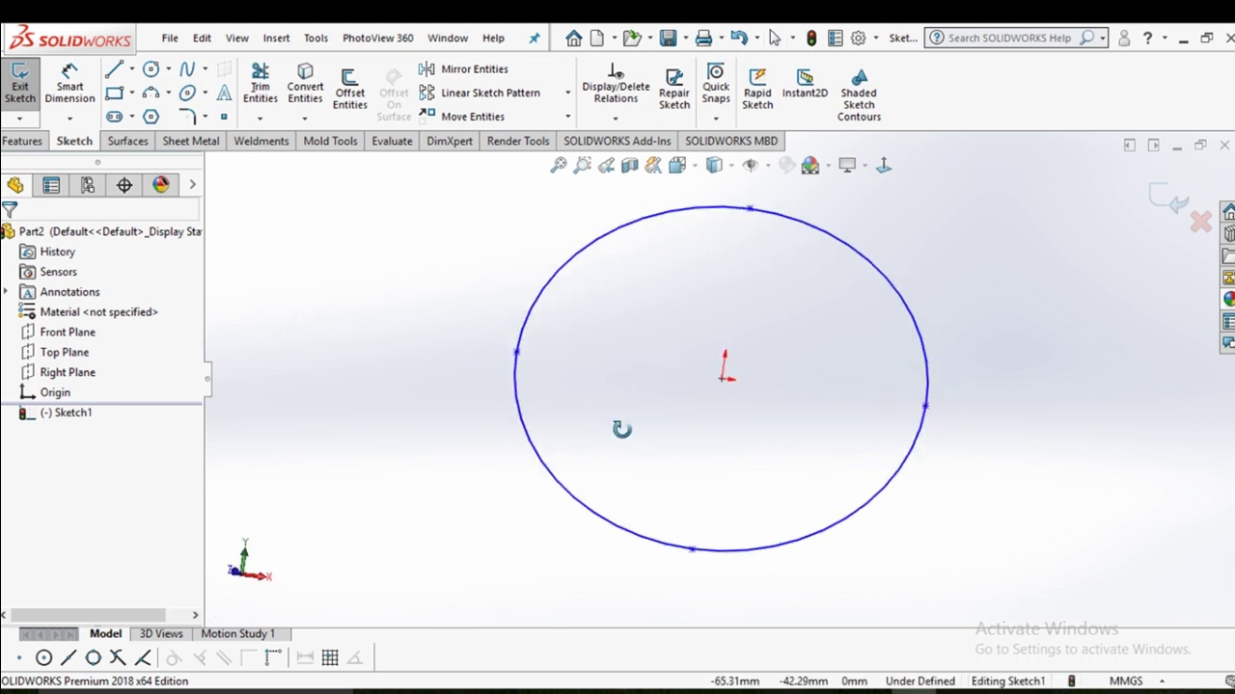
pyautogui.click(29, 141)
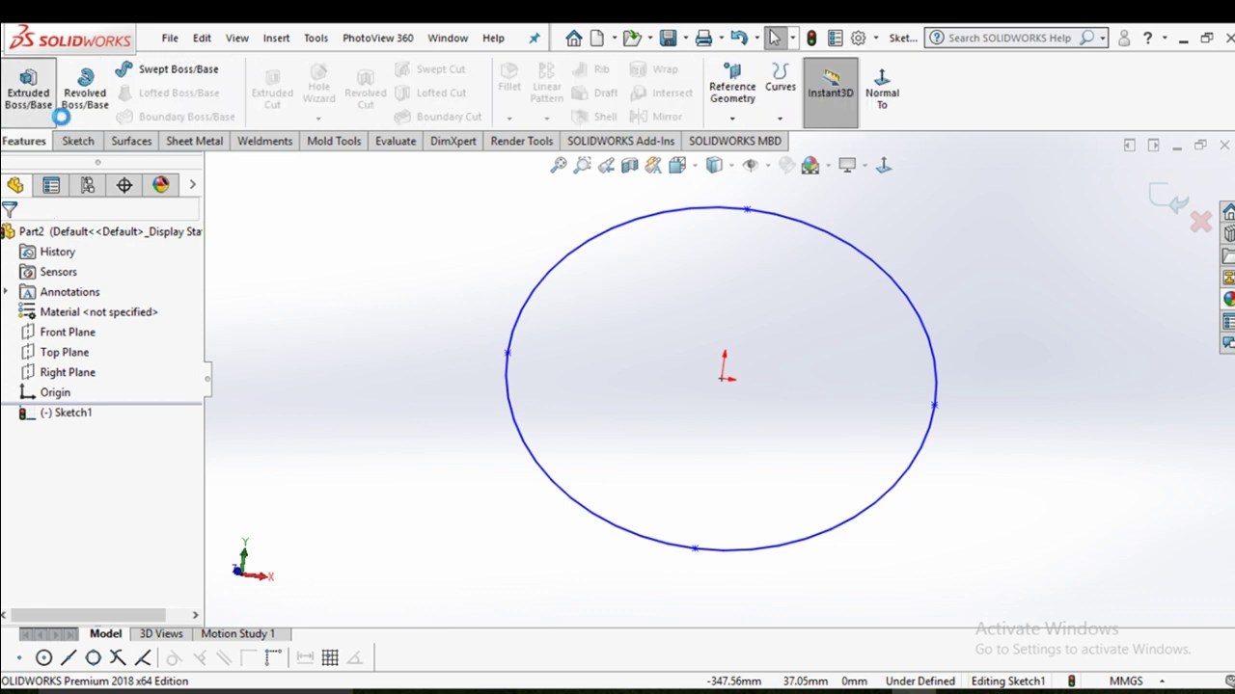
# Extrude the ellipse Mid Plane to a depth of 120 mm.
pyautogui.click(28, 87)
pyautogui.moveTo(445, 536); pyautogui.dragTo(458, 366, button='middle')
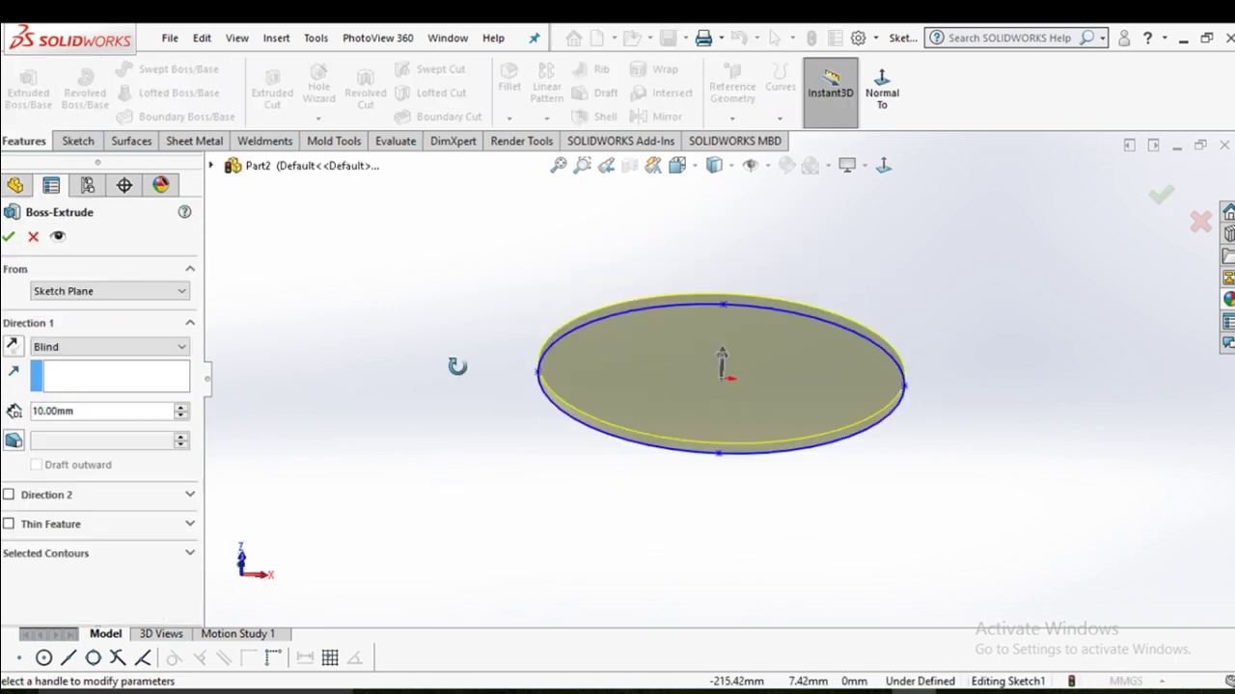
pyautogui.click(106, 290)
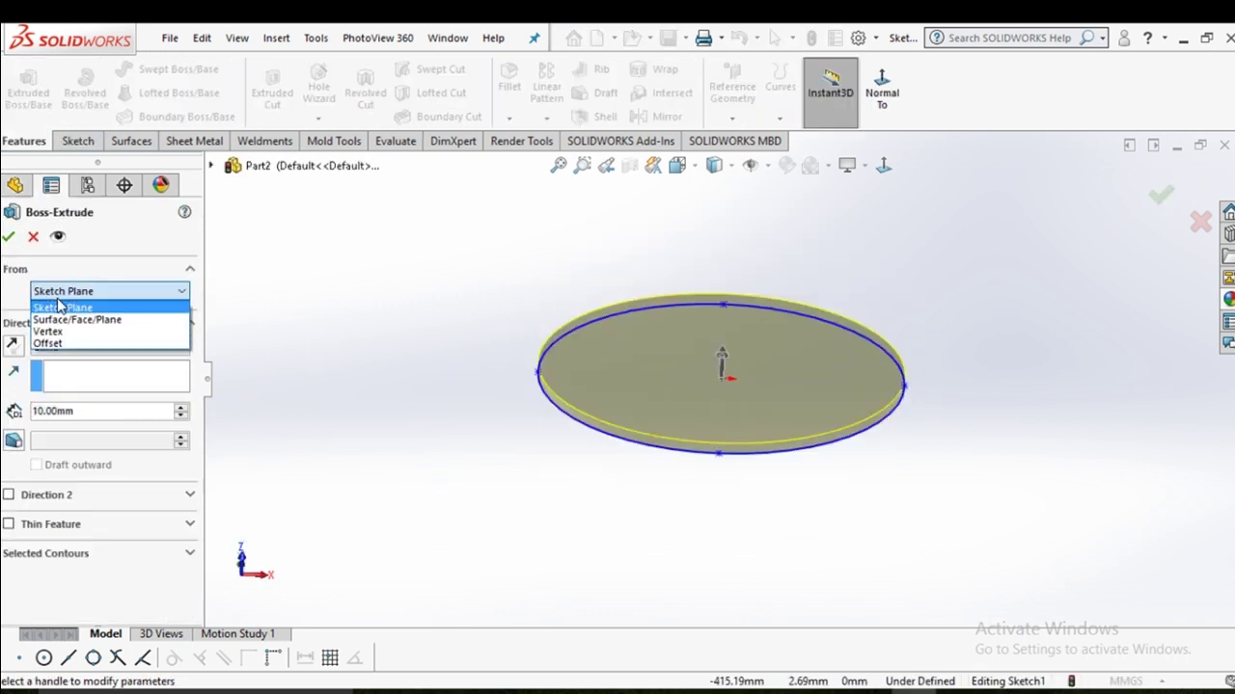
pyautogui.click(279, 281)
pyautogui.click(123, 348)
pyautogui.click(58, 422)
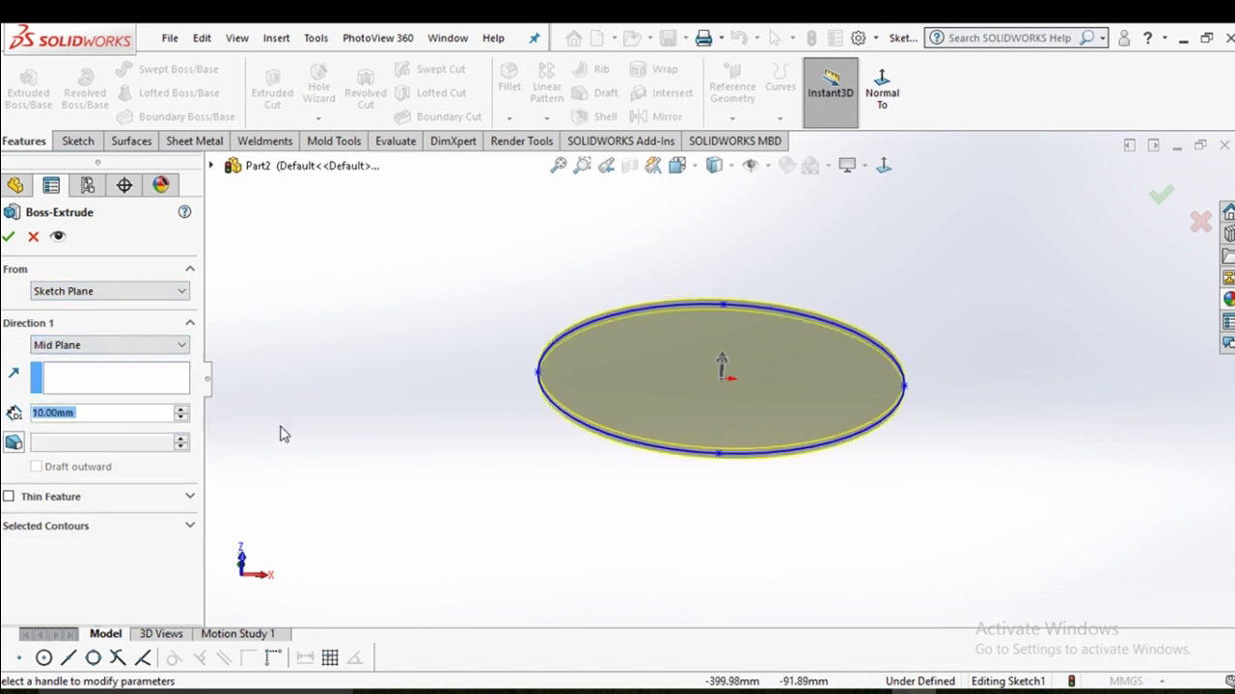
pyautogui.click(182, 410)
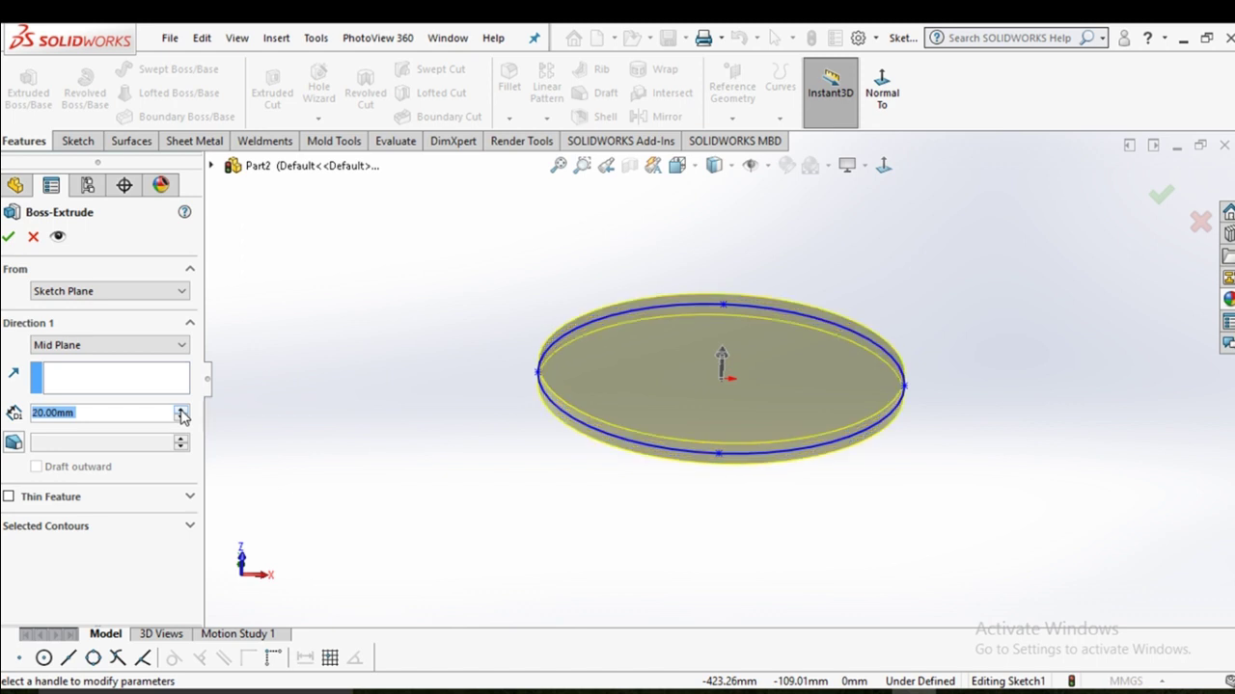
pyautogui.click(181, 409)
pyautogui.click(181, 410)
pyautogui.click(181, 410)
pyautogui.click(181, 409)
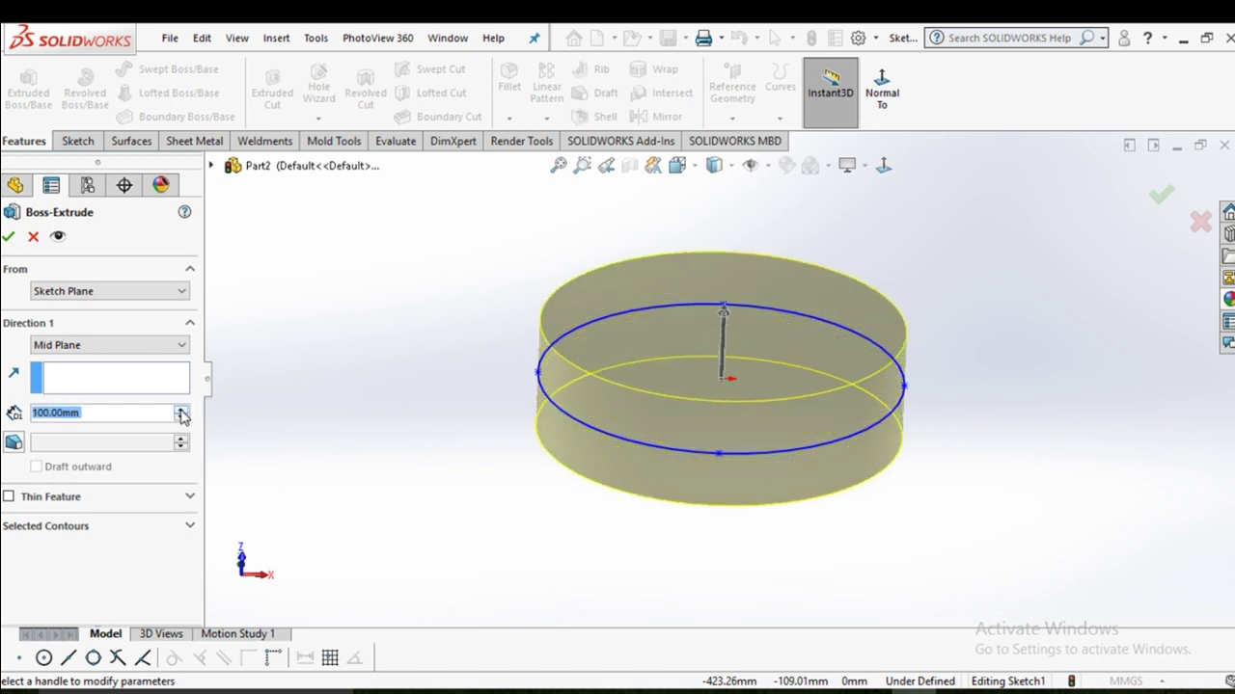
pyautogui.moveTo(394, 467); pyautogui.dragTo(421, 388, button='middle')
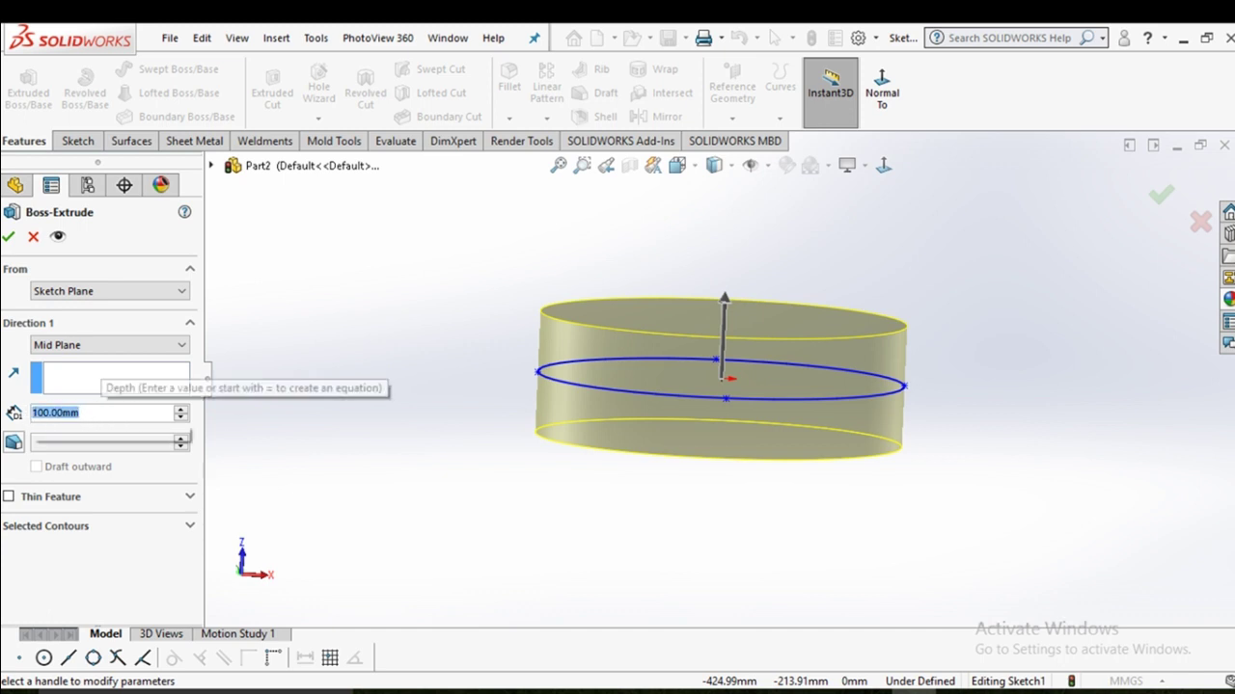
pyautogui.write('120')
pyautogui.moveTo(422, 355); pyautogui.dragTo(441, 463, button='middle')
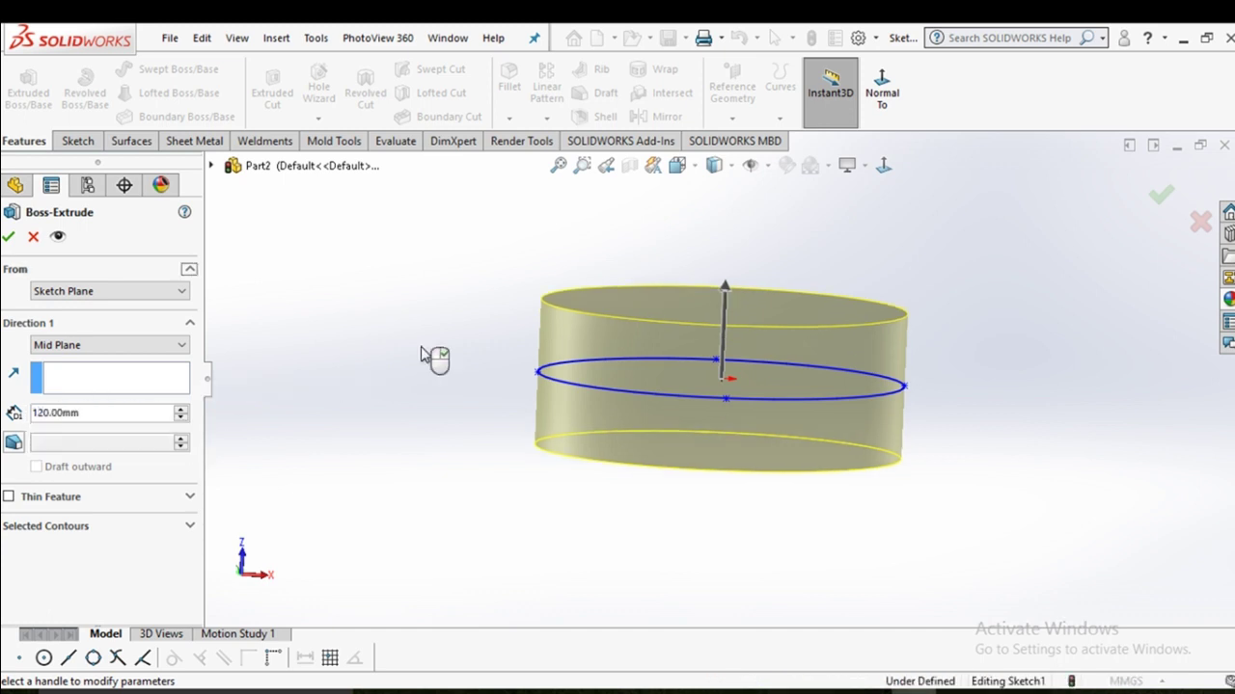
# Make the extrusion a 10 mm Thin Feature wall and confirm it.
pyautogui.click(8, 497)
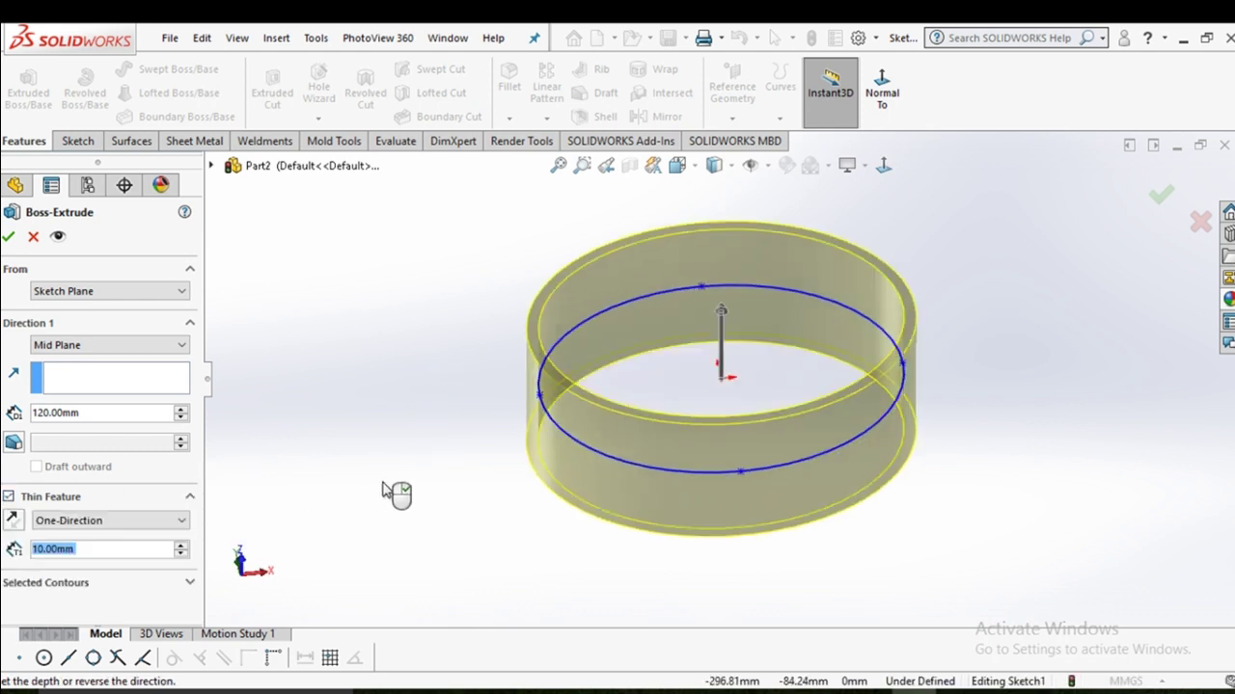
pyautogui.moveTo(396, 494)
pyautogui.mouseDown(button='middle')
pyautogui.moveTo(331, 383)
pyautogui.moveTo(358, 523)
pyautogui.moveTo(404, 521)
pyautogui.moveTo(398, 502)
pyautogui.mouseUp(button='middle')
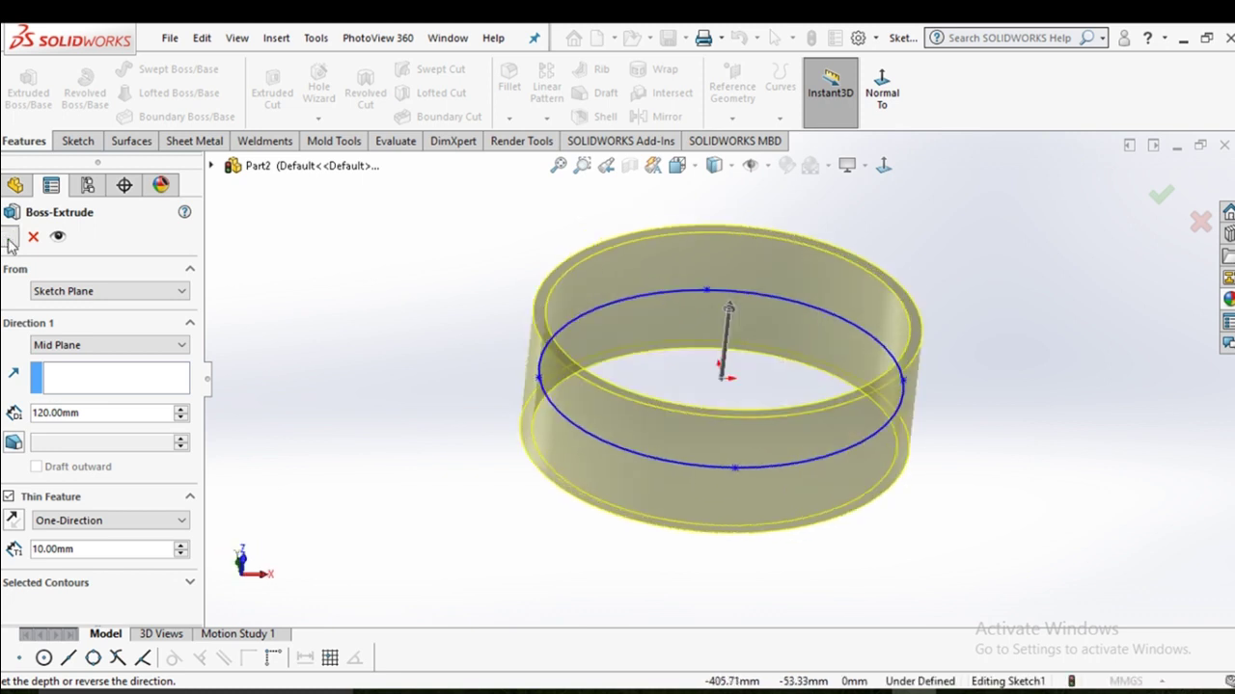
pyautogui.click(8, 238)
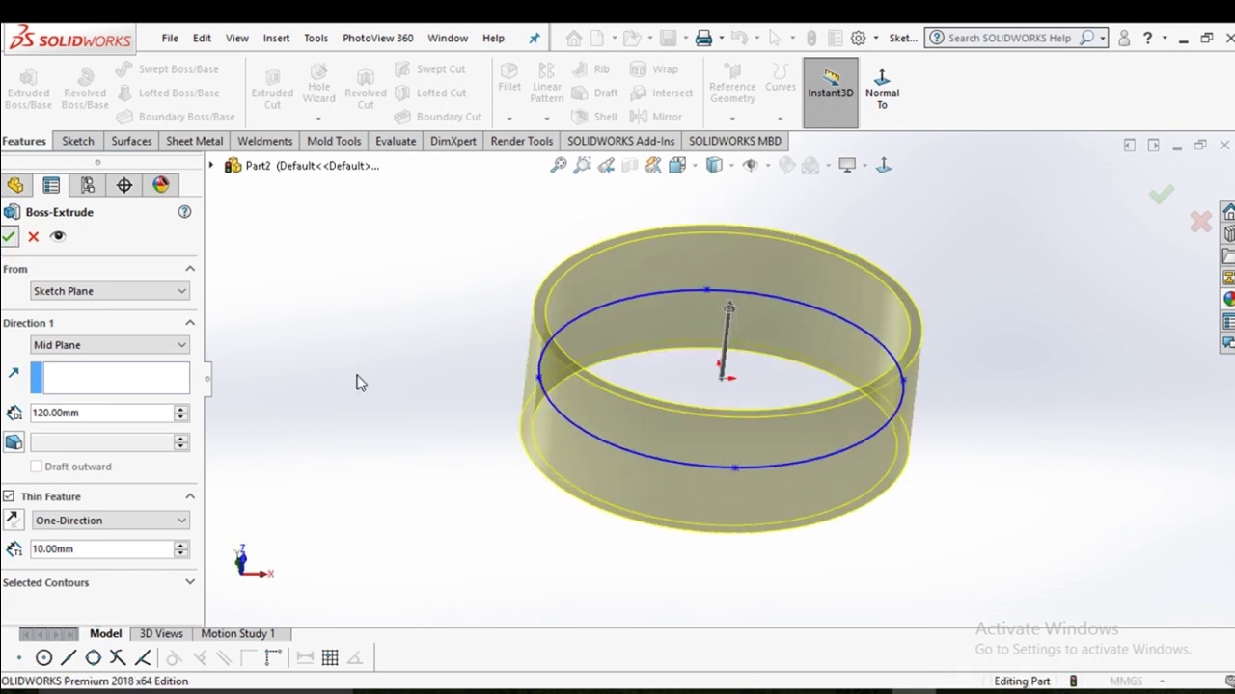
pyautogui.moveTo(357, 383)
pyautogui.mouseDown(button='middle')
pyautogui.moveTo(421, 334)
pyautogui.moveTo(415, 394)
pyautogui.moveTo(435, 475)
pyautogui.moveTo(443, 453)
pyautogui.mouseUp(button='middle')
# Open the Appearances library and expand the Wood appearances folder.
pyautogui.click(1228, 298)
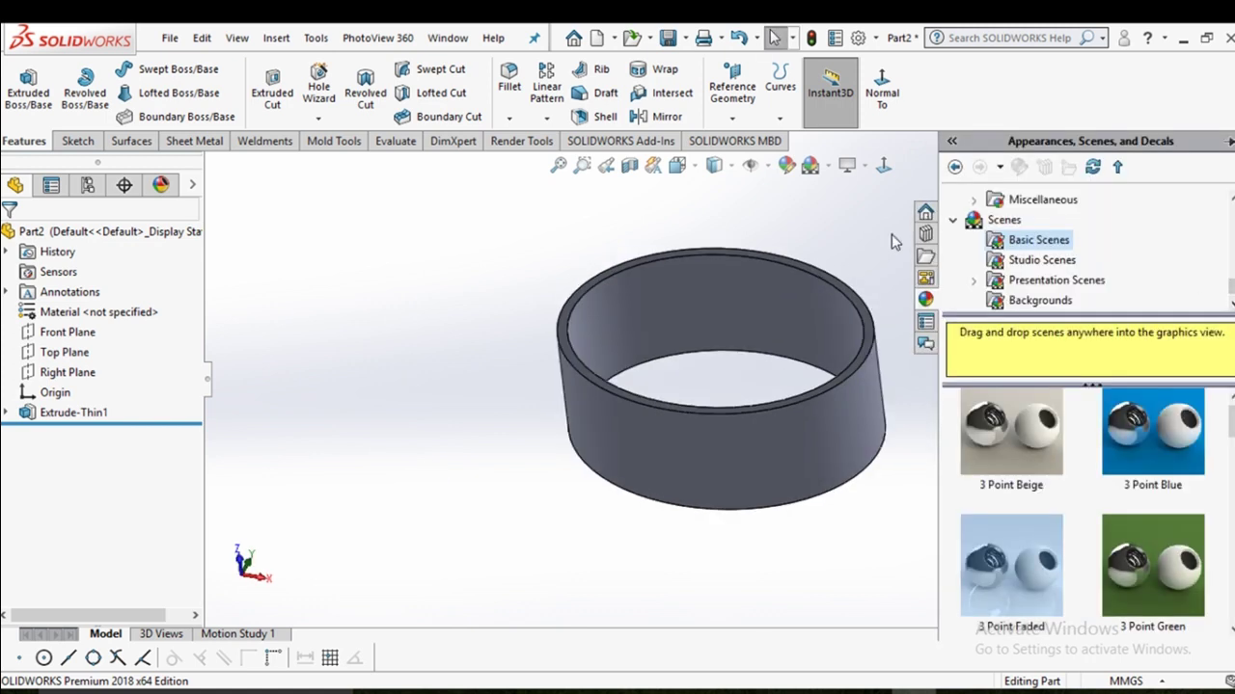
pyautogui.click(953, 220)
pyautogui.scroll(5, 1011, 242)
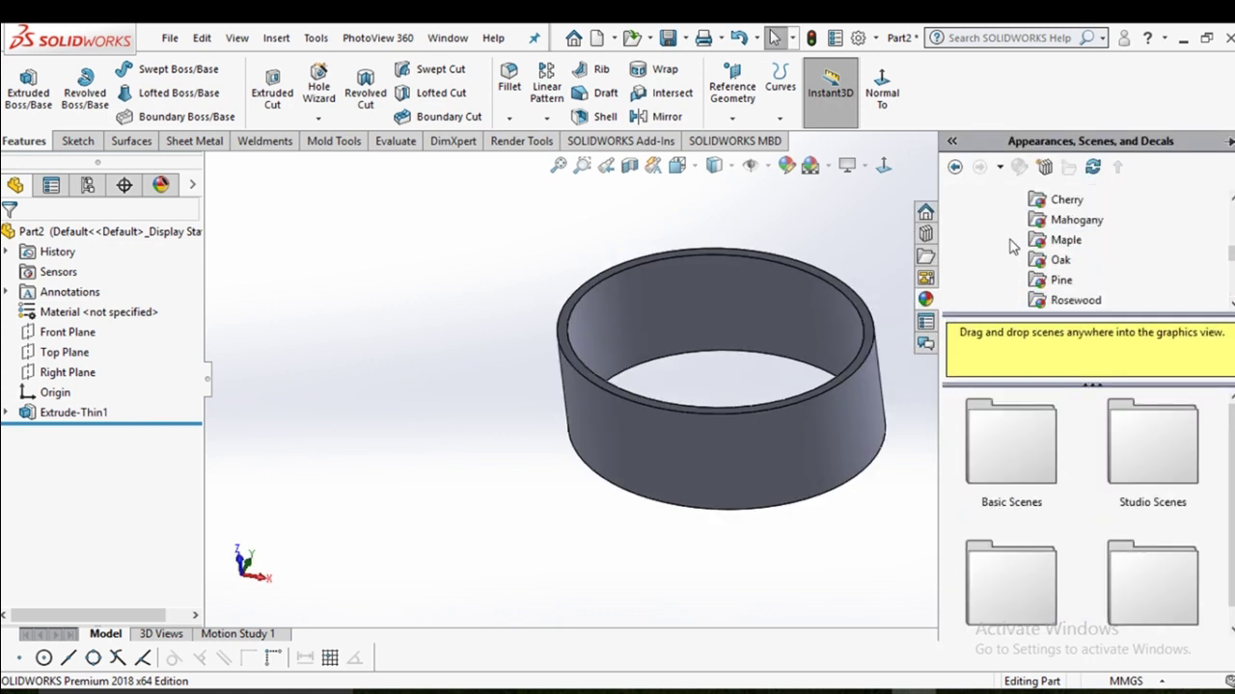
pyautogui.scroll(5, 1011, 242)
pyautogui.scroll(-2, 1012, 246)
pyautogui.click(973, 241)
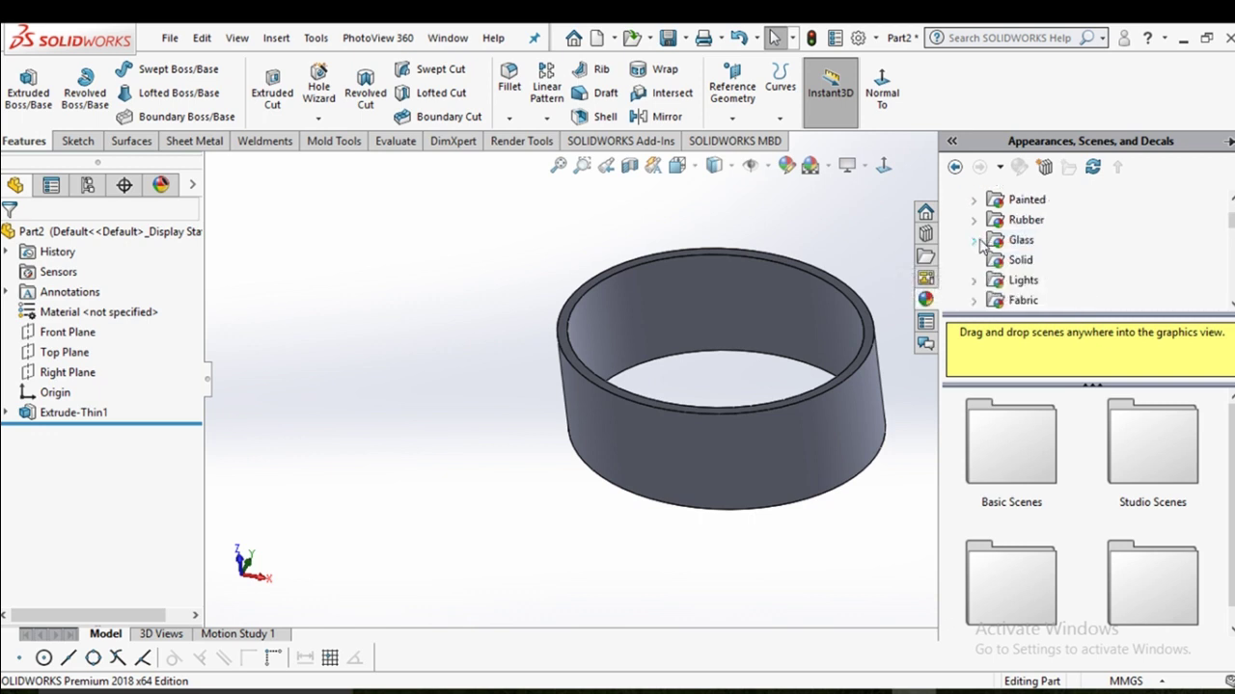
pyautogui.scroll(2, 988, 253)
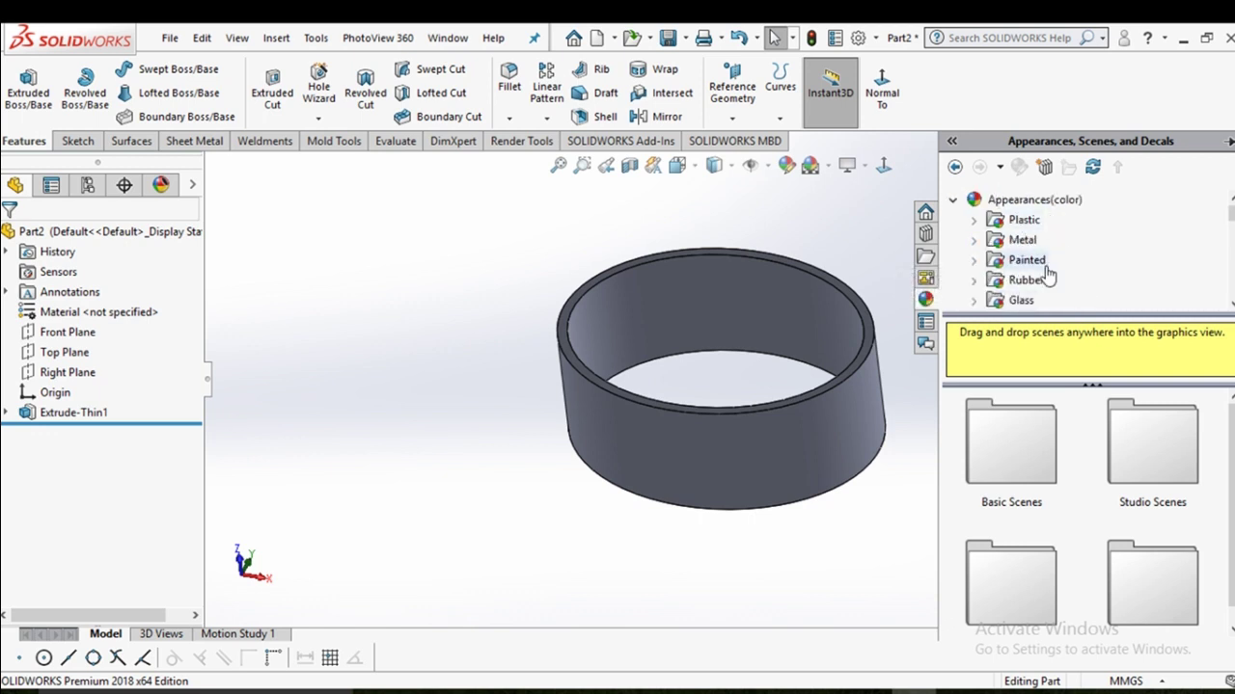
pyautogui.scroll(-1, 1044, 270)
pyautogui.scroll(-1, 1042, 275)
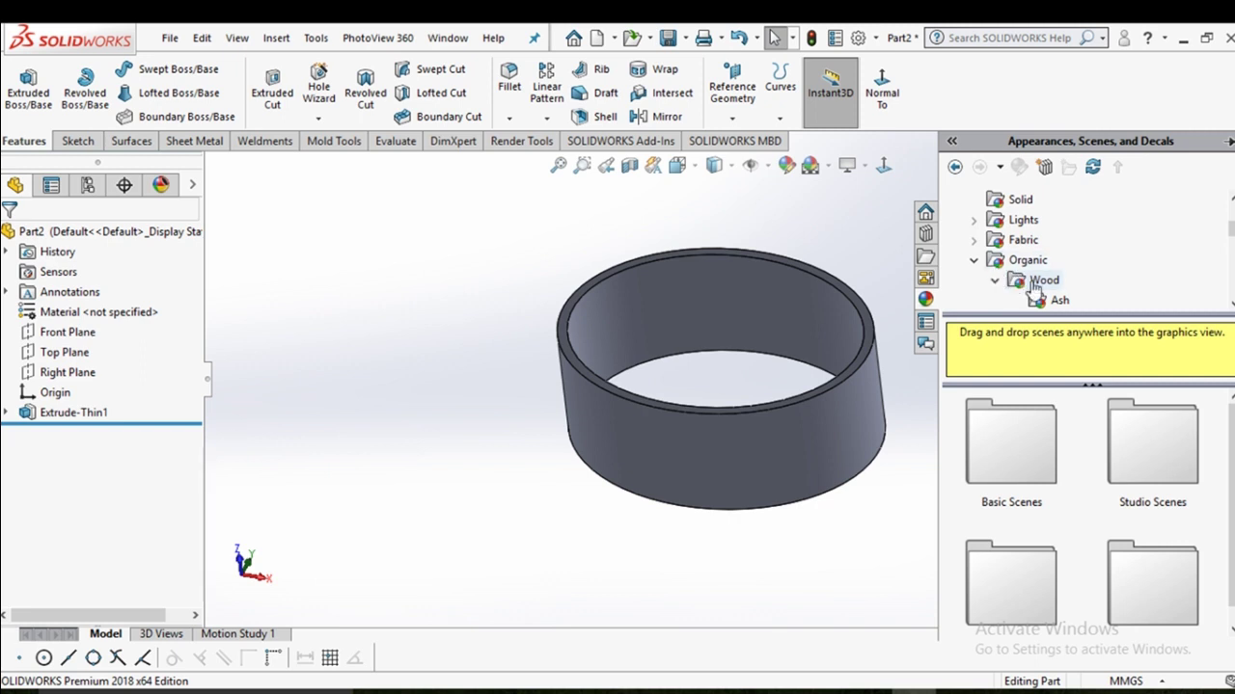
pyautogui.click(1036, 282)
pyautogui.scroll(-1, 1066, 283)
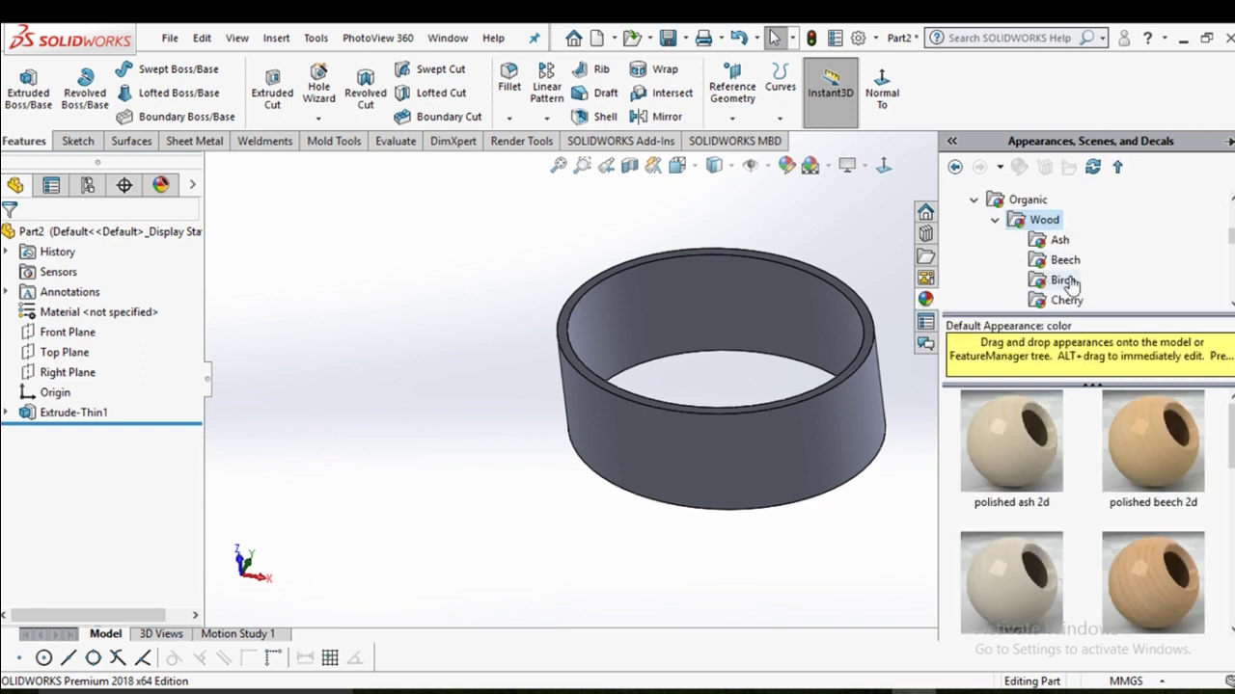
# Compare beech, mahogany, maple and pine, then drag Rosewood onto the ring.
pyautogui.click(1066, 262)
pyautogui.scroll(-1, 1064, 281)
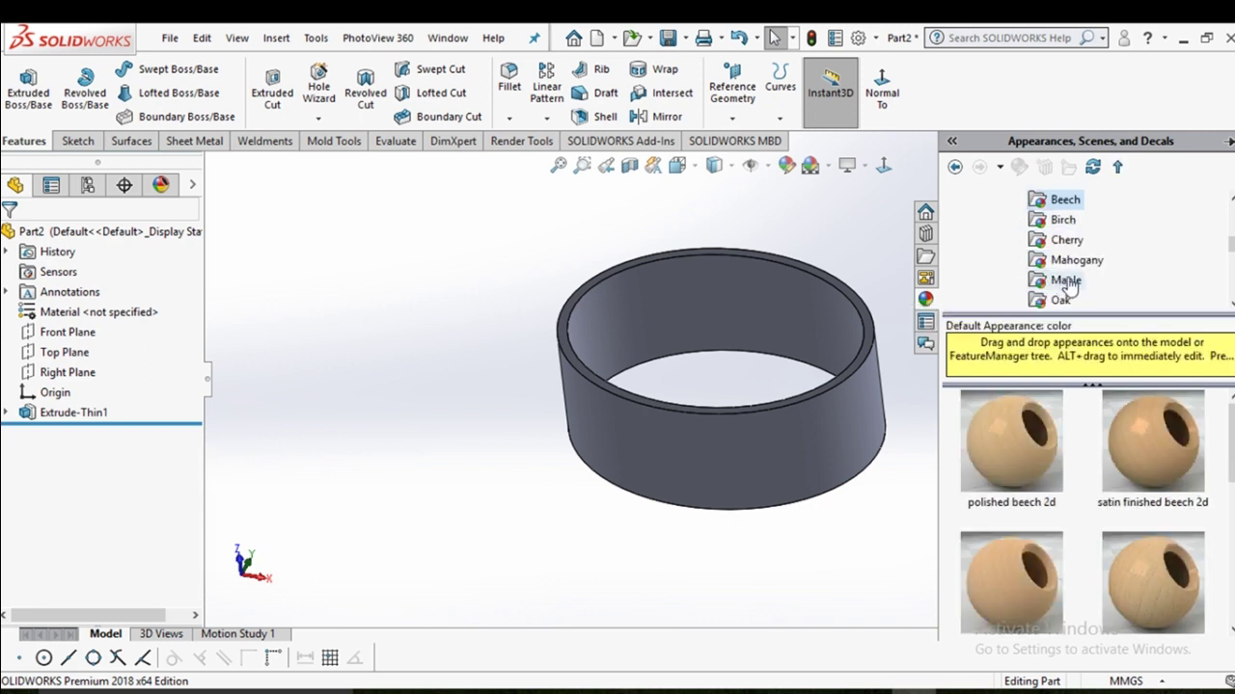
pyautogui.click(1072, 261)
pyautogui.click(1069, 282)
pyautogui.scroll(-1, 1068, 281)
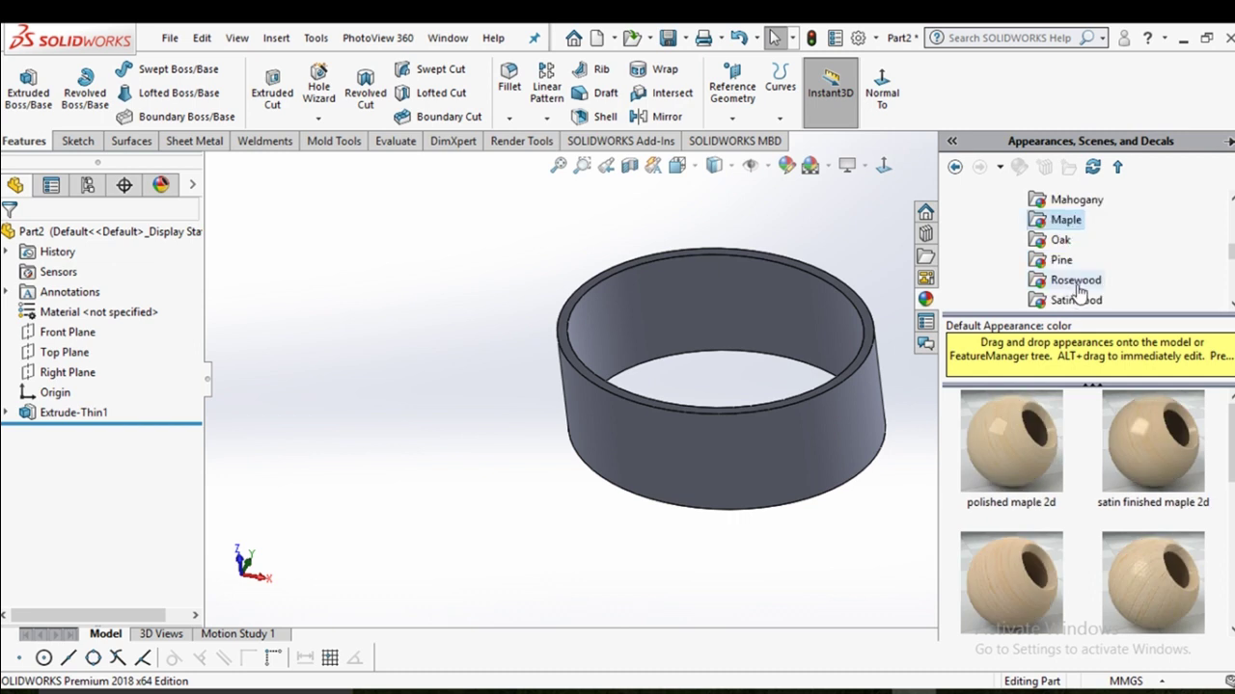
pyautogui.click(1073, 282)
pyautogui.click(1061, 261)
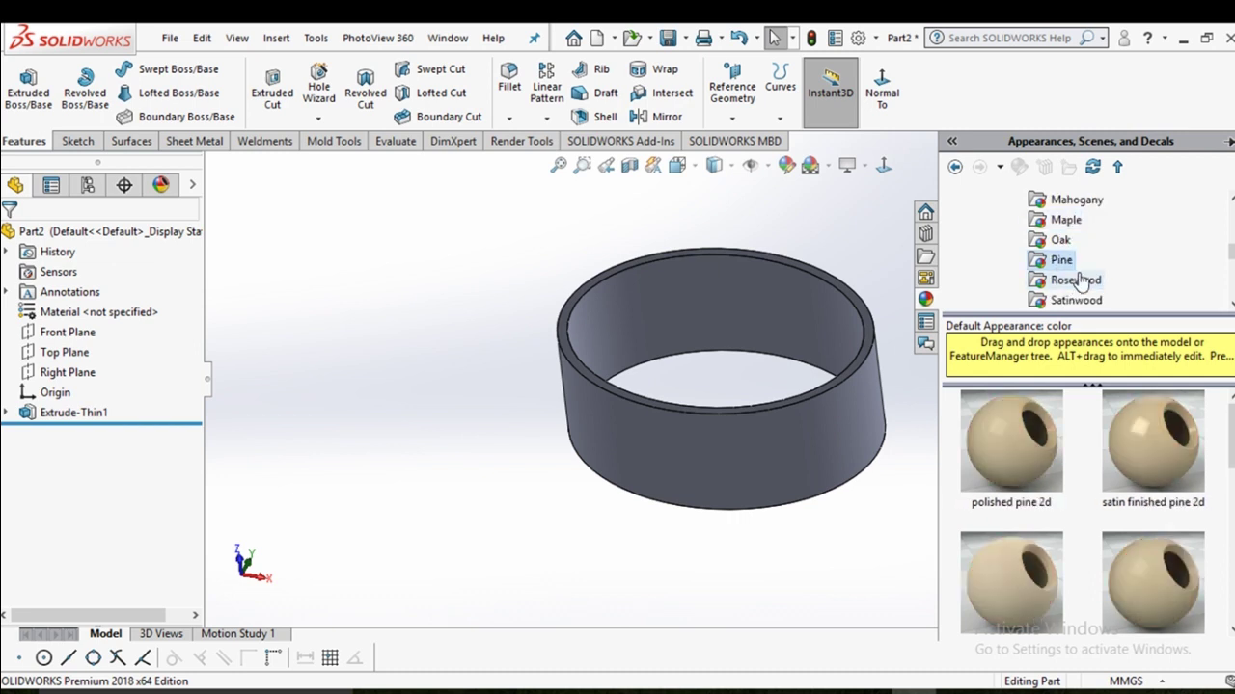
pyautogui.click(1076, 280)
pyautogui.moveTo(1162, 579); pyautogui.dragTo(815, 444)
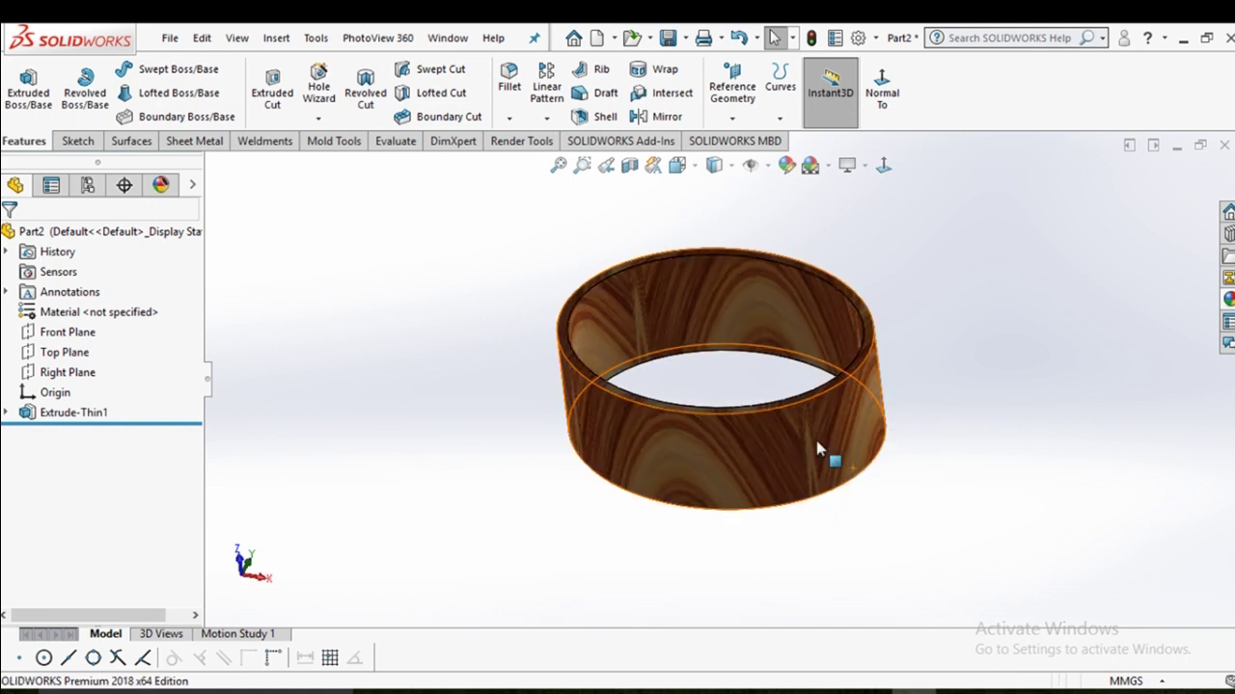
pyautogui.moveTo(821, 450)
pyautogui.mouseDown(button='middle')
pyautogui.moveTo(855, 435)
pyautogui.moveTo(882, 353)
pyautogui.moveTo(897, 427)
pyautogui.mouseUp(button='middle')
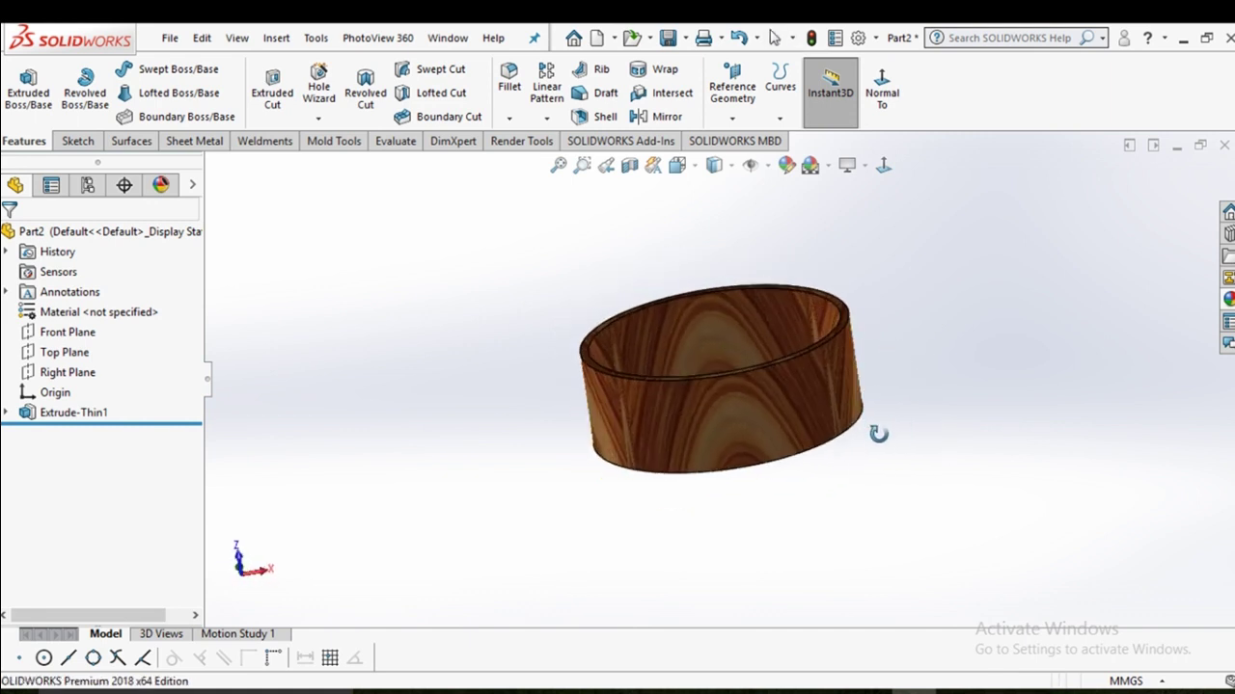
pyautogui.press('space')
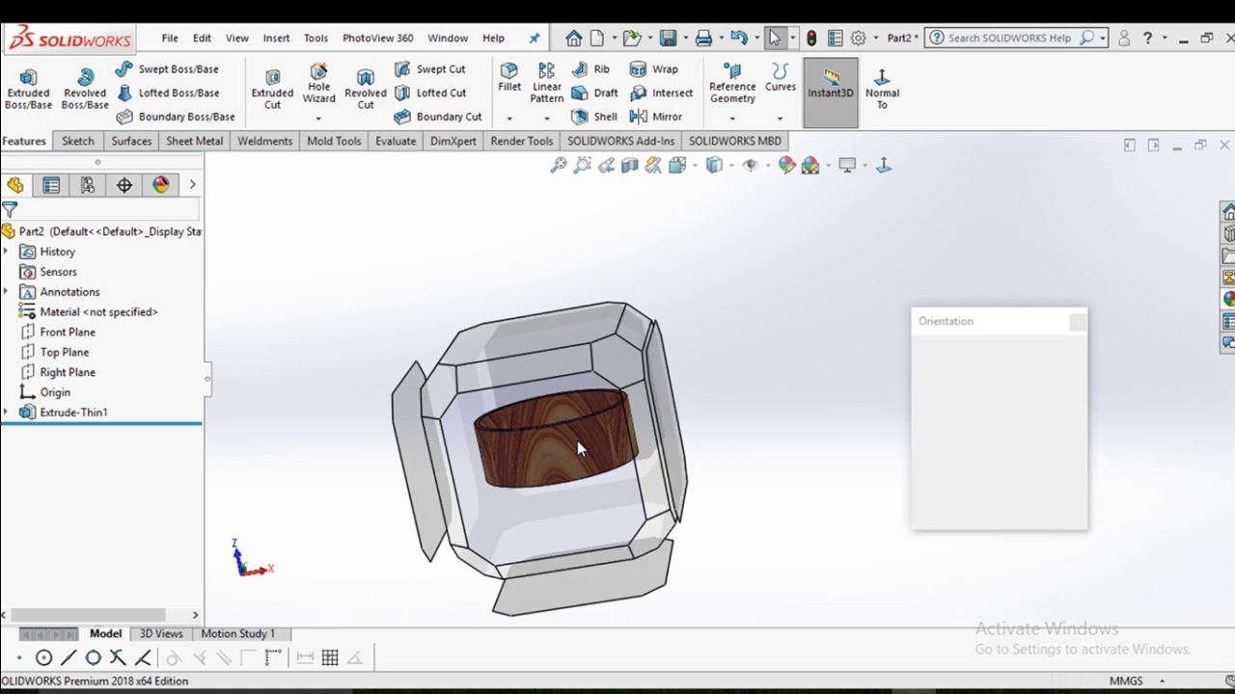
pyautogui.click(577, 441)
pyautogui.scroll(2, 742, 362)
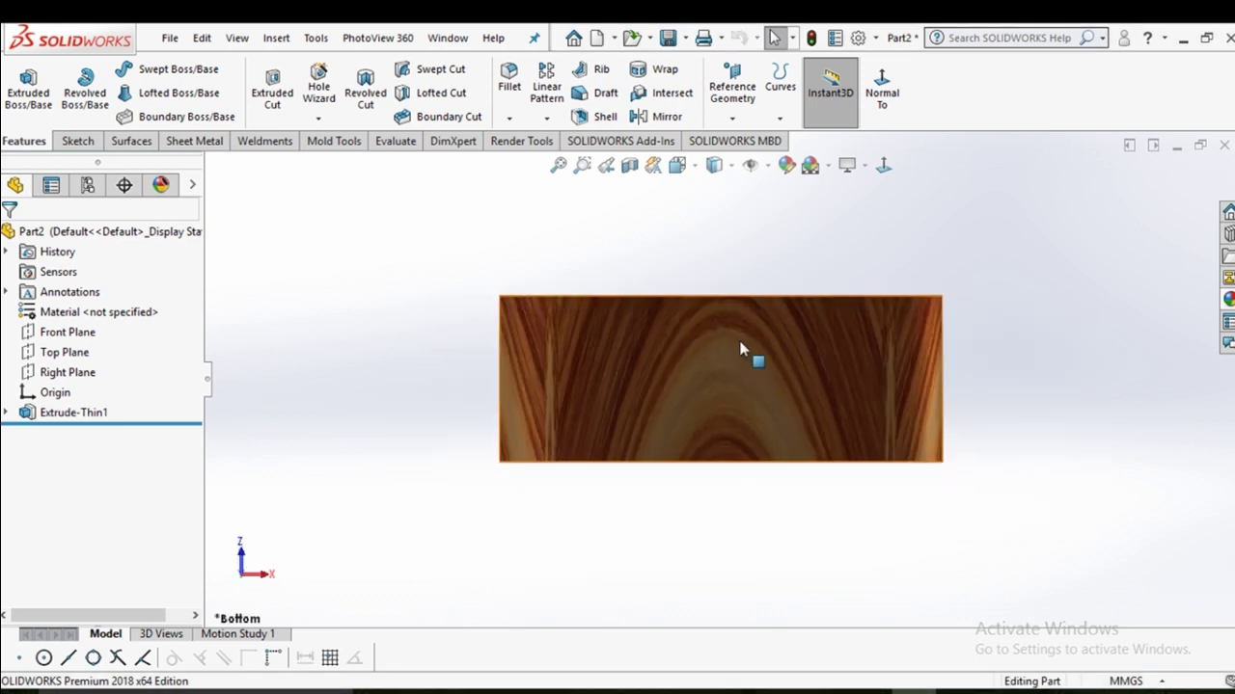
pyautogui.moveTo(733, 327)
pyautogui.mouseDown(button='middle')
pyautogui.moveTo(751, 425)
pyautogui.moveTo(725, 489)
pyautogui.moveTo(794, 482)
pyautogui.moveTo(724, 473)
pyautogui.moveTo(705, 521)
pyautogui.moveTo(724, 400)
pyautogui.moveTo(725, 474)
pyautogui.moveTo(738, 396)
pyautogui.moveTo(730, 453)
pyautogui.moveTo(722, 435)
pyautogui.mouseUp(button='middle')
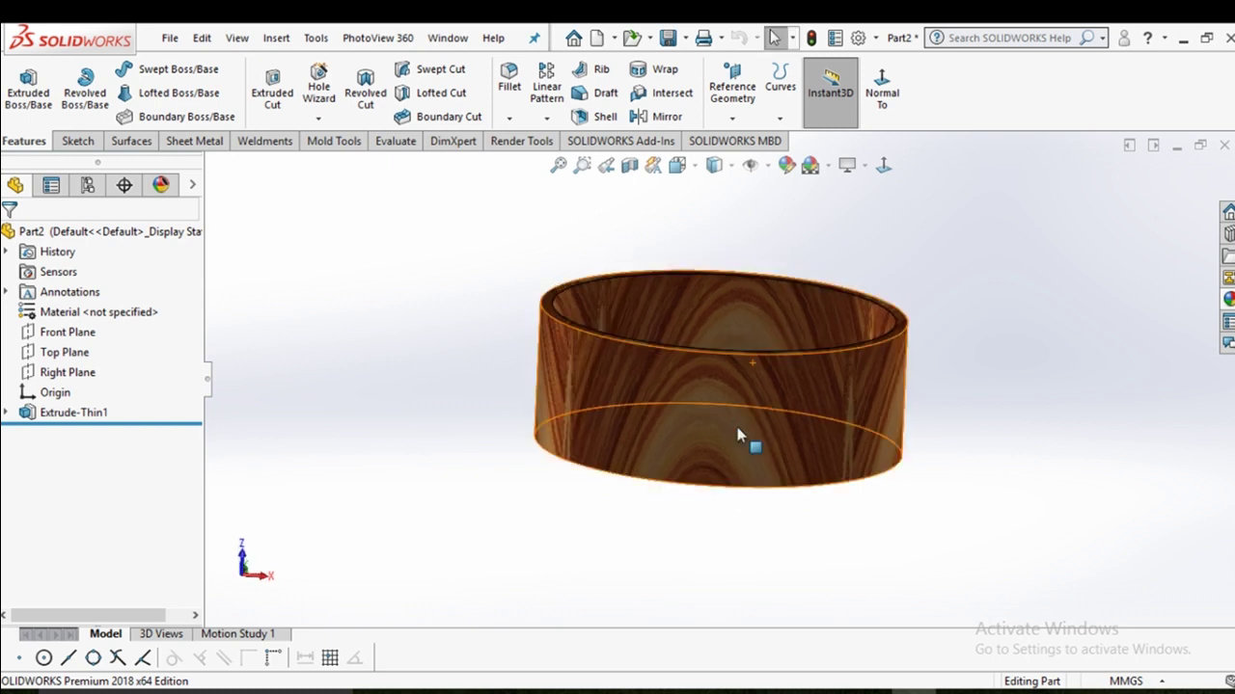
# Start a sketch on the Top Plane and view it Normal To.
pyautogui.click(716, 429)
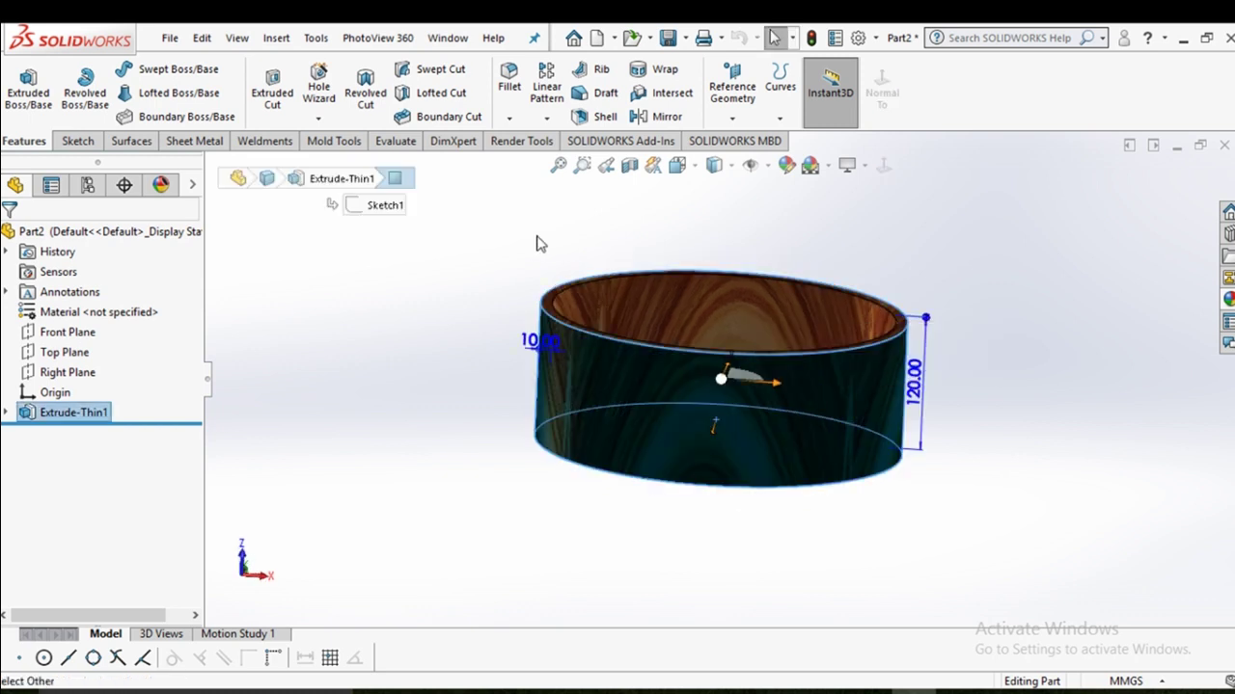
pyautogui.click(29, 354)
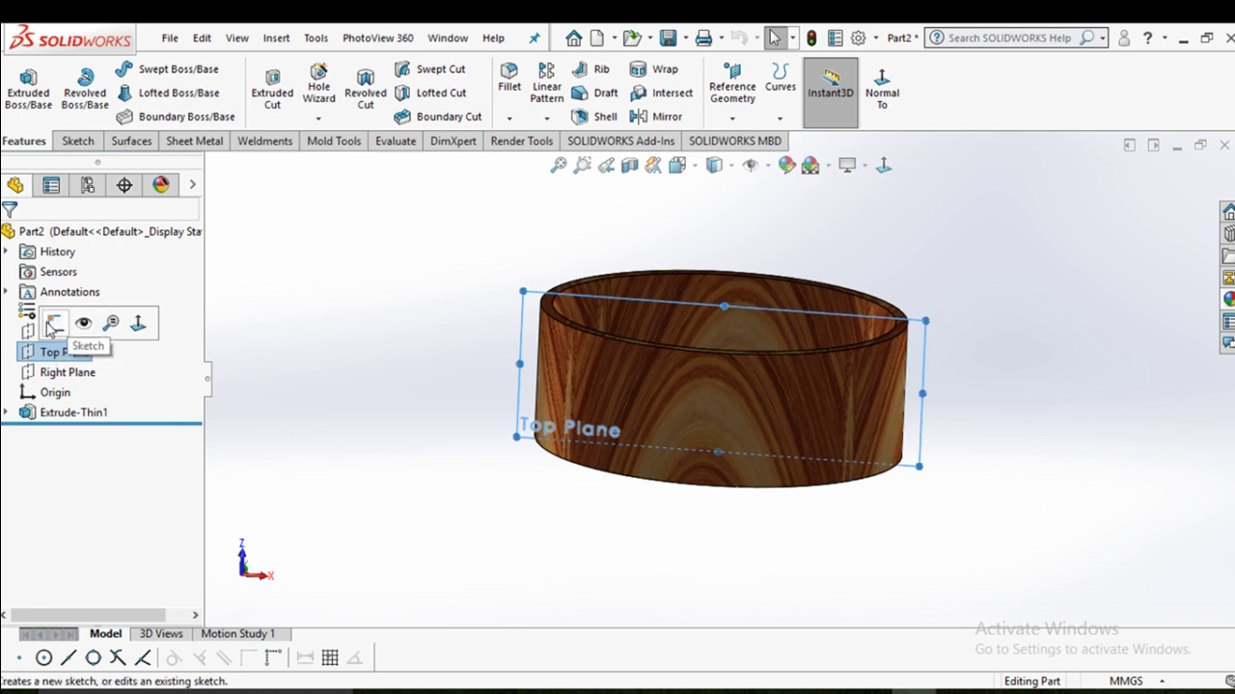
pyautogui.click(58, 322)
pyautogui.click(884, 166)
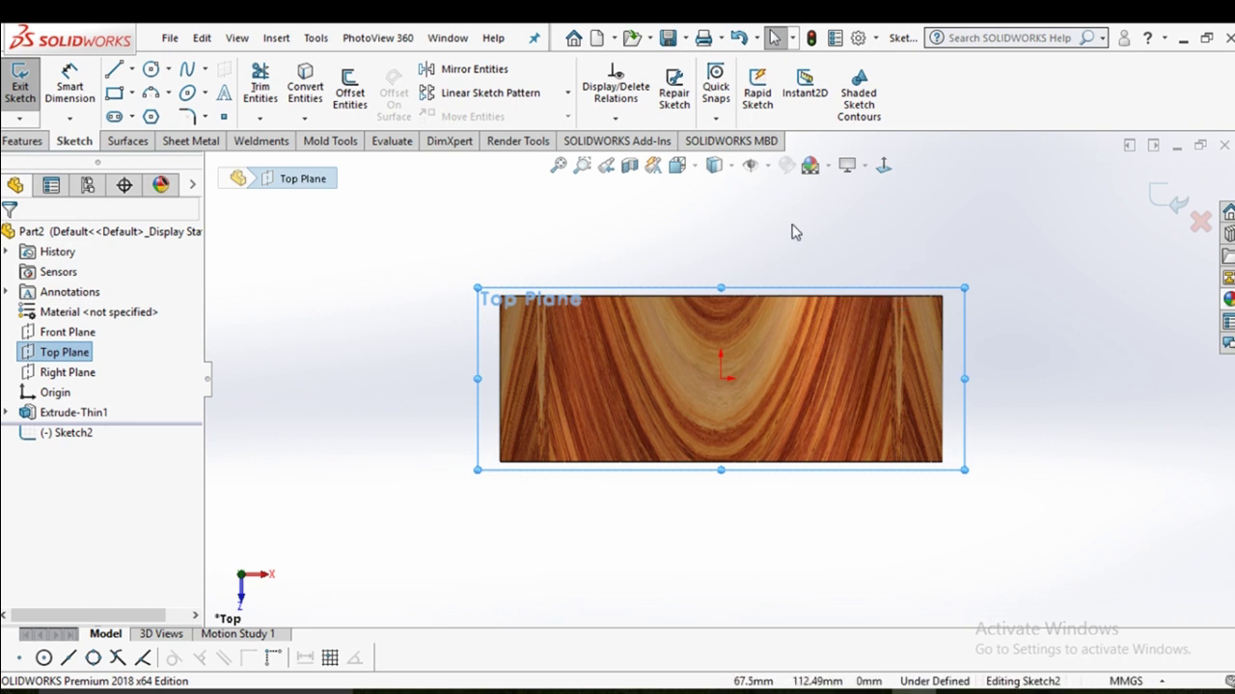
# Draw a 3 Point Arc between two top-edge points, dipping toward the origin.
pyautogui.click(150, 93)
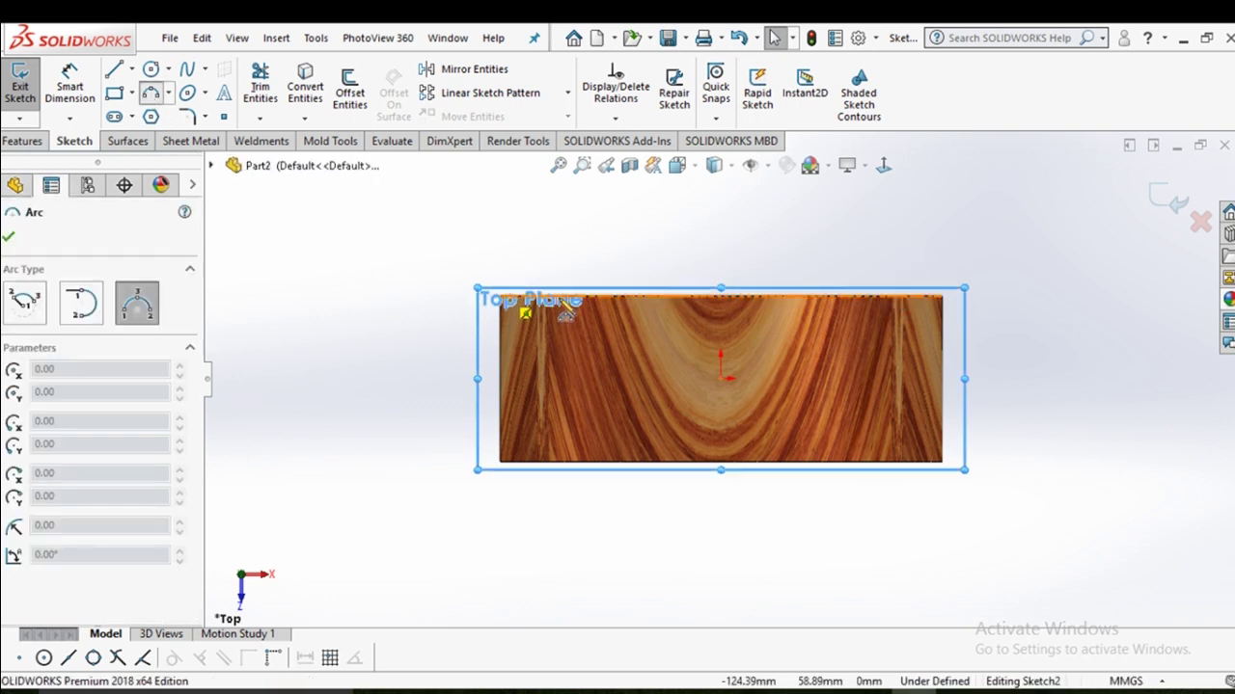
pyautogui.click(535, 295)
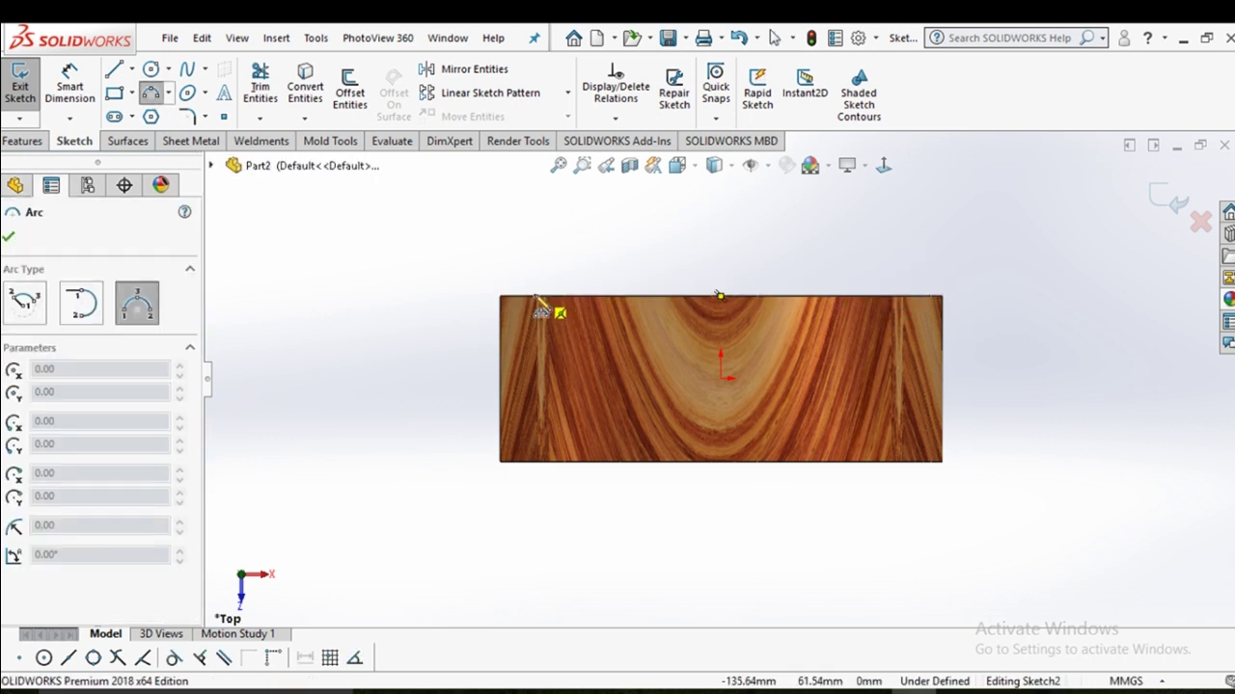
pyautogui.click(911, 295)
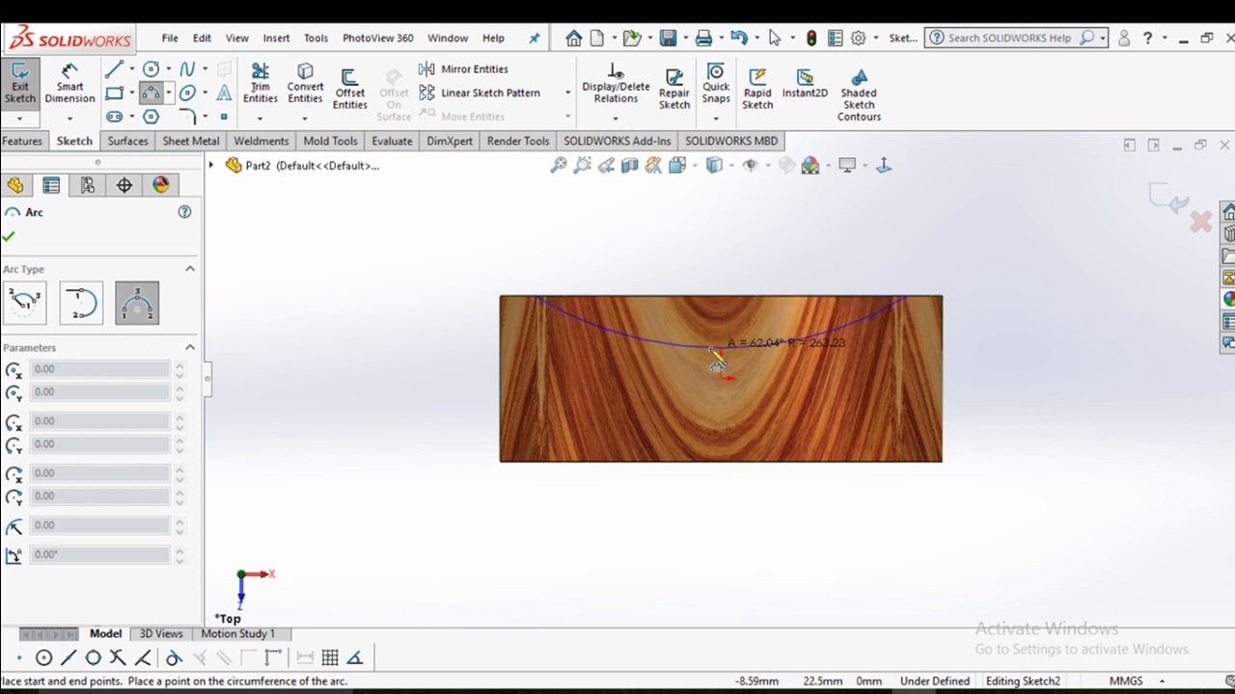
pyautogui.scroll(-1, 715, 355)
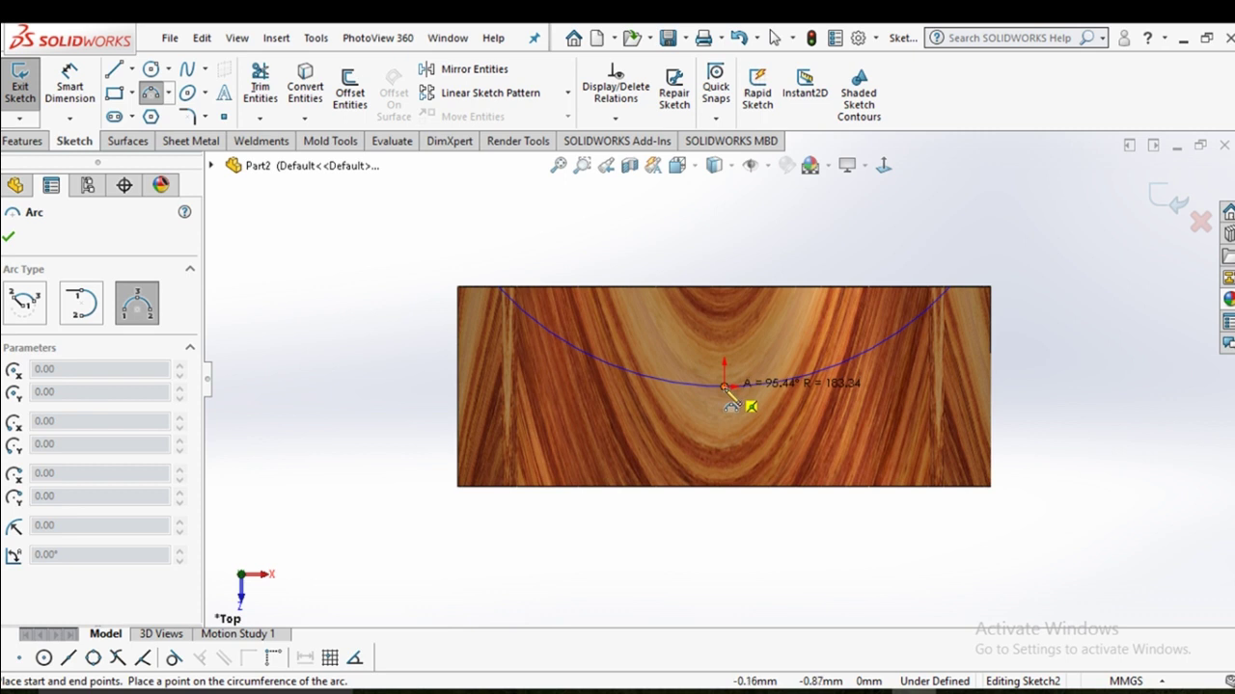
pyautogui.click(724, 386)
pyautogui.rightClick(725, 386)
pyautogui.click(771, 399)
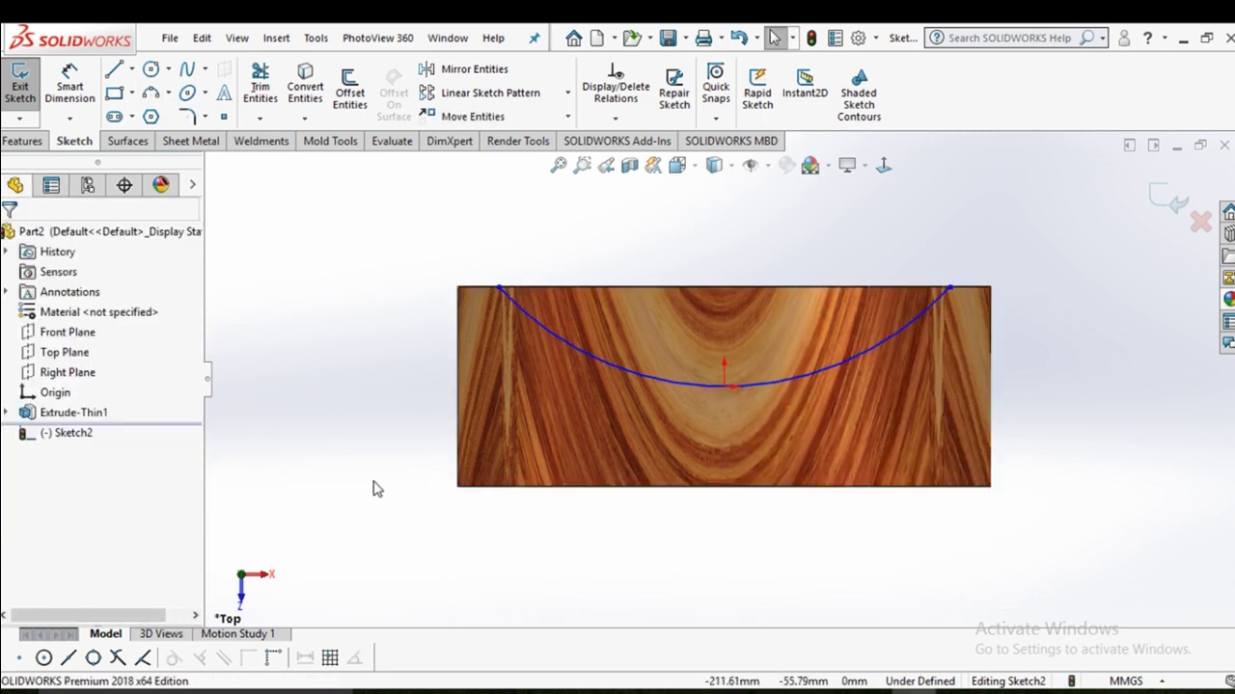
pyautogui.moveTo(375, 488); pyautogui.dragTo(386, 302, button='right')
# Dimension the arc's left endpoint 25 mm in from the ring's left edge.
pyautogui.click(498, 290)
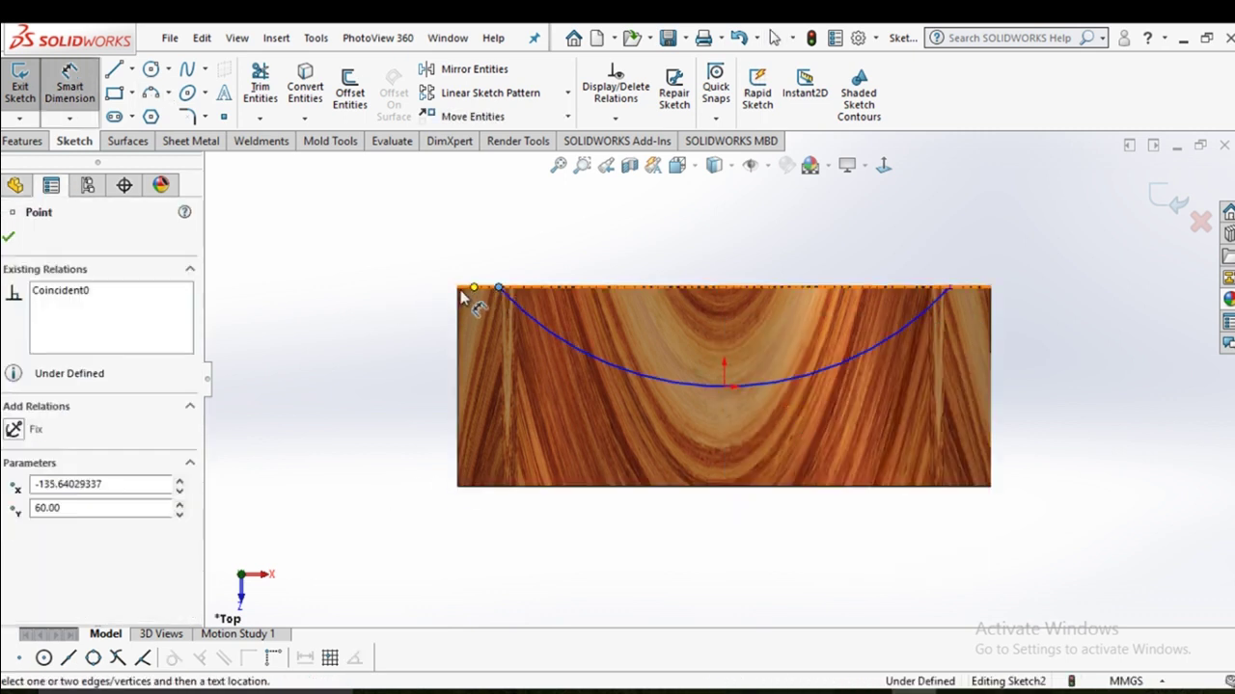
pyautogui.click(460, 299)
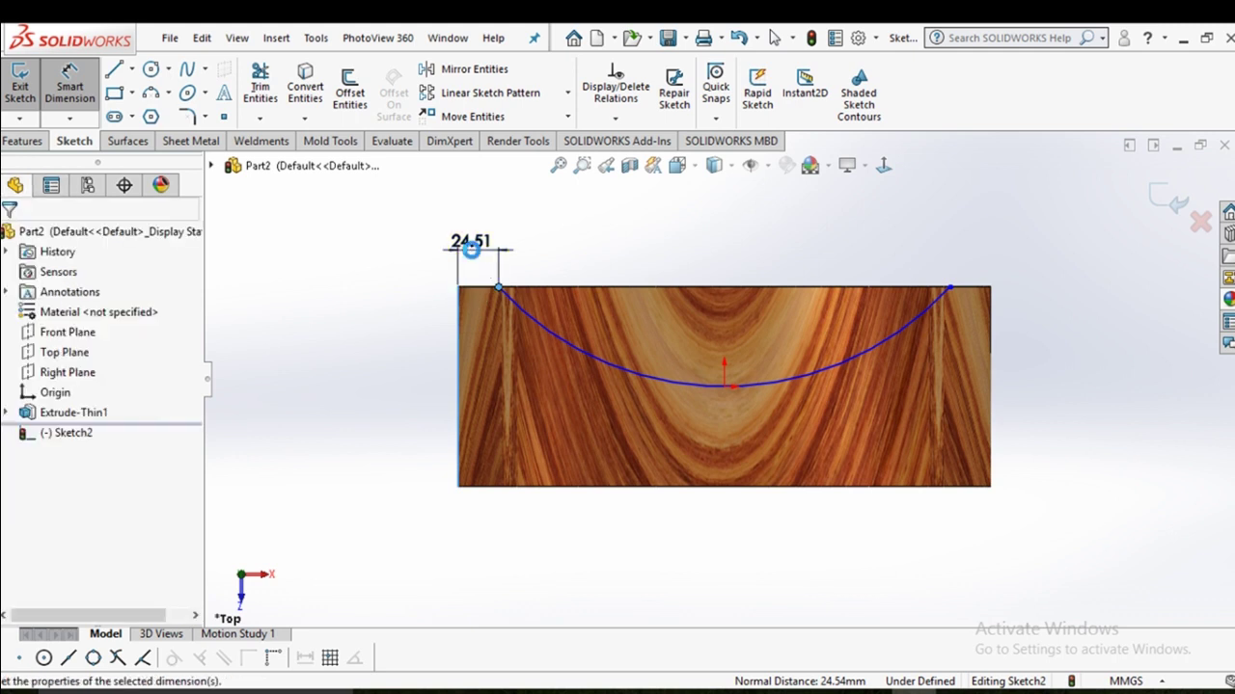
pyautogui.click(470, 246)
pyautogui.write('25')
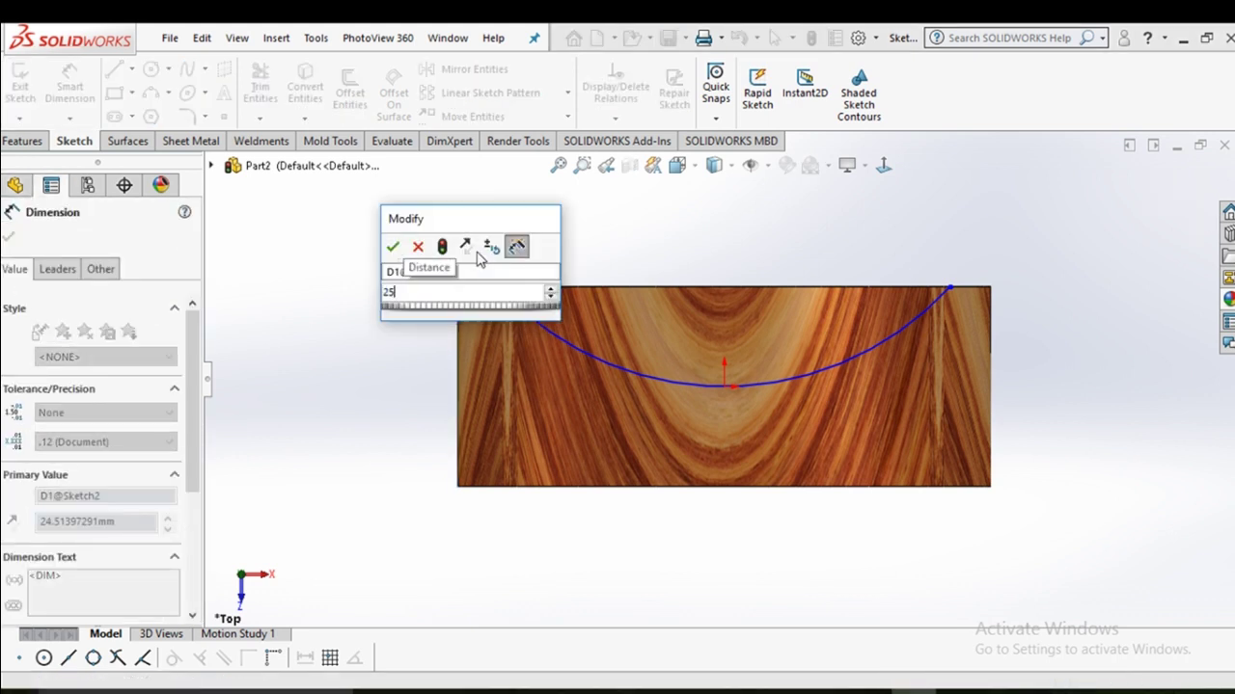
pyautogui.press('Escape')
pyautogui.press('Return')
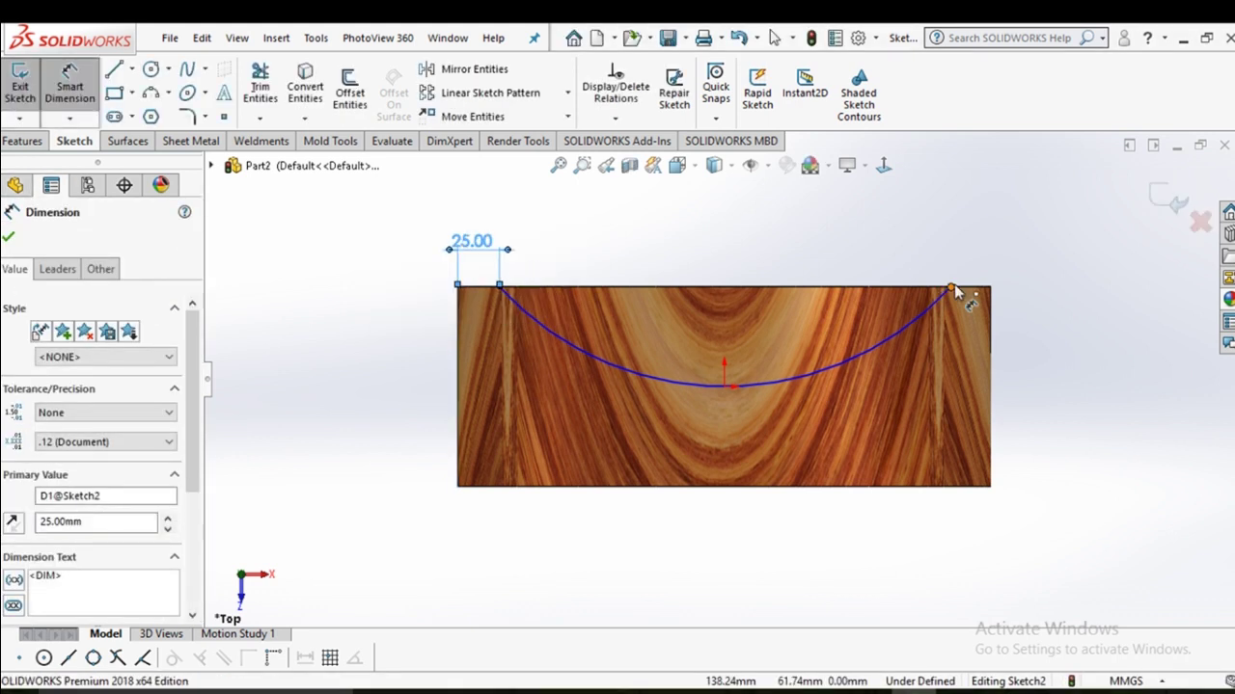
# Try dimensioning the arc's right endpoint to the ring edge, cancelling the attempts.
pyautogui.click(951, 290)
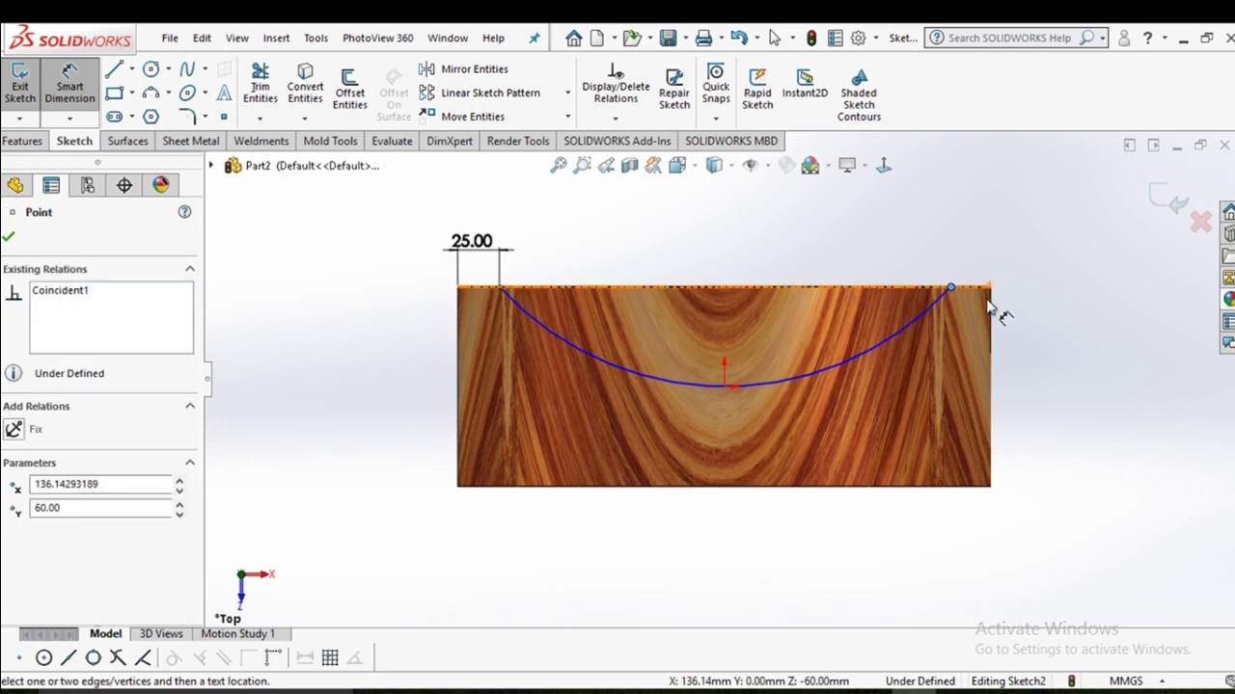
pyautogui.scroll(-3, 989, 307)
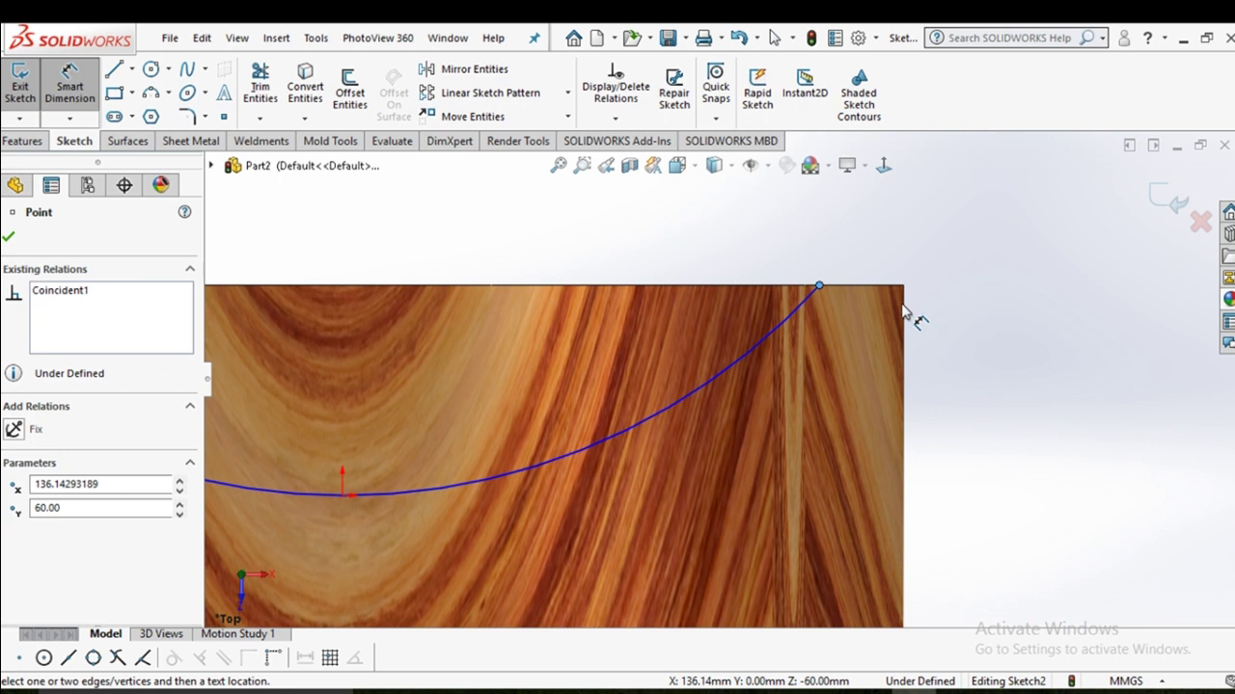
pyautogui.press('Escape')
pyautogui.click(910, 287)
pyautogui.press('Escape')
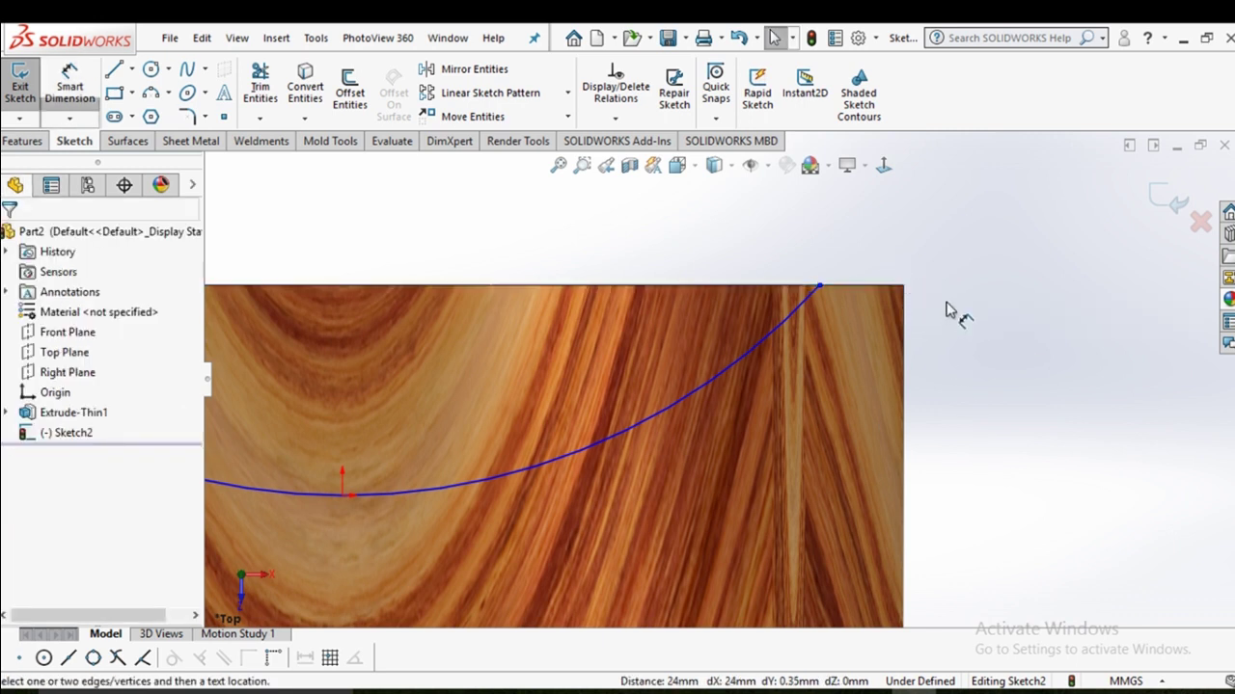
pyautogui.press('Return')
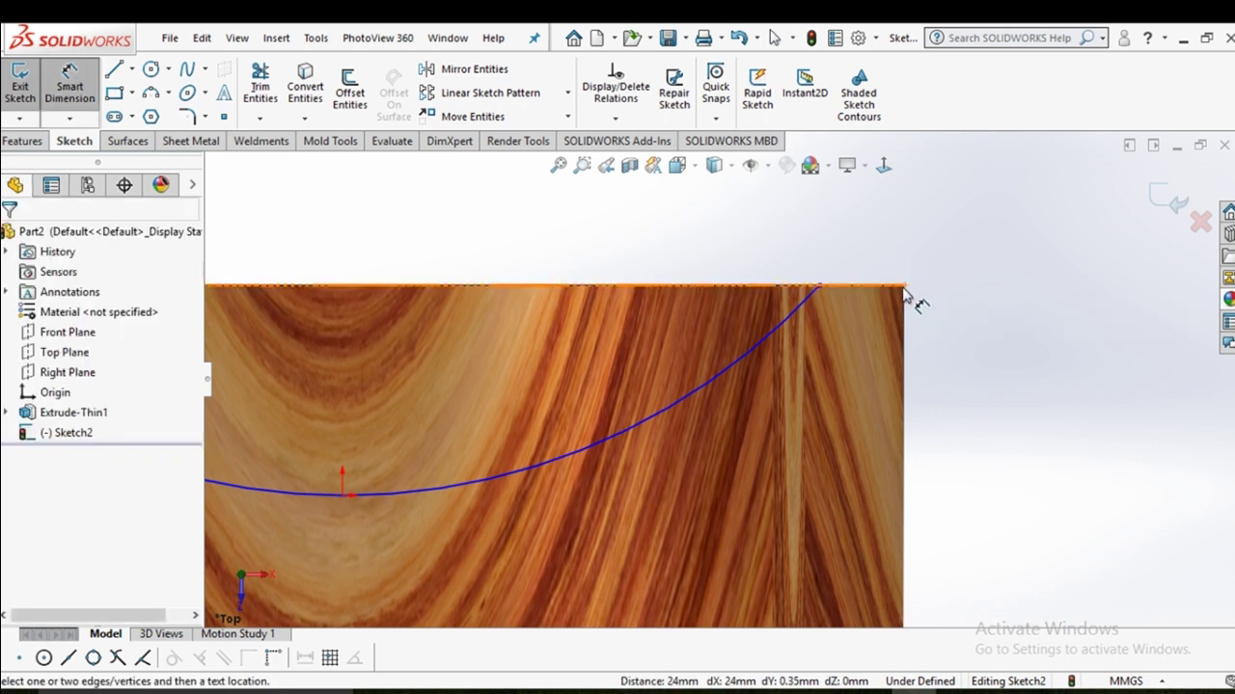
pyautogui.click(819, 286)
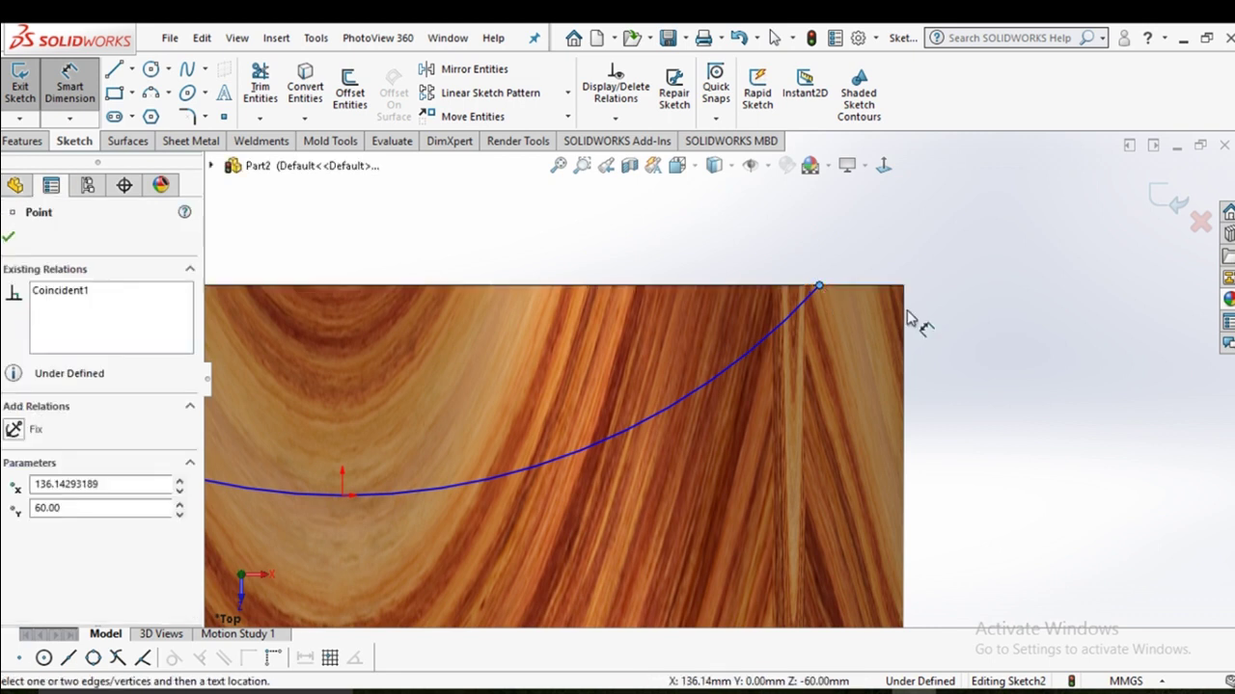
pyautogui.scroll(2, 926, 347)
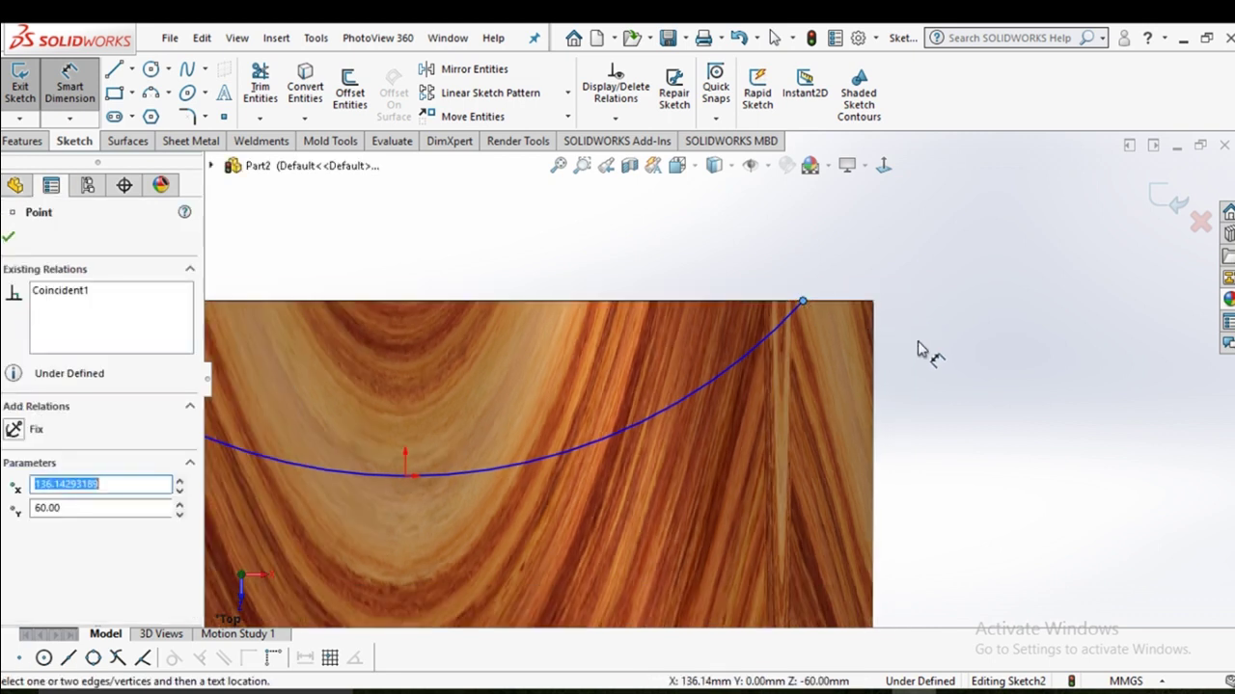
pyautogui.scroll(2, 861, 357)
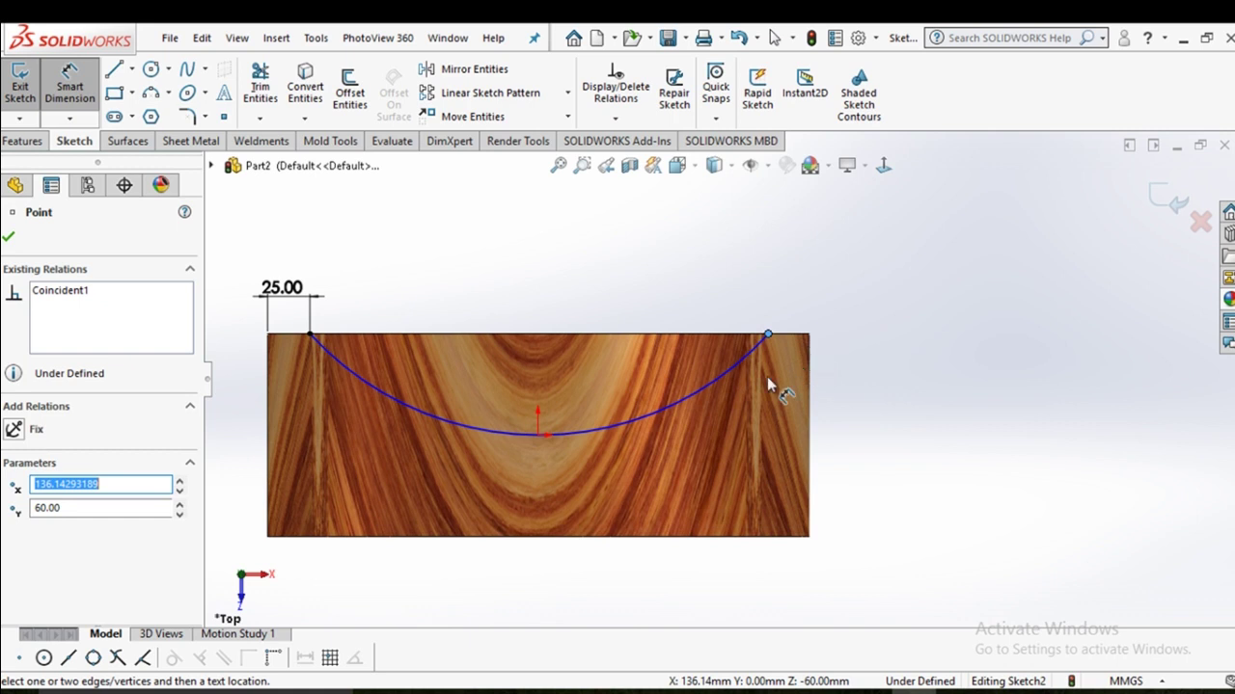
pyautogui.press('Escape')
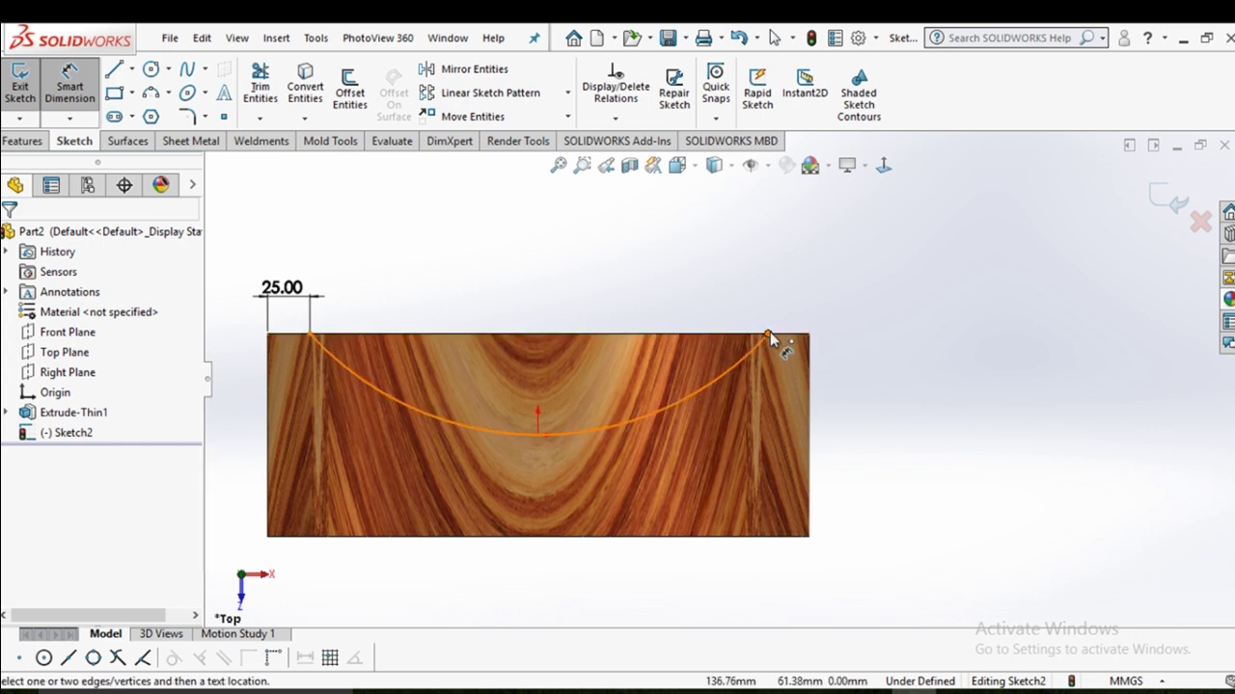
# Retry the right-endpoint dimension via its X coordinate, then exit dimensioning.
pyautogui.click(768, 335)
pyautogui.click(812, 353)
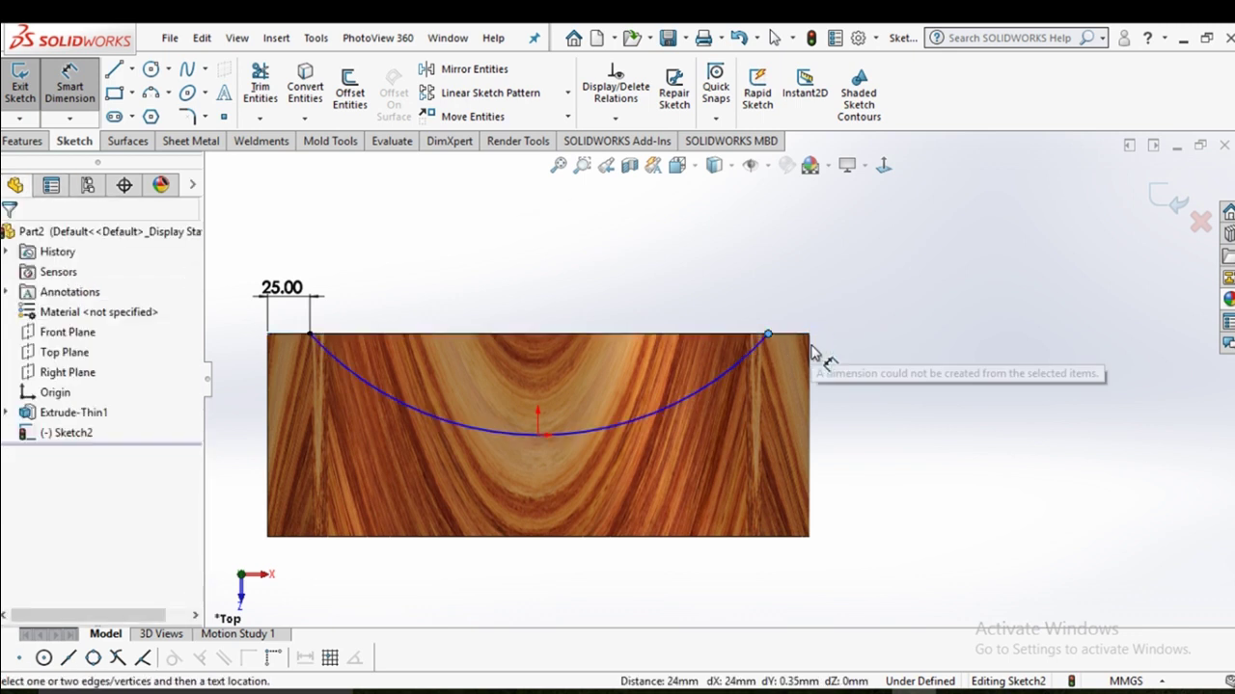
pyautogui.press('Escape')
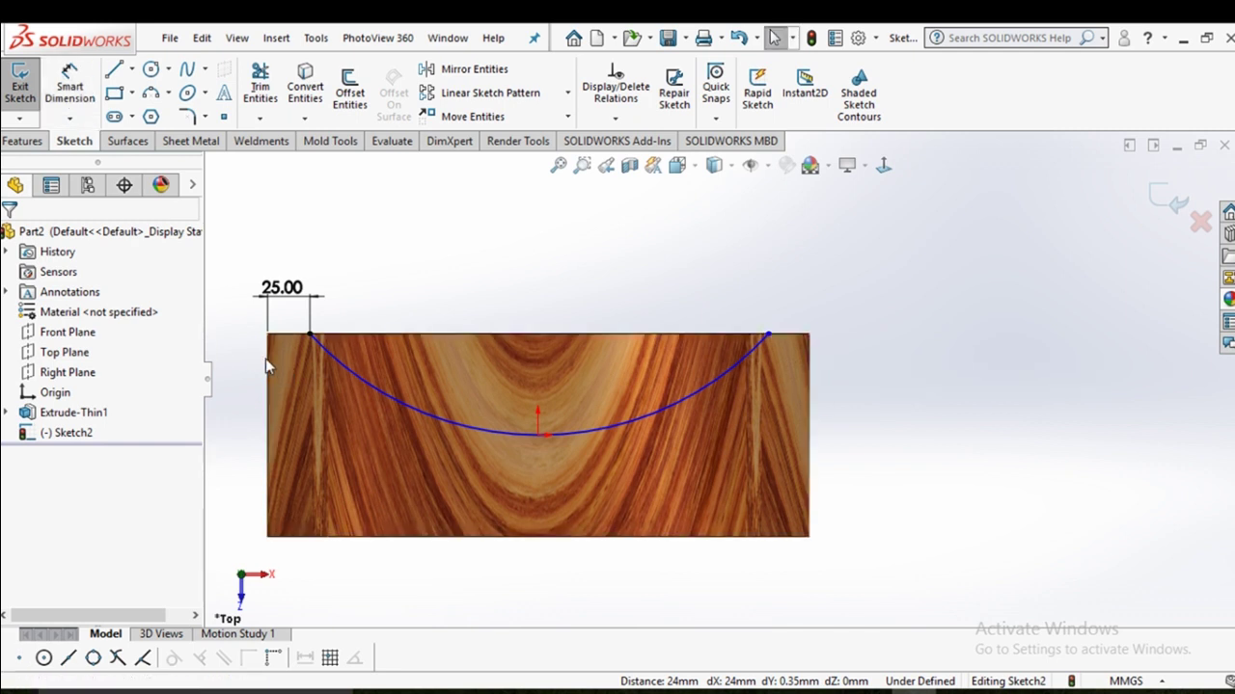
pyautogui.press('Return')
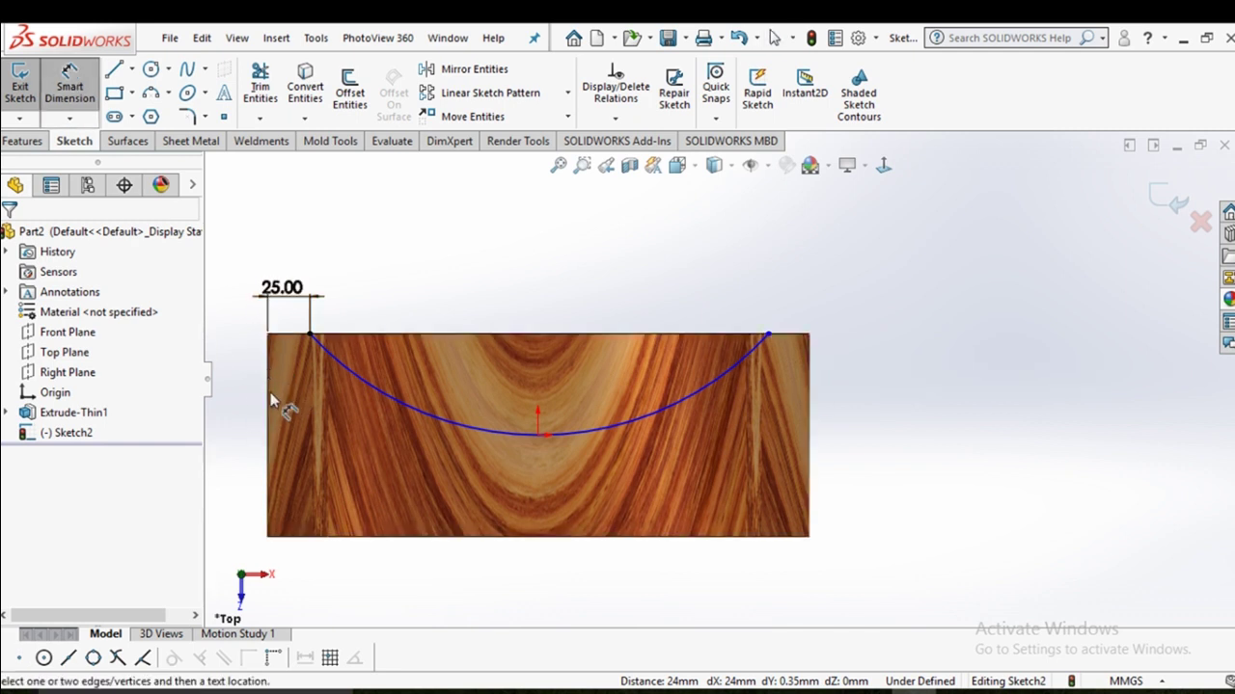
pyautogui.click(767, 336)
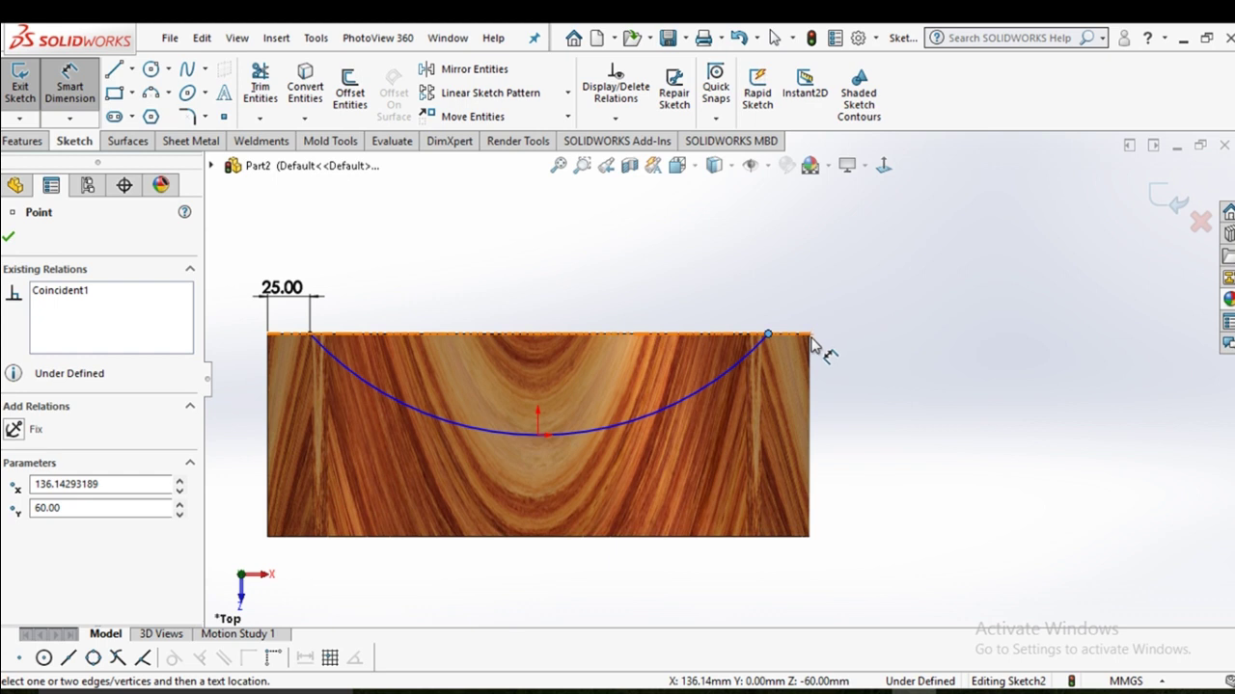
pyautogui.press('Tab')
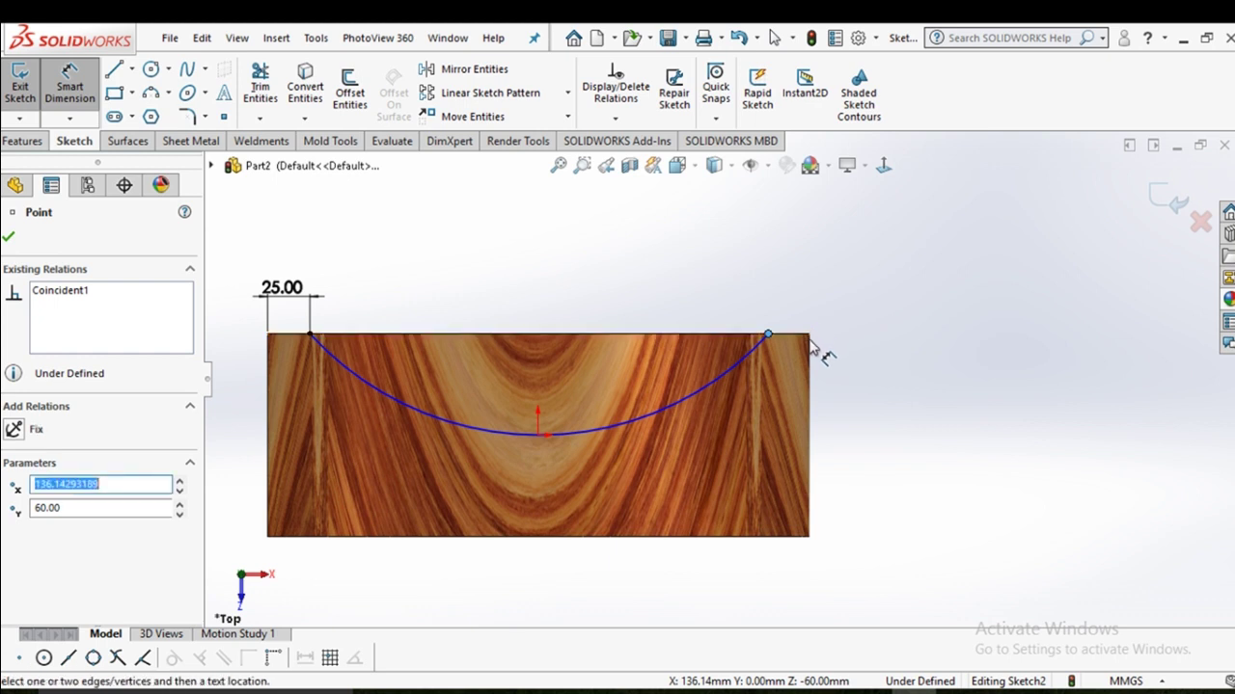
pyautogui.click(808, 335)
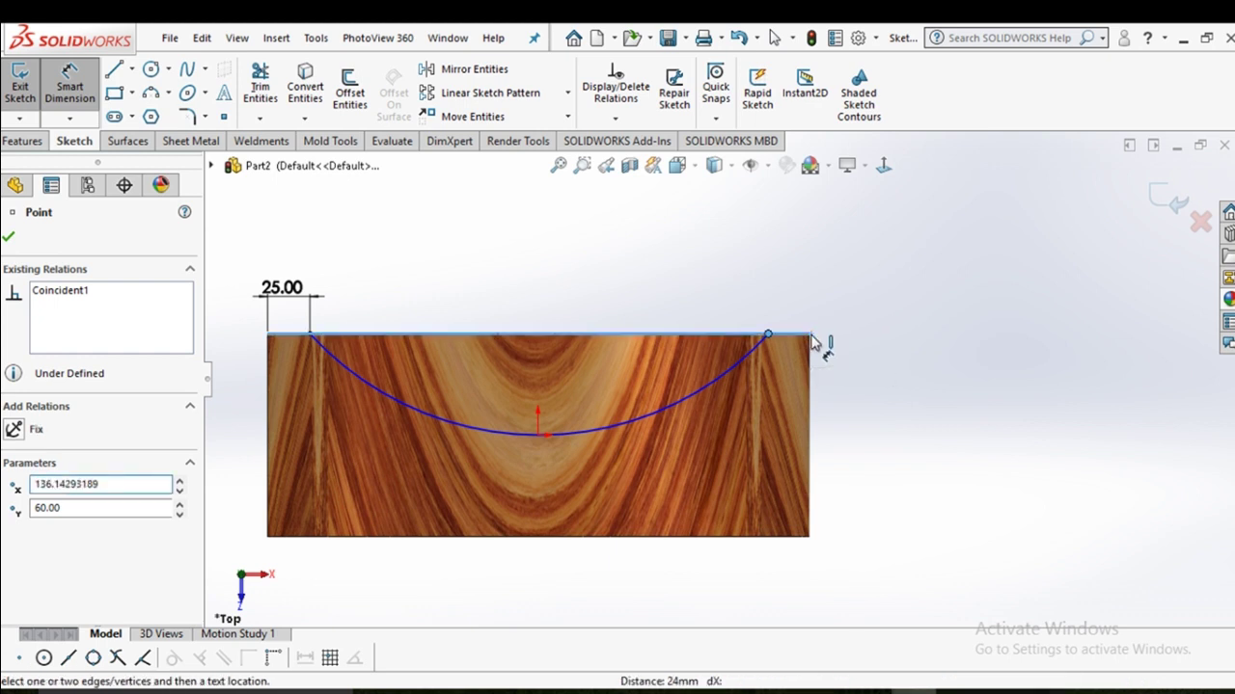
pyautogui.press('Escape')
pyautogui.scroll(2, 631, 347)
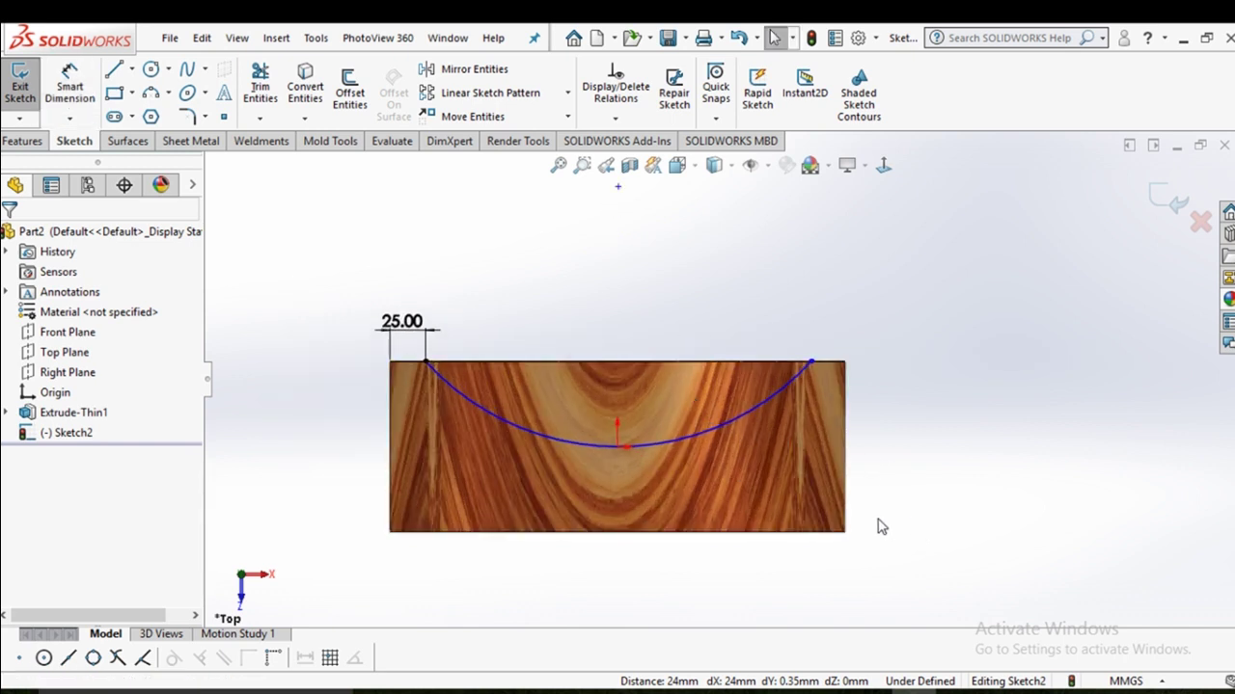
# Dimension the arc's right endpoint 135 mm horizontally from the centre point at the origin.
pyautogui.moveTo(879, 524); pyautogui.dragTo(887, 377, button='right')
pyautogui.click(617, 447)
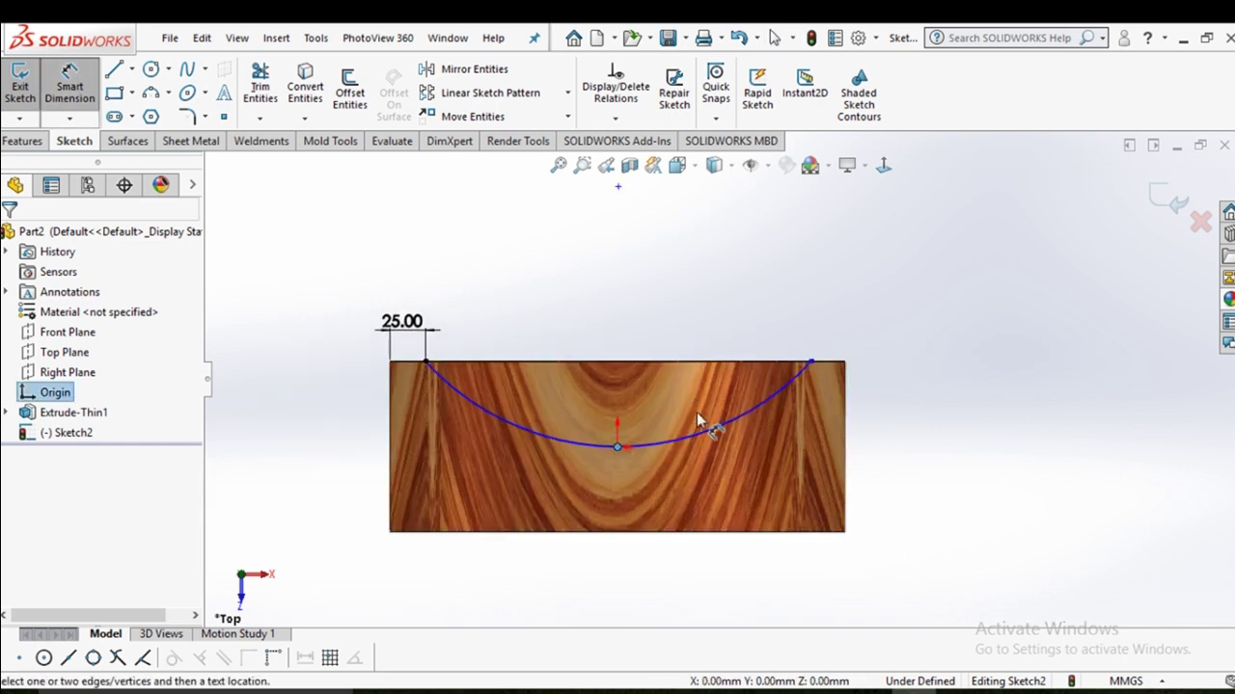
pyautogui.click(809, 364)
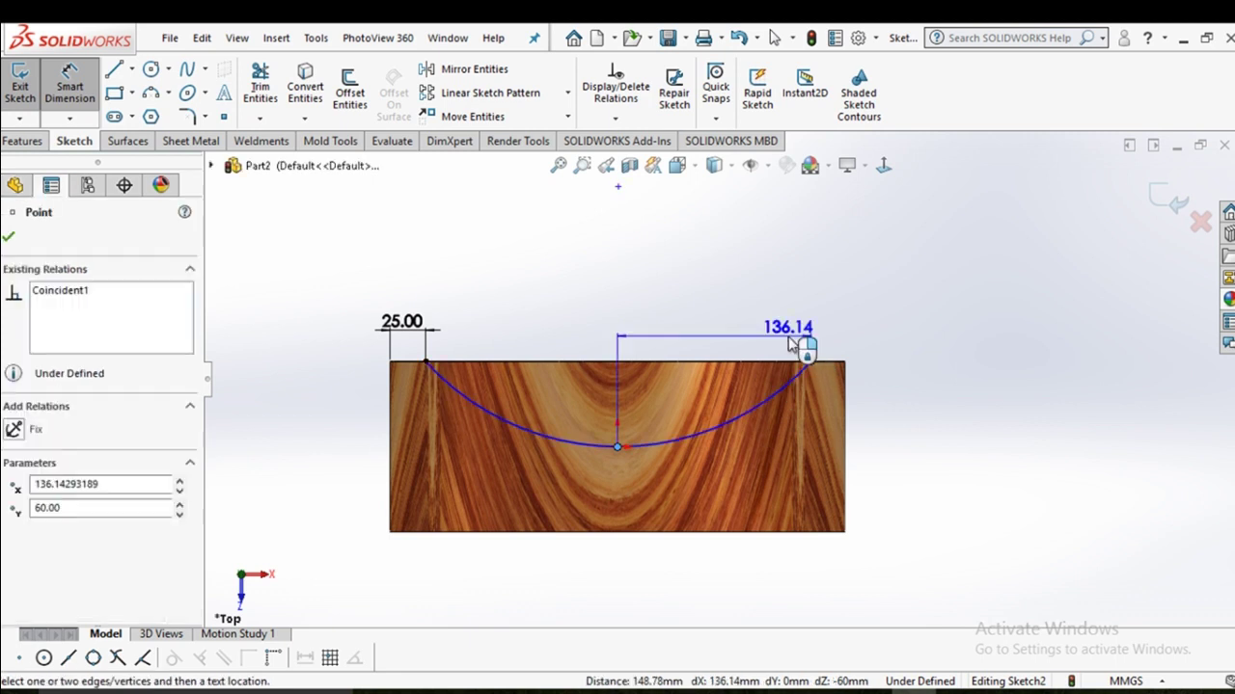
pyautogui.click(718, 297)
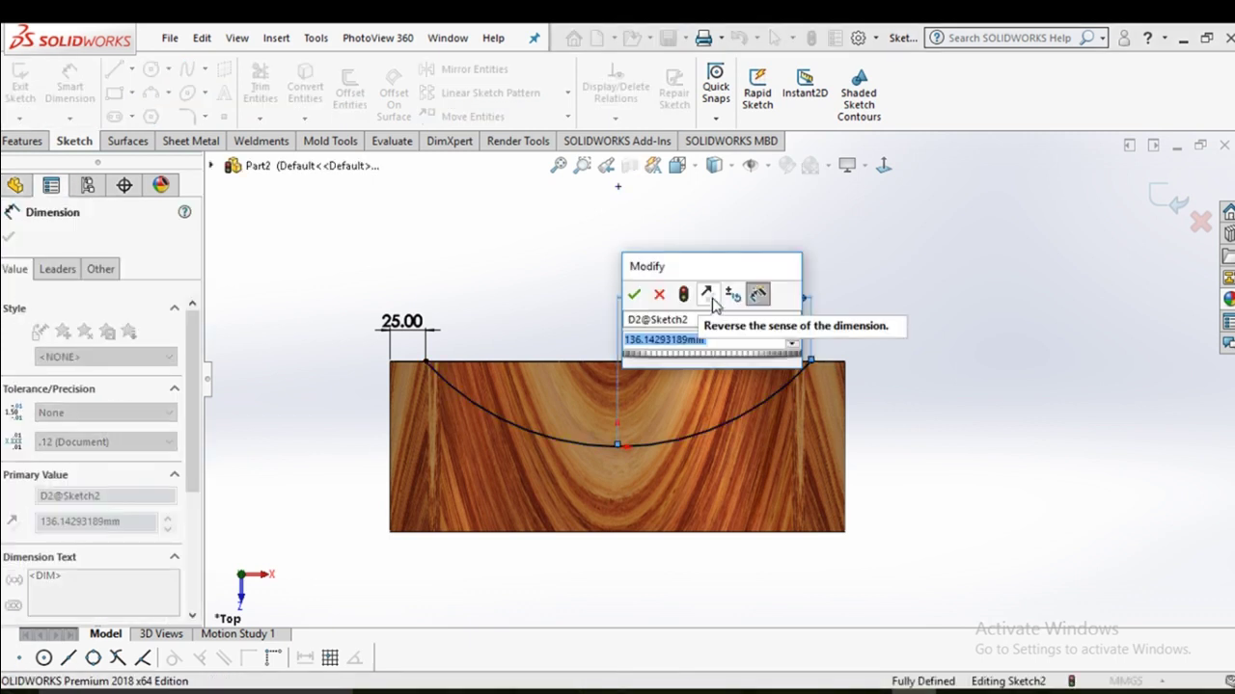
pyautogui.write('135')
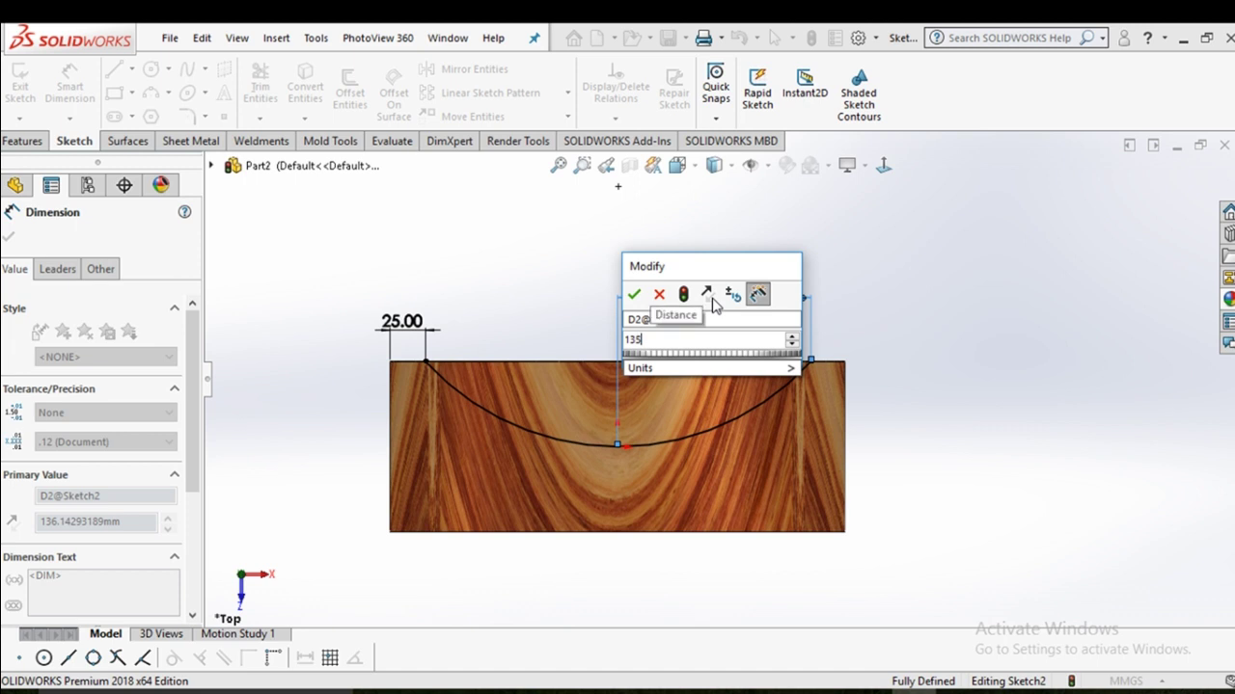
pyautogui.press('Return')
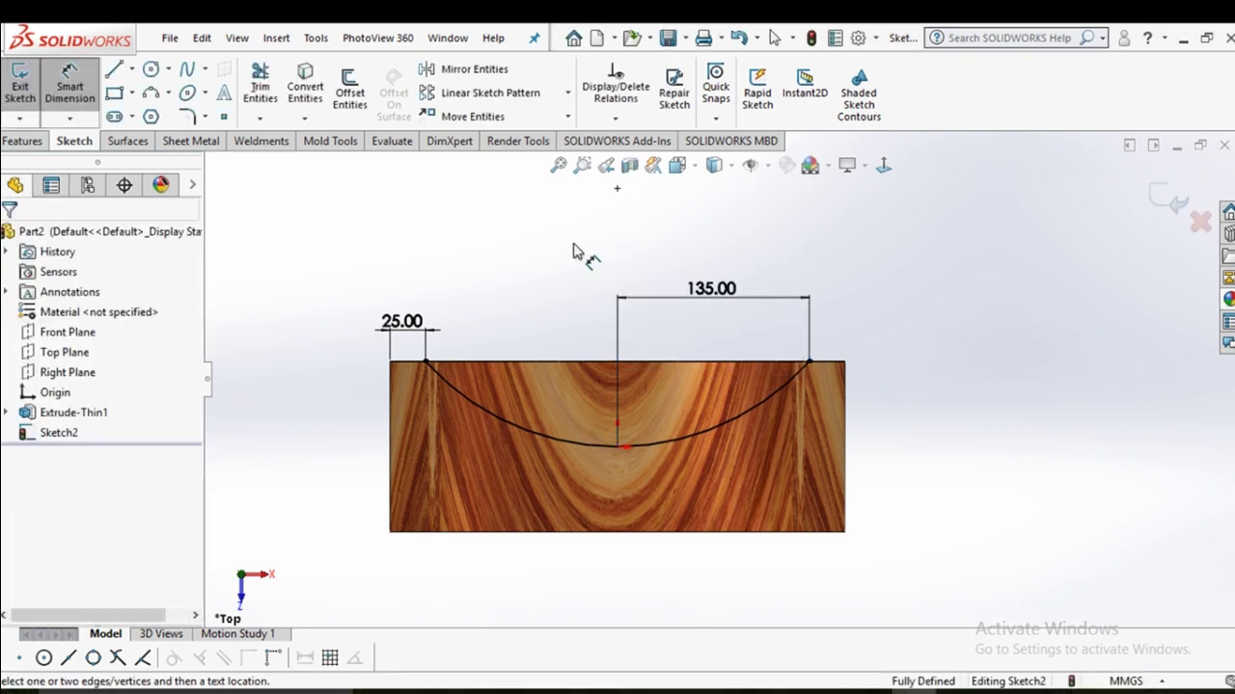
# Close the profile with vertical lines from both arc ends joined by a horizontal line above.
pyautogui.click(114, 69)
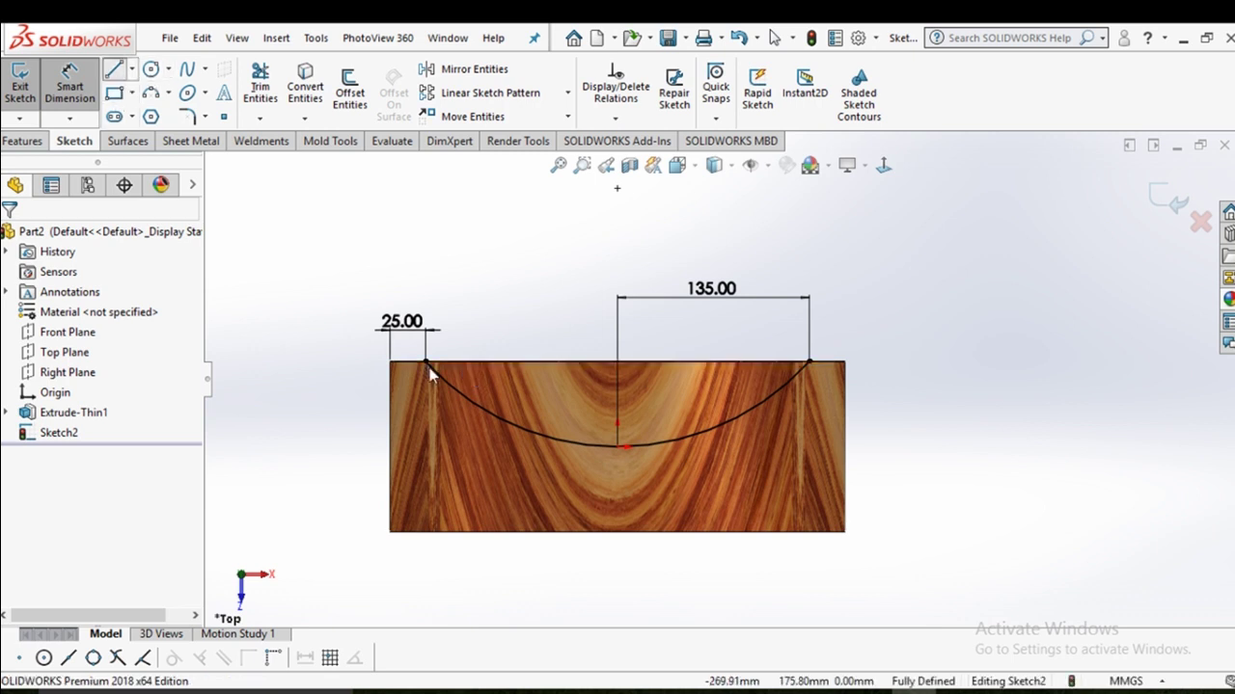
pyautogui.click(425, 361)
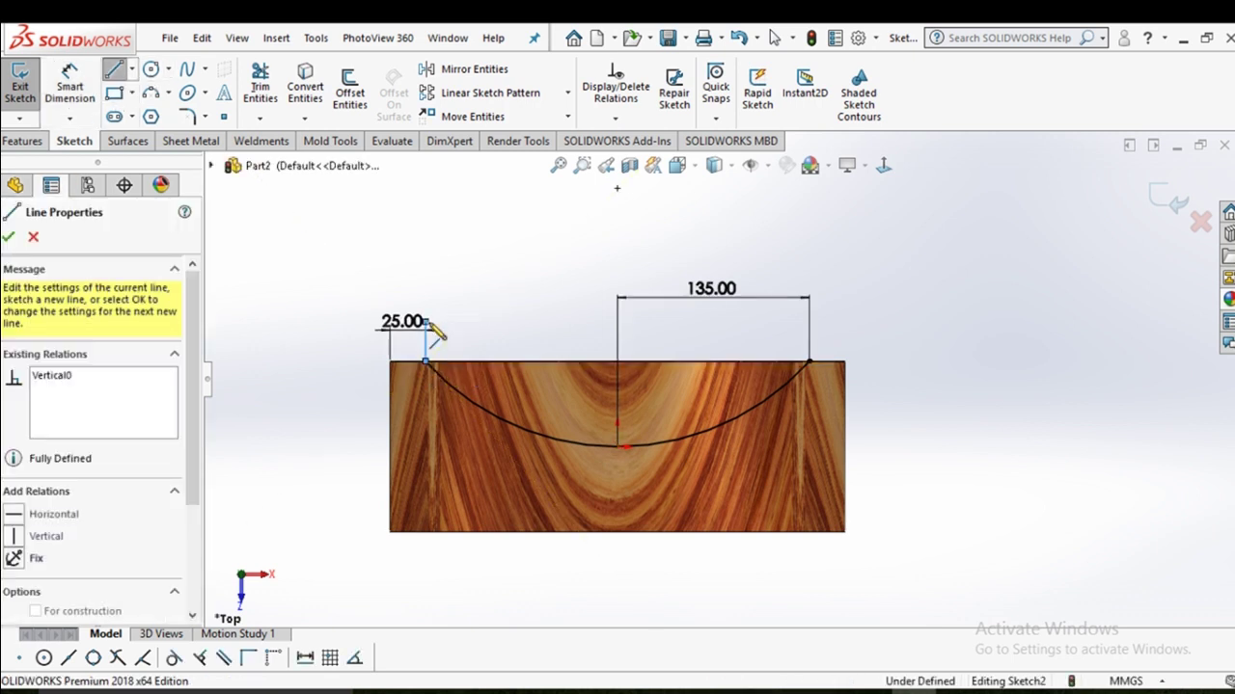
pyautogui.click(425, 321)
pyautogui.click(808, 321)
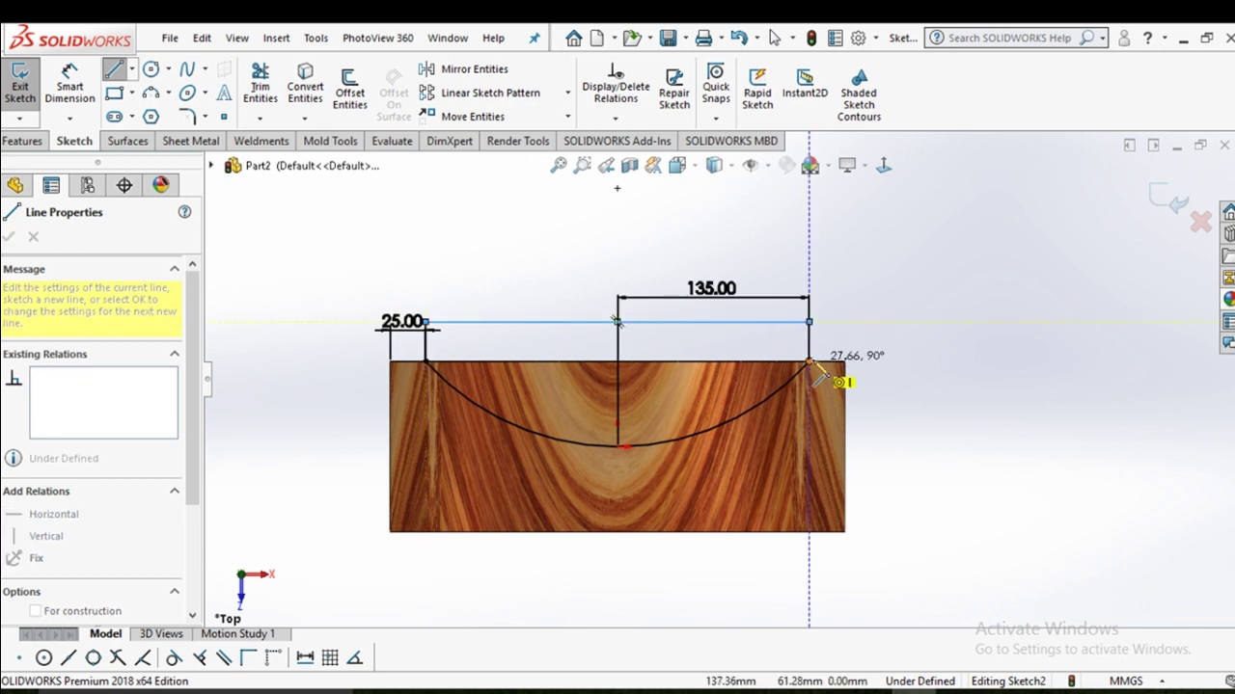
pyautogui.click(808, 362)
pyautogui.rightClick(813, 364)
pyautogui.click(854, 377)
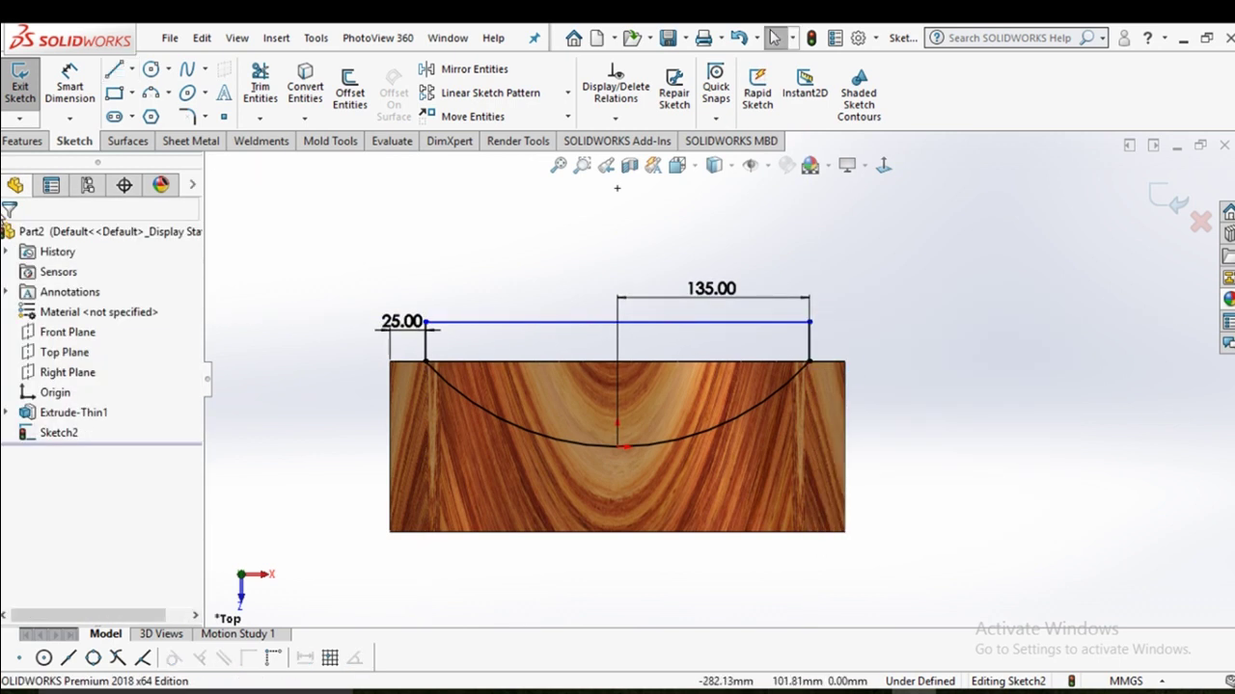
pyautogui.click(23, 141)
pyautogui.click(28, 97)
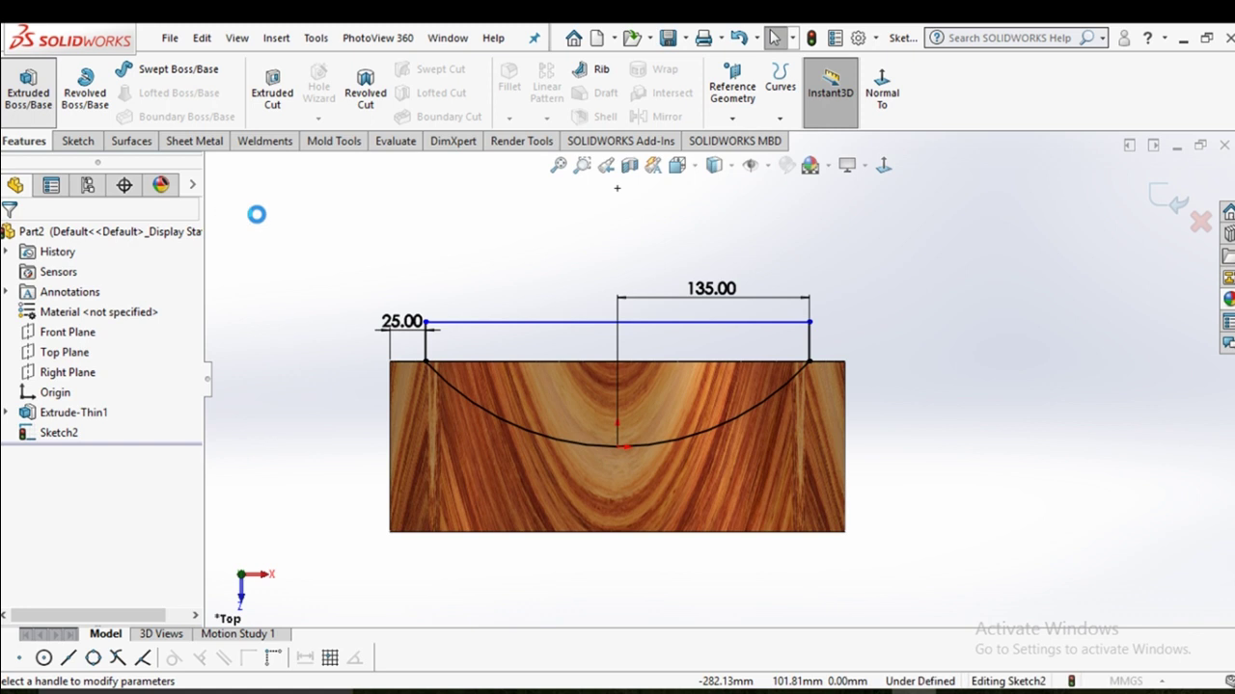
# Start an Extruded Cut from the sketch with a Mid Plane end condition.
pyautogui.click(272, 90)
pyautogui.moveTo(418, 280); pyautogui.dragTo(426, 417, button='middle')
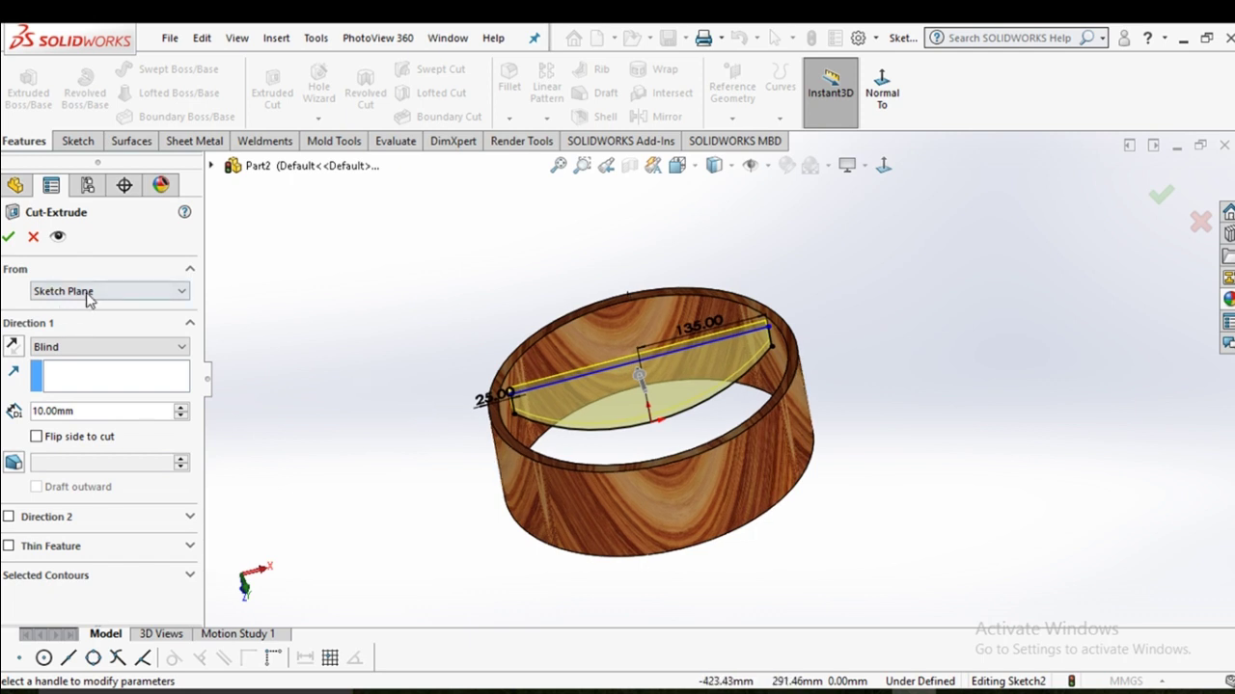
pyautogui.click(97, 350)
pyautogui.click(58, 458)
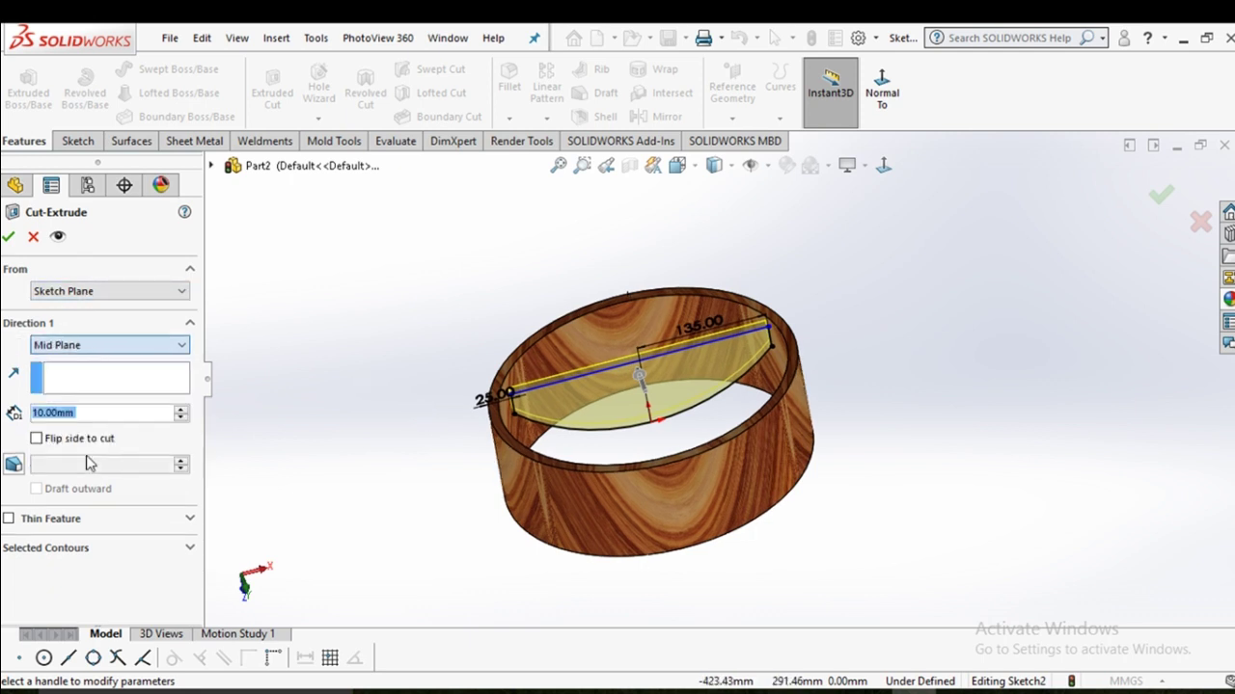
pyautogui.click(131, 347)
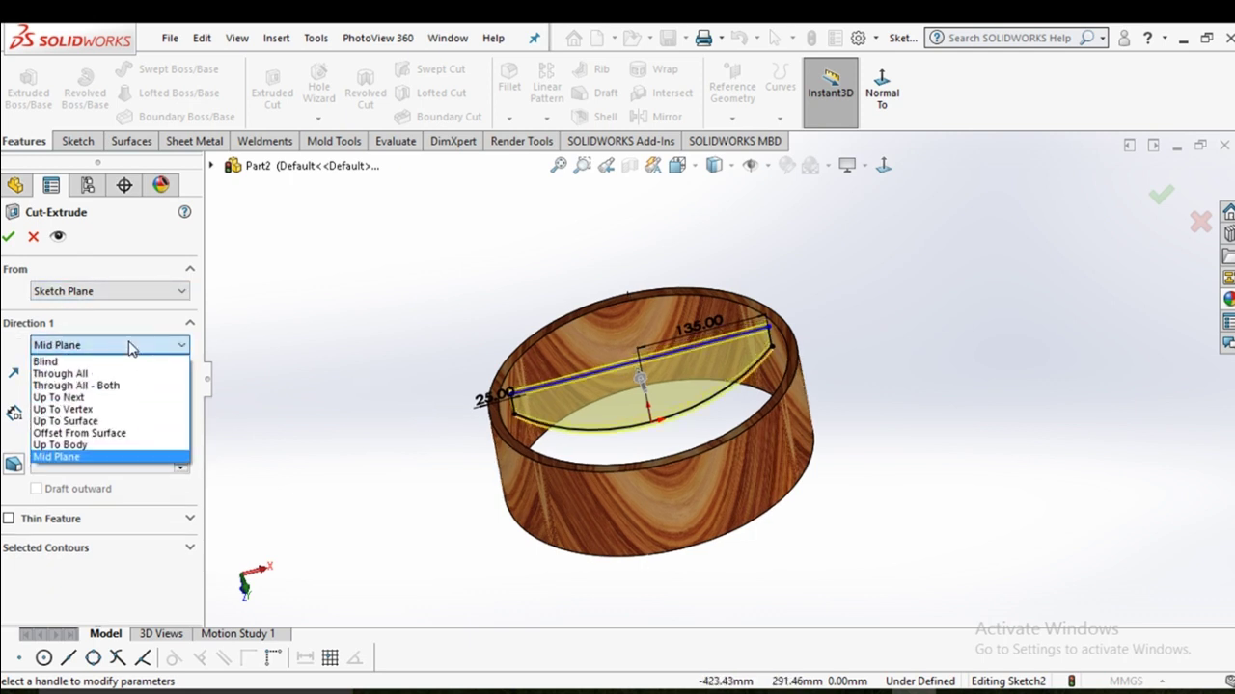
pyautogui.click(92, 457)
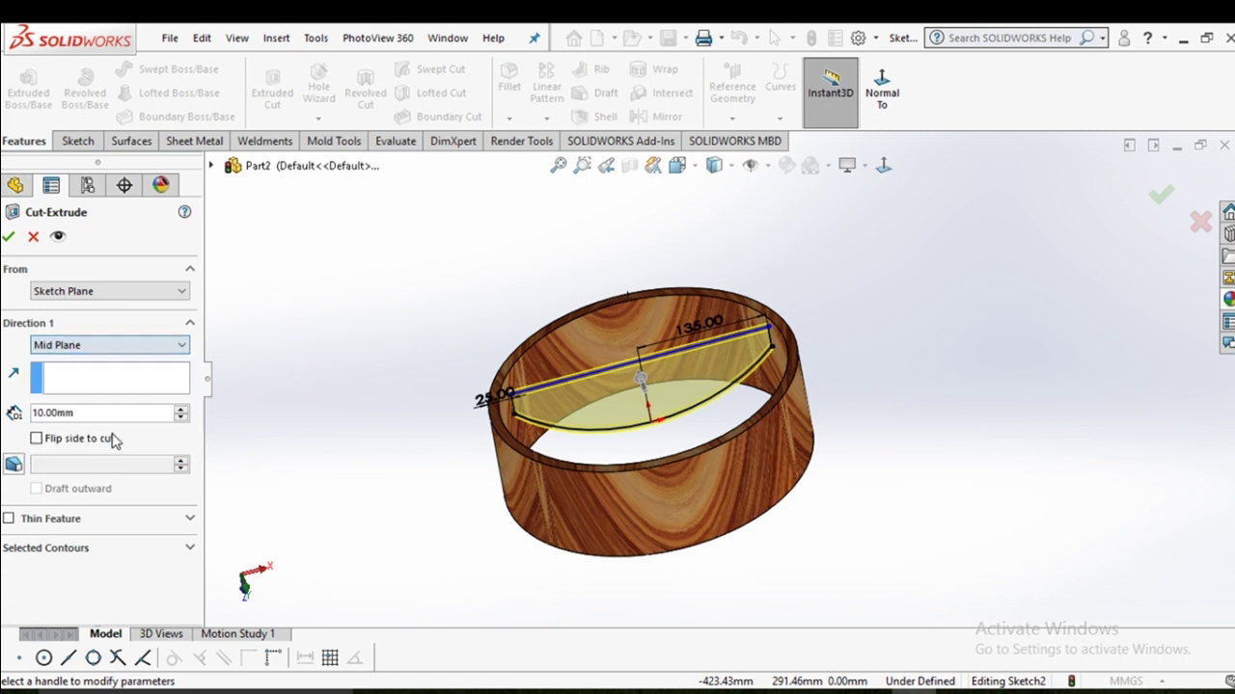
# Raise the cut depth to 260 mm and confirm the saddle cut.
pyautogui.click(180, 409)
pyautogui.click(181, 409)
pyautogui.click(180, 409)
pyautogui.click(181, 409)
pyautogui.click(181, 408)
pyautogui.click(181, 409)
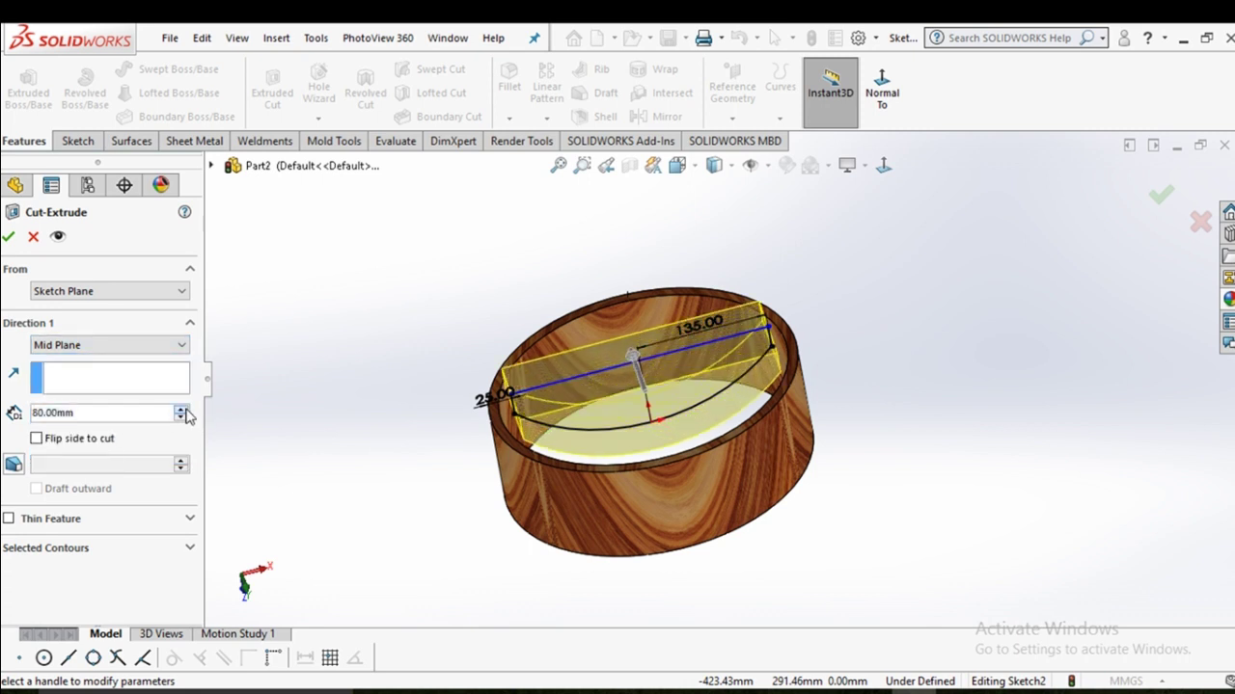
pyautogui.click(180, 409)
pyautogui.click(180, 409)
pyautogui.click(180, 409)
pyautogui.click(181, 409)
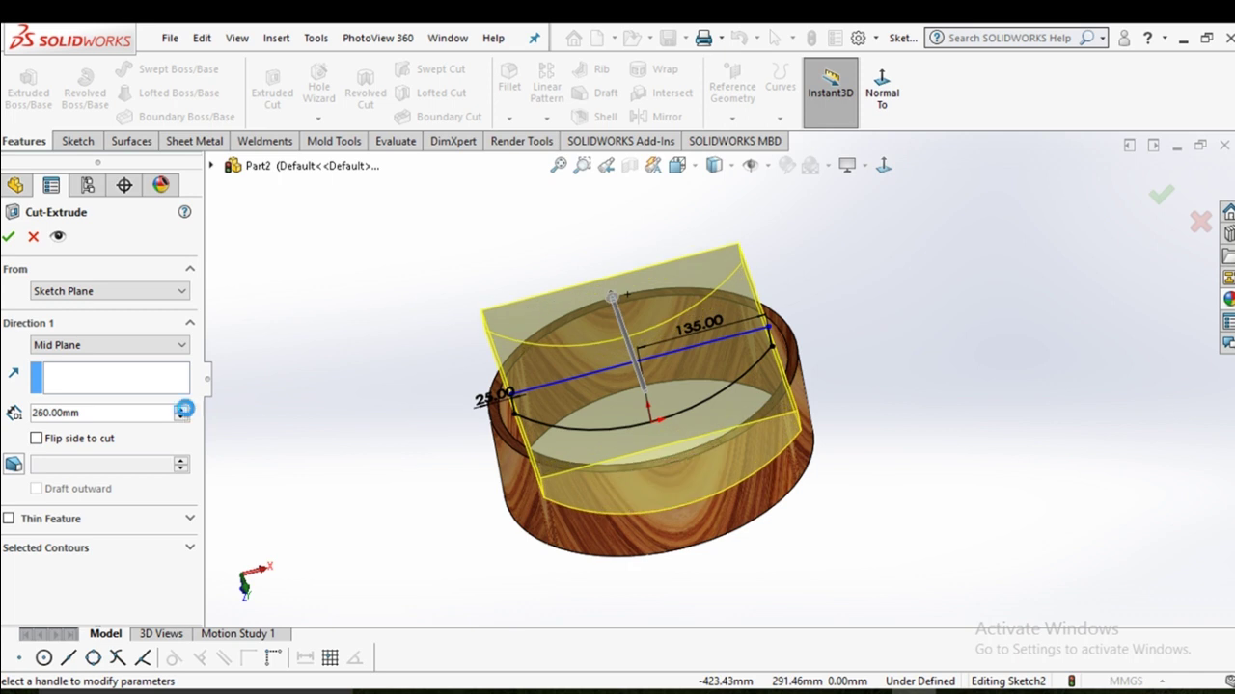
pyautogui.click(8, 236)
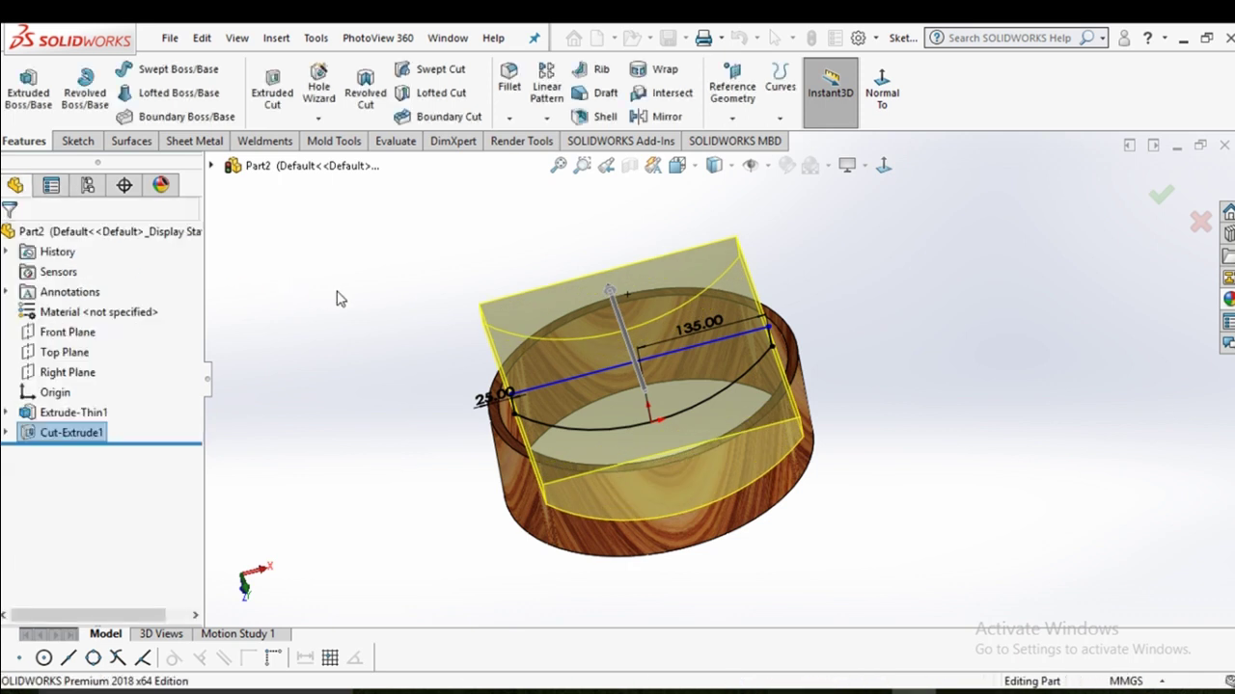
pyautogui.moveTo(340, 299)
pyautogui.mouseDown(button='middle')
pyautogui.moveTo(414, 347)
pyautogui.moveTo(383, 298)
pyautogui.moveTo(411, 353)
pyautogui.moveTo(392, 303)
pyautogui.moveTo(402, 341)
pyautogui.moveTo(449, 325)
pyautogui.moveTo(399, 312)
pyautogui.mouseUp(button='middle')
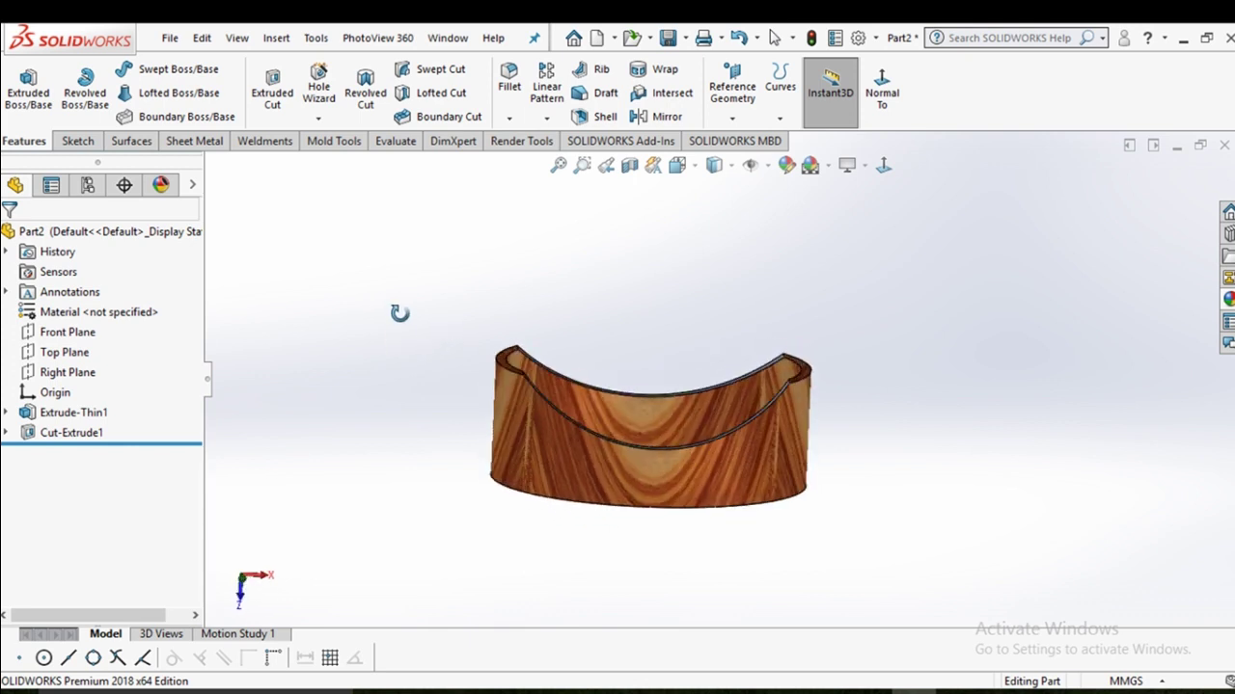
pyautogui.moveTo(402, 366)
pyautogui.mouseDown(button='middle')
pyautogui.moveTo(422, 358)
pyautogui.moveTo(482, 383)
pyautogui.moveTo(423, 352)
pyautogui.moveTo(386, 380)
pyautogui.moveTo(450, 389)
pyautogui.moveTo(344, 420)
pyautogui.moveTo(389, 370)
pyautogui.moveTo(424, 435)
pyautogui.mouseUp(button='middle')
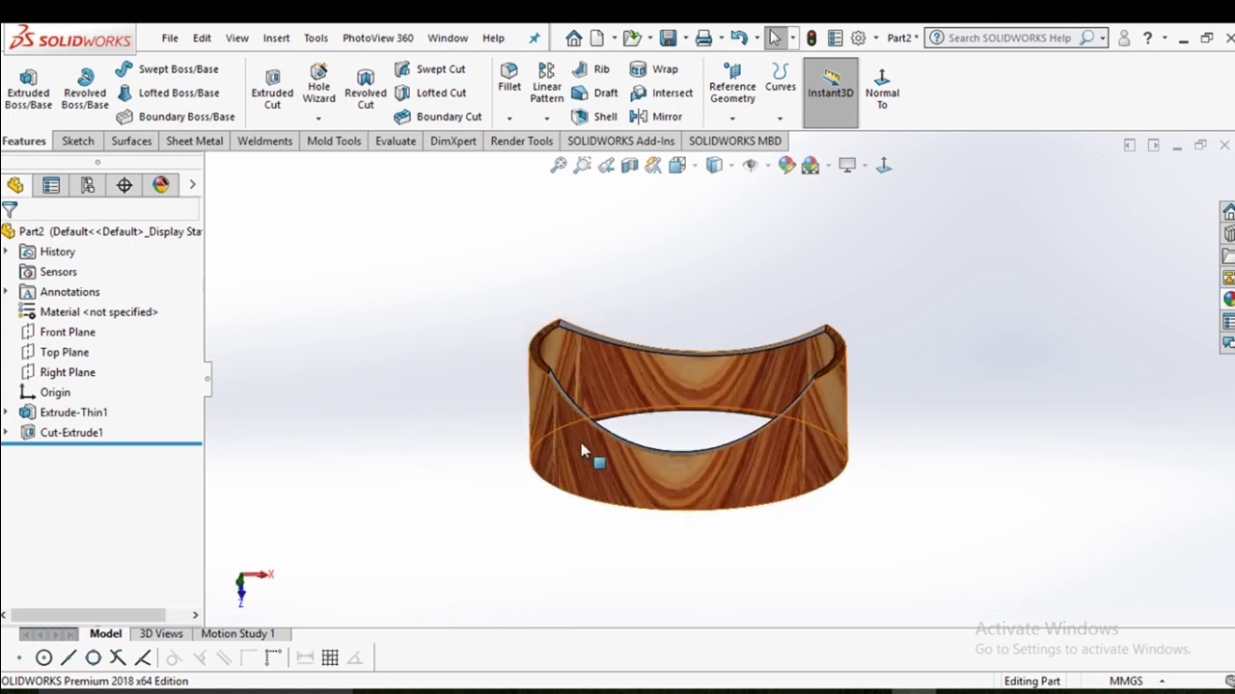
# Remove the existing wood appearance from the ring feature.
pyautogui.scroll(-3, 582, 451)
pyautogui.click(598, 418)
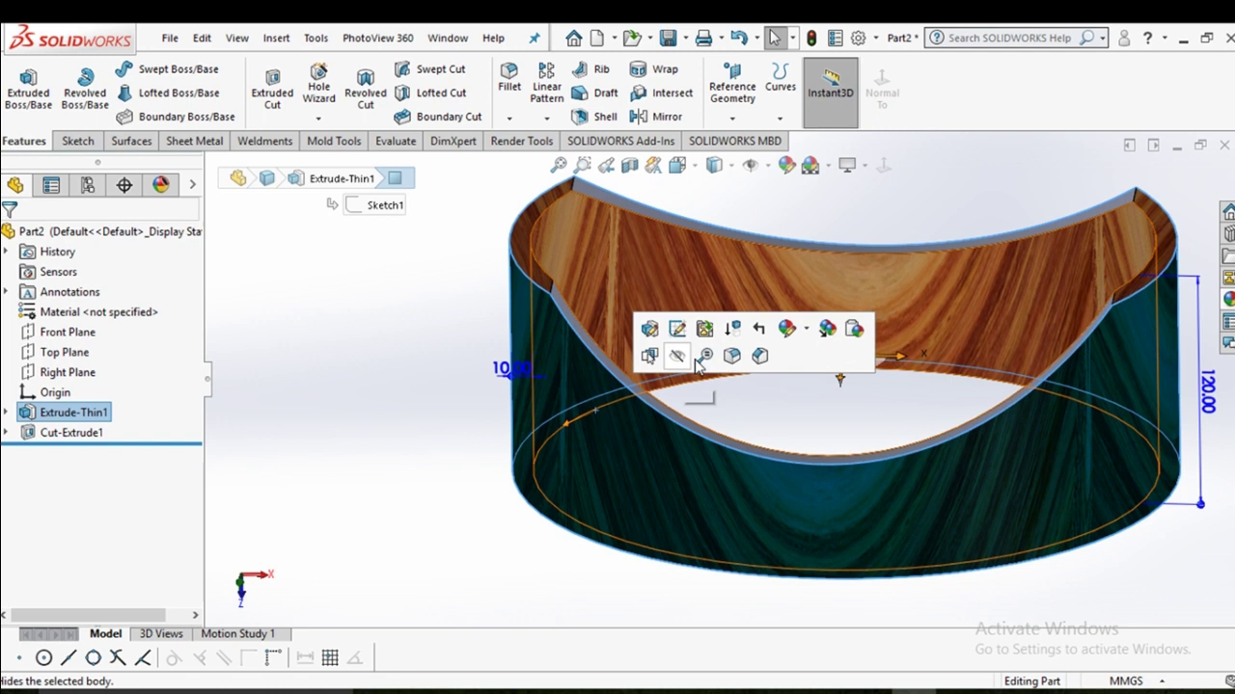
pyautogui.click(809, 329)
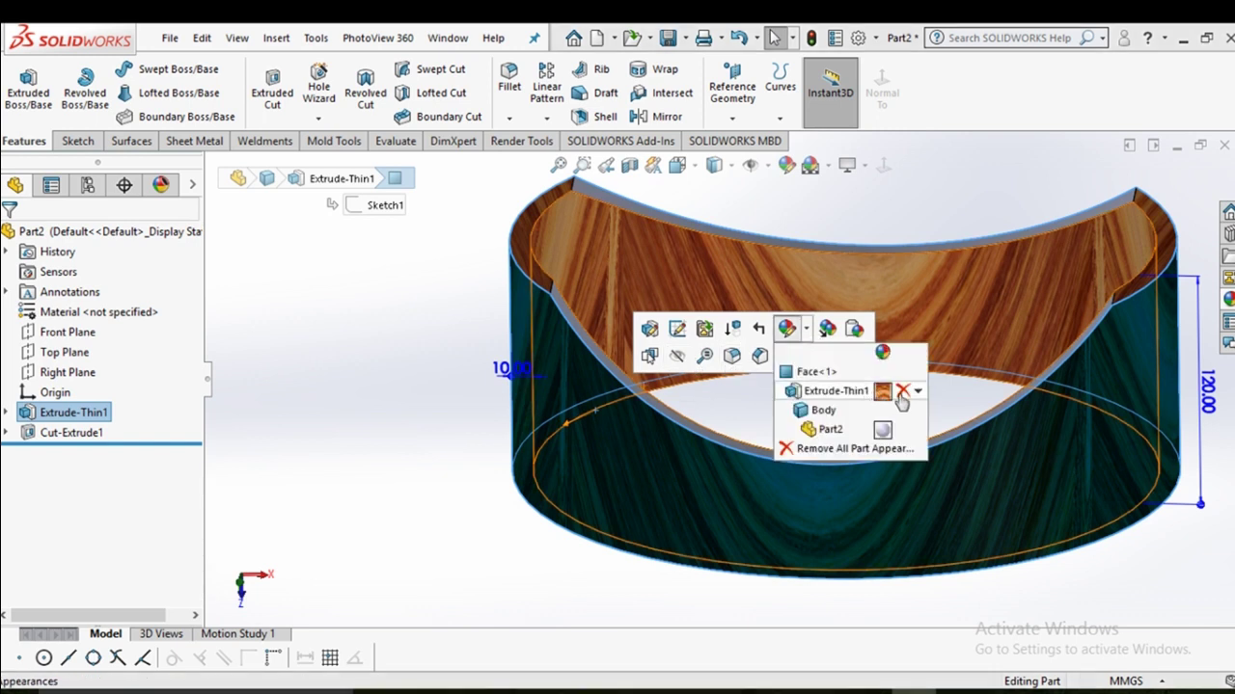
pyautogui.click(883, 392)
pyautogui.press('Escape')
pyautogui.click(608, 453)
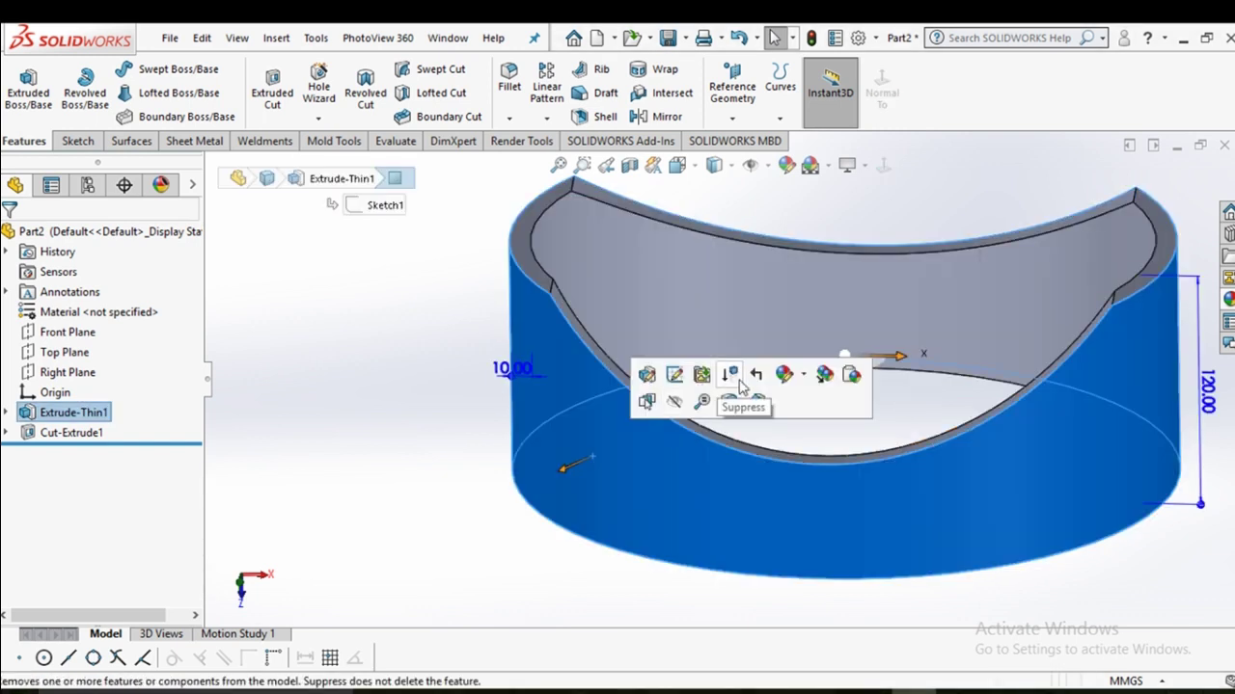
pyautogui.click(1196, 299)
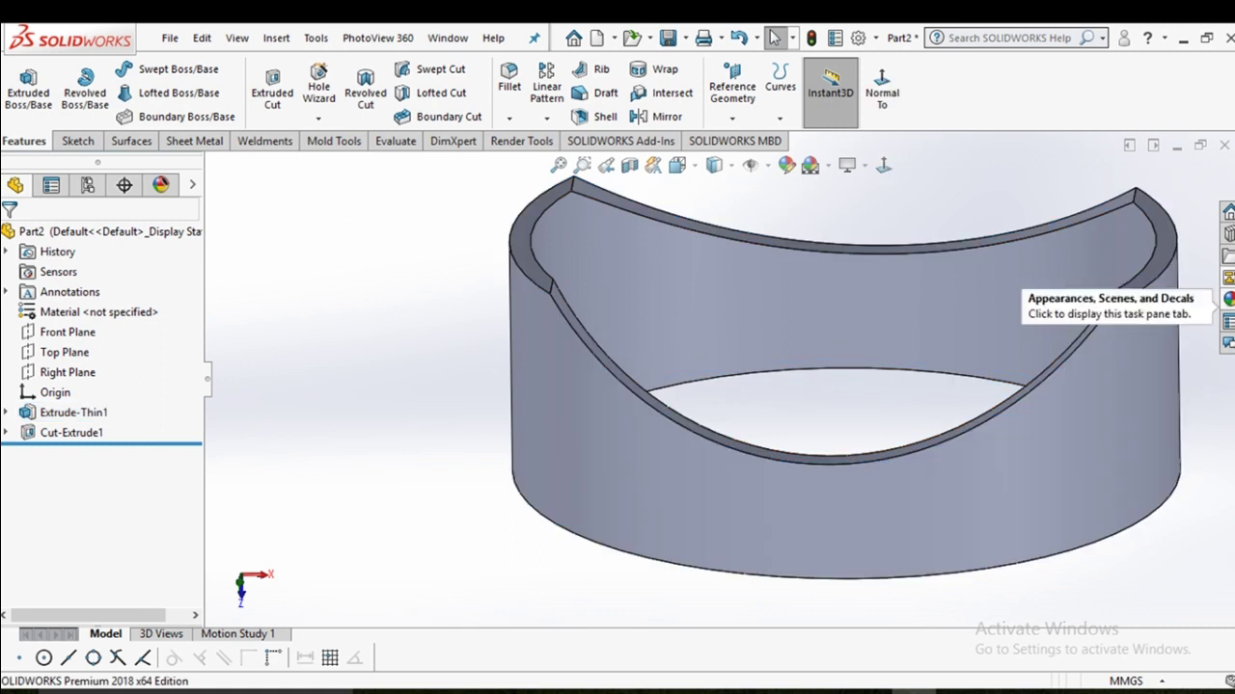
# Apply the rosewood appearance to the whole Body and view it from the front.
pyautogui.click(1227, 299)
pyautogui.moveTo(1166, 564); pyautogui.dragTo(883, 489)
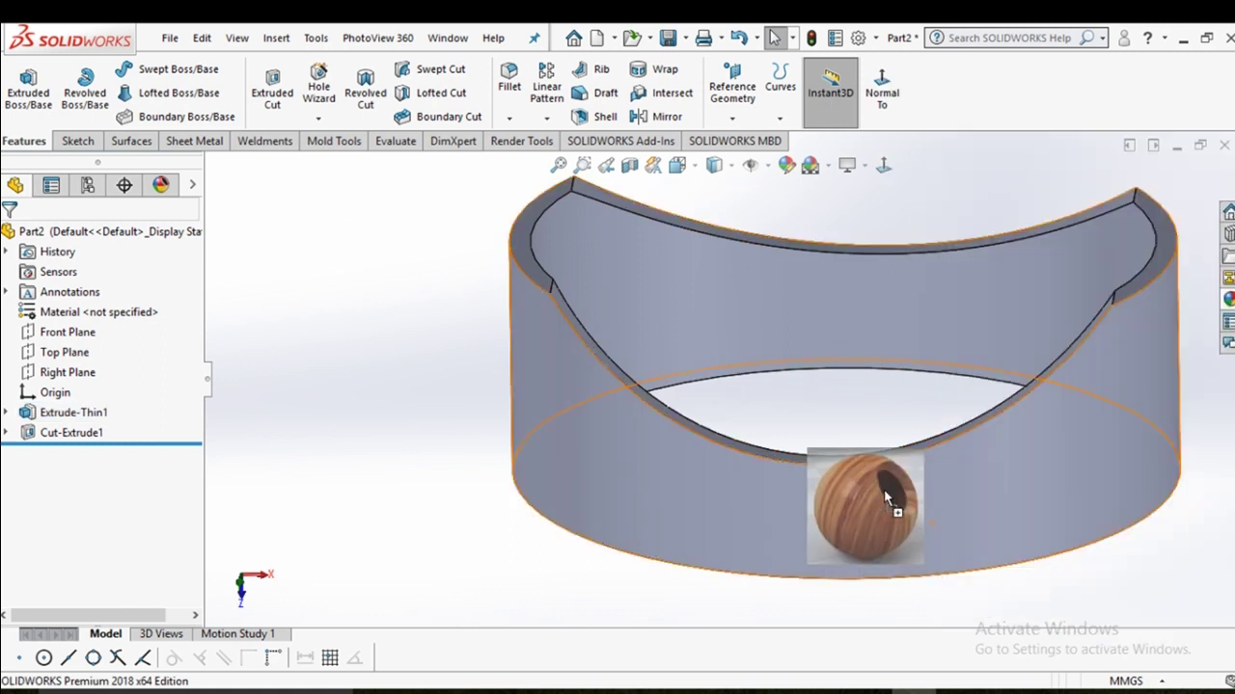
pyautogui.click(916, 488)
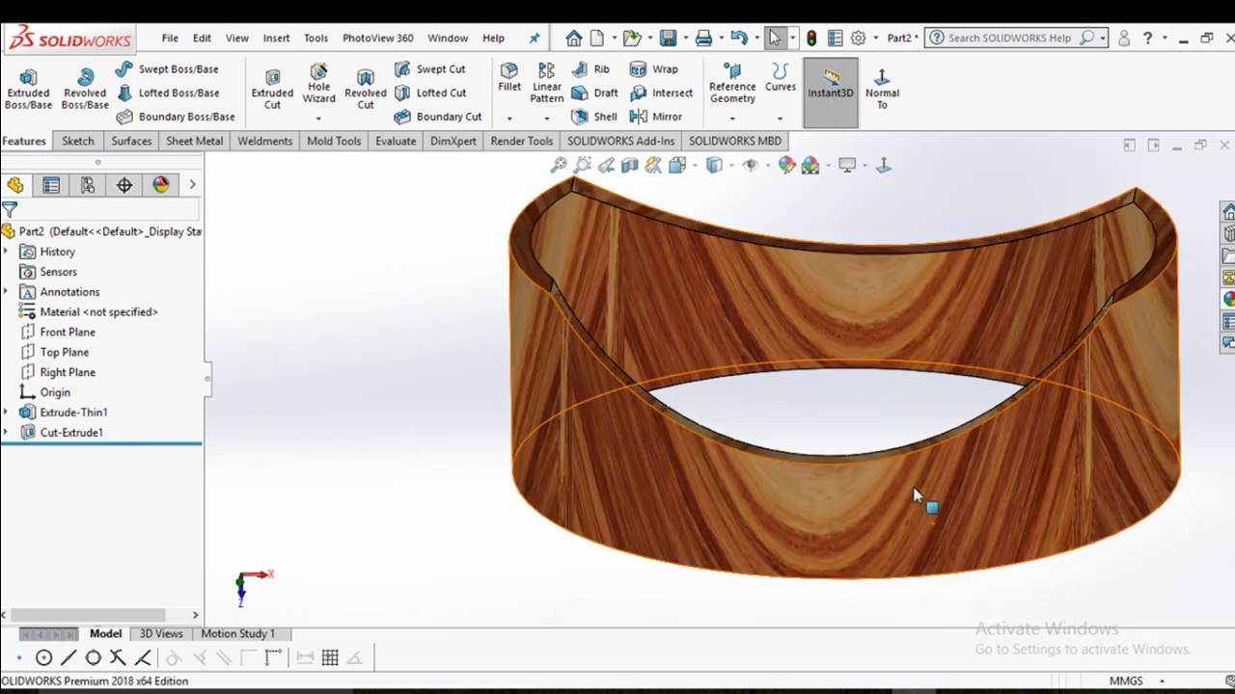
pyautogui.scroll(2, 722, 473)
pyautogui.moveTo(432, 445); pyautogui.dragTo(435, 391, button='middle')
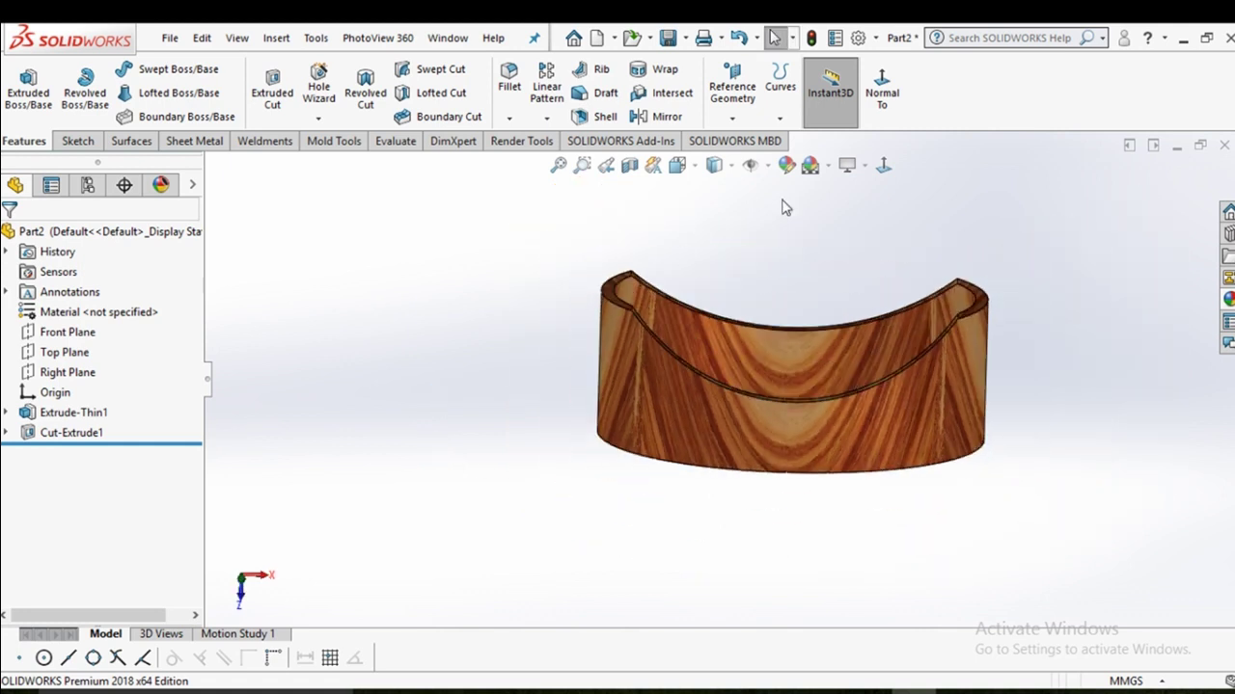
pyautogui.click(886, 166)
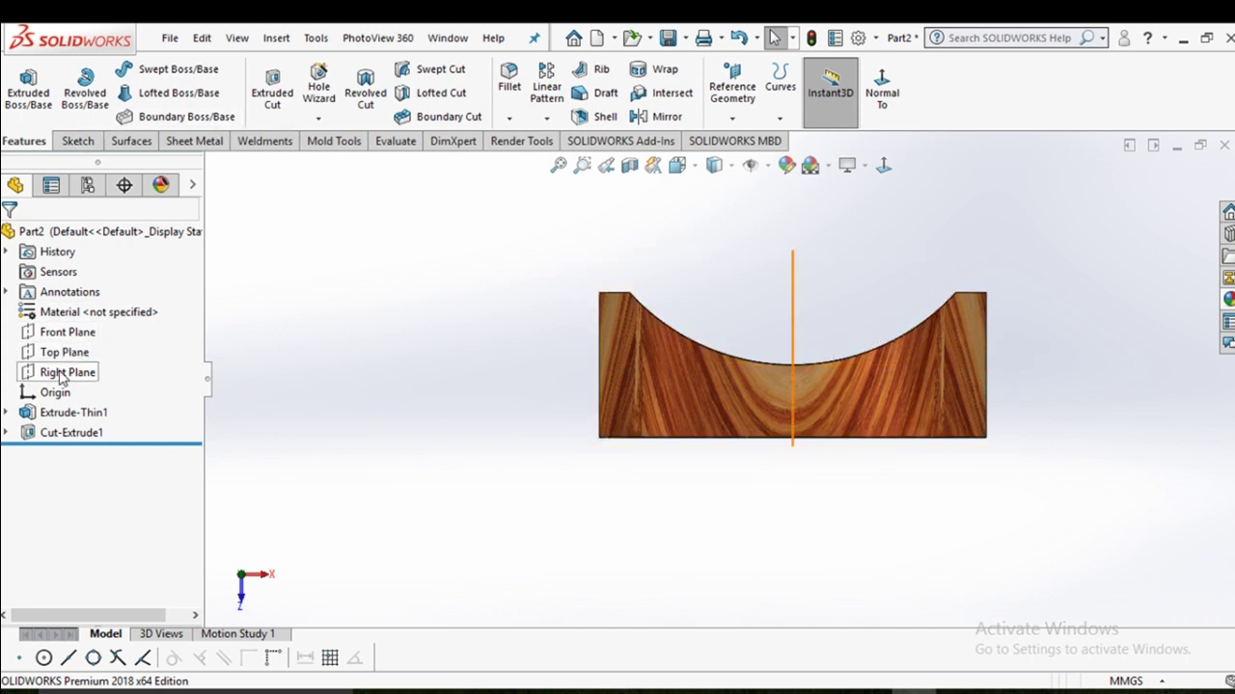
# Reopen Sketch2 of the cut feature for editing.
pyautogui.click(7, 432)
pyautogui.click(90, 454)
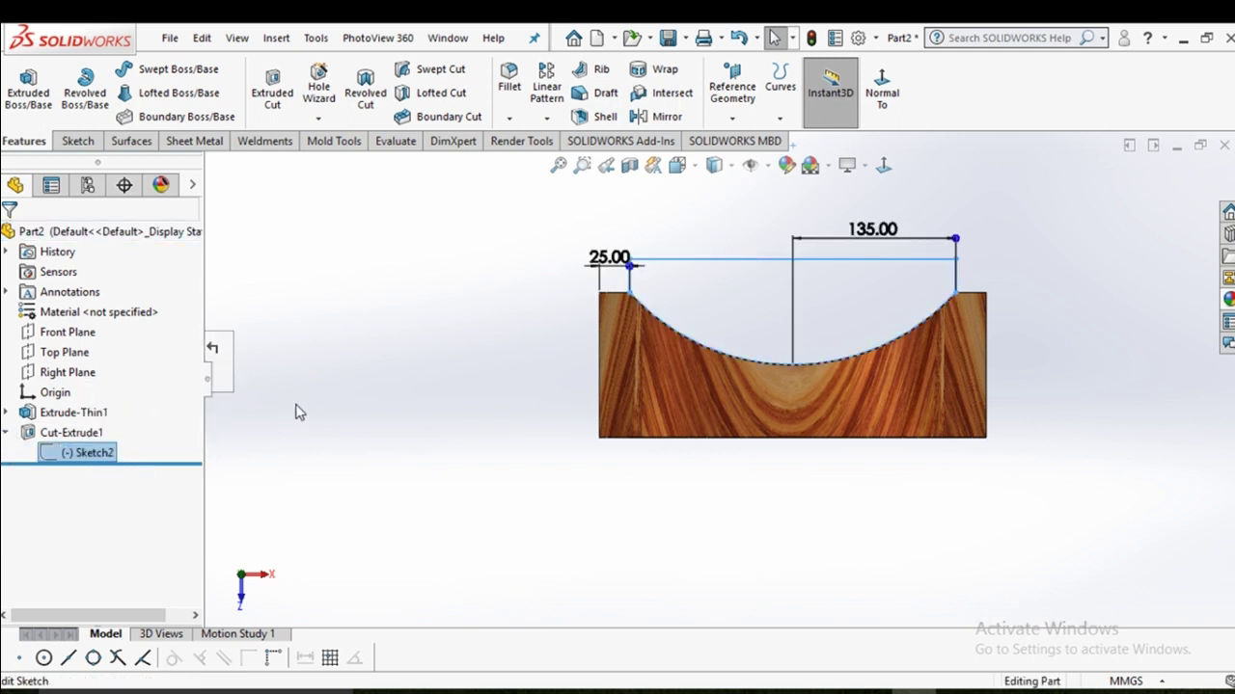
pyautogui.click(345, 405)
pyautogui.click(87, 452)
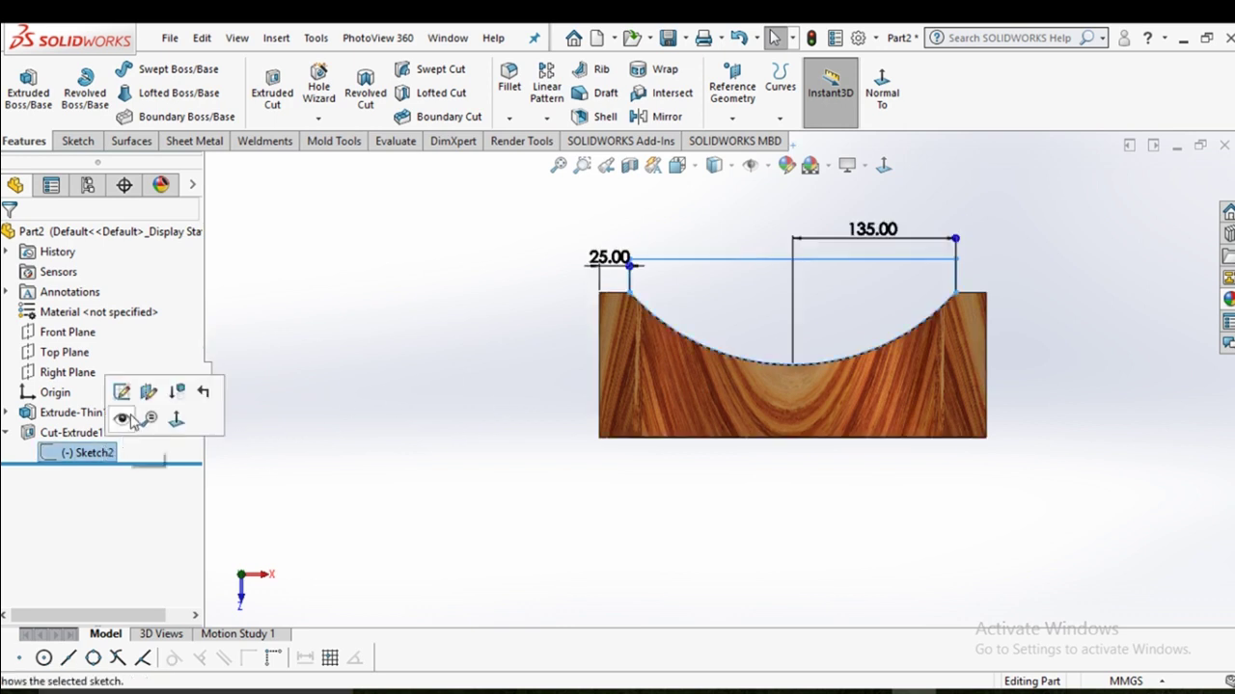
pyautogui.click(122, 392)
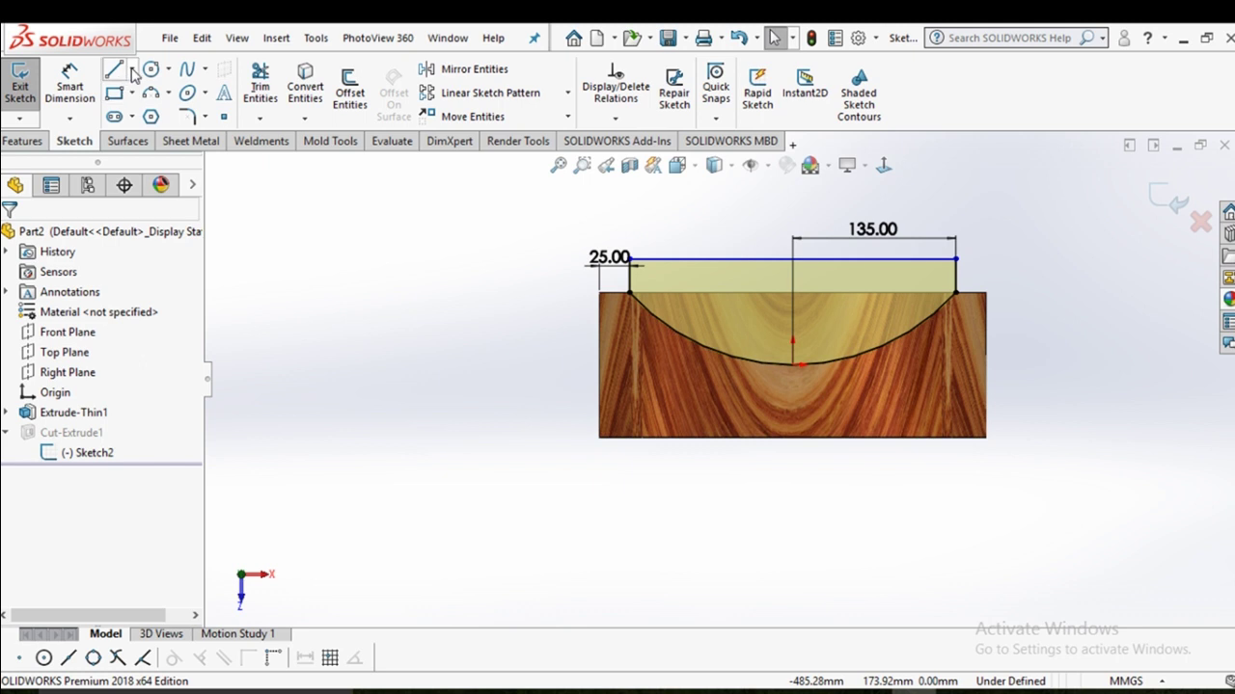
# Draw a short vertical centerline straight down from the arc's lowest point.
pyautogui.click(133, 71)
pyautogui.click(154, 112)
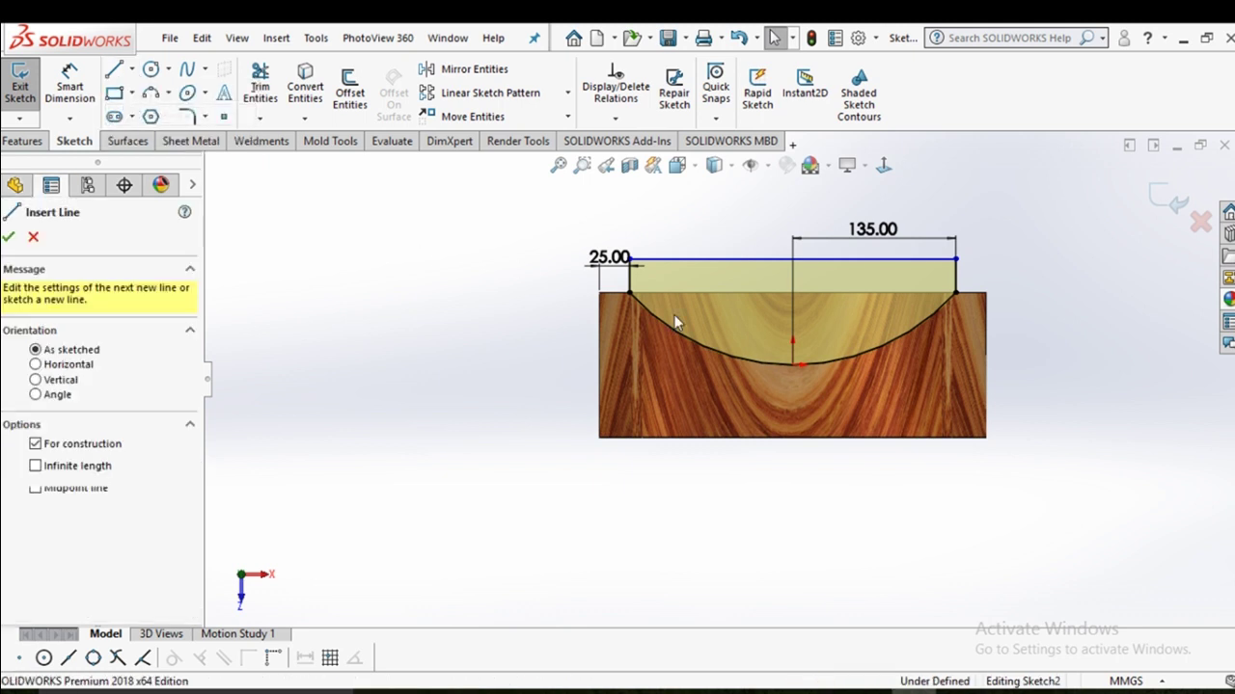
pyautogui.click(793, 365)
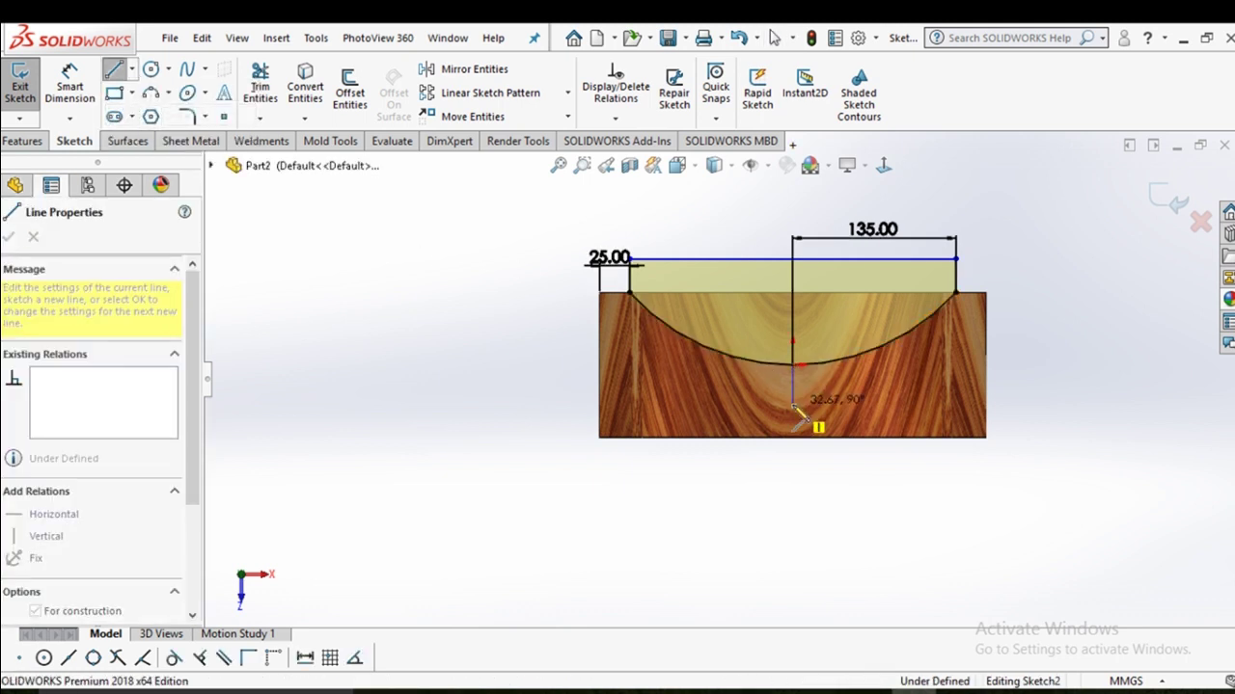
pyautogui.click(793, 406)
pyautogui.rightClick(793, 406)
pyautogui.click(827, 416)
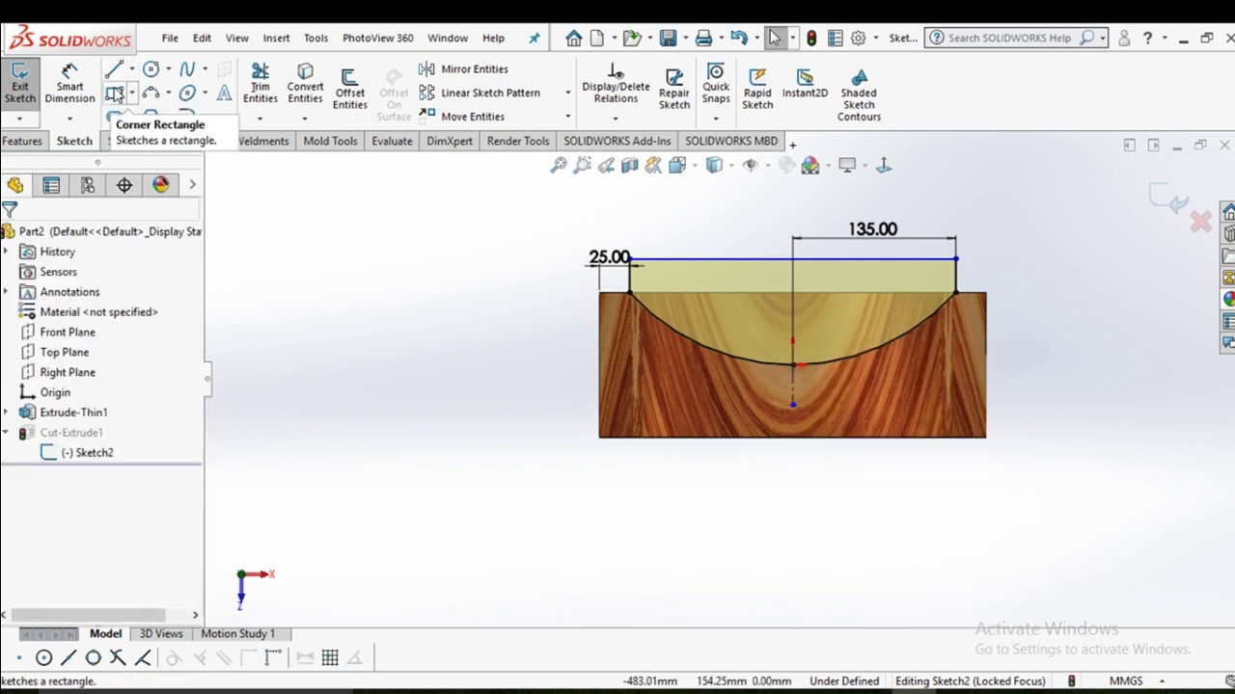
# Draw a corner rectangle hanging below the arc.
pyautogui.click(114, 93)
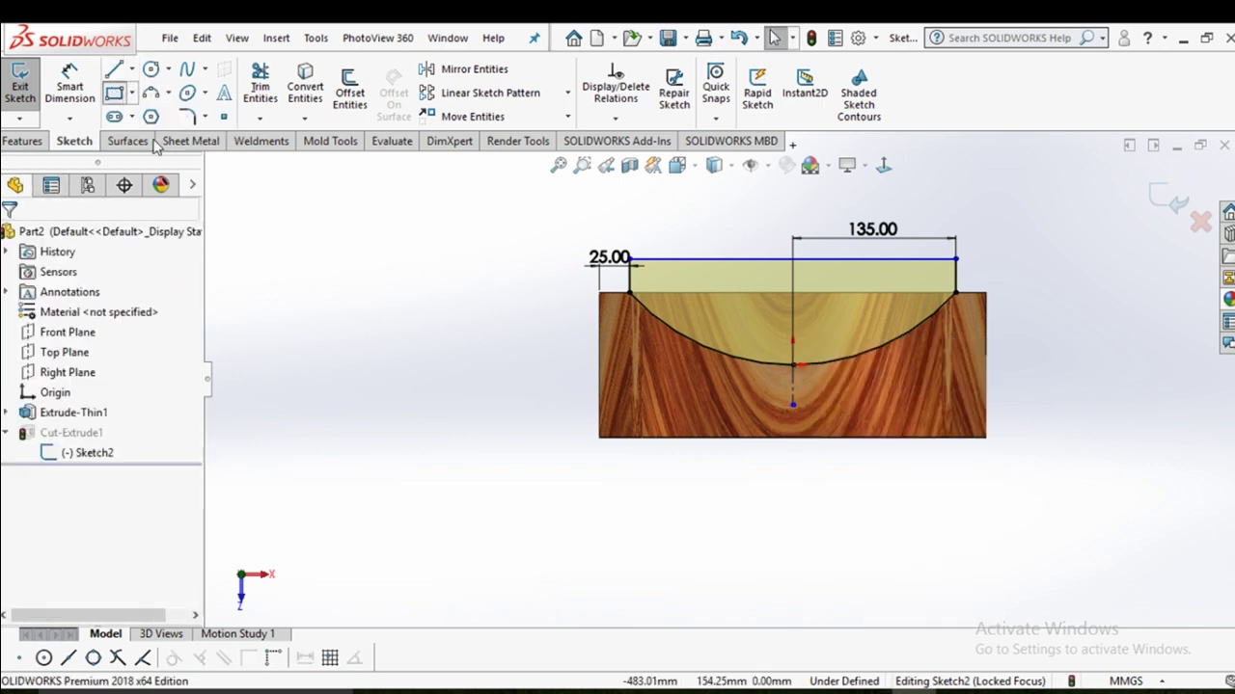
pyautogui.click(772, 364)
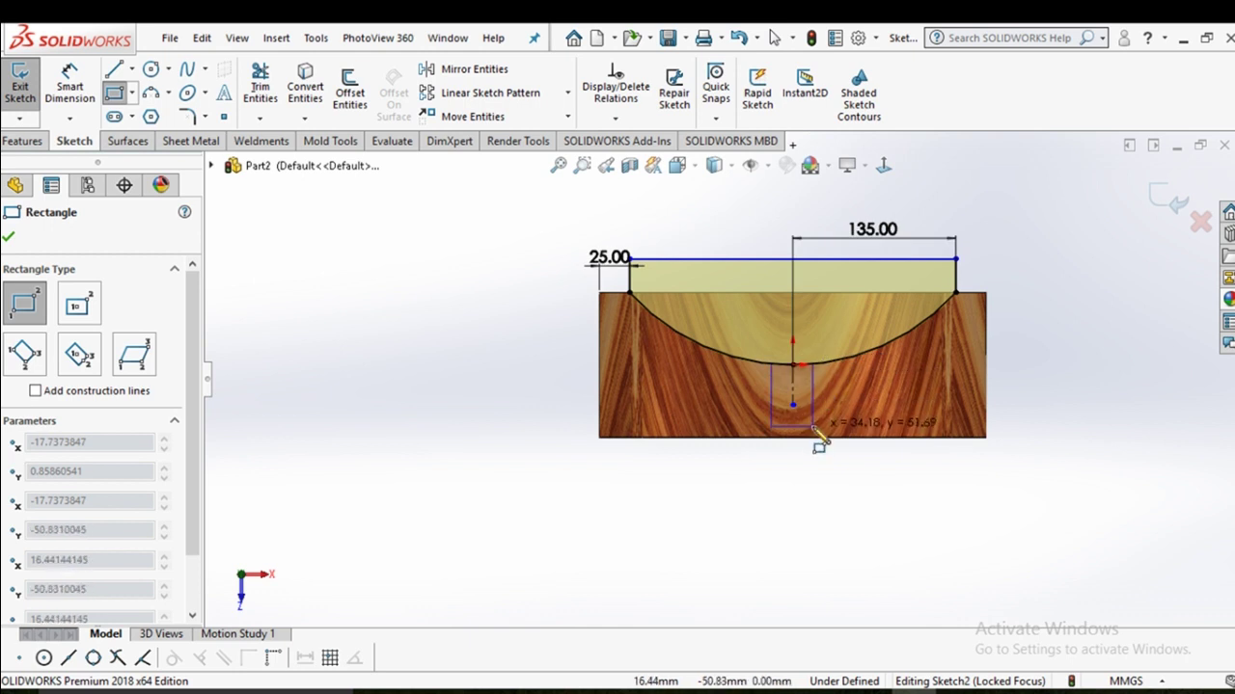
pyautogui.click(813, 430)
pyautogui.rightClick(818, 442)
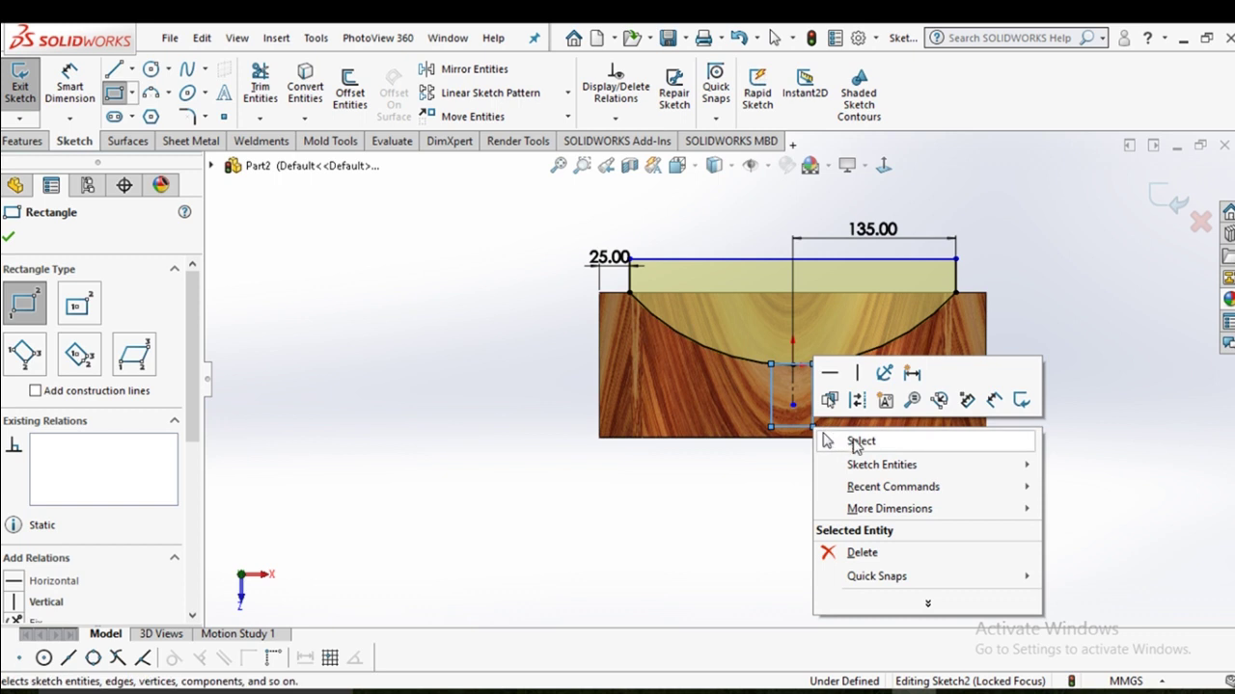
pyautogui.click(827, 441)
# Dimension the rectangle to 40 mm wide and 20 mm tall.
pyautogui.moveTo(804, 585); pyautogui.dragTo(808, 463, button='right')
pyautogui.scroll(-3, 813, 411)
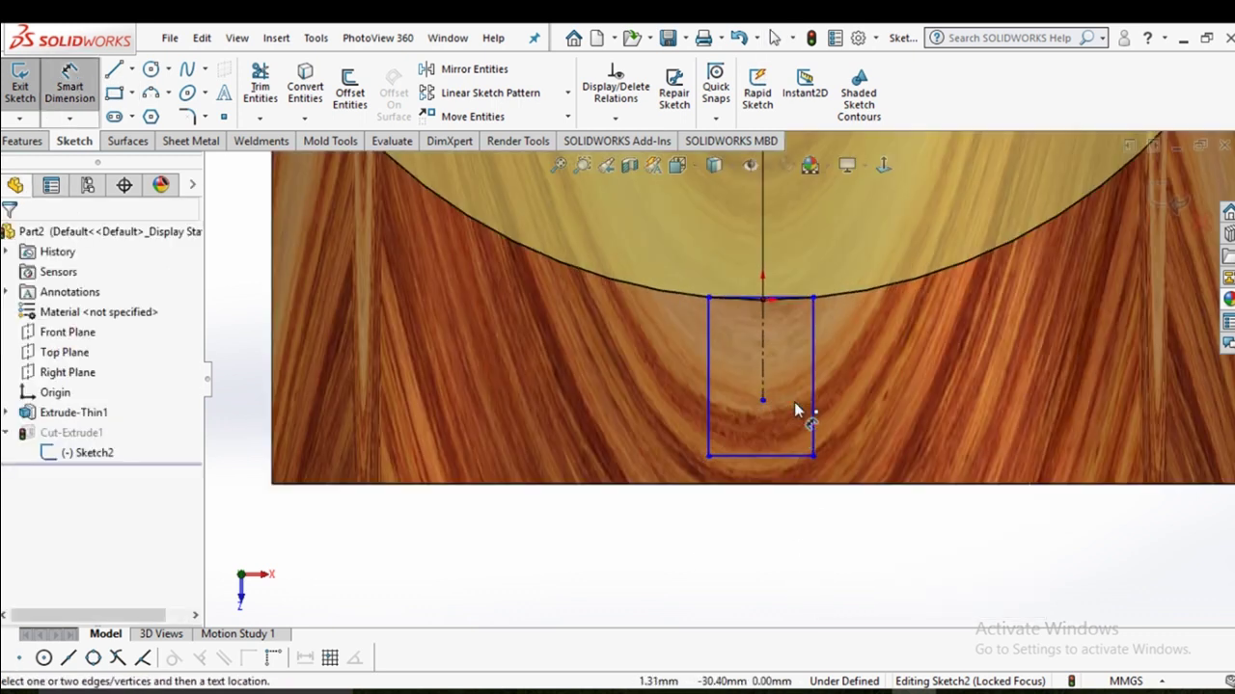
pyautogui.click(783, 294)
pyautogui.click(781, 268)
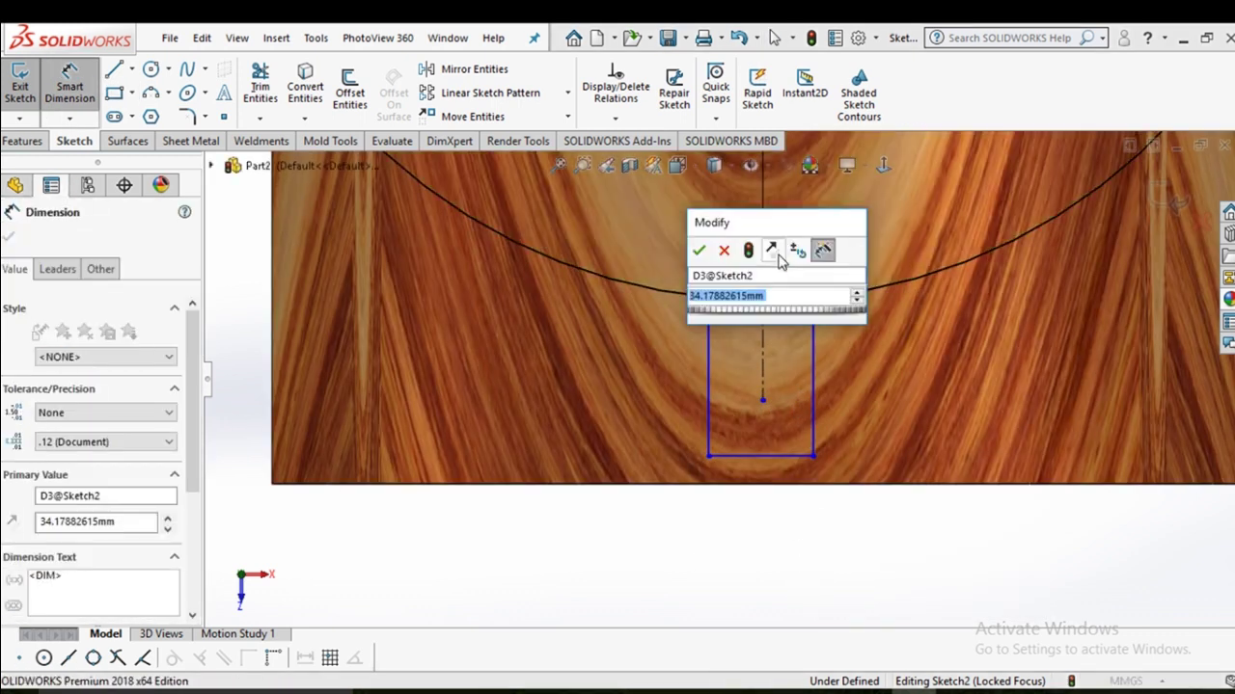
pyautogui.write('4')
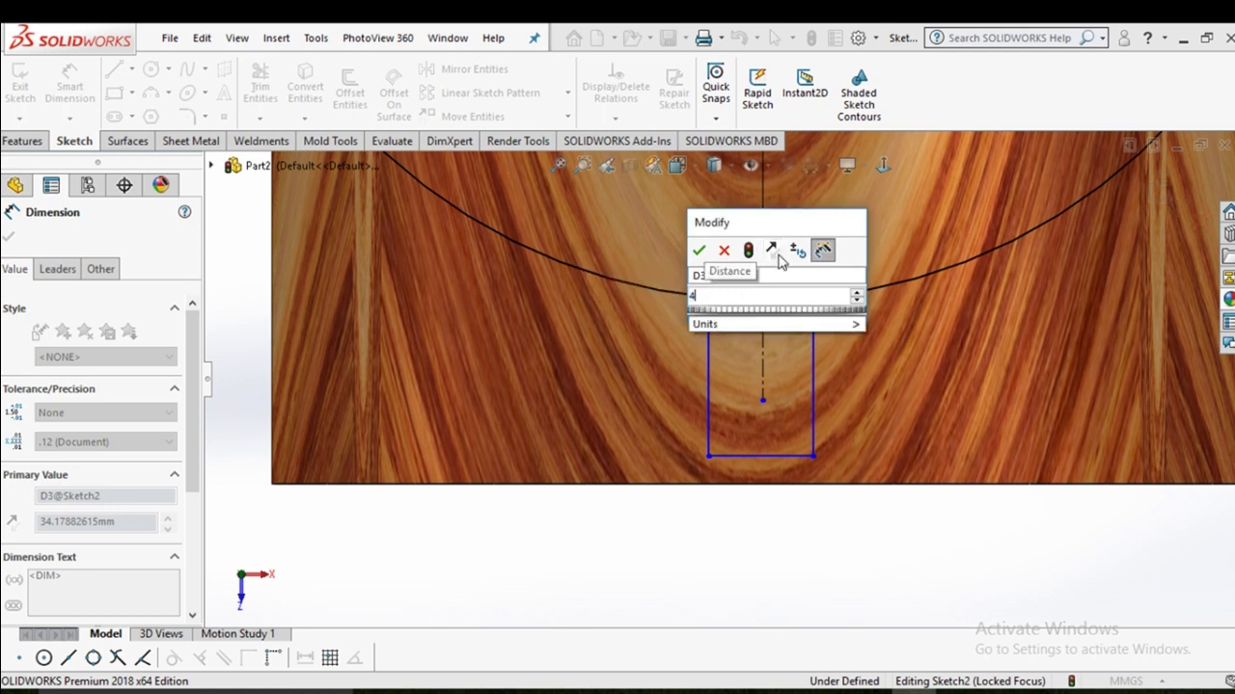
pyautogui.press('Escape')
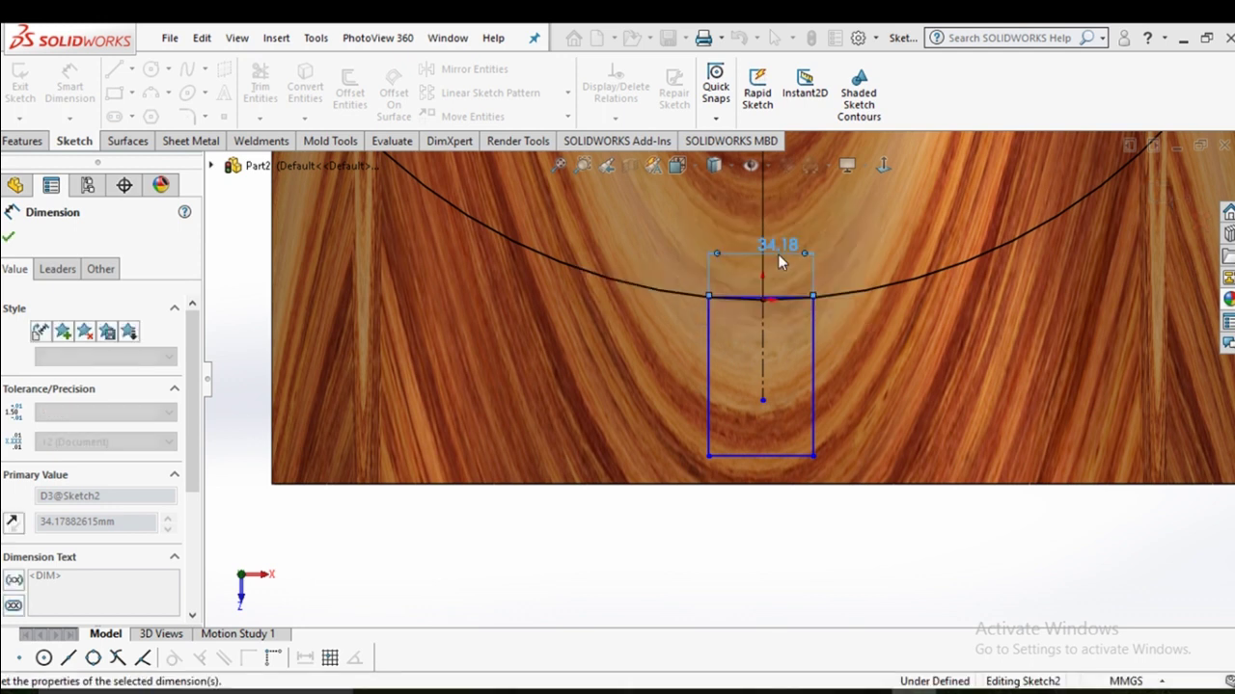
pyautogui.write('0')
pyautogui.press('Return')
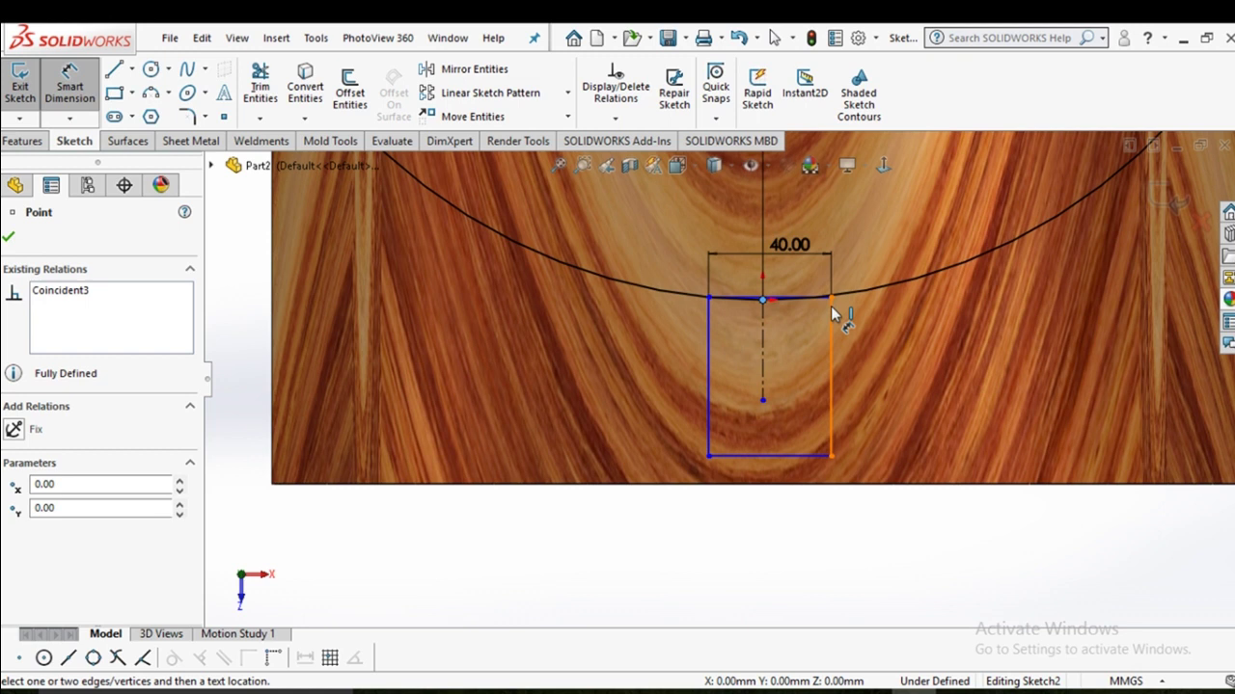
pyautogui.click(833, 314)
pyautogui.click(791, 279)
pyautogui.write('20')
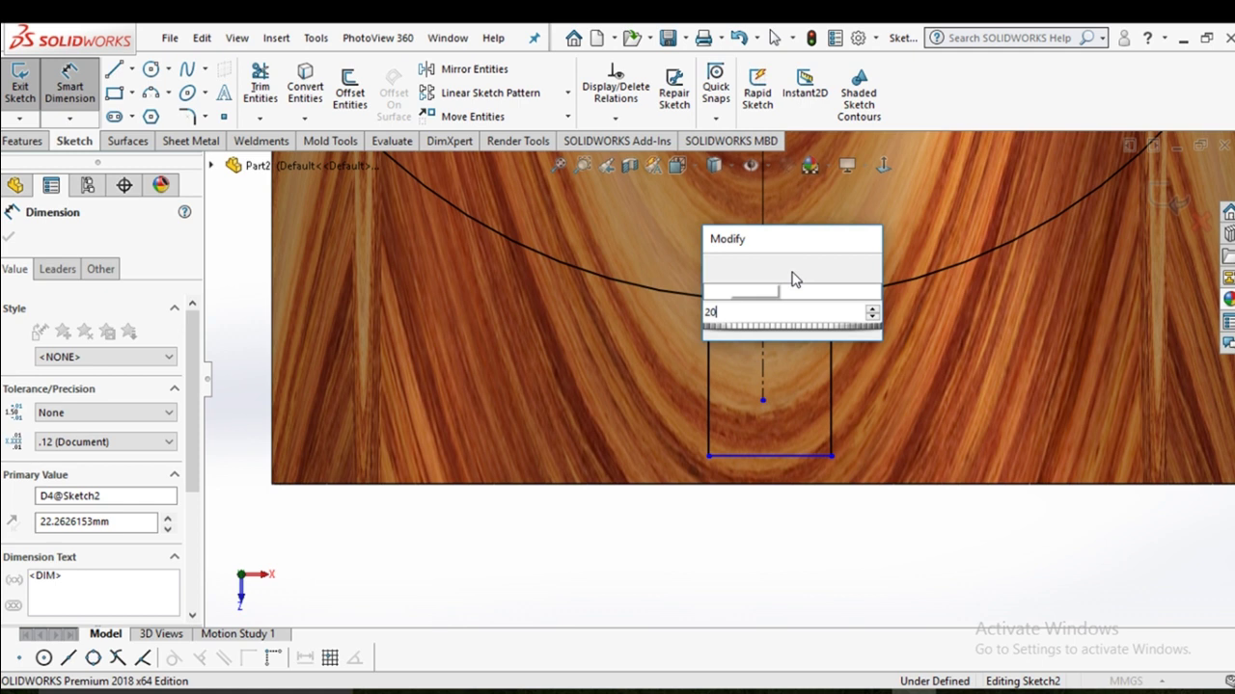
pyautogui.press('Return')
pyautogui.press('Escape')
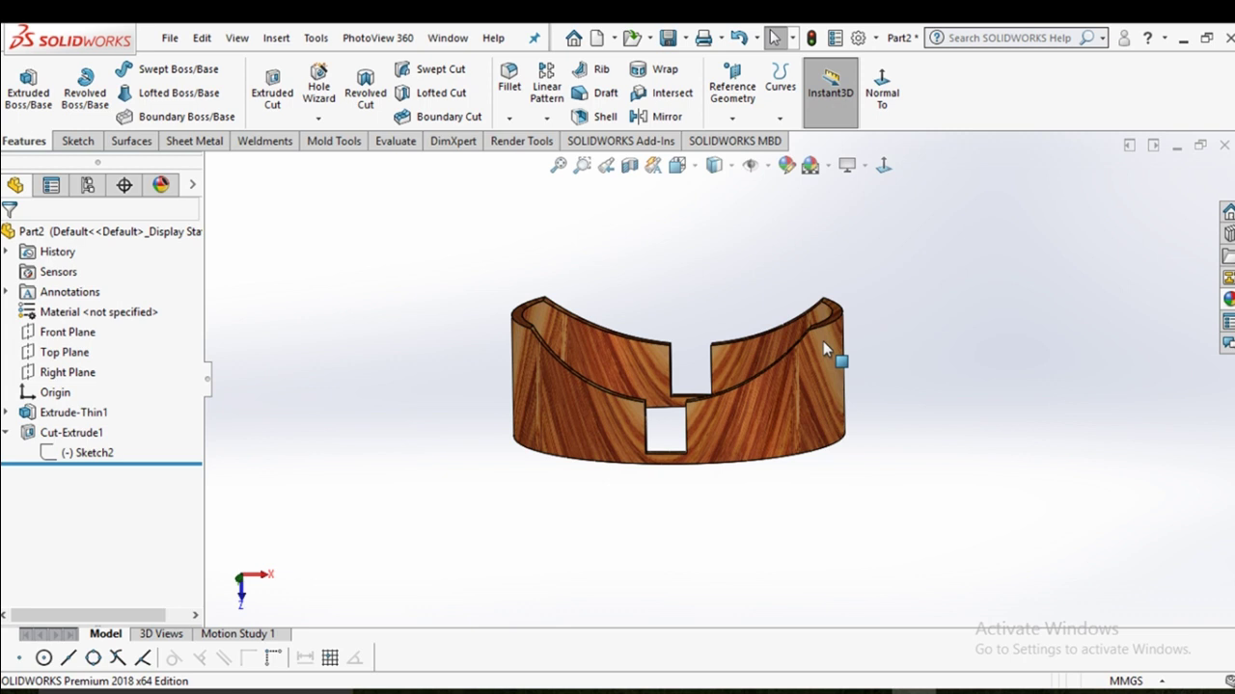
# Face the part from the front and start Sketch3 on the Front Plane.
pyautogui.hotkey('ctrl', '1')
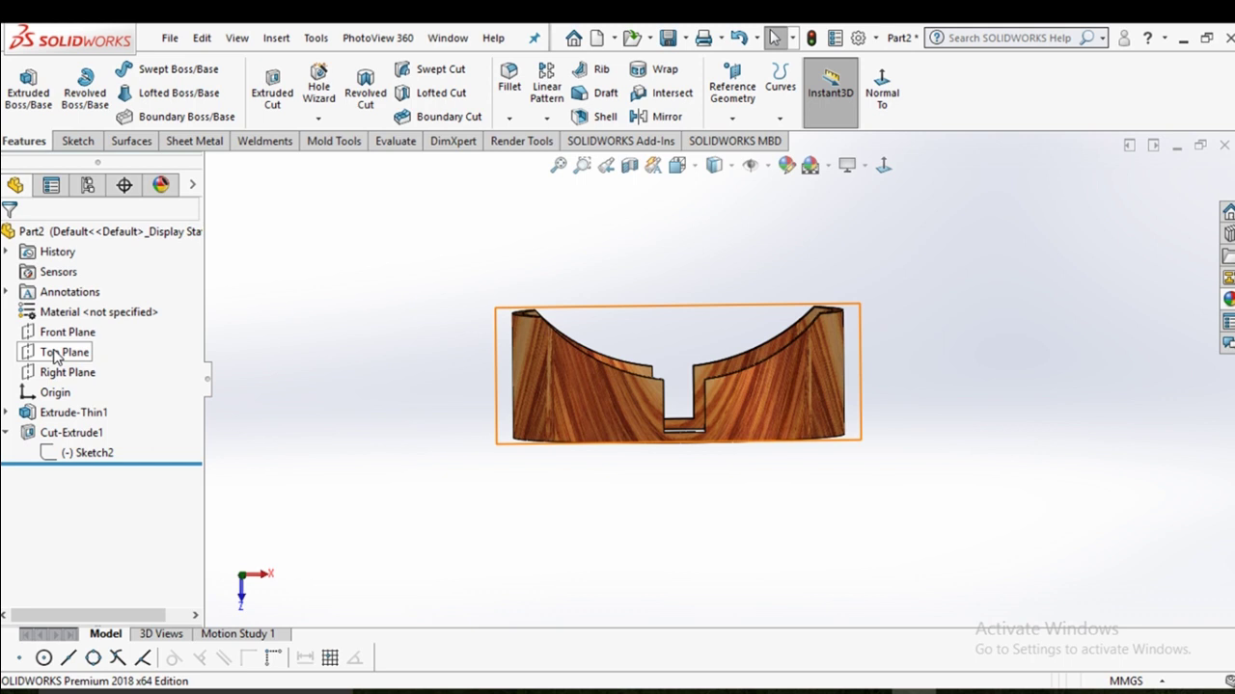
pyautogui.click(68, 332)
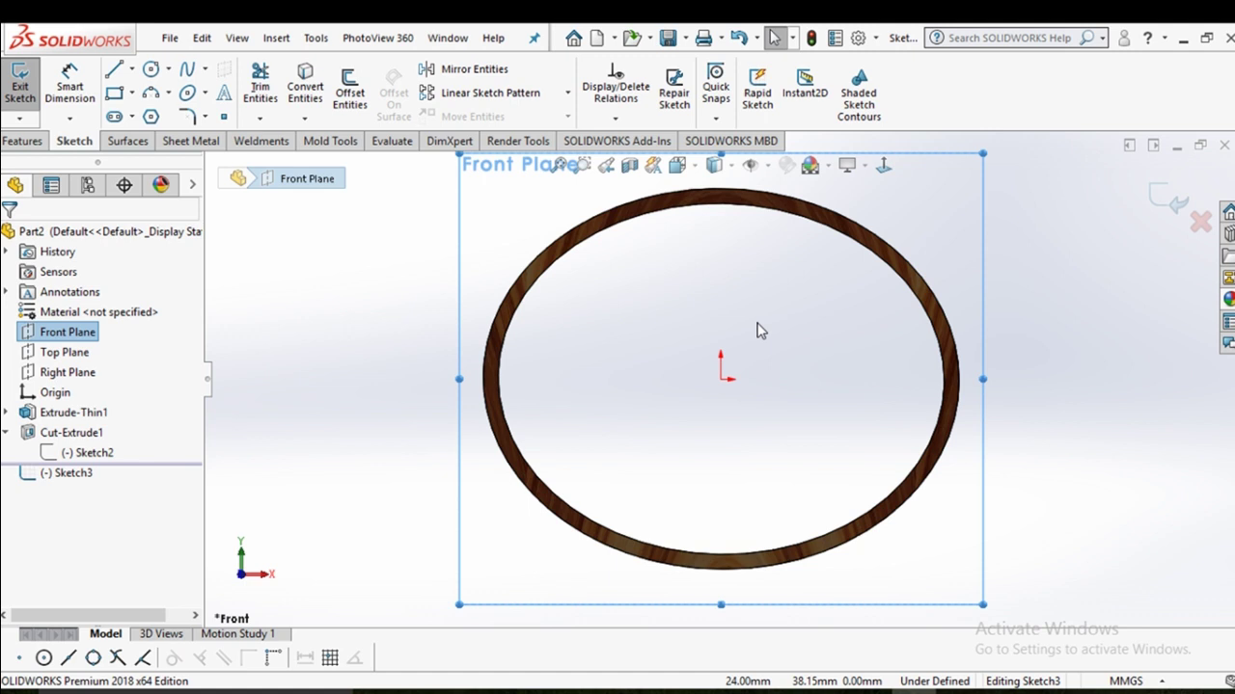
# Convert the ring's oval edge into Sketch3 and launch Extruded Boss/Base.
pyautogui.click(331, 408)
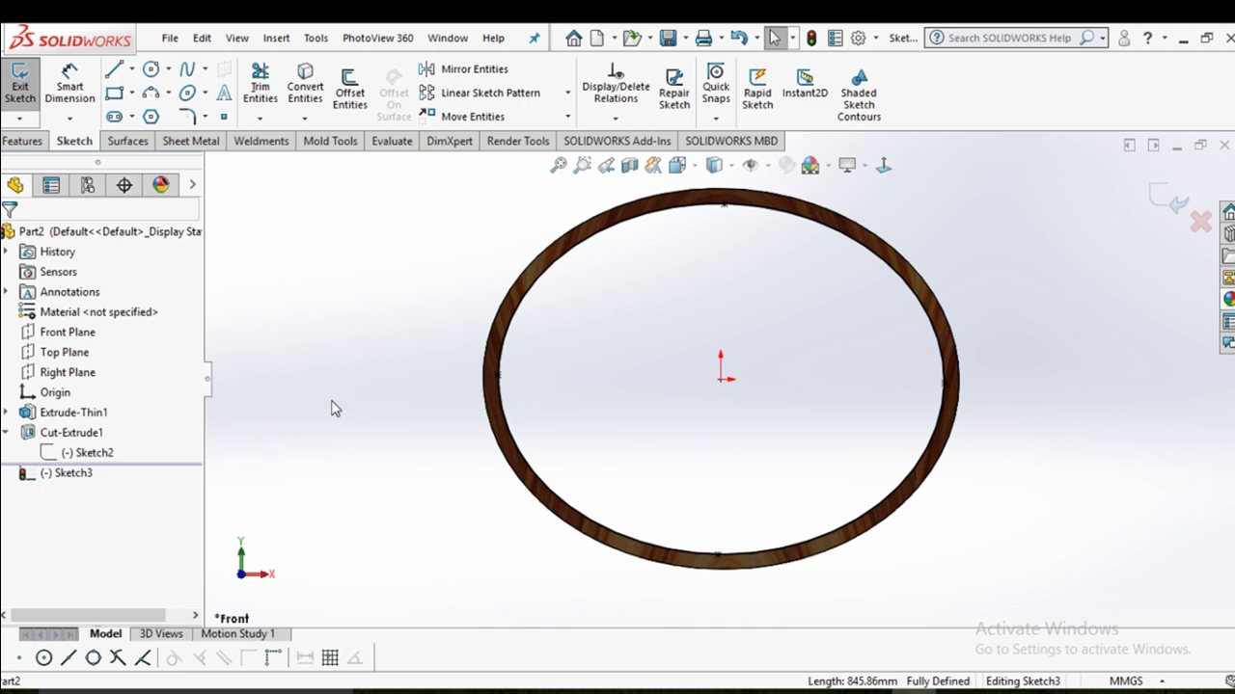
pyautogui.press('e')
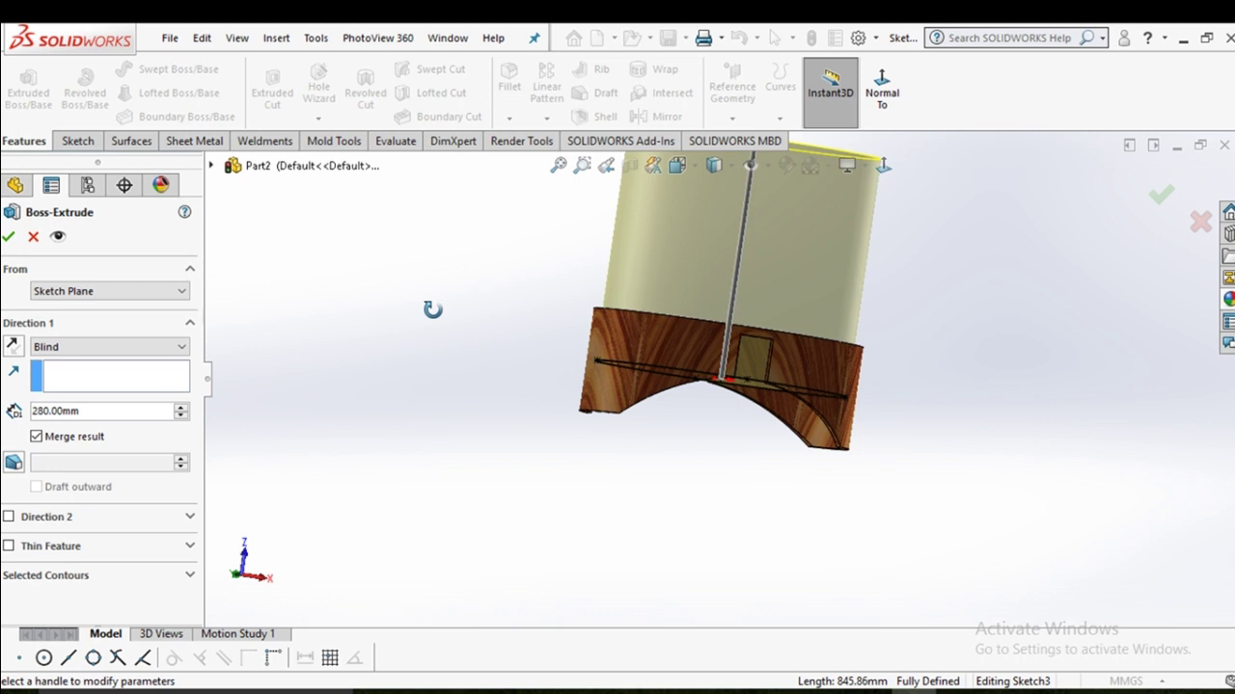
# Extrude the oval as an unmerged 10 mm floor, offset 30 mm from the Front Plane.
pyautogui.click(13, 347)
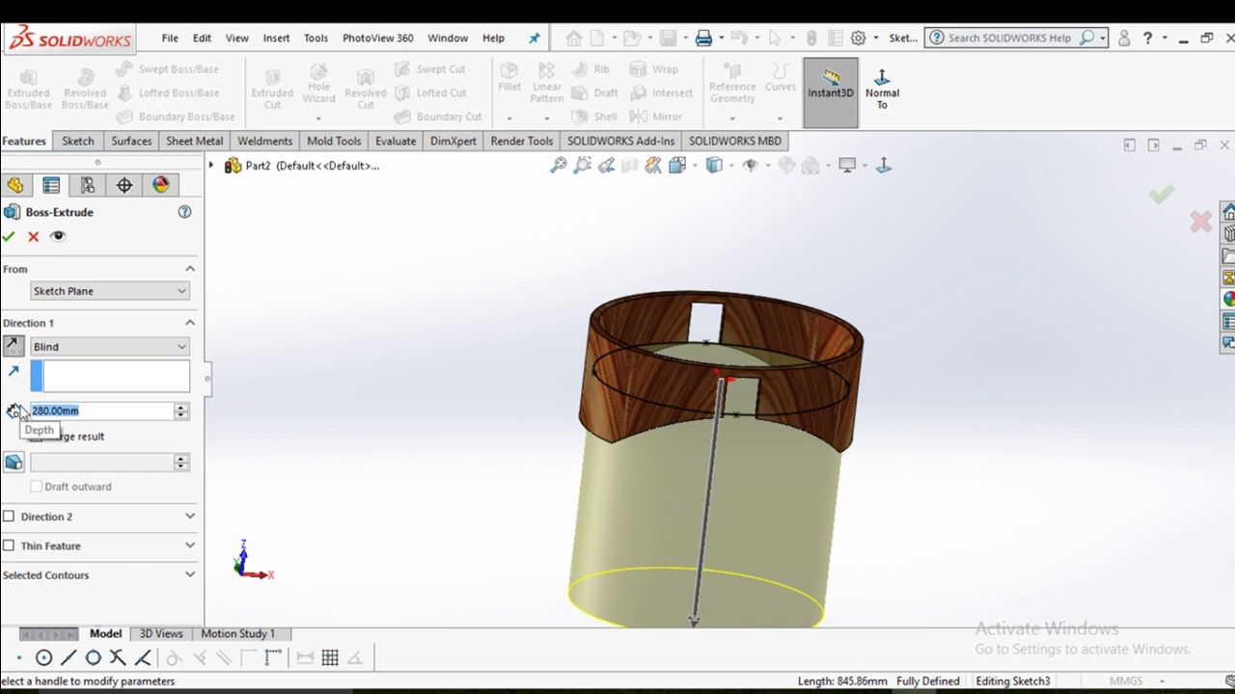
pyautogui.write('10')
pyautogui.press('Return')
pyautogui.moveTo(534, 316); pyautogui.dragTo(560, 281, button='middle')
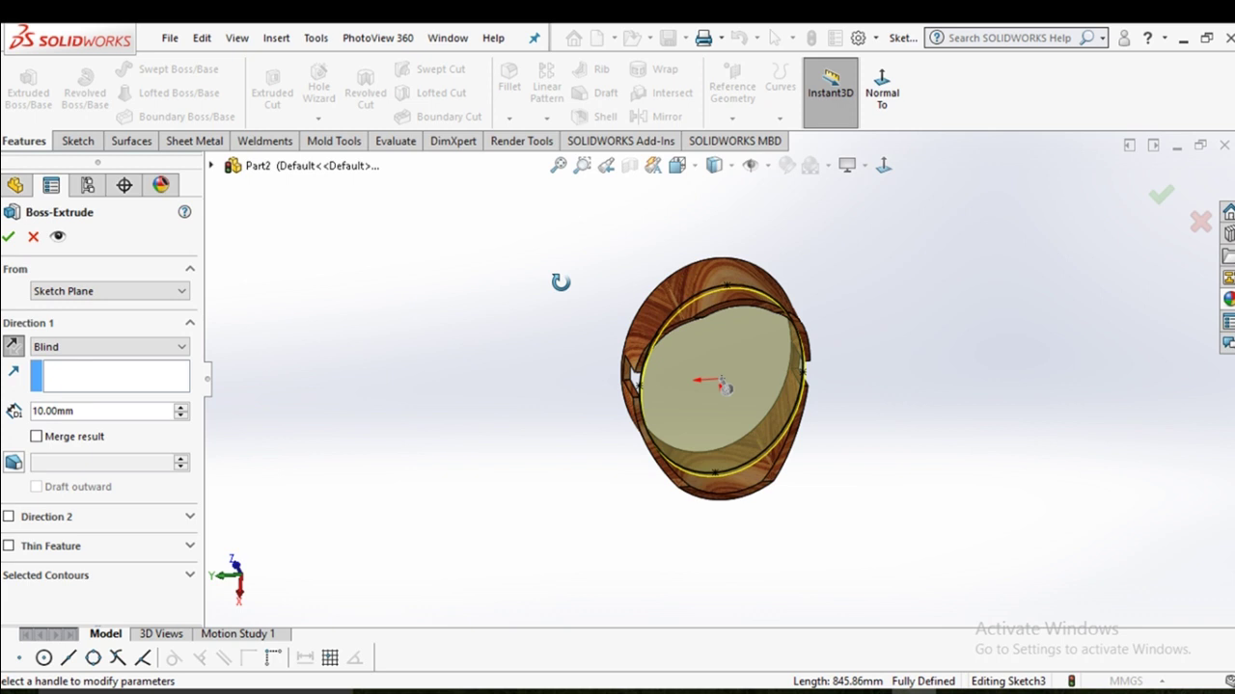
pyautogui.moveTo(561, 281); pyautogui.dragTo(736, 477, button='middle')
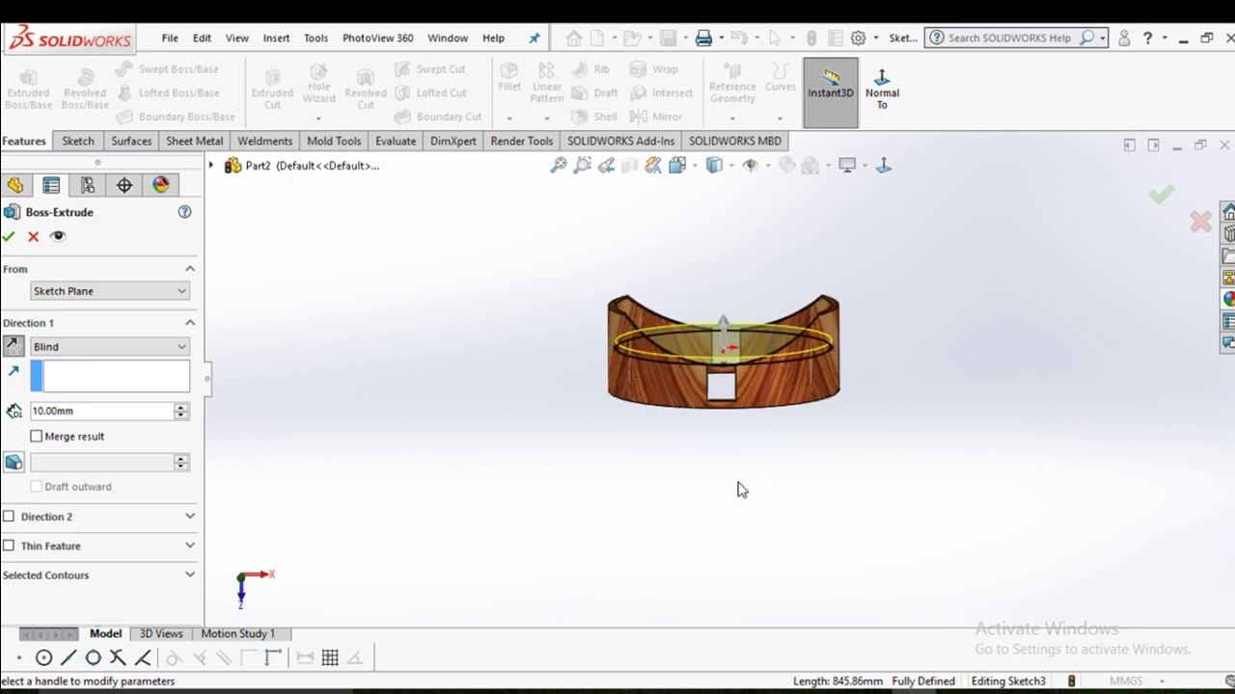
pyautogui.click(114, 291)
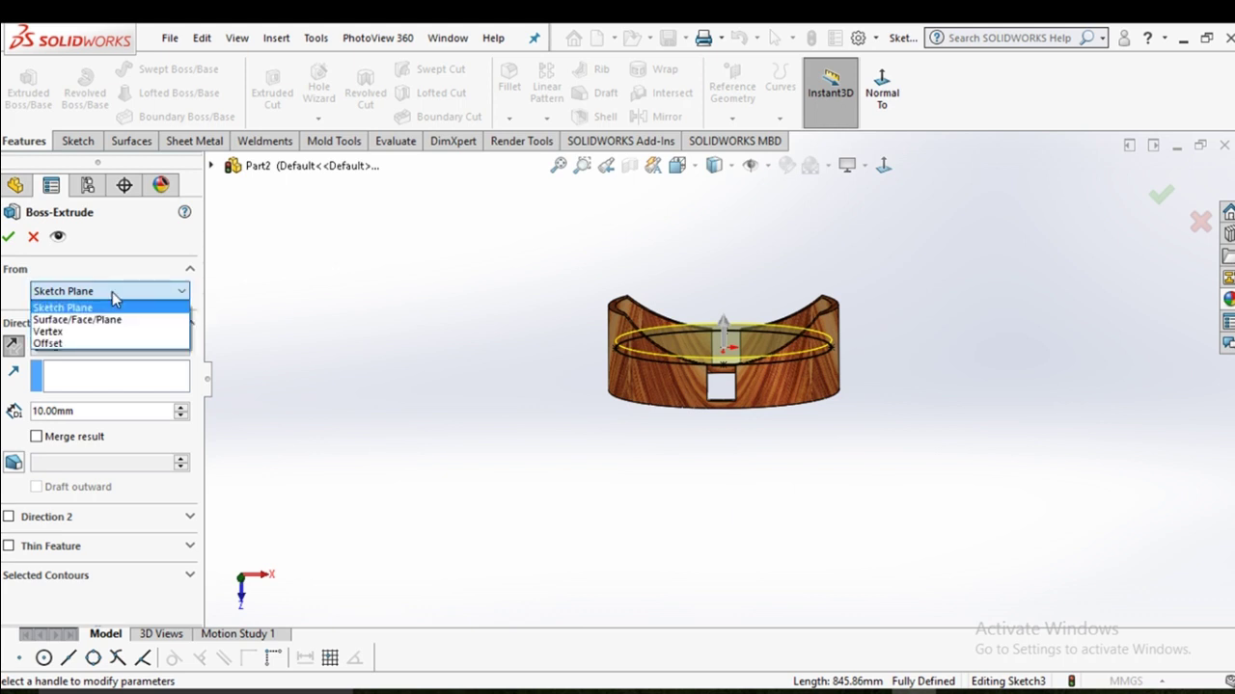
pyautogui.click(96, 344)
pyautogui.click(181, 317)
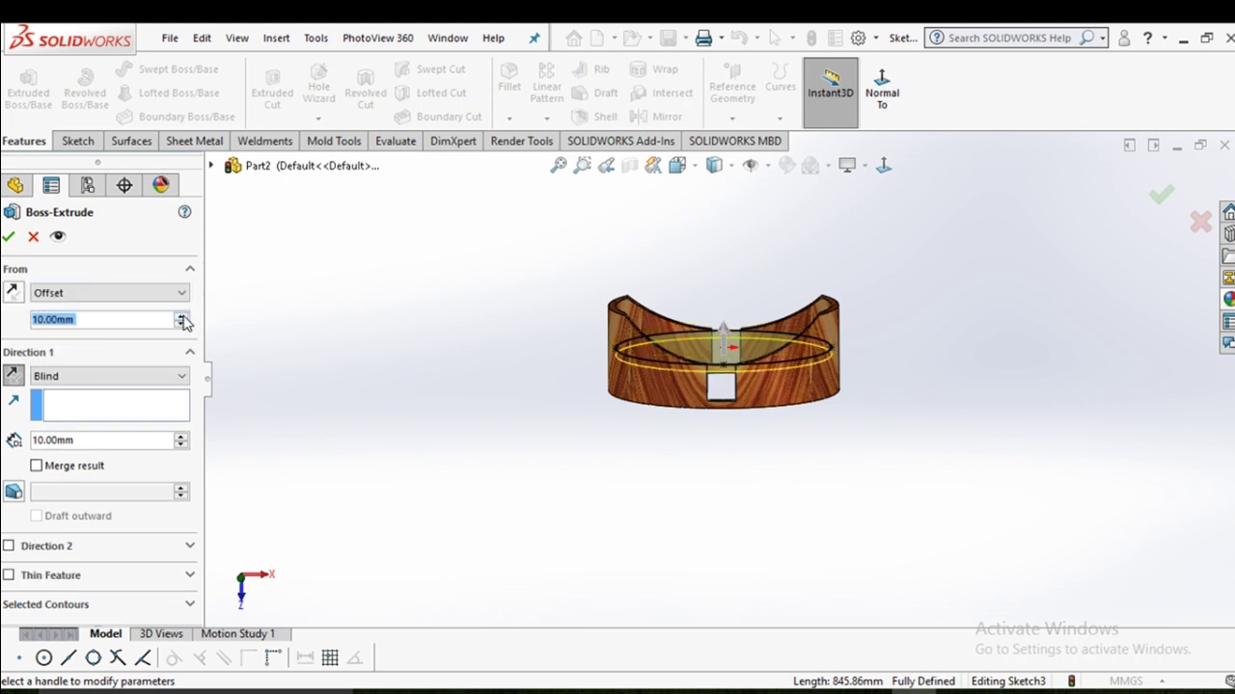
pyautogui.click(182, 316)
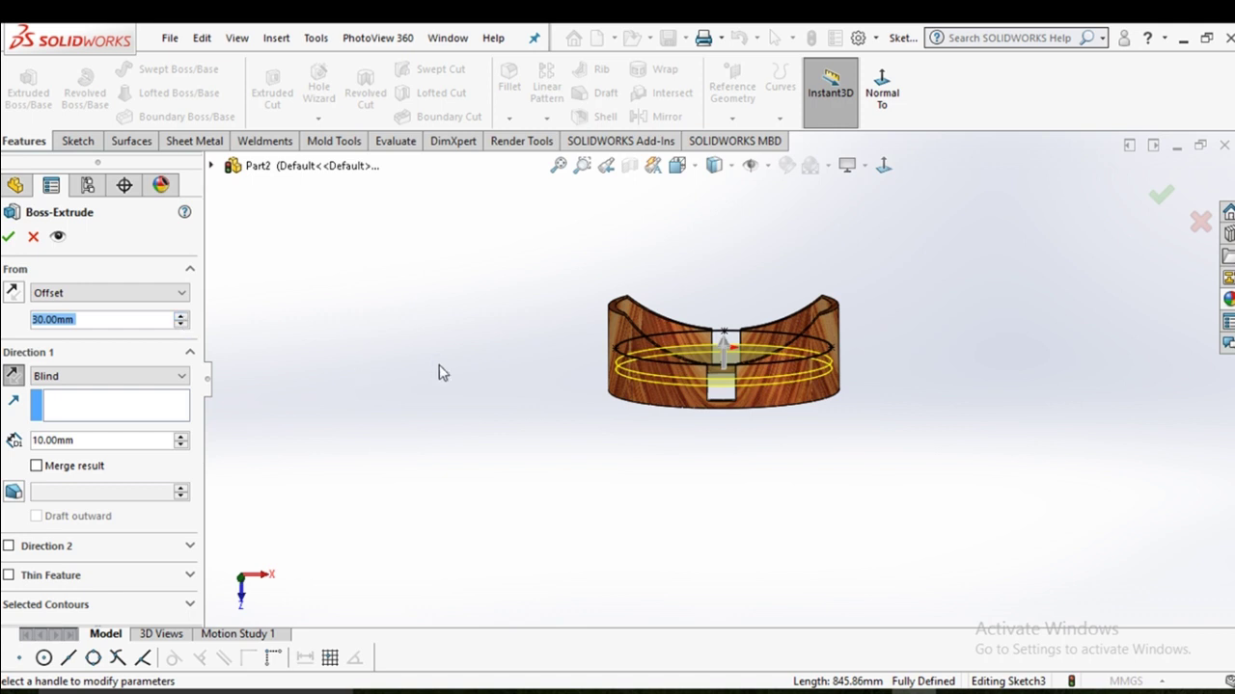
pyautogui.moveTo(439, 365); pyautogui.dragTo(436, 364, button='middle')
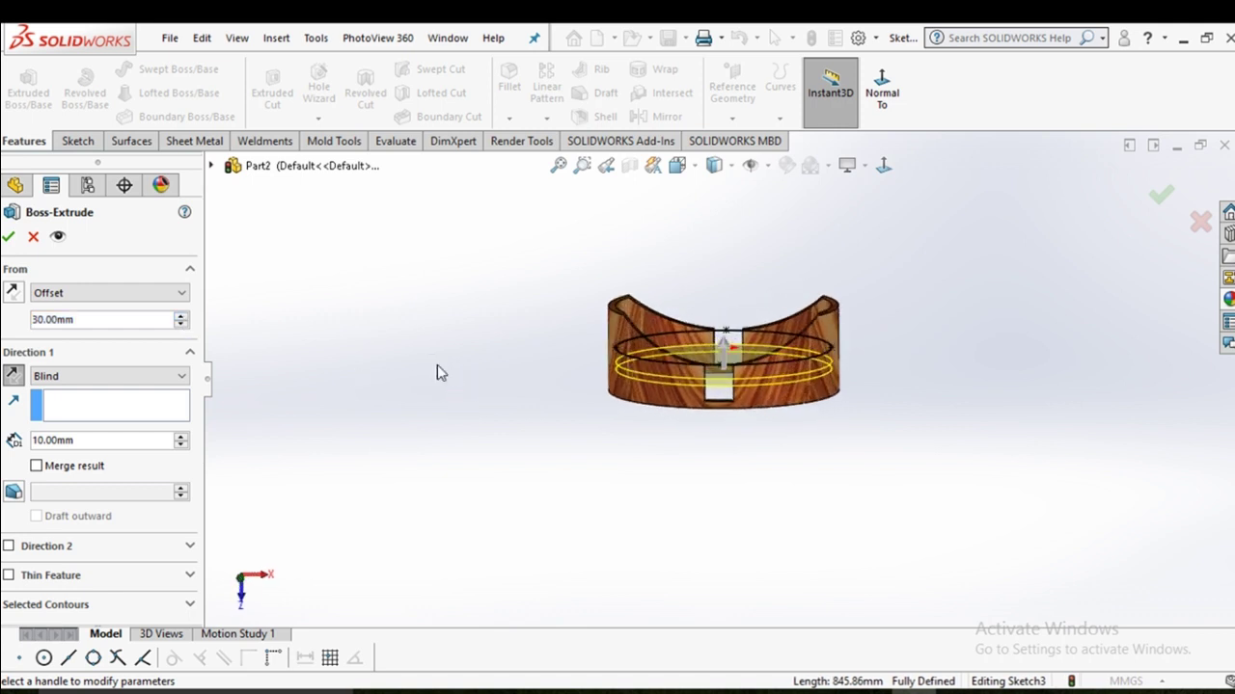
pyautogui.click(11, 237)
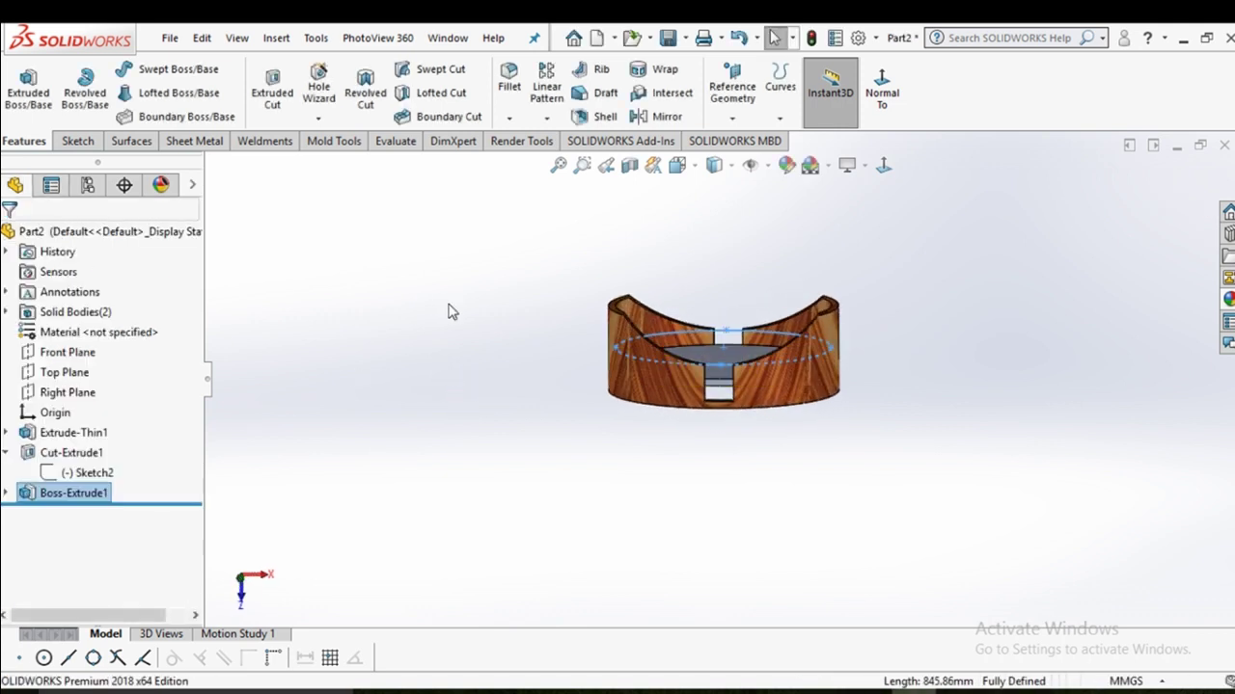
# Orbit to the oval floor slab and start Sketch4 on its top face.
pyautogui.moveTo(448, 312); pyautogui.dragTo(451, 396, button='middle')
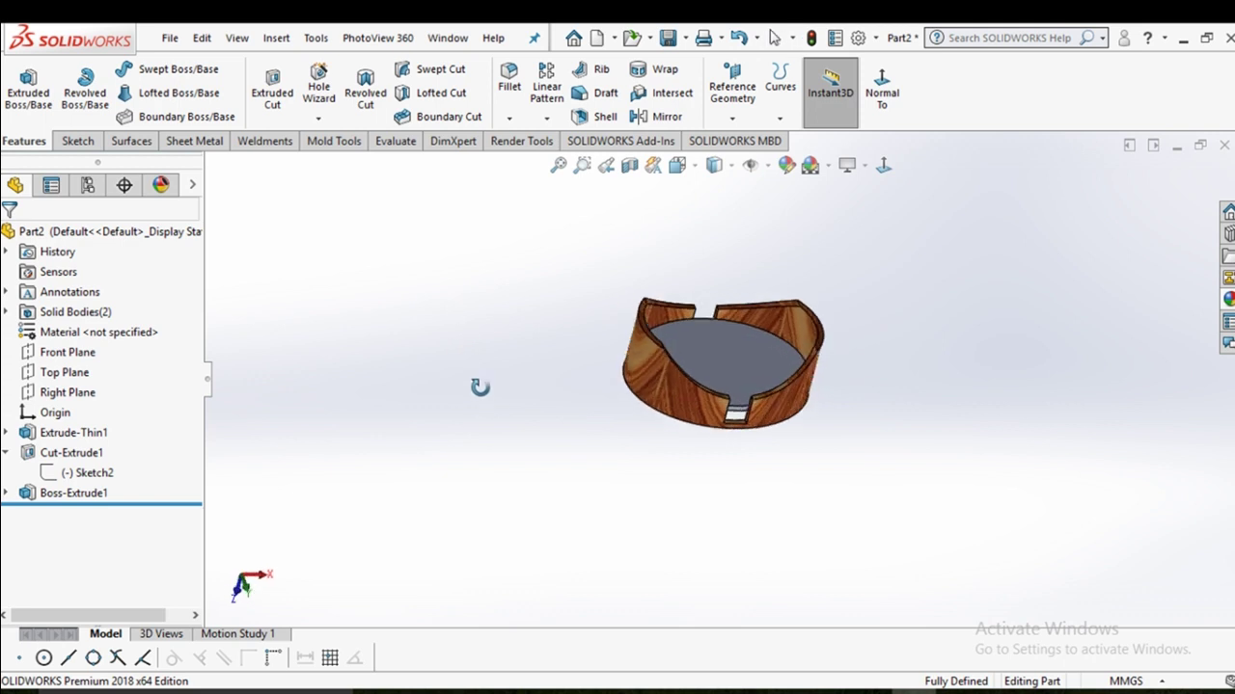
pyautogui.moveTo(543, 408); pyautogui.dragTo(567, 428, button='middle')
pyautogui.scroll(-3, 734, 364)
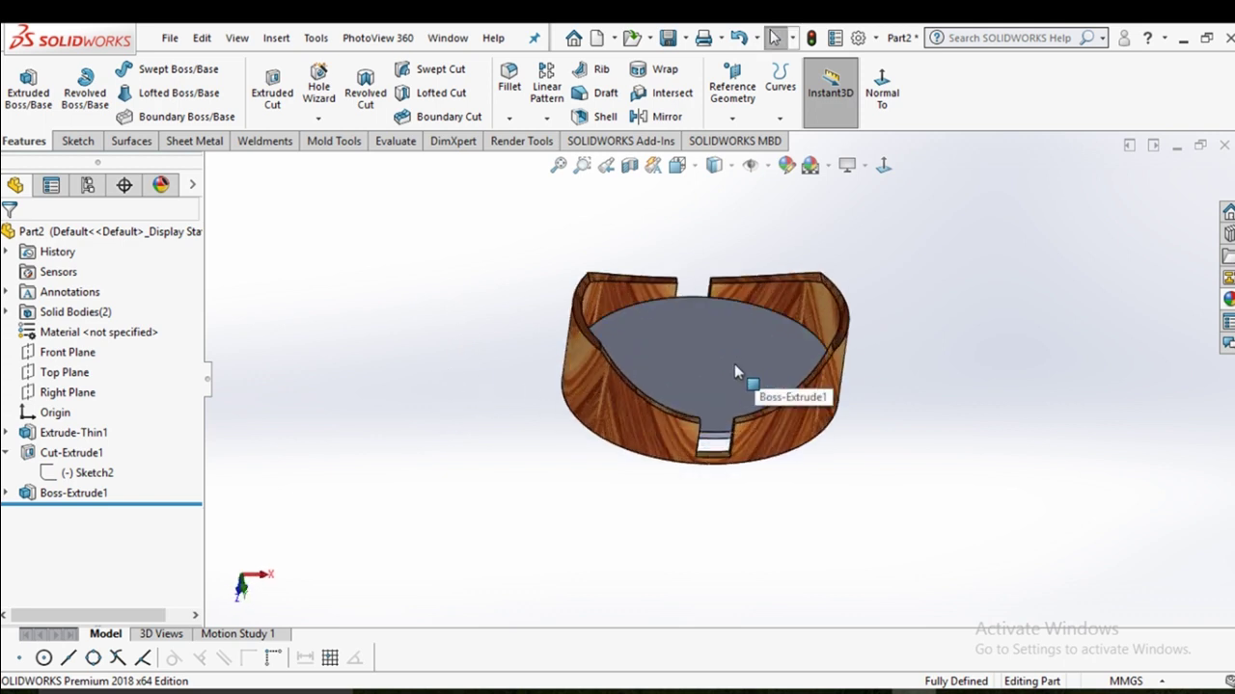
pyautogui.click(734, 364)
pyautogui.click(815, 307)
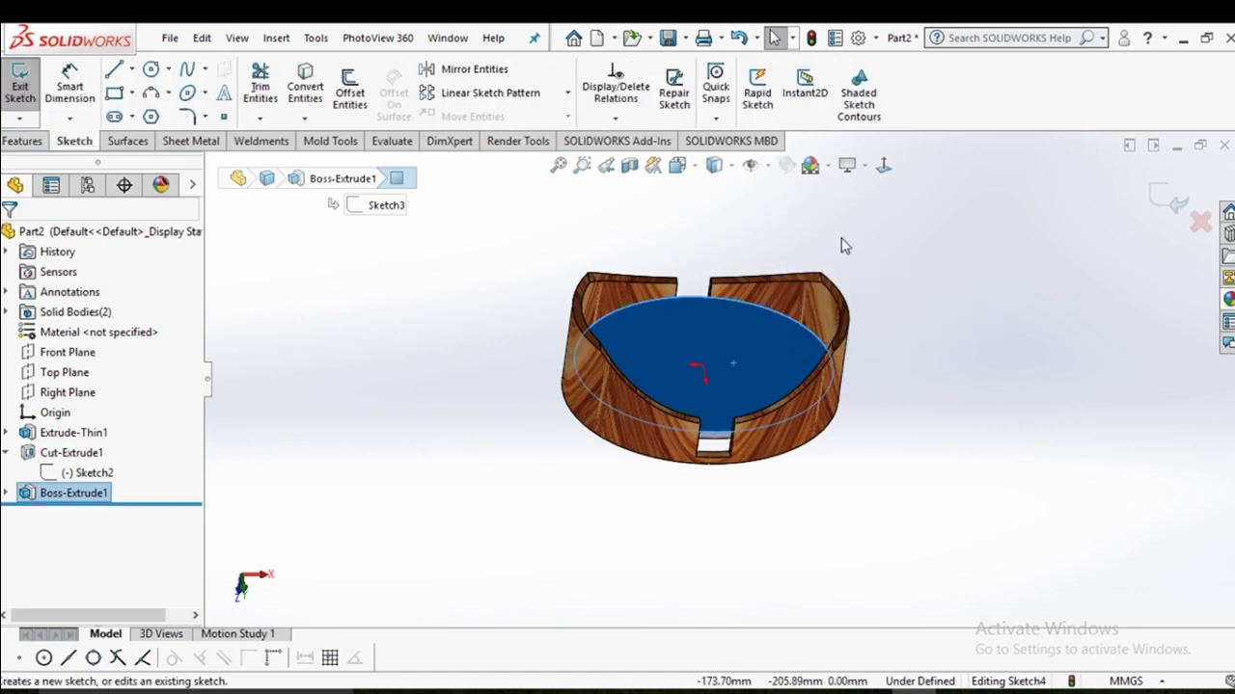
# Face the floor and draw the left half of the zigzag, from the left rim to the centre.
pyautogui.click(883, 165)
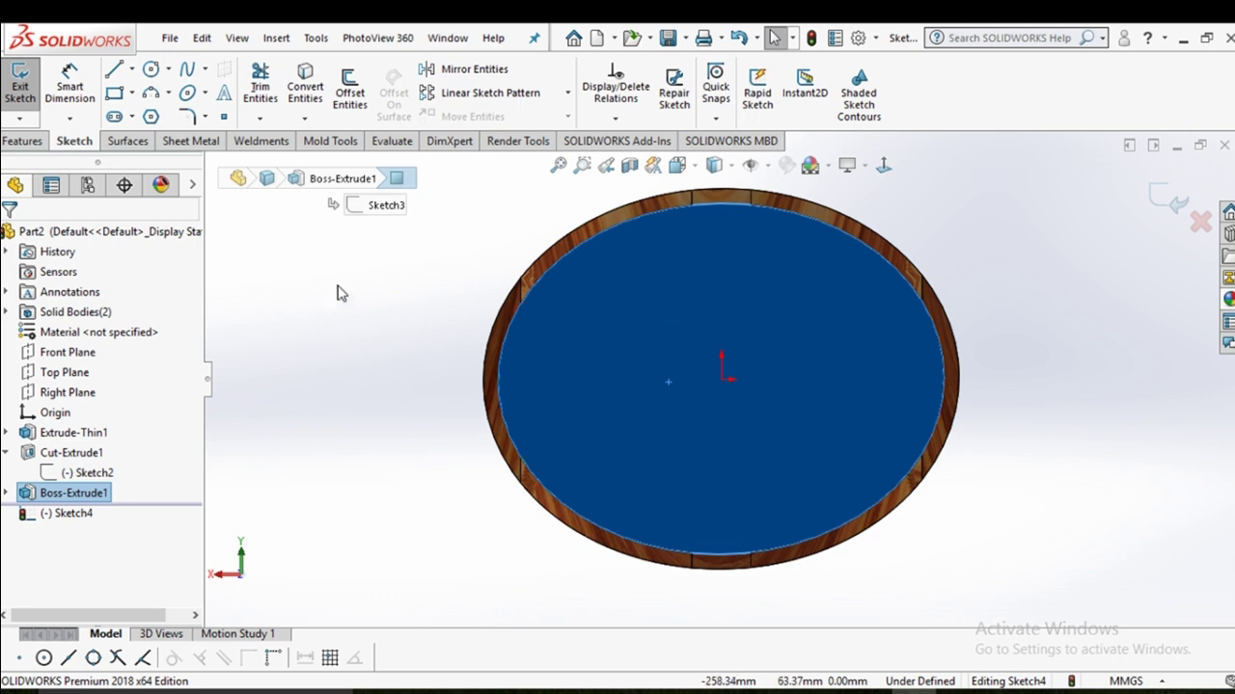
pyautogui.click(114, 69)
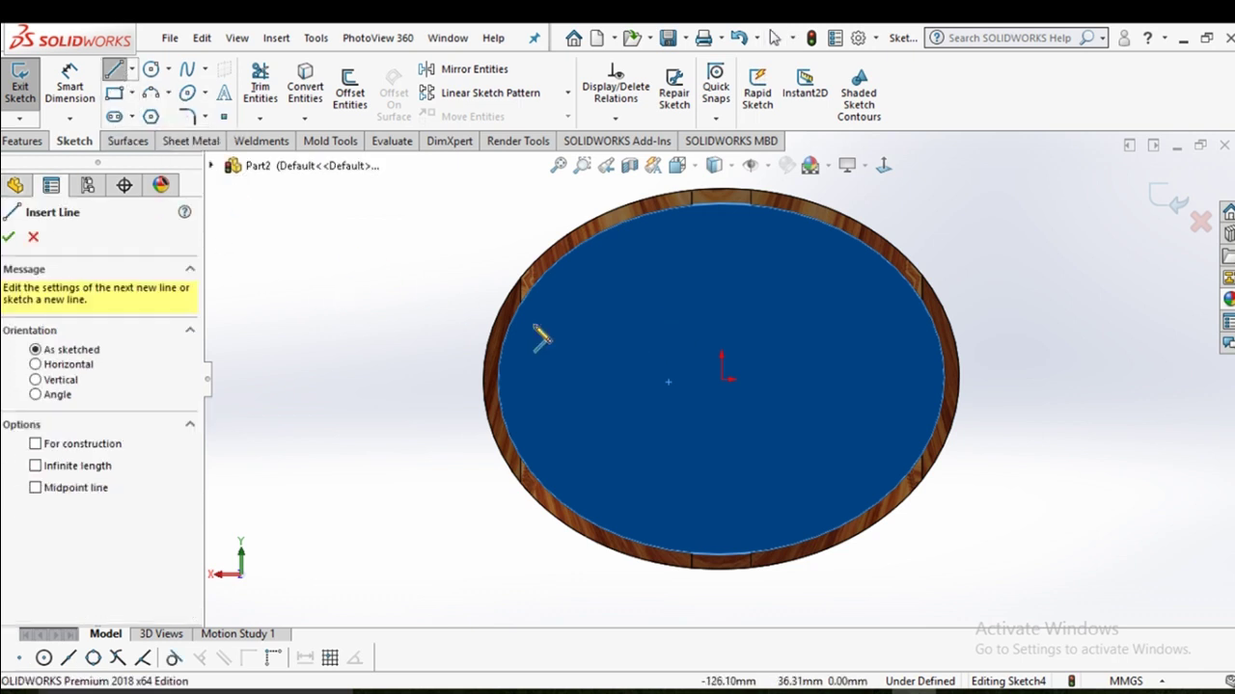
pyautogui.click(529, 292)
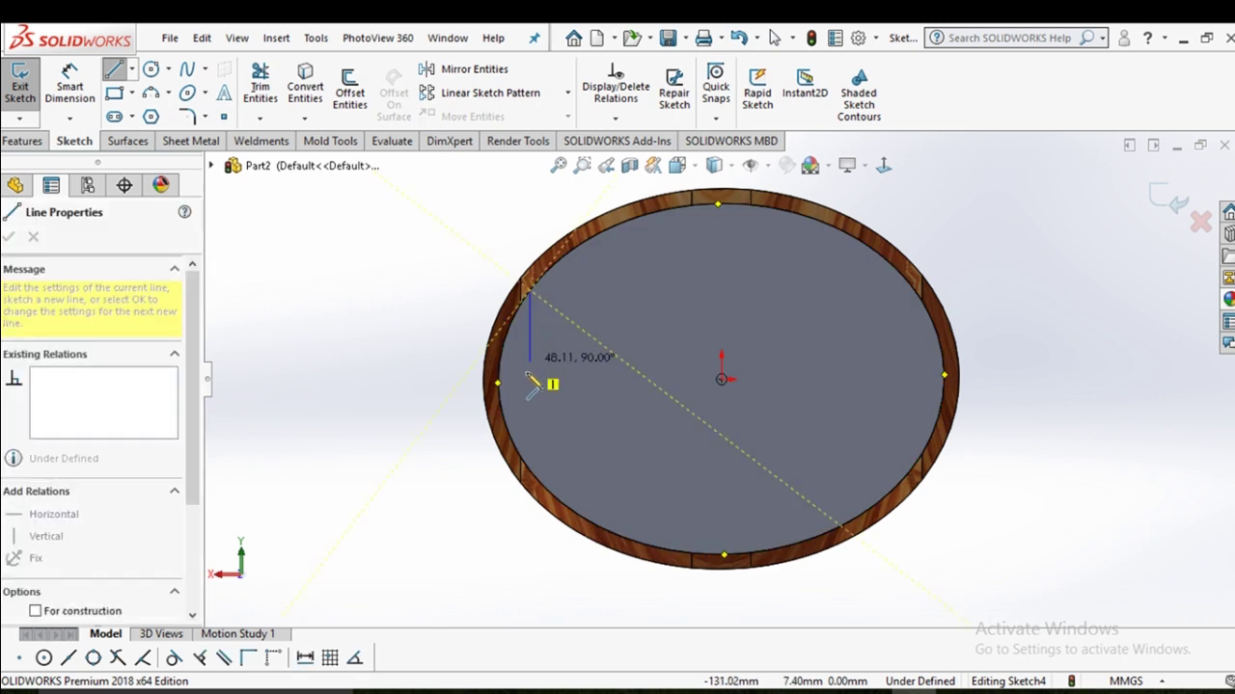
pyautogui.click(529, 443)
pyautogui.click(553, 443)
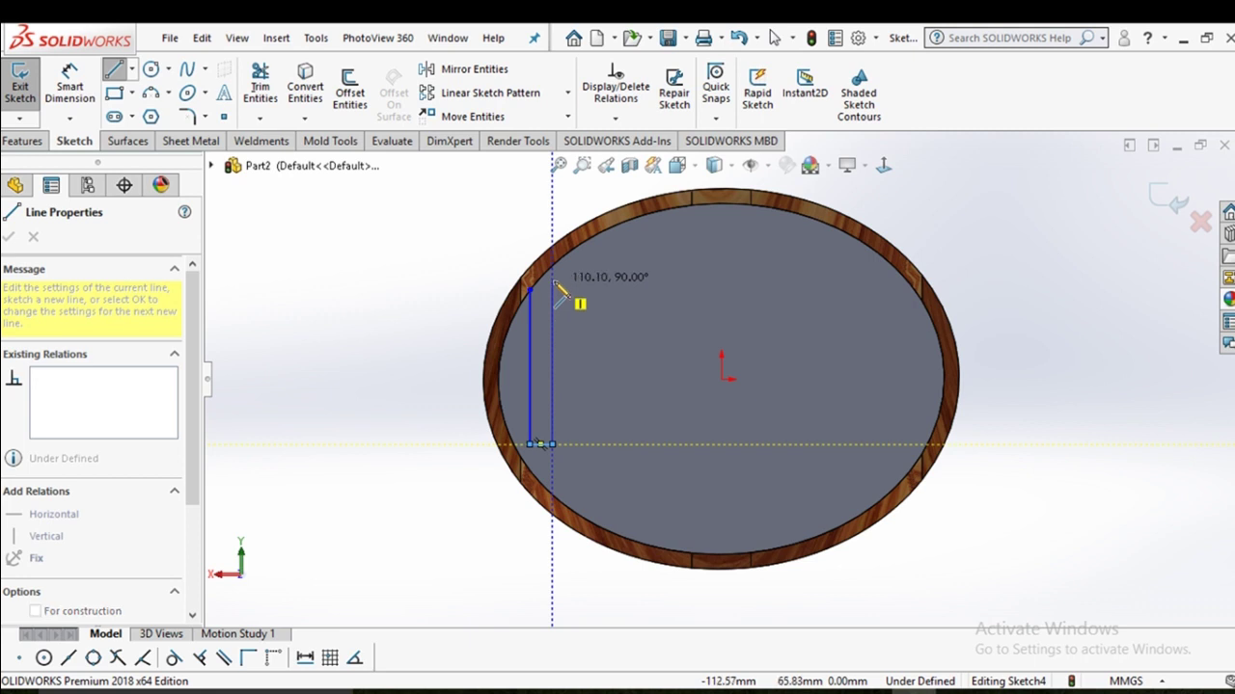
pyautogui.click(553, 281)
pyautogui.click(578, 281)
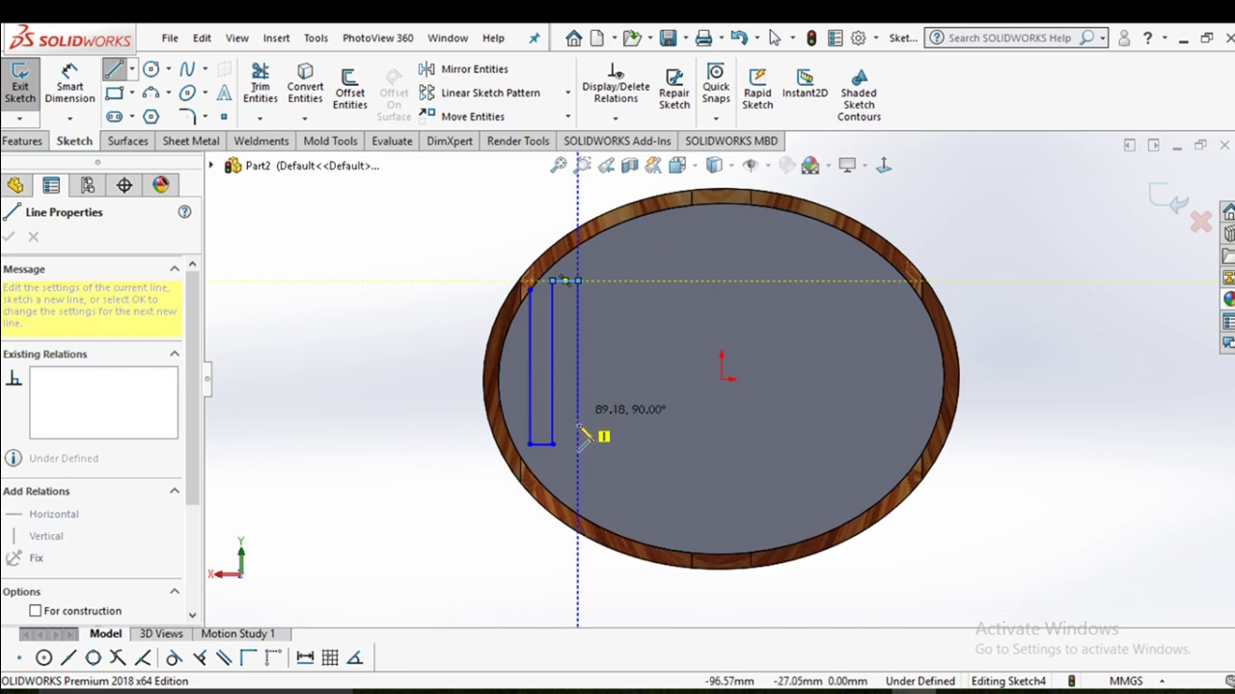
pyautogui.doubleClick(578, 500)
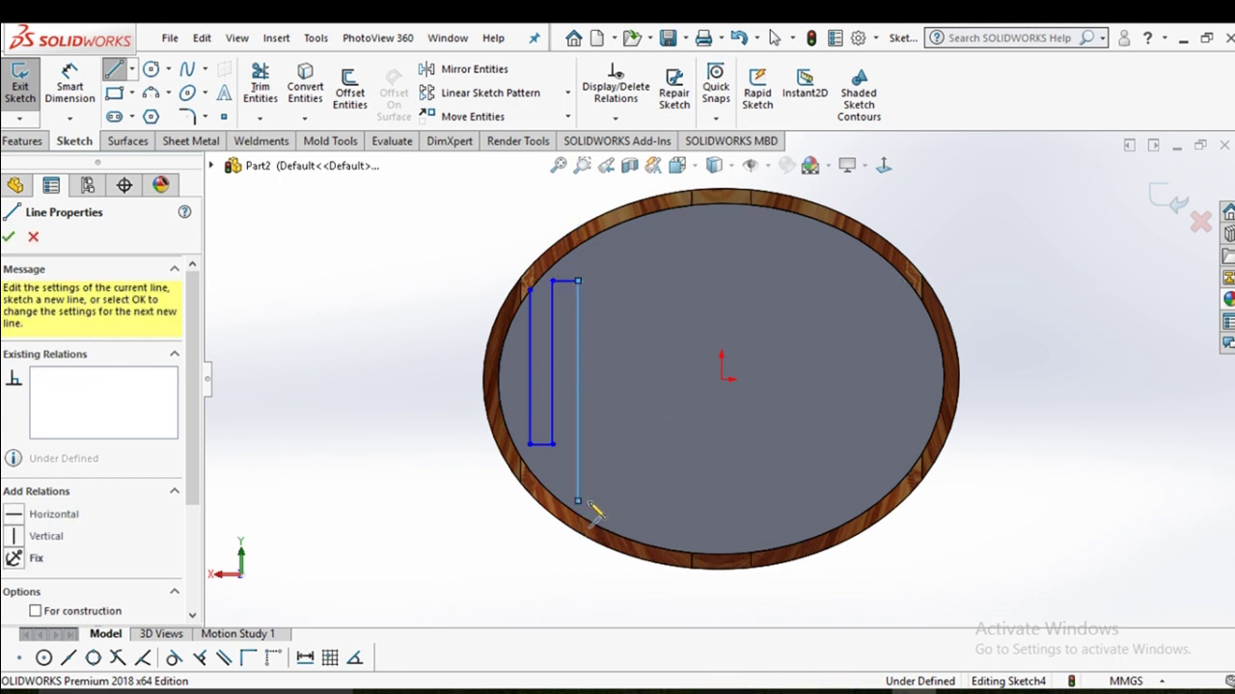
pyautogui.click(578, 501)
pyautogui.click(603, 501)
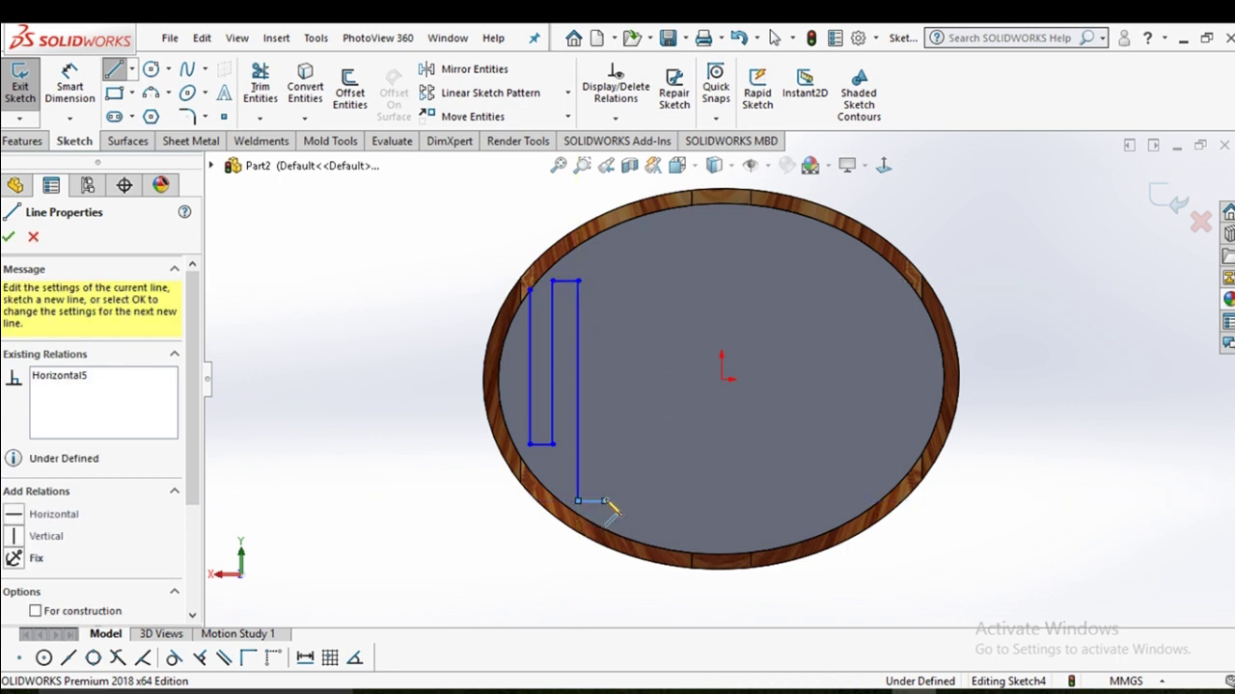
pyautogui.click(603, 242)
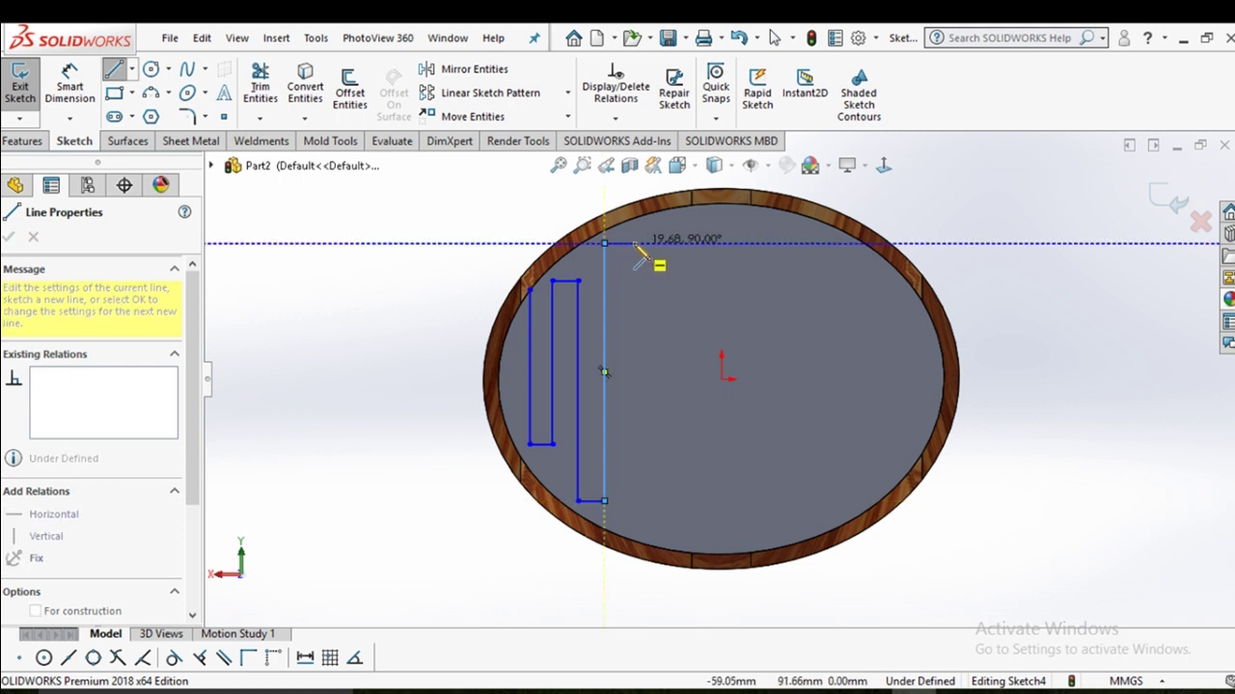
pyautogui.click(632, 242)
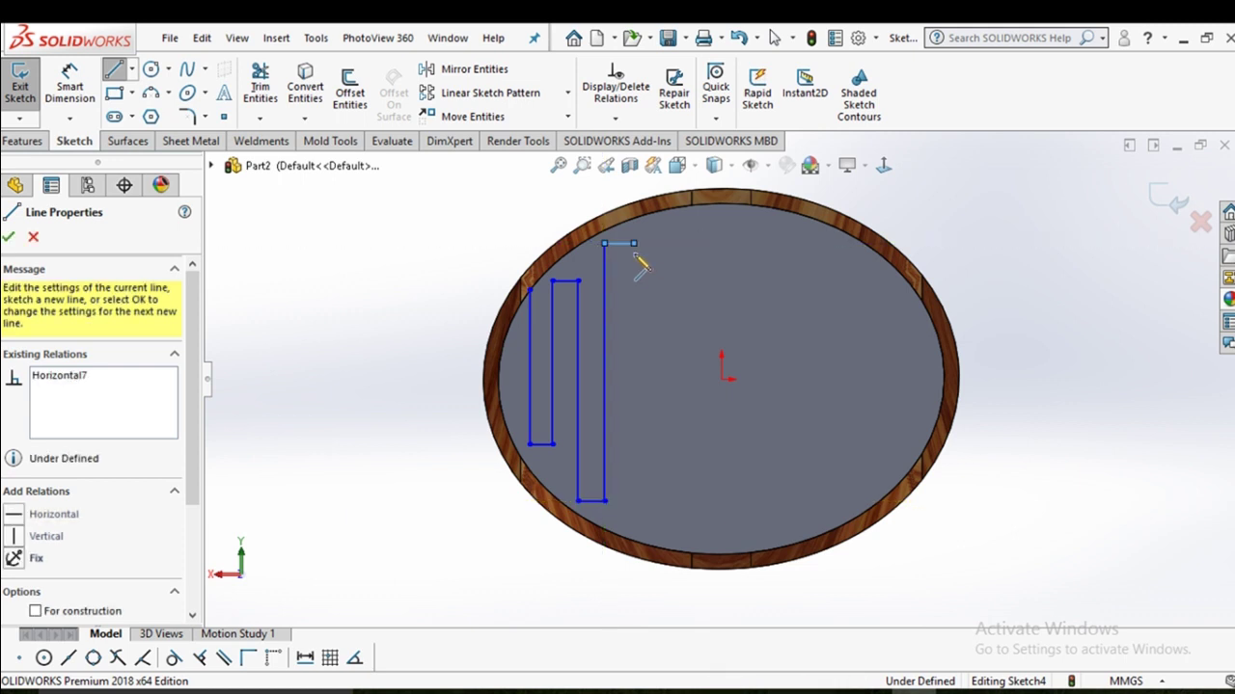
pyautogui.click(633, 521)
pyautogui.click(663, 521)
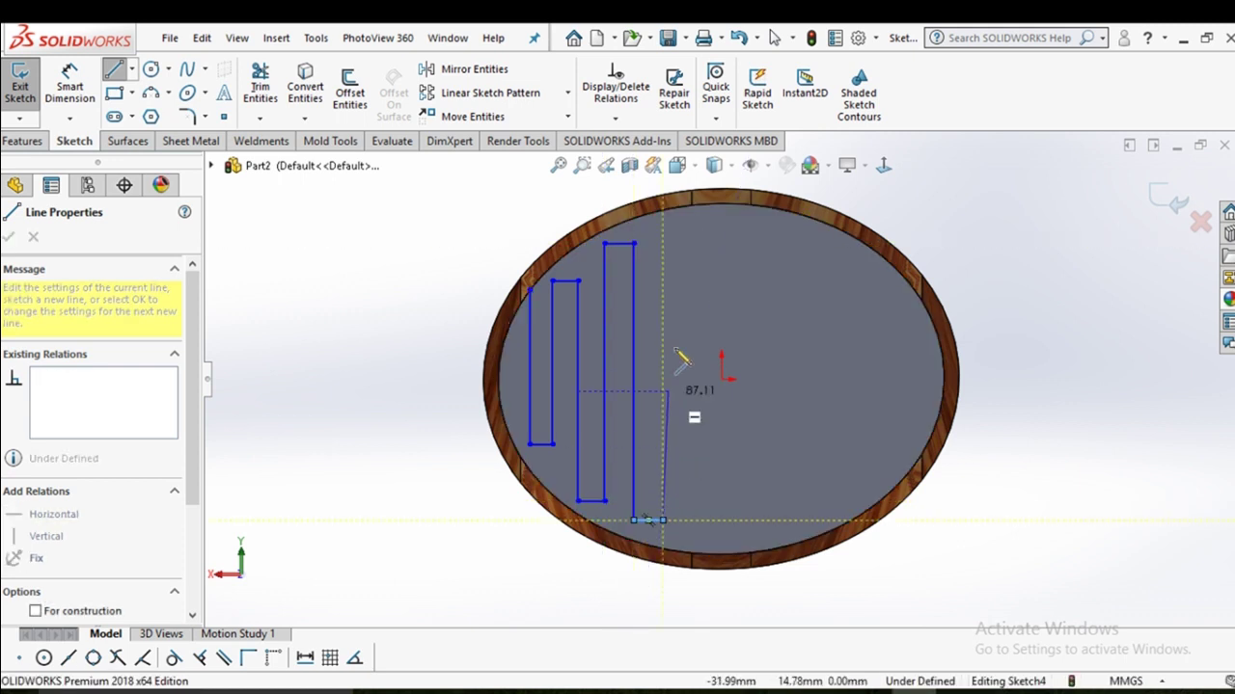
pyautogui.click(662, 226)
pyautogui.click(689, 226)
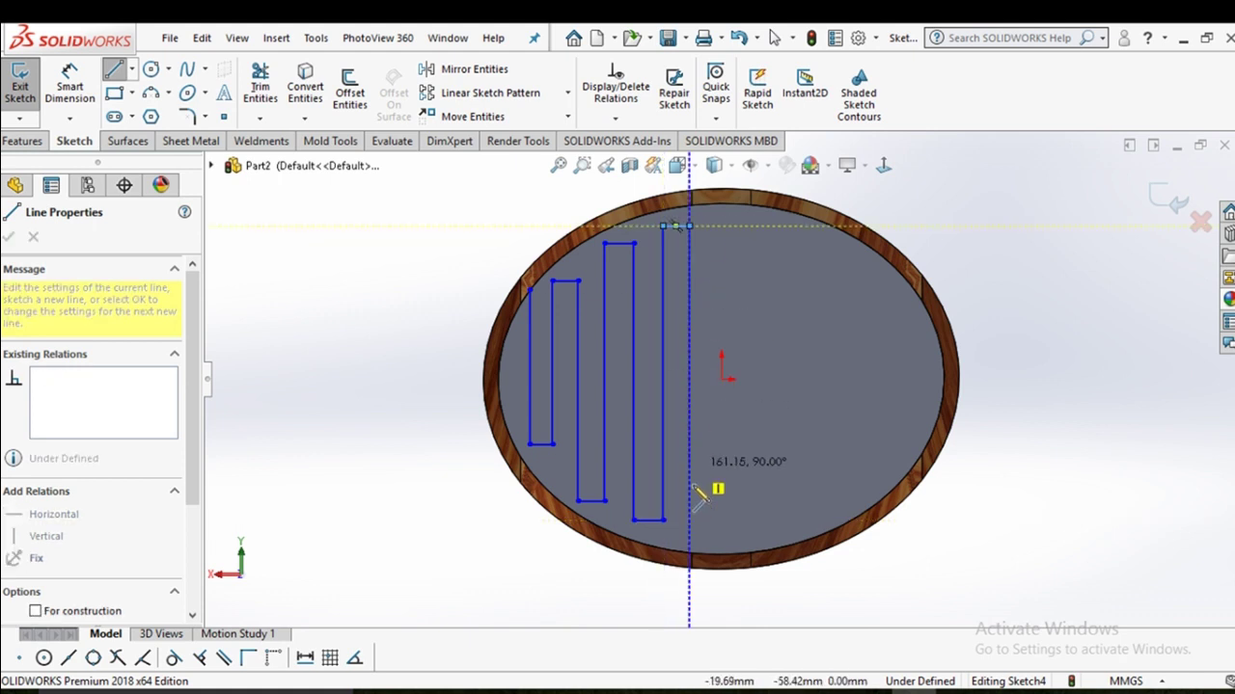
pyautogui.click(688, 536)
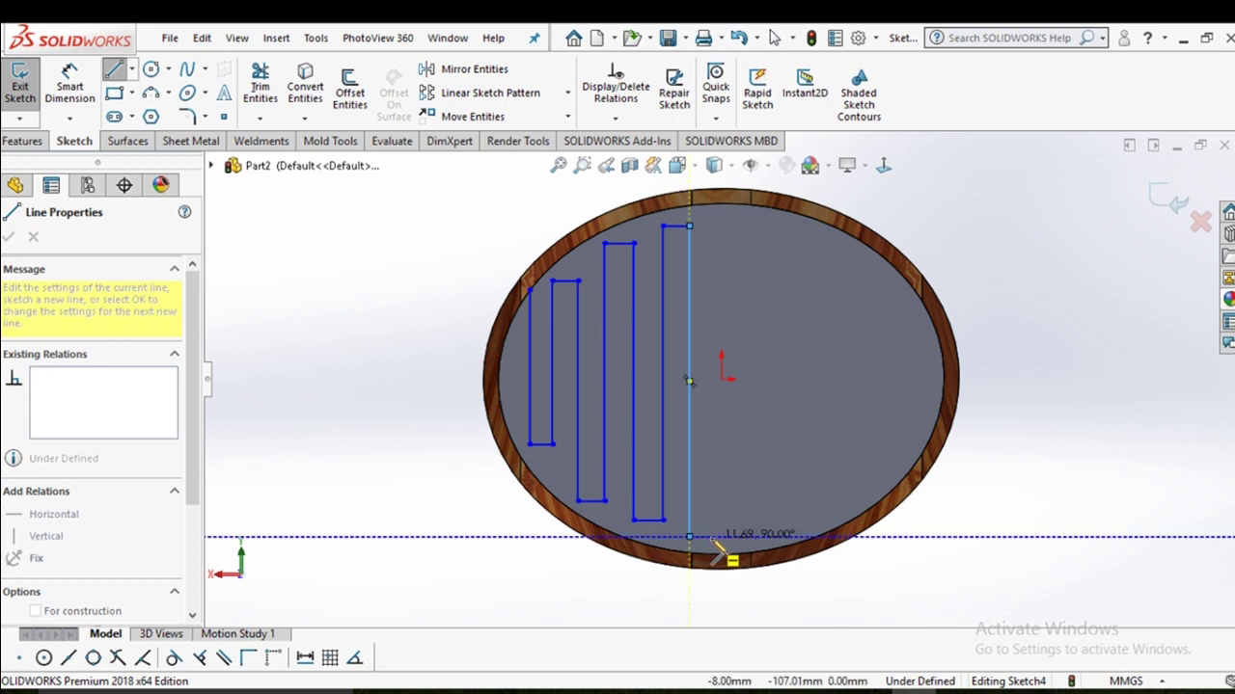
pyautogui.click(721, 537)
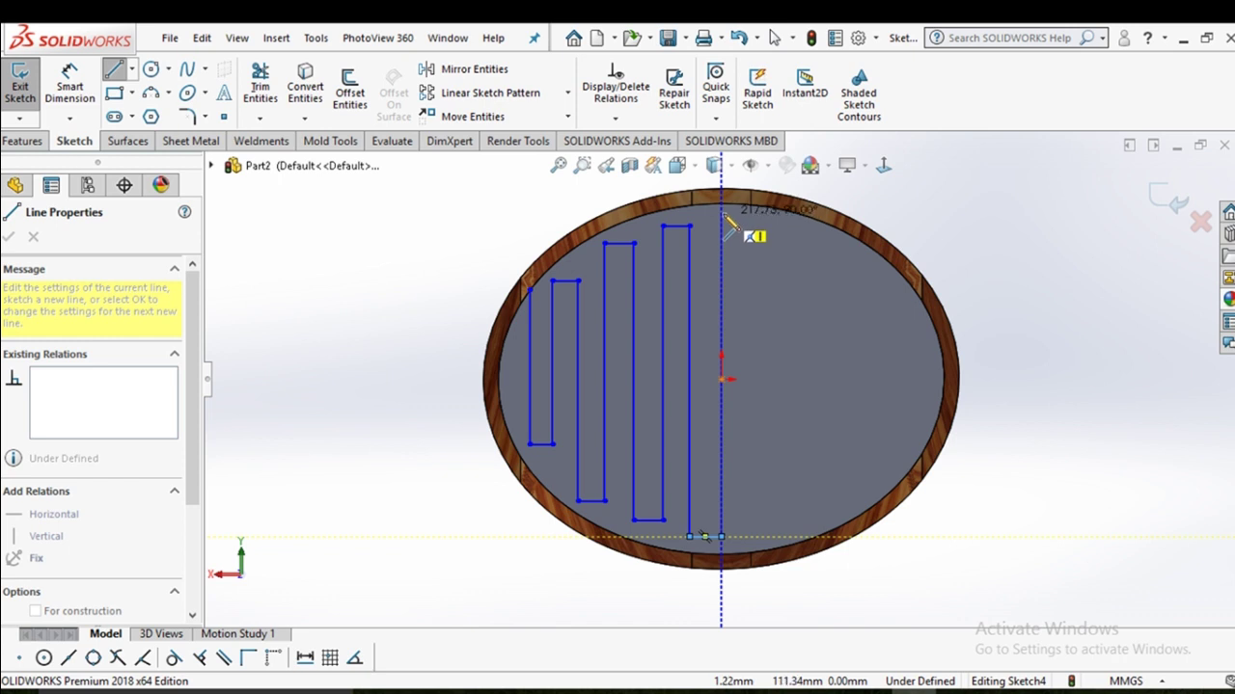
pyautogui.click(721, 213)
pyautogui.doubleClick(722, 213)
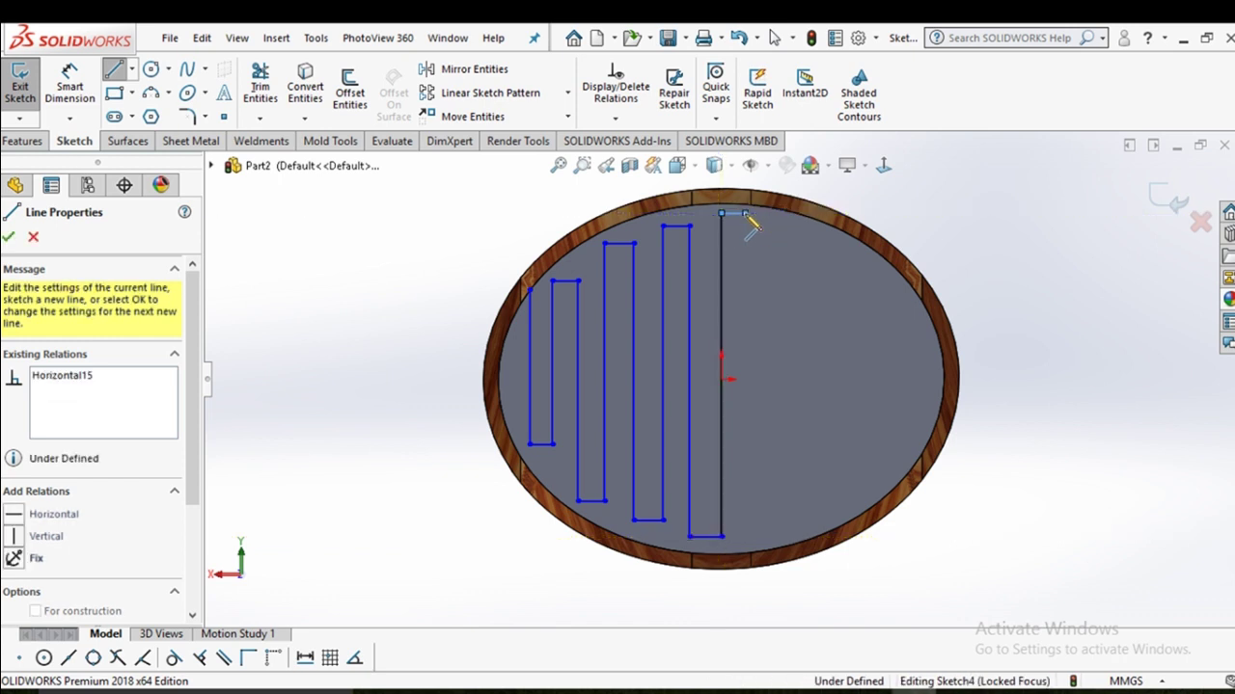
# Continue the zigzag's right half from the centre to the right rim.
pyautogui.click(749, 212)
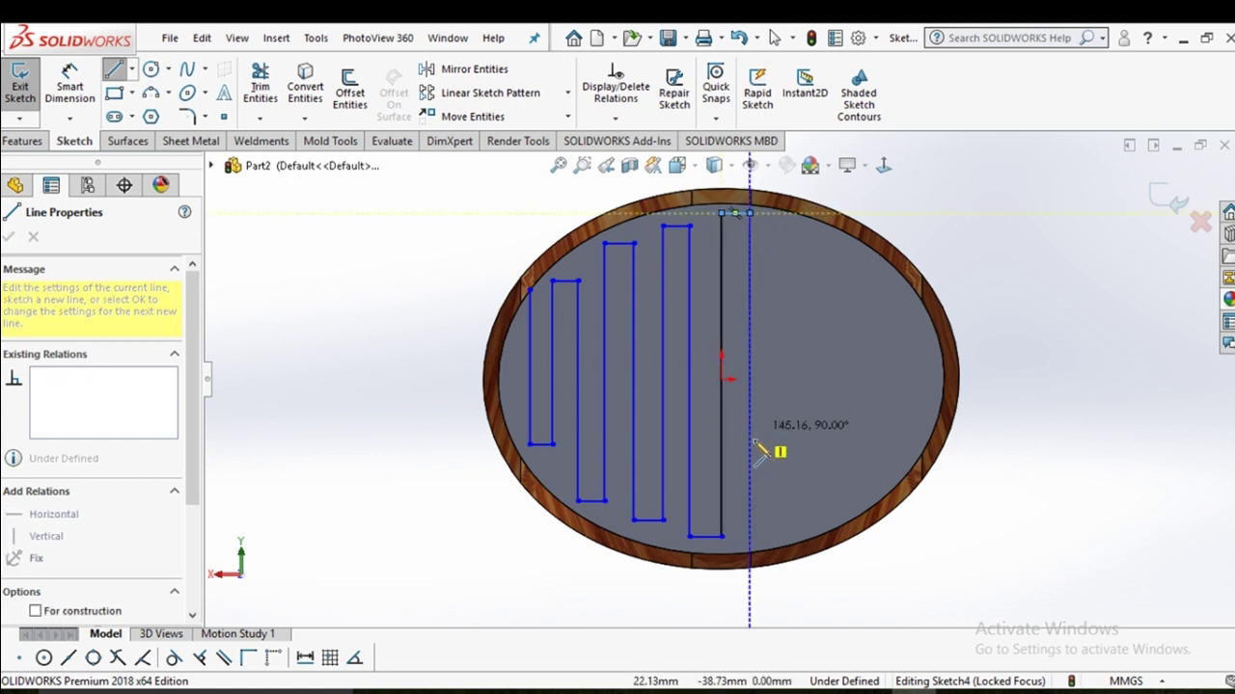
pyautogui.click(749, 521)
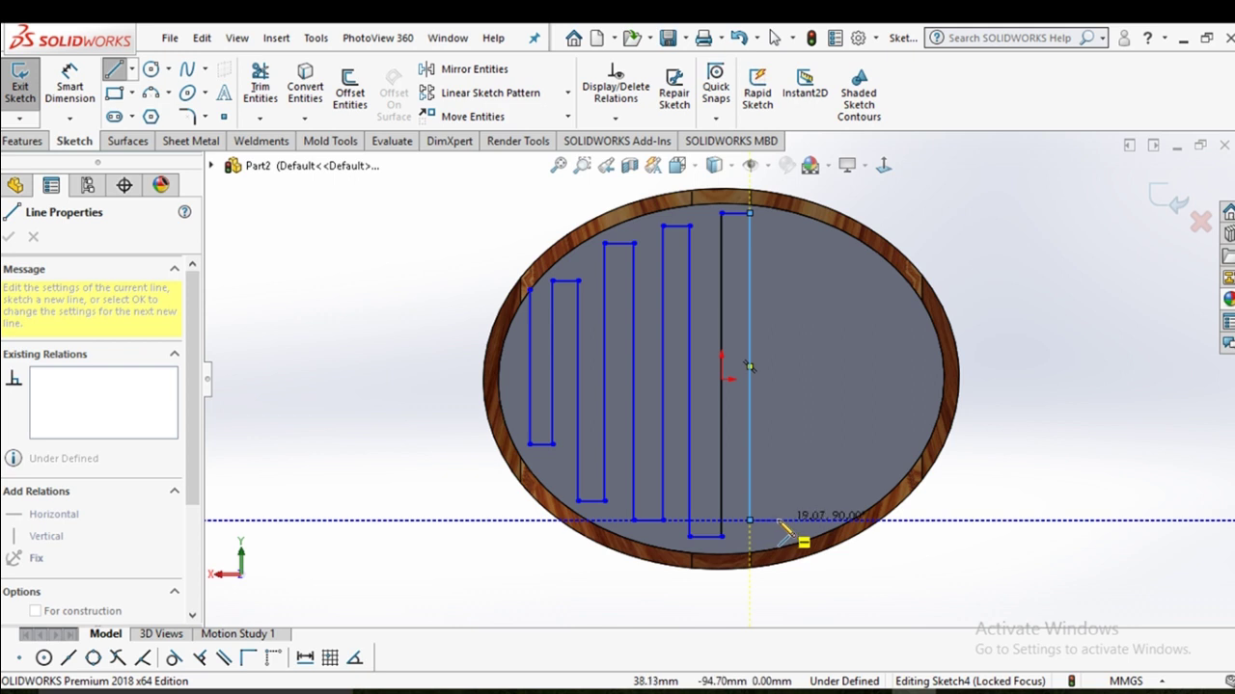
pyautogui.click(778, 521)
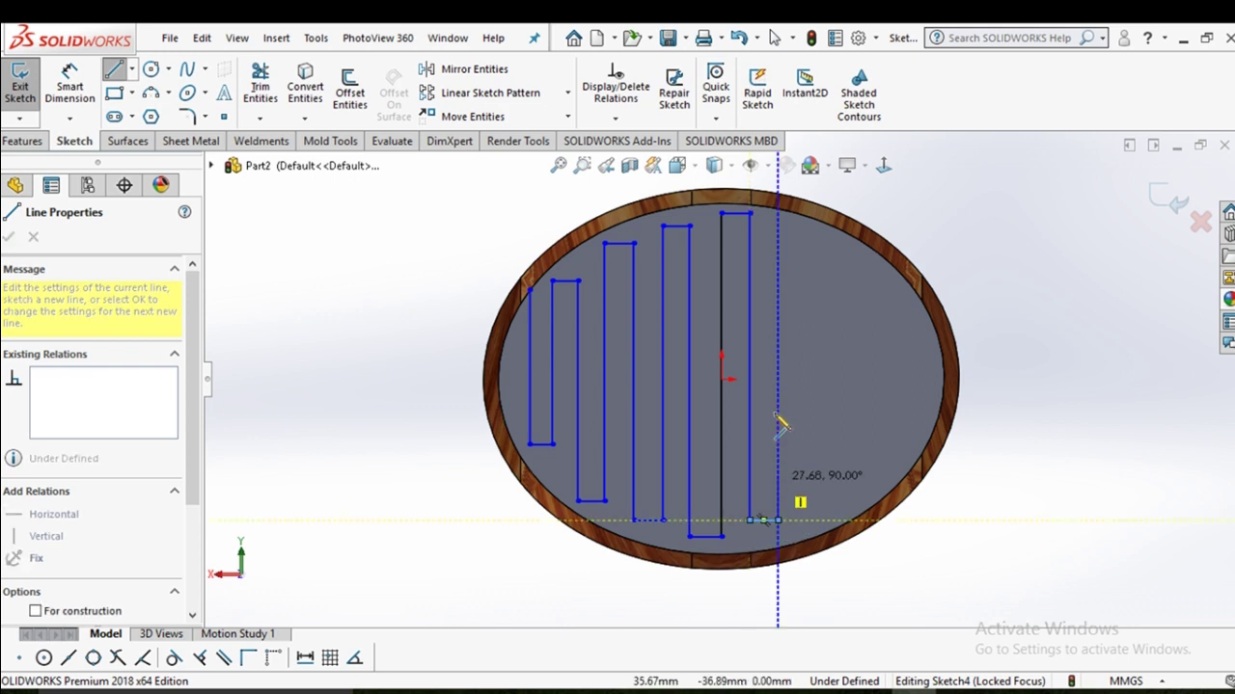
pyautogui.click(778, 226)
pyautogui.click(806, 226)
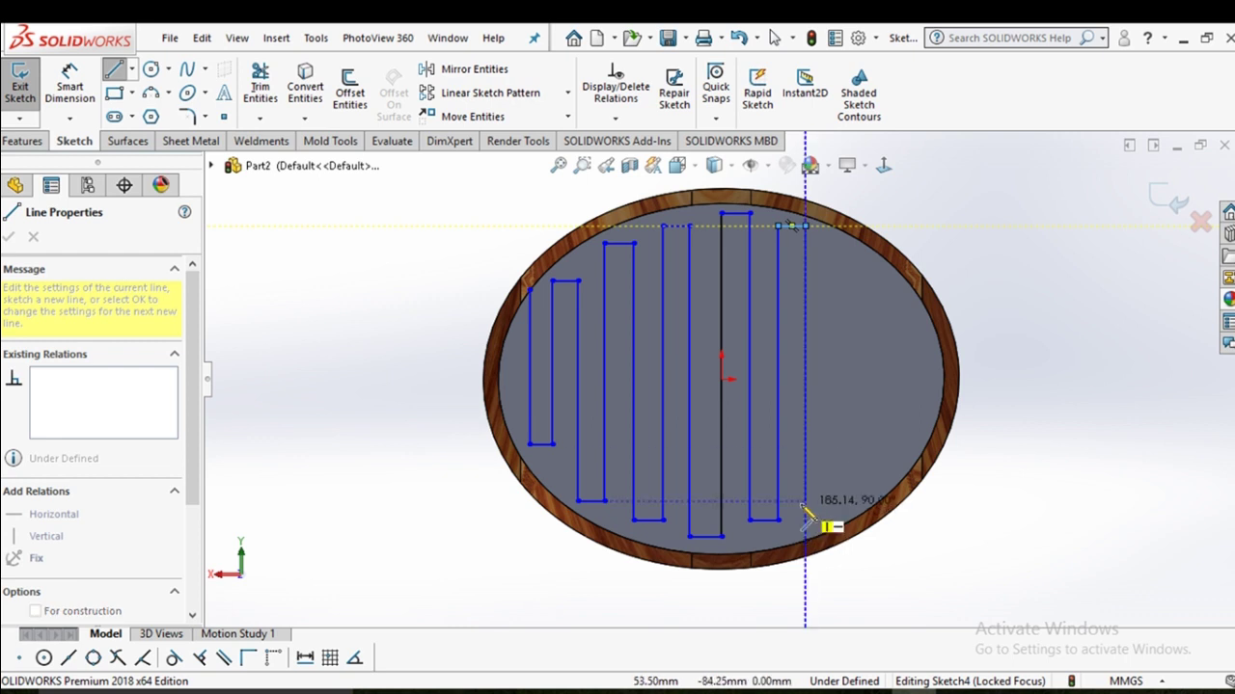
pyautogui.click(805, 500)
pyautogui.click(833, 501)
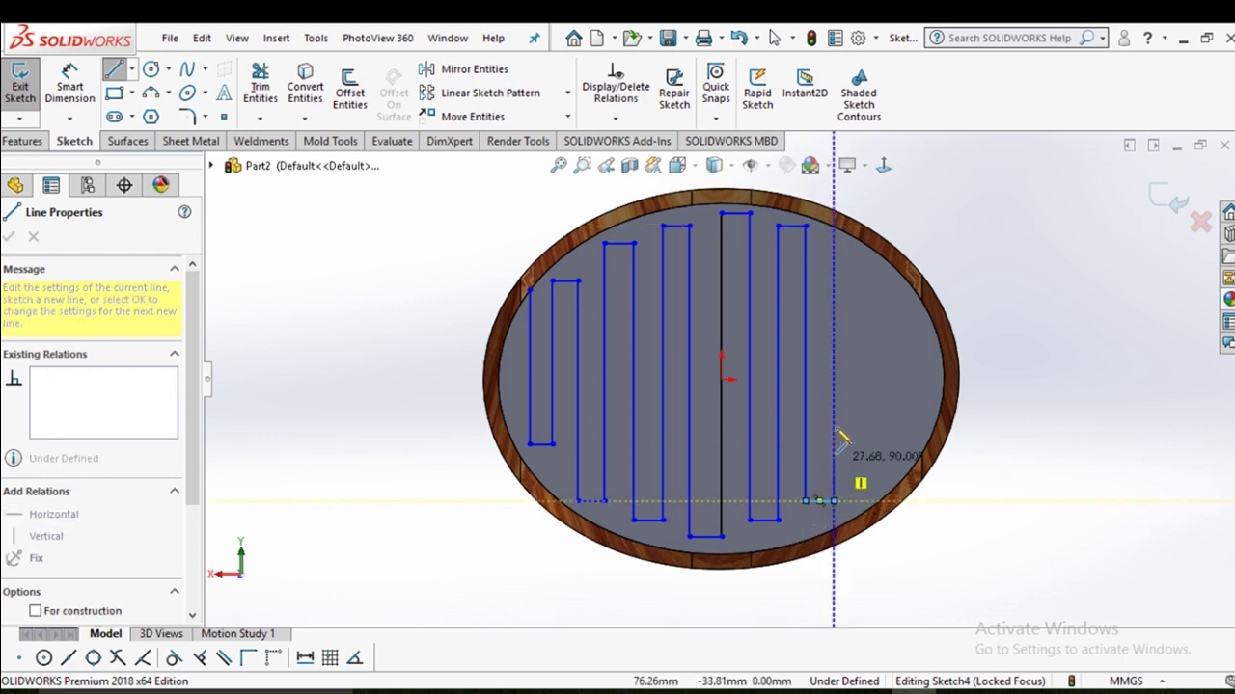
pyautogui.click(834, 281)
pyautogui.click(865, 280)
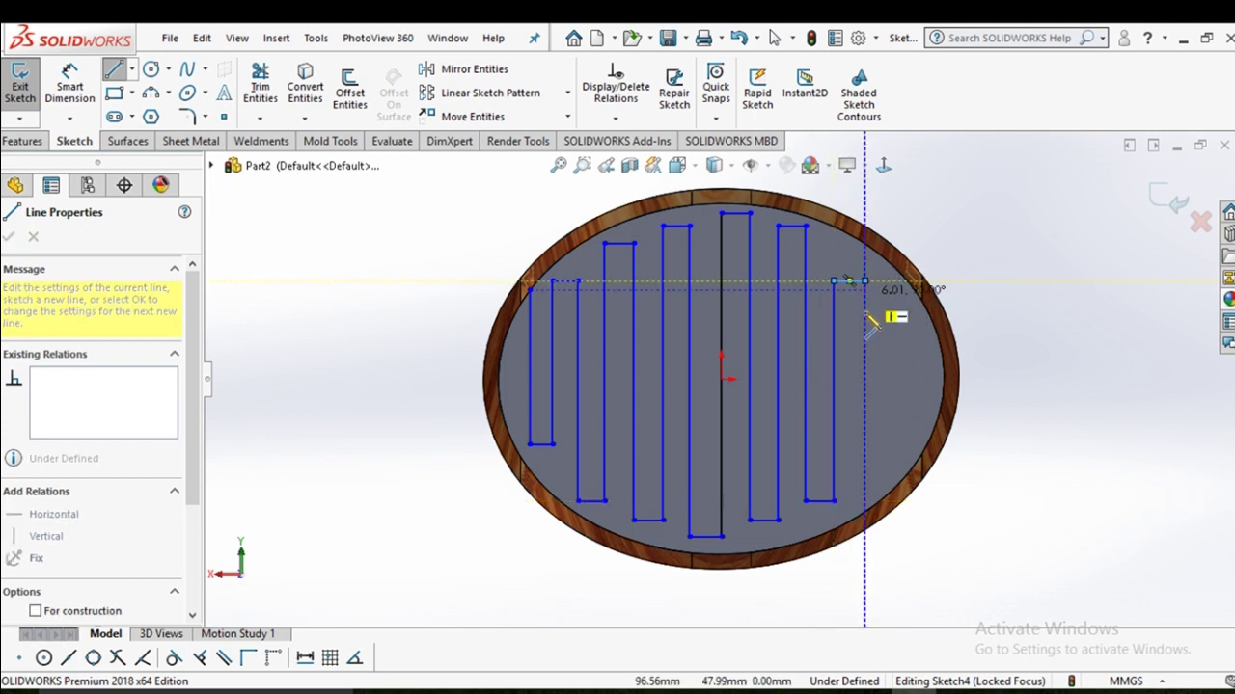
pyautogui.click(865, 444)
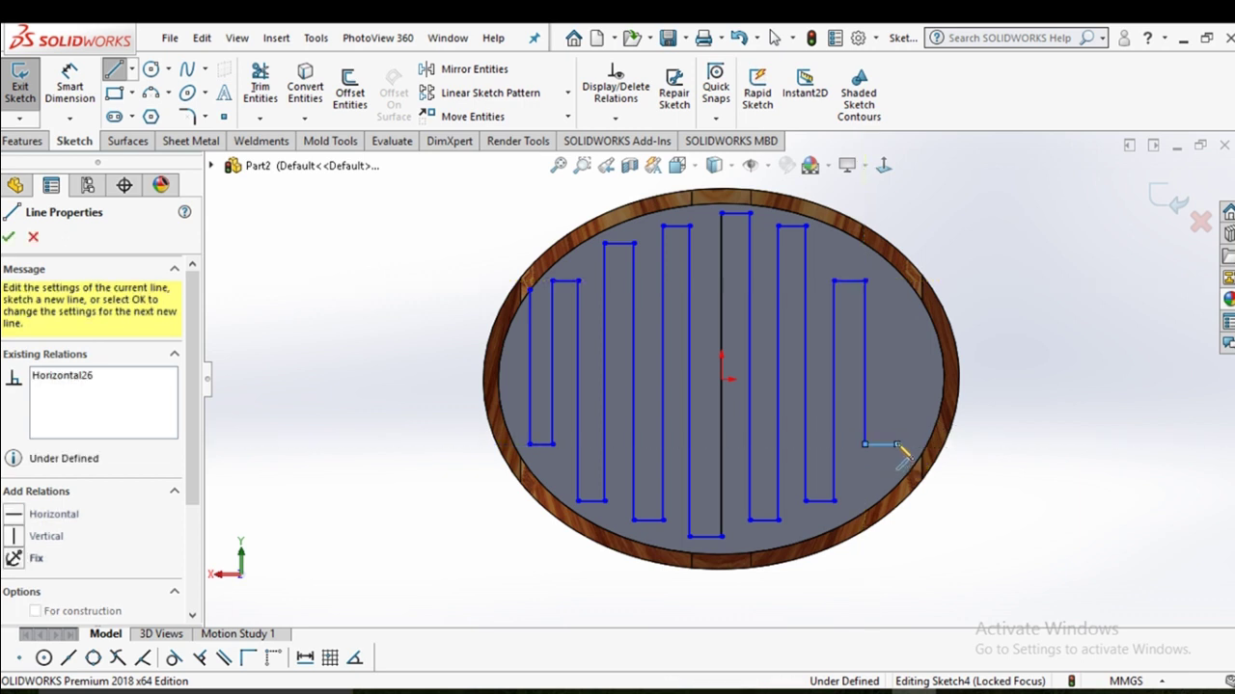
pyautogui.click(897, 444)
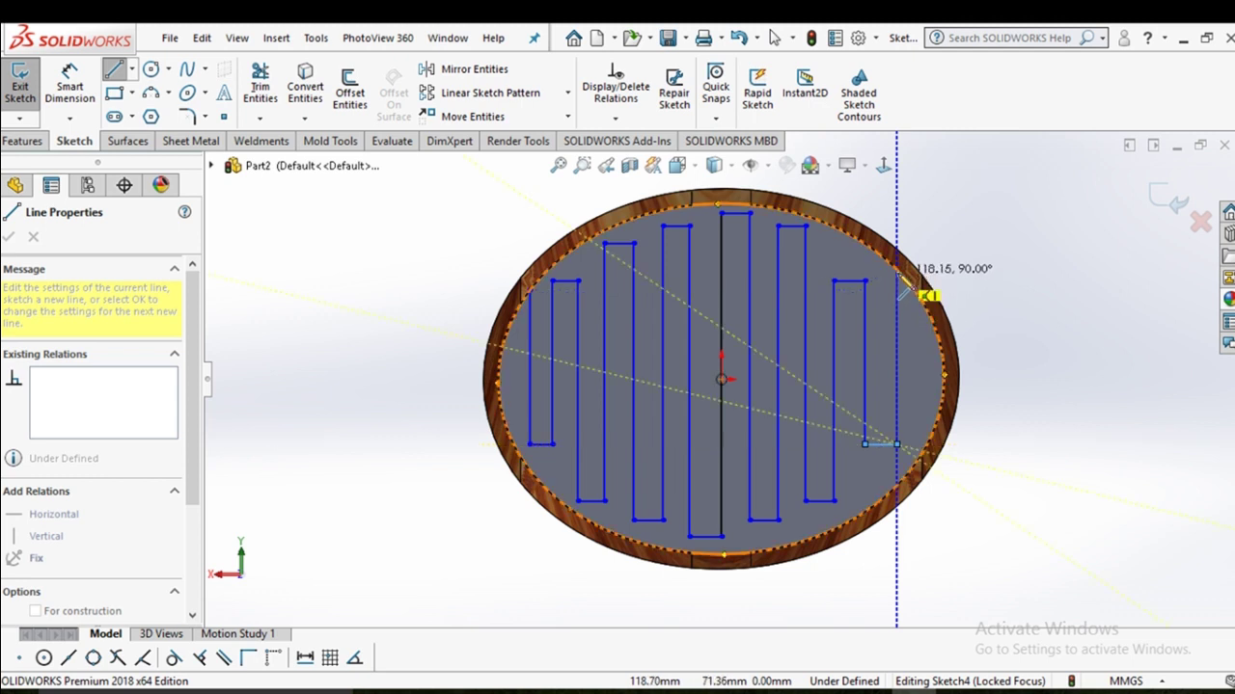
pyautogui.click(898, 273)
pyautogui.rightClick(900, 272)
pyautogui.click(932, 286)
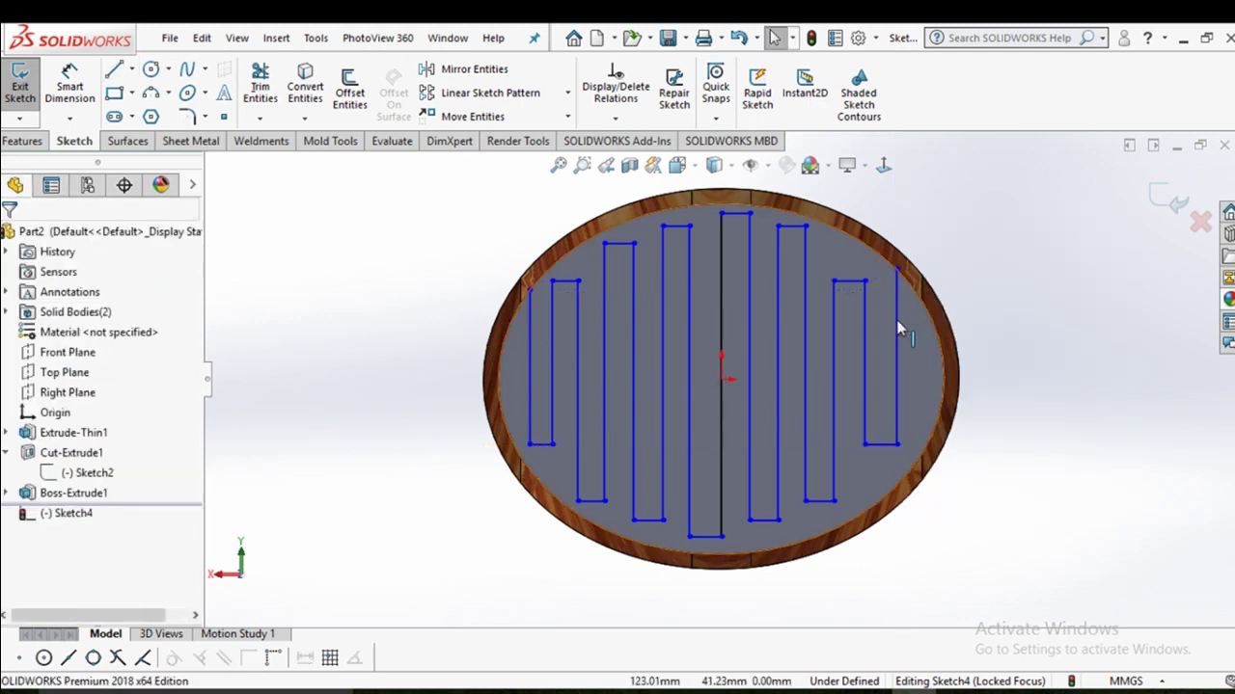
# Offset the zigzag chain by 2 mm, then change the offset dimension to 4 mm.
pyautogui.click(339, 106)
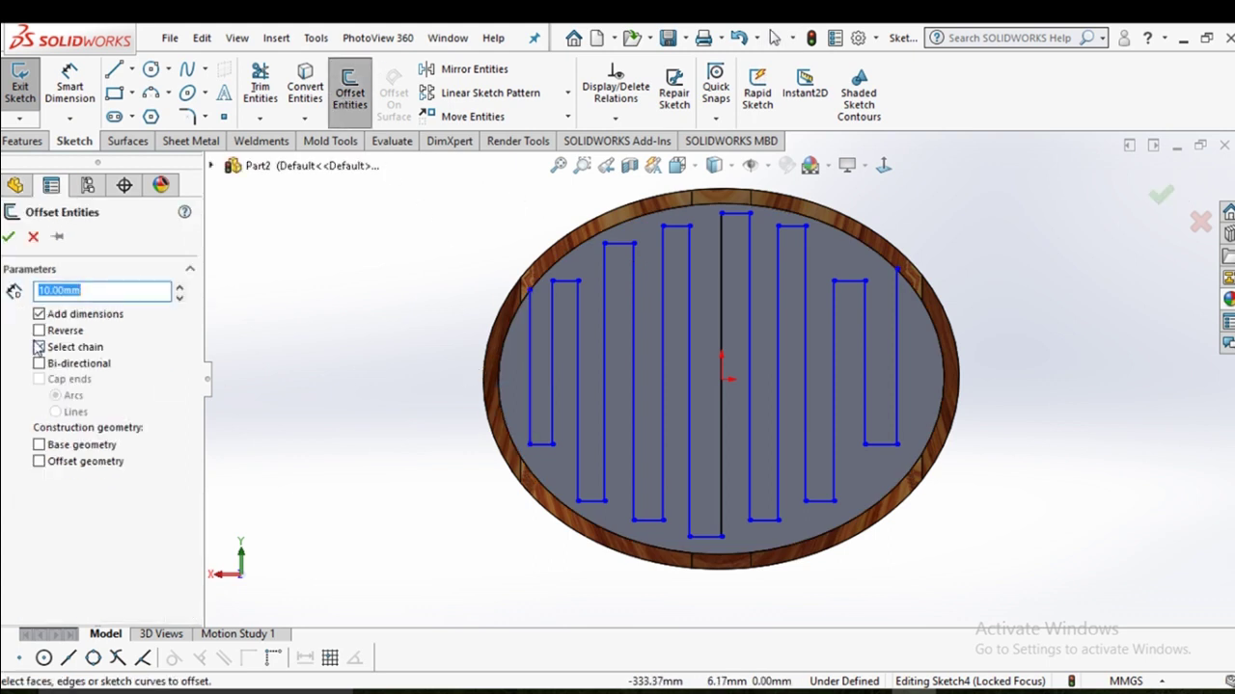
pyautogui.click(528, 329)
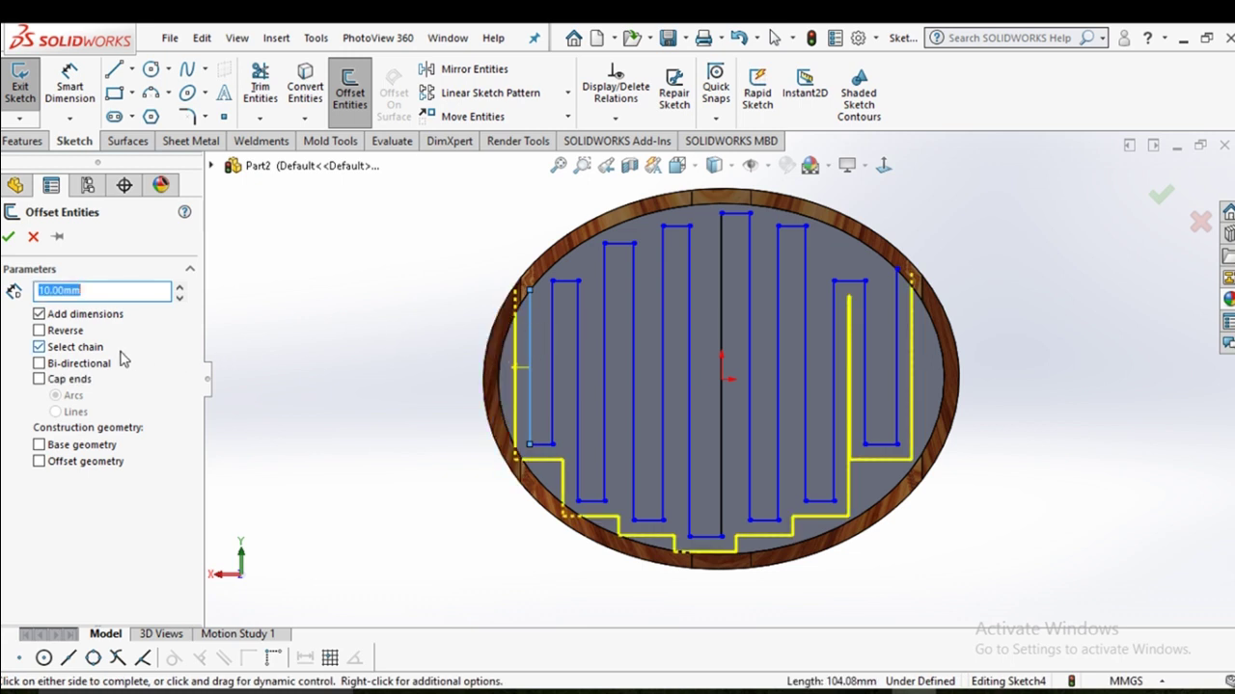
pyautogui.write('2')
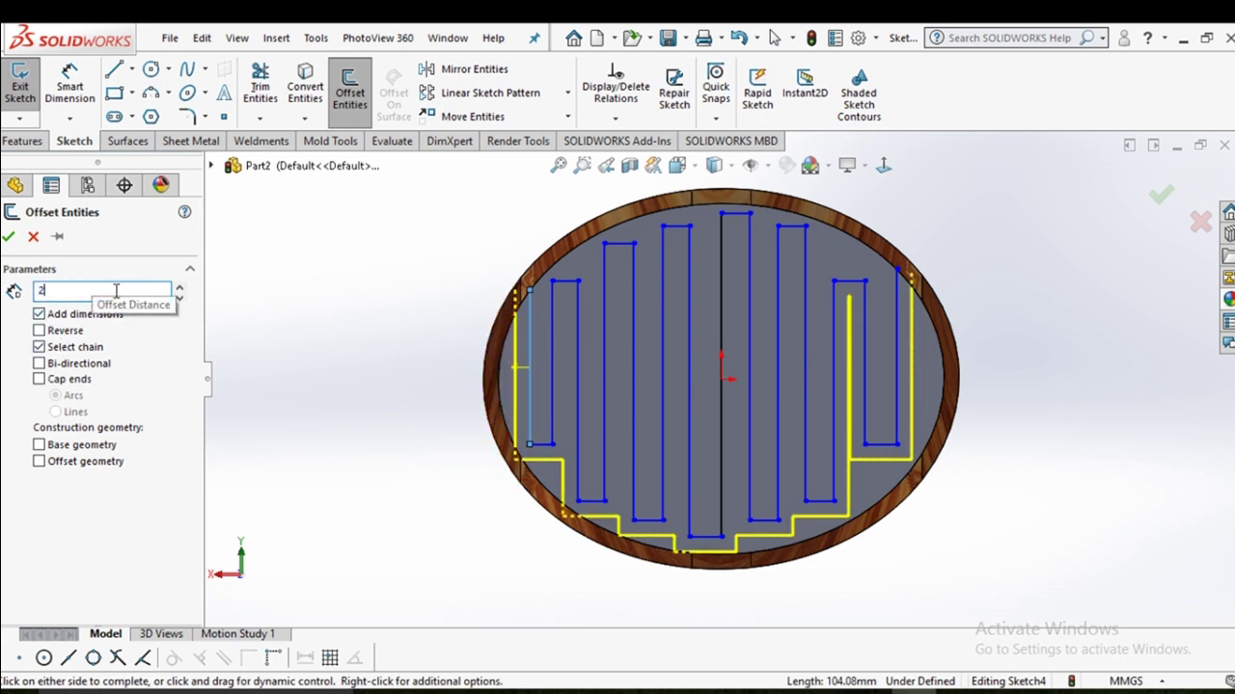
pyautogui.press('Return')
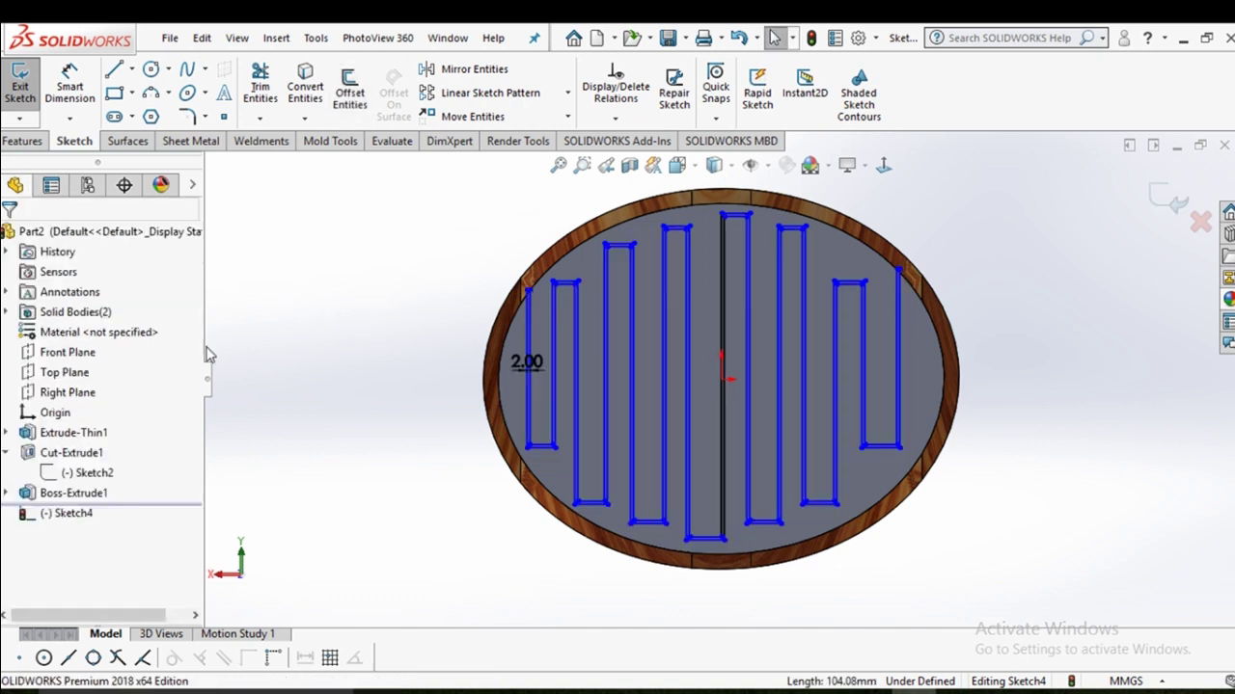
pyautogui.doubleClick(527, 369)
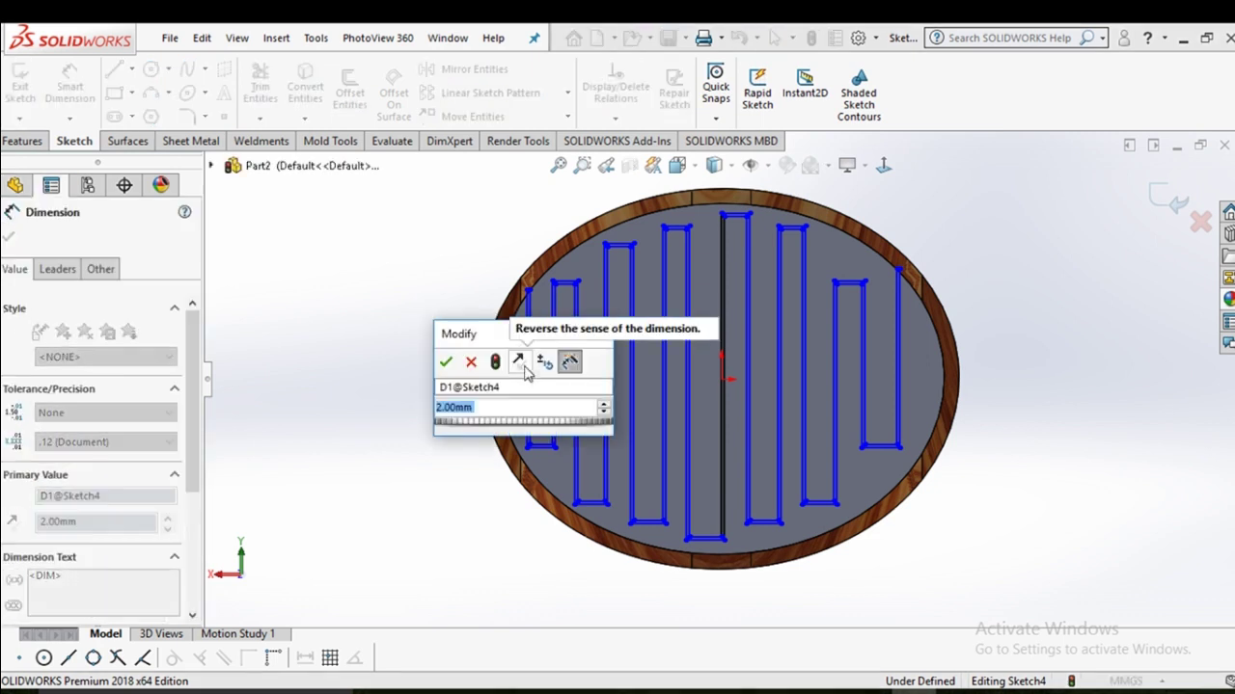
pyautogui.write('2')
pyautogui.press('Return')
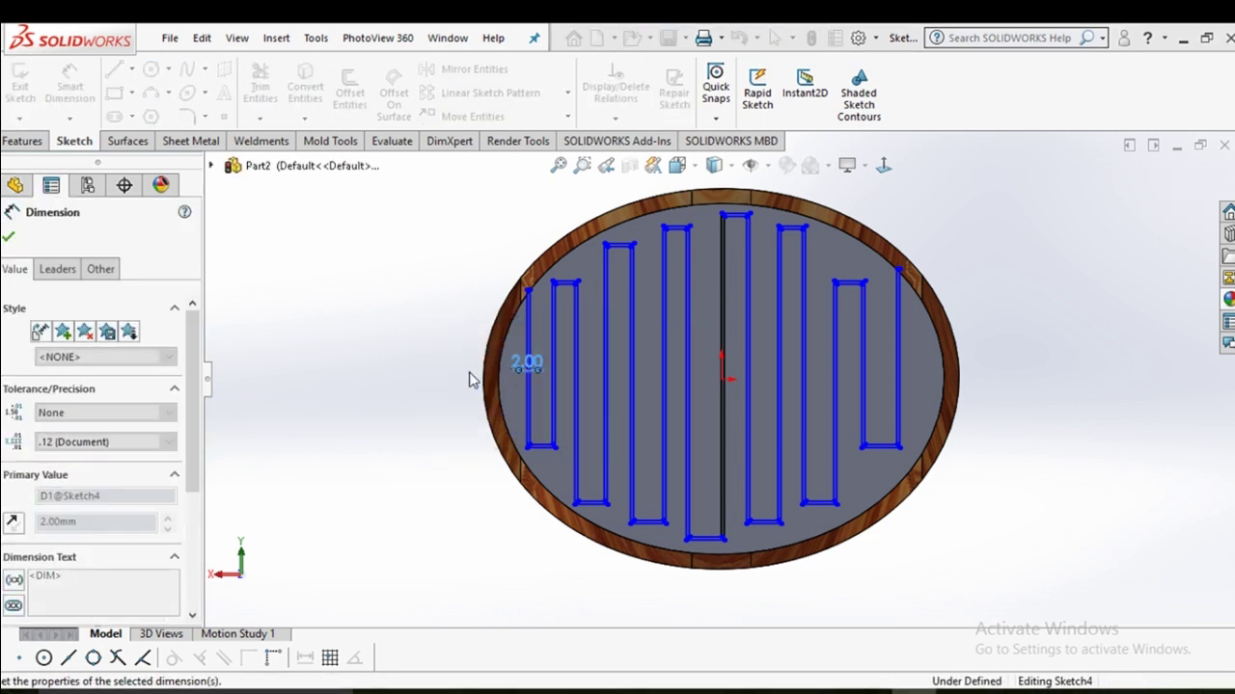
pyautogui.doubleClick(541, 367)
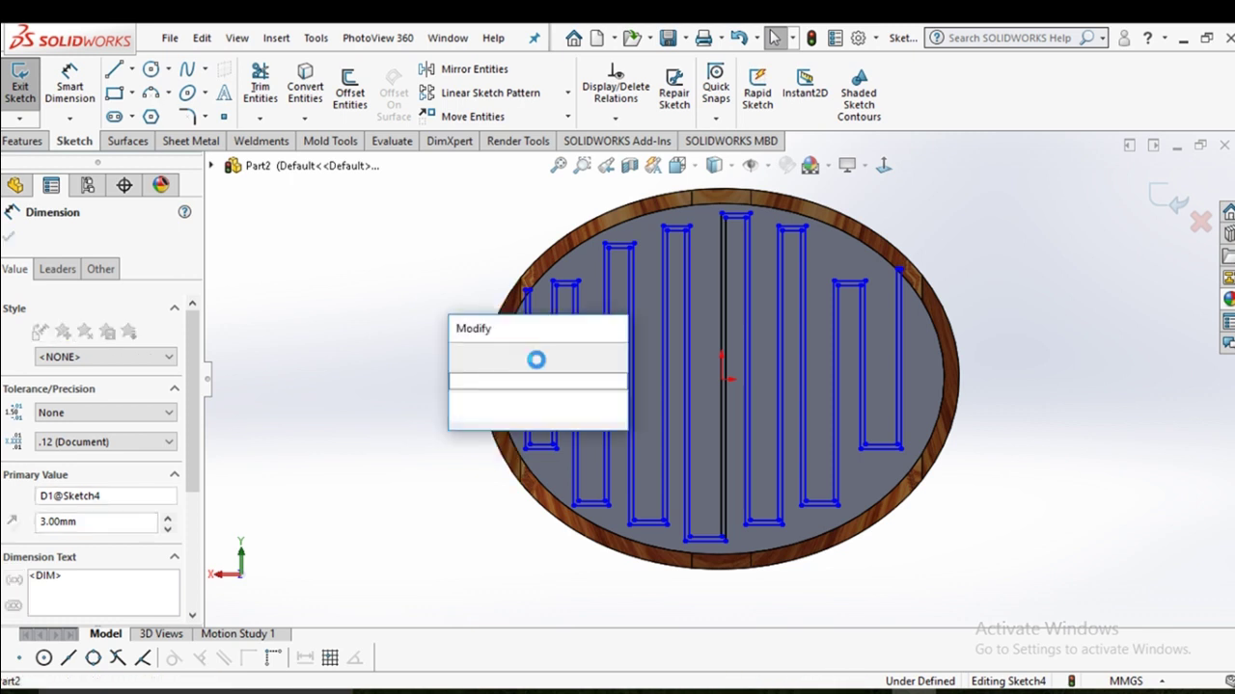
pyautogui.write('4')
pyautogui.press('Return')
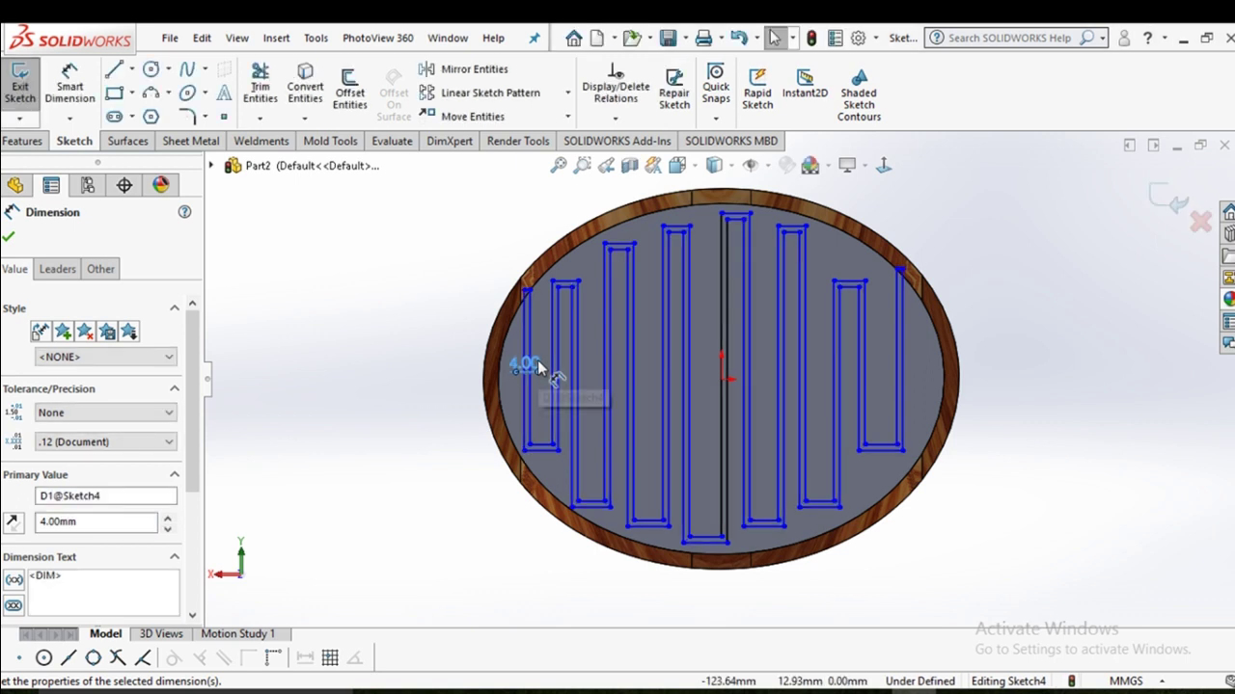
pyautogui.scroll(-1, 910, 267)
pyautogui.scroll(-2, 923, 267)
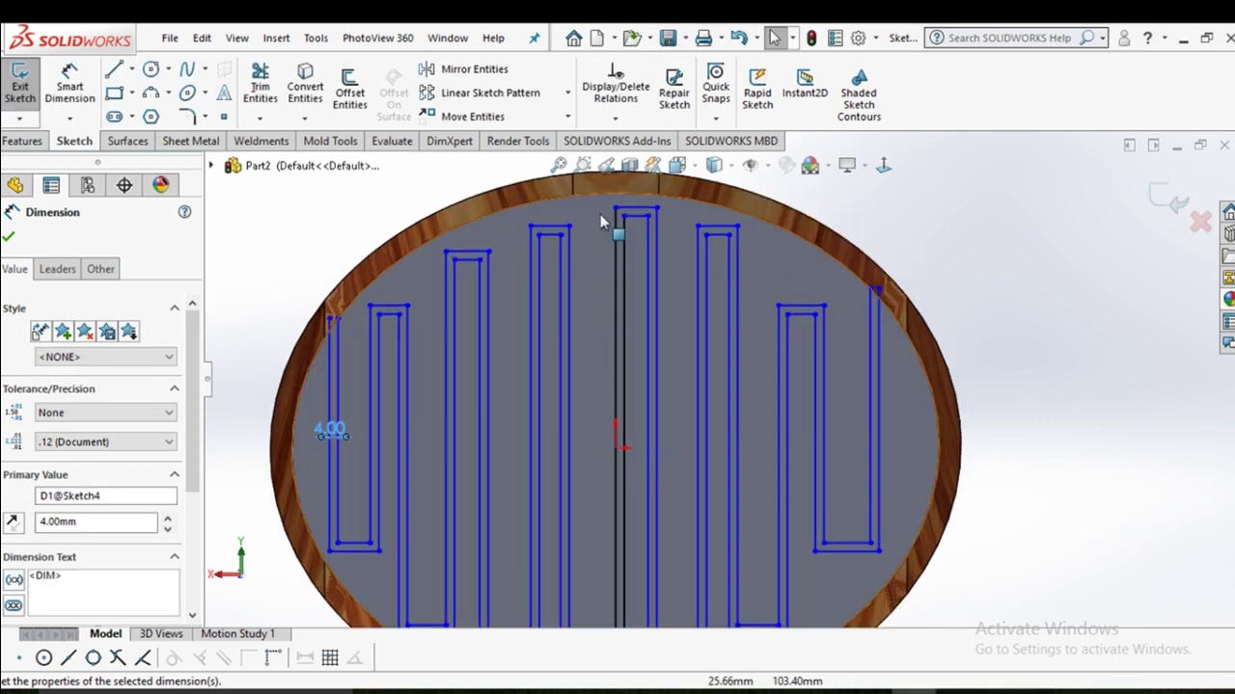
# Set the gap between the rightmost two slot lines from 21.53 to 18 mm.
pyautogui.click(114, 69)
pyautogui.scroll(-3, 890, 336)
pyautogui.scroll(-3, 891, 337)
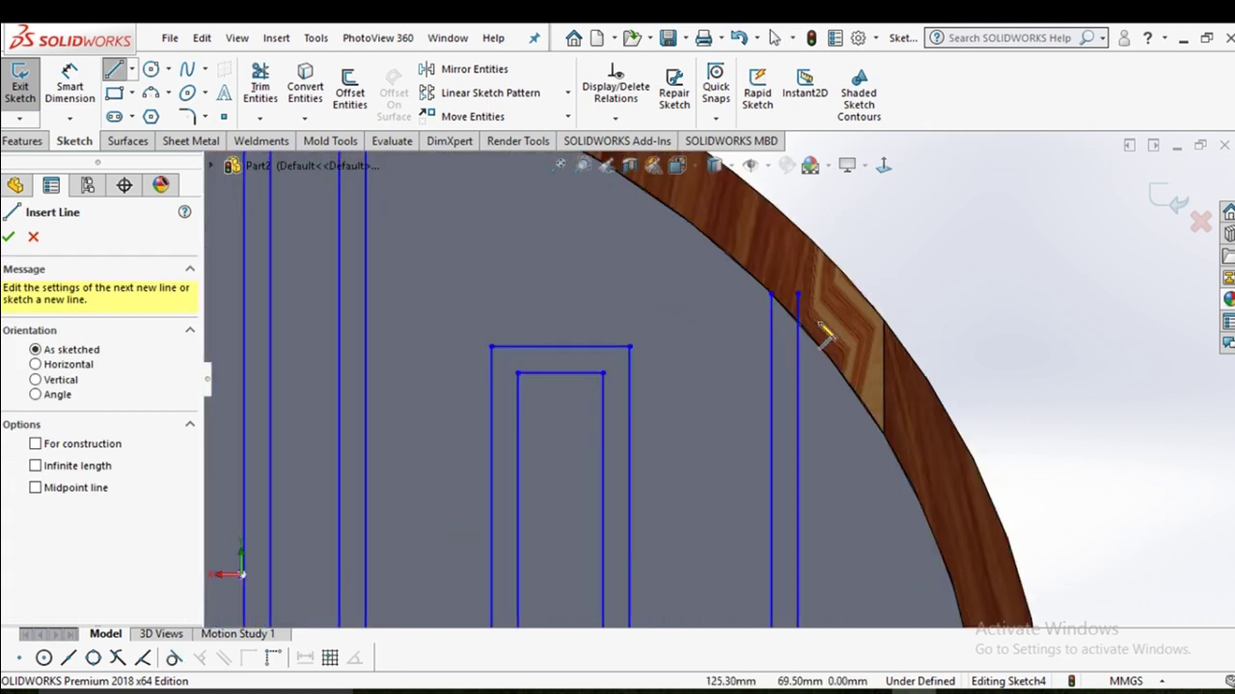
pyautogui.scroll(-2, 815, 328)
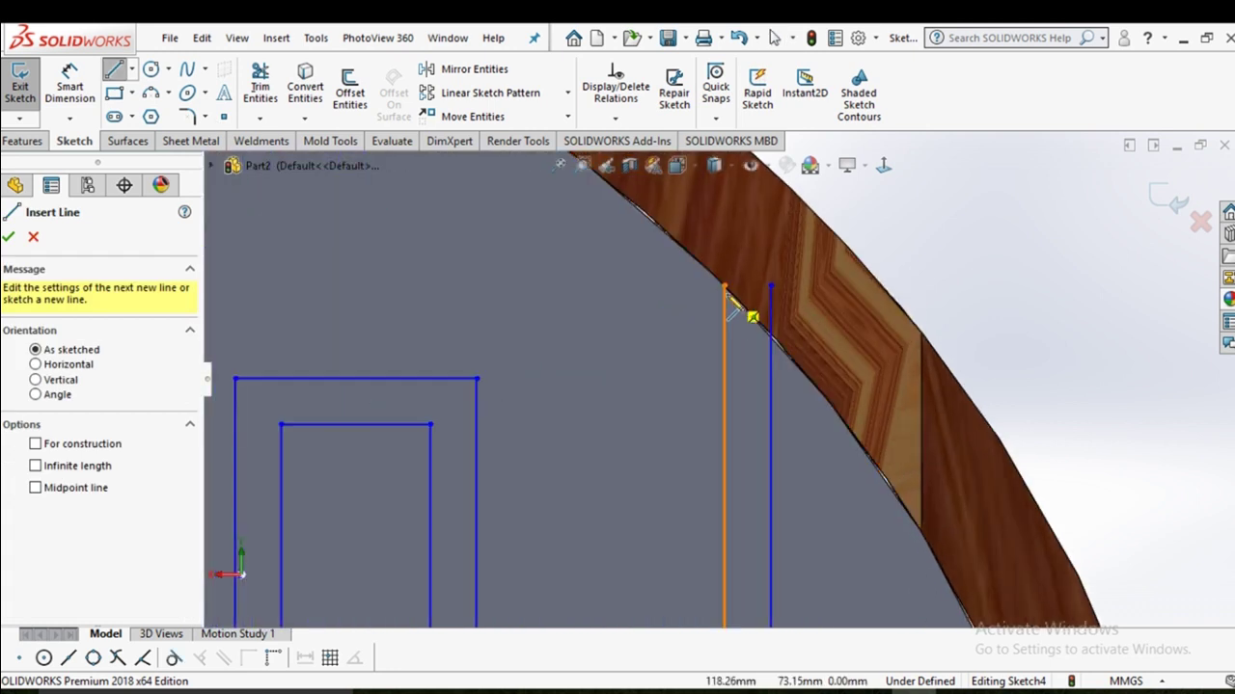
pyautogui.scroll(3, 964, 317)
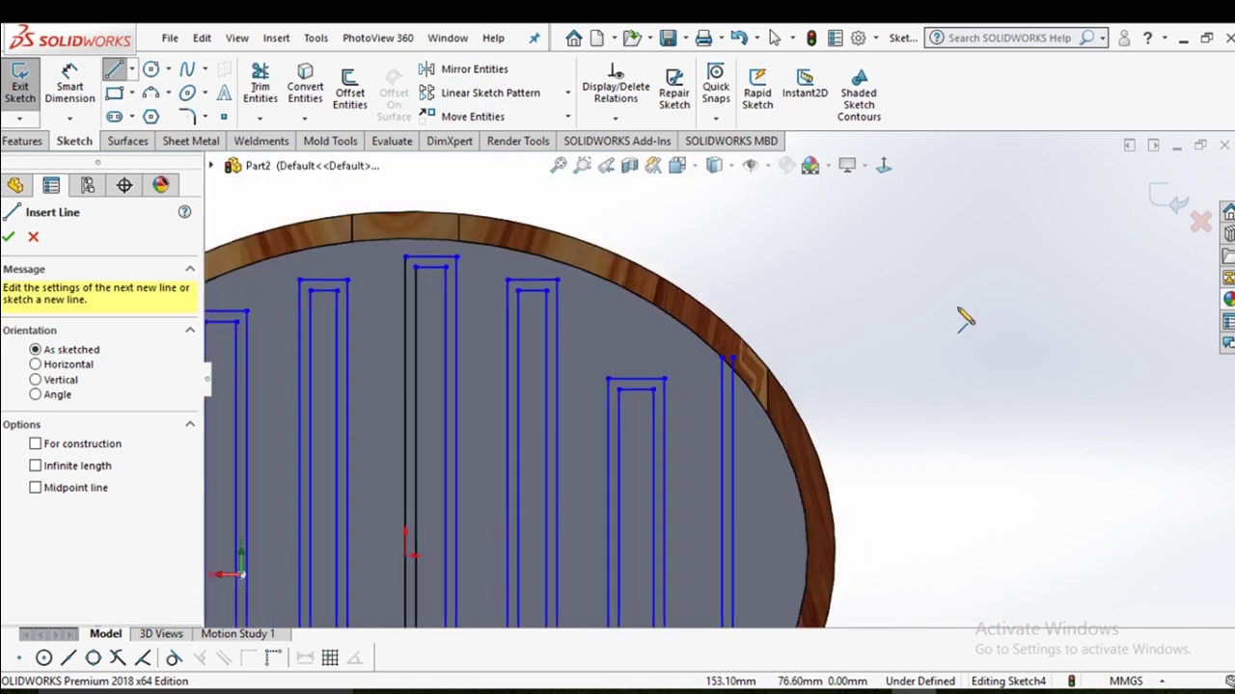
pyautogui.scroll(2, 924, 336)
pyautogui.press('Escape')
pyautogui.scroll(1, 832, 399)
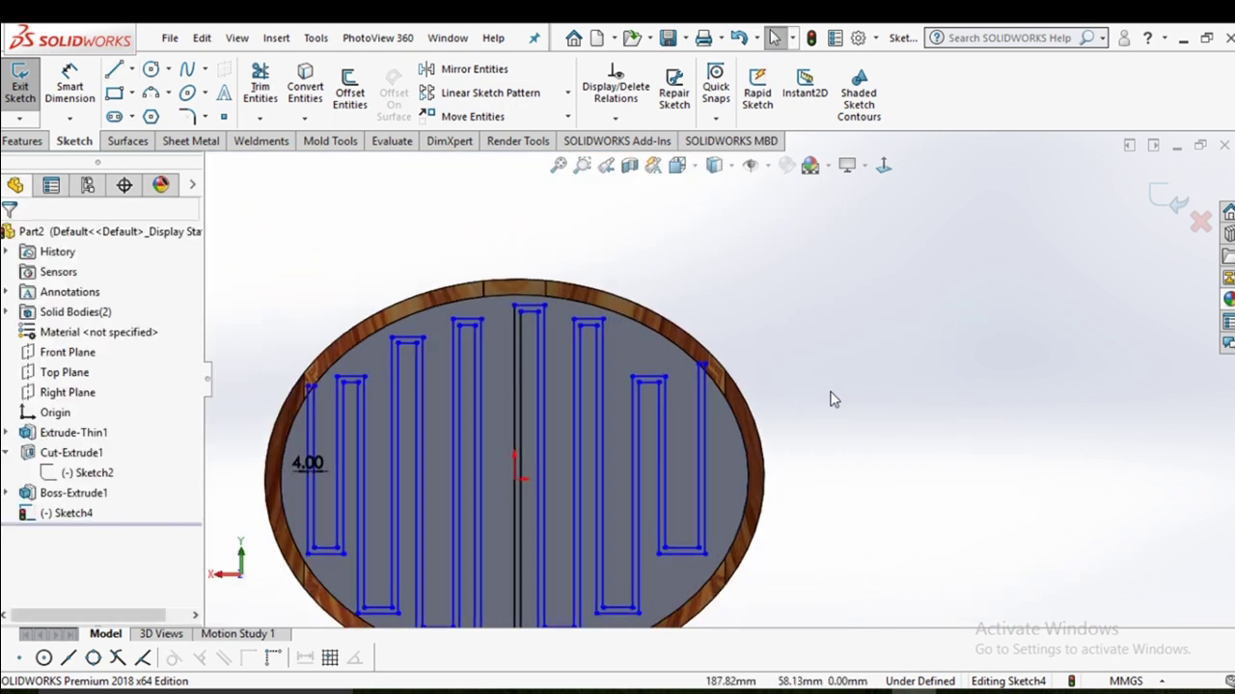
pyautogui.scroll(1, 833, 399)
pyautogui.press('d')
pyautogui.scroll(-1, 703, 440)
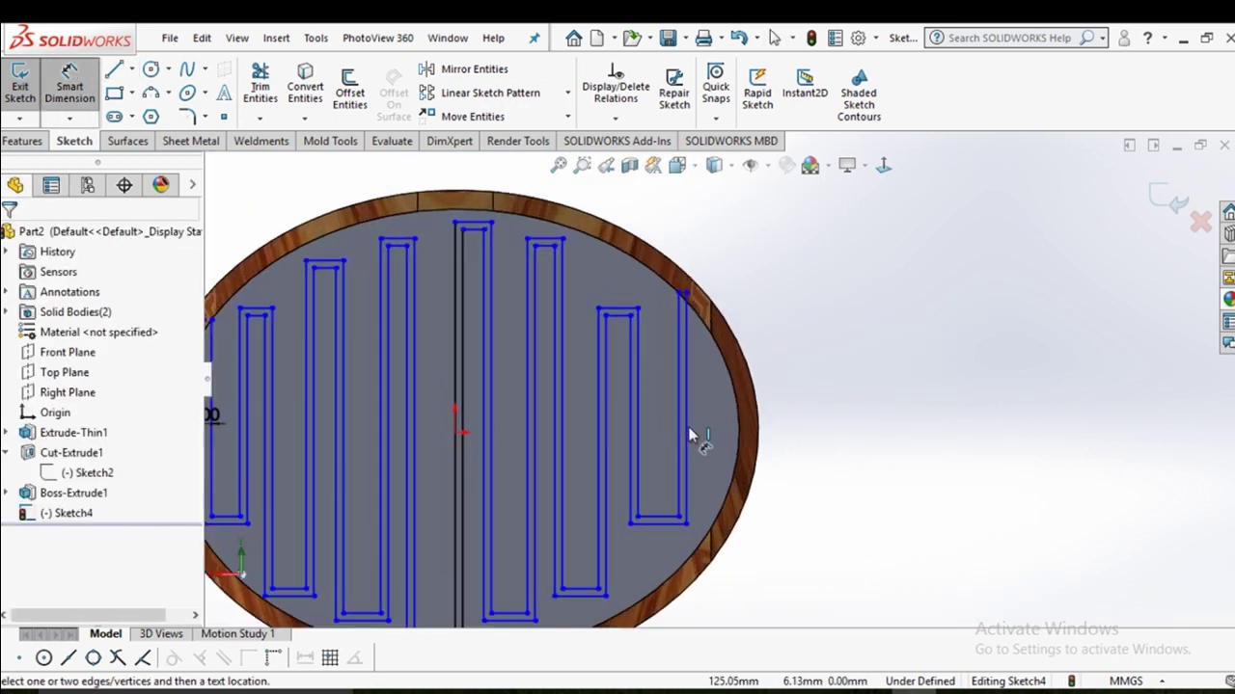
pyautogui.click(678, 415)
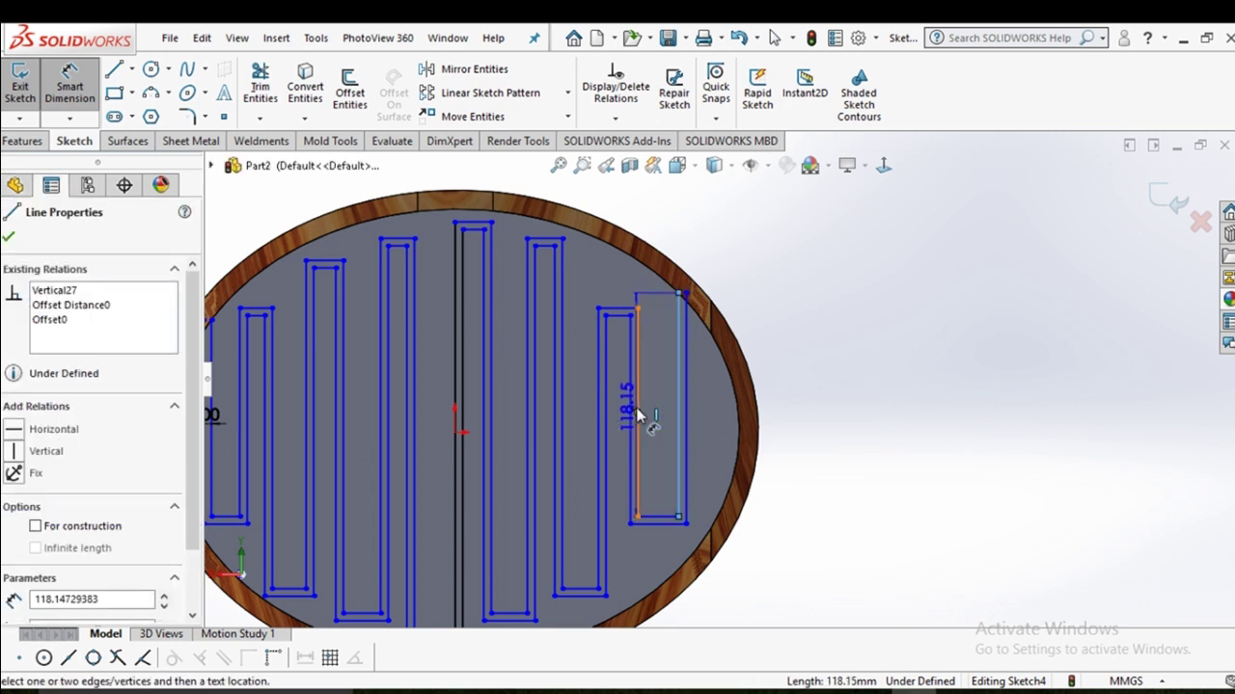
pyautogui.click(636, 412)
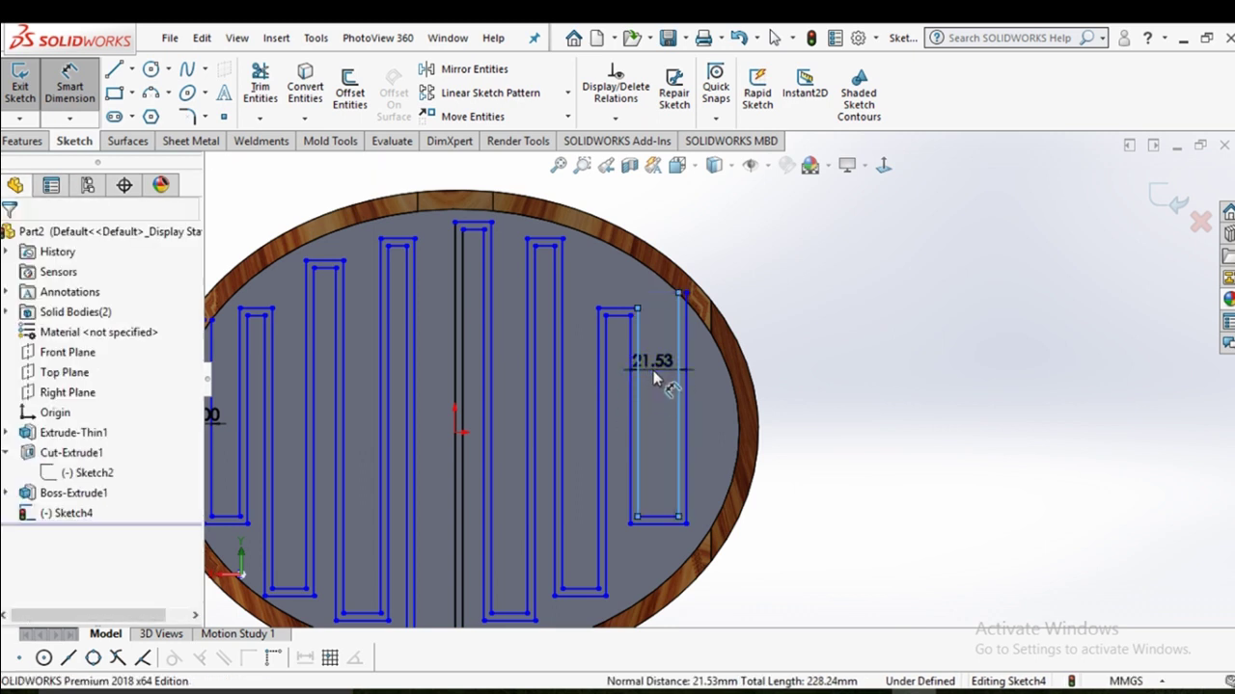
pyautogui.click(653, 371)
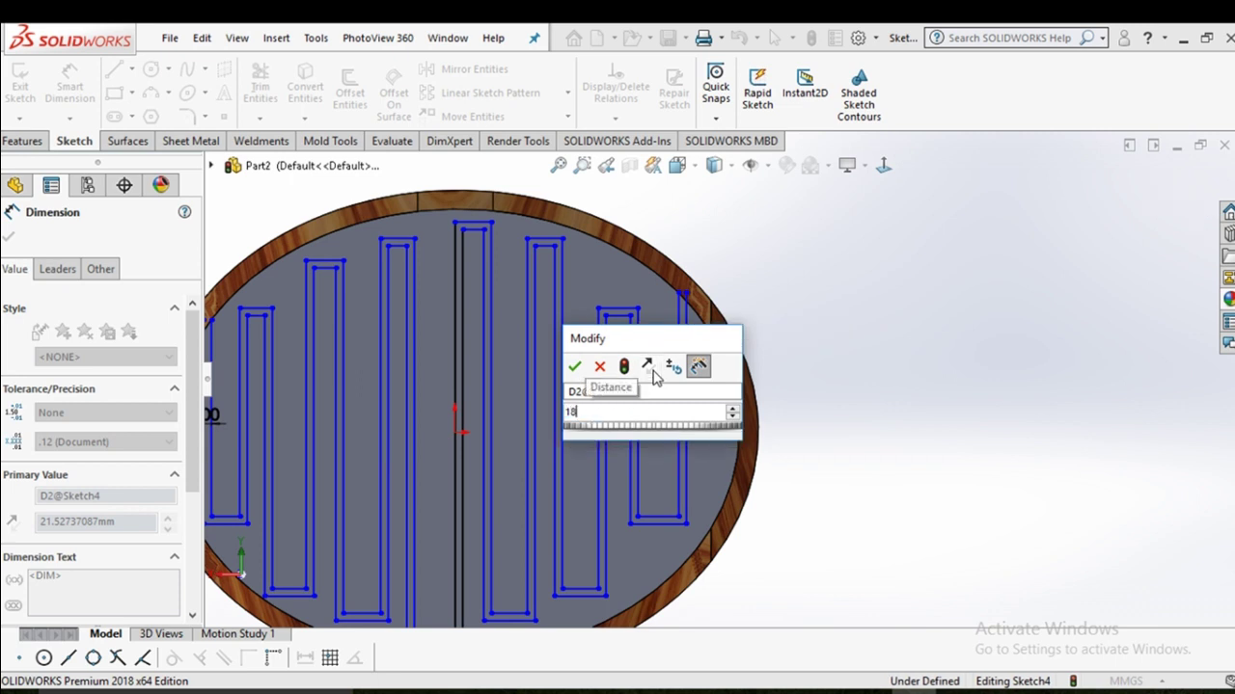
pyautogui.press('Escape')
pyautogui.write('18')
pyautogui.press('Return')
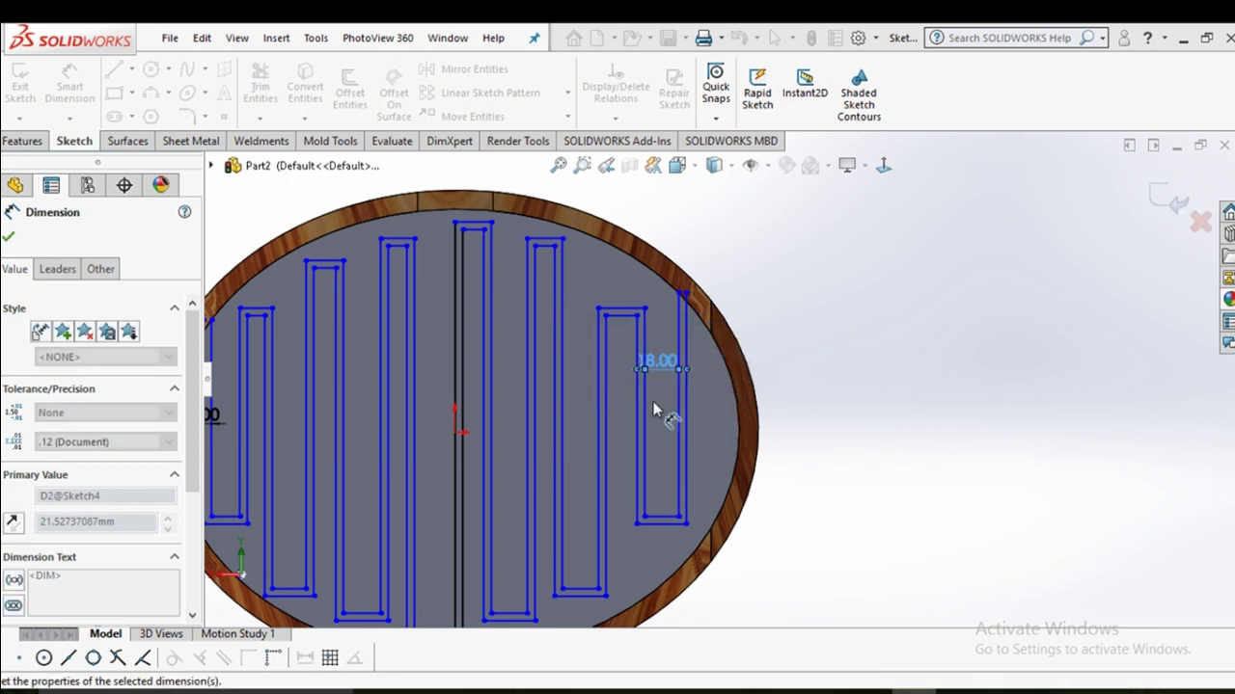
# Set the next three slot gaps (16.44, 17.51, 9.96) to 18 mm each.
pyautogui.scroll(-1, 638, 397)
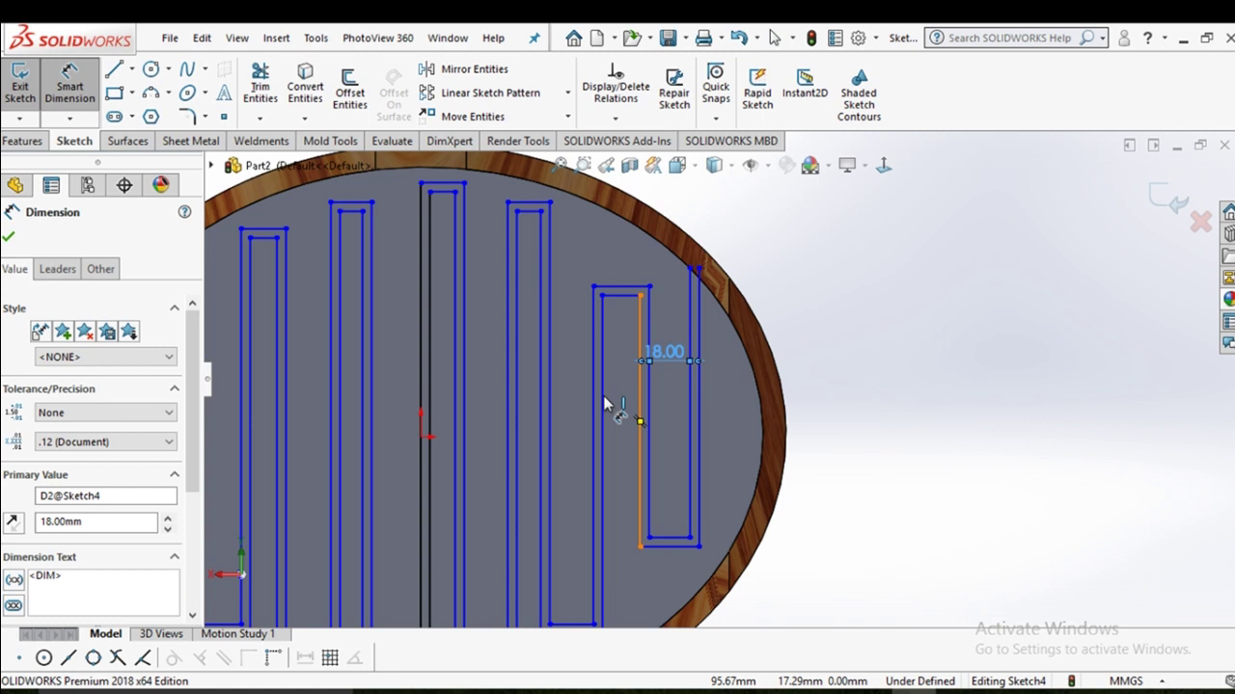
pyautogui.click(606, 403)
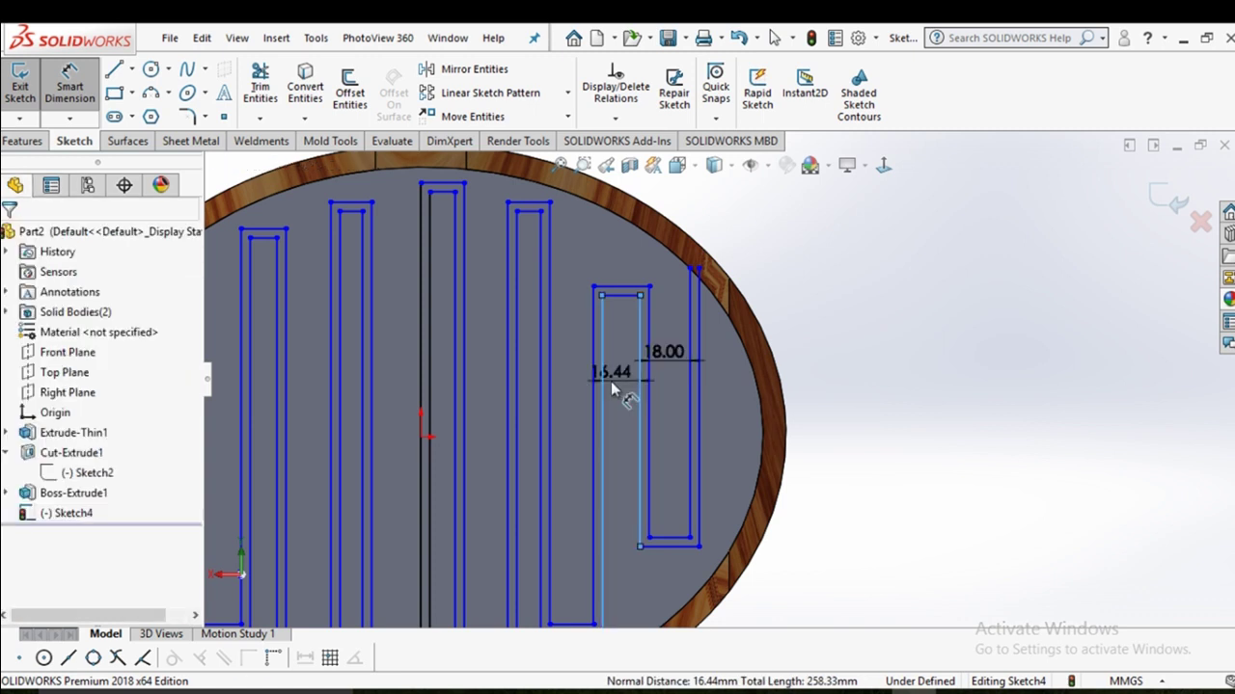
pyautogui.click(610, 389)
pyautogui.write('18')
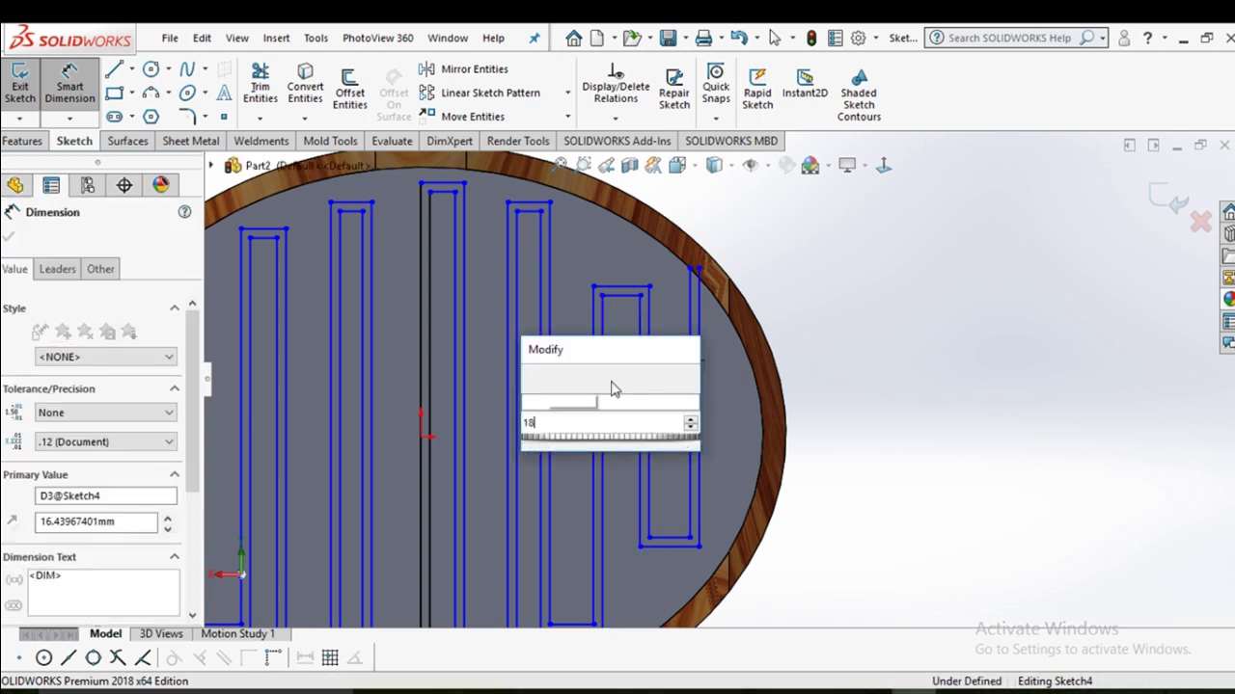
pyautogui.press('Return')
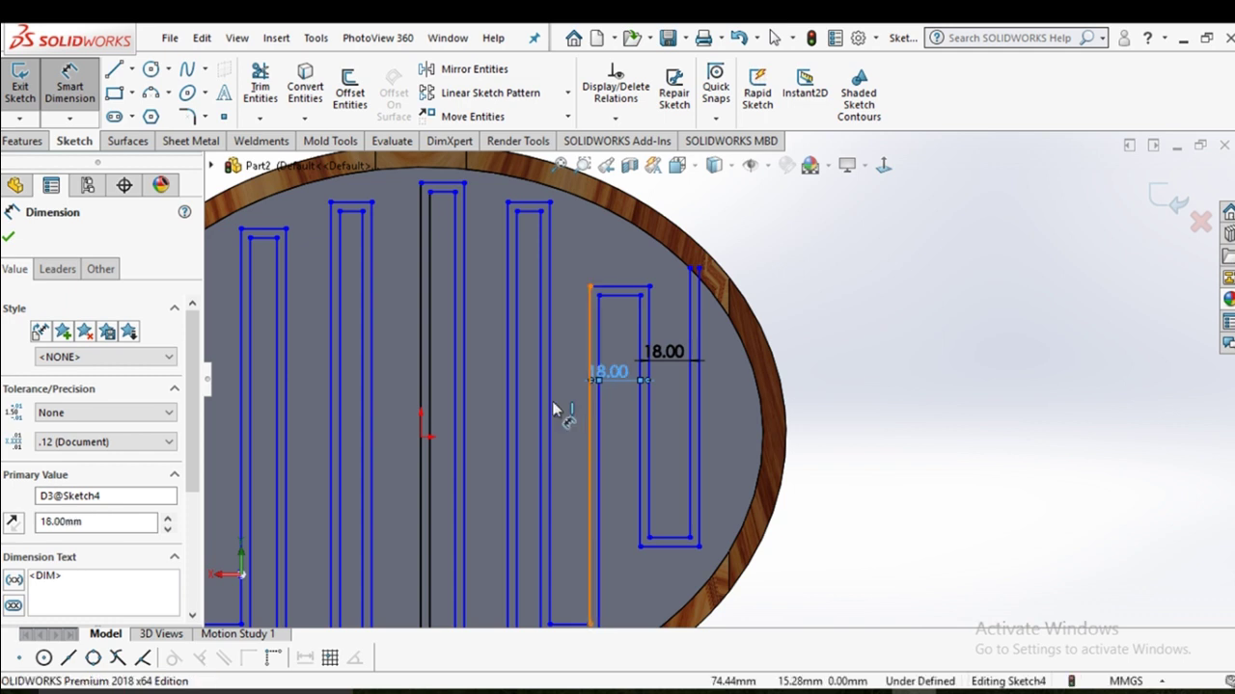
pyautogui.click(552, 400)
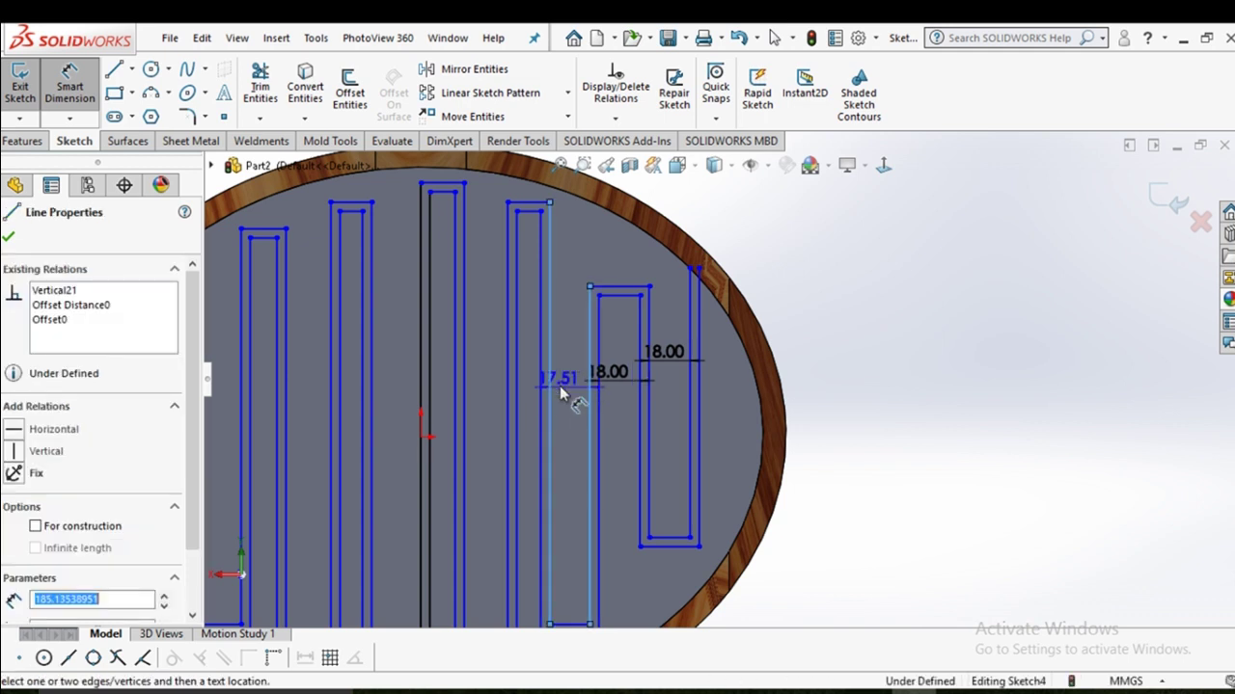
pyautogui.click(561, 352)
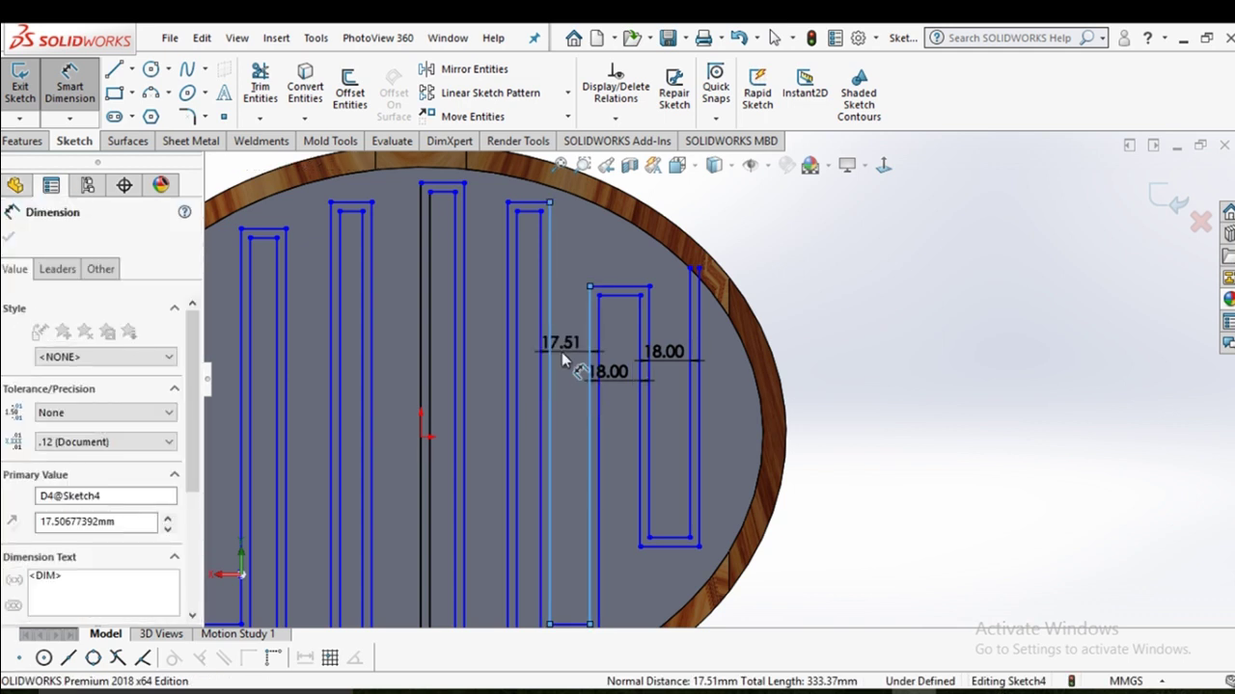
pyautogui.write('18')
pyautogui.press('Return')
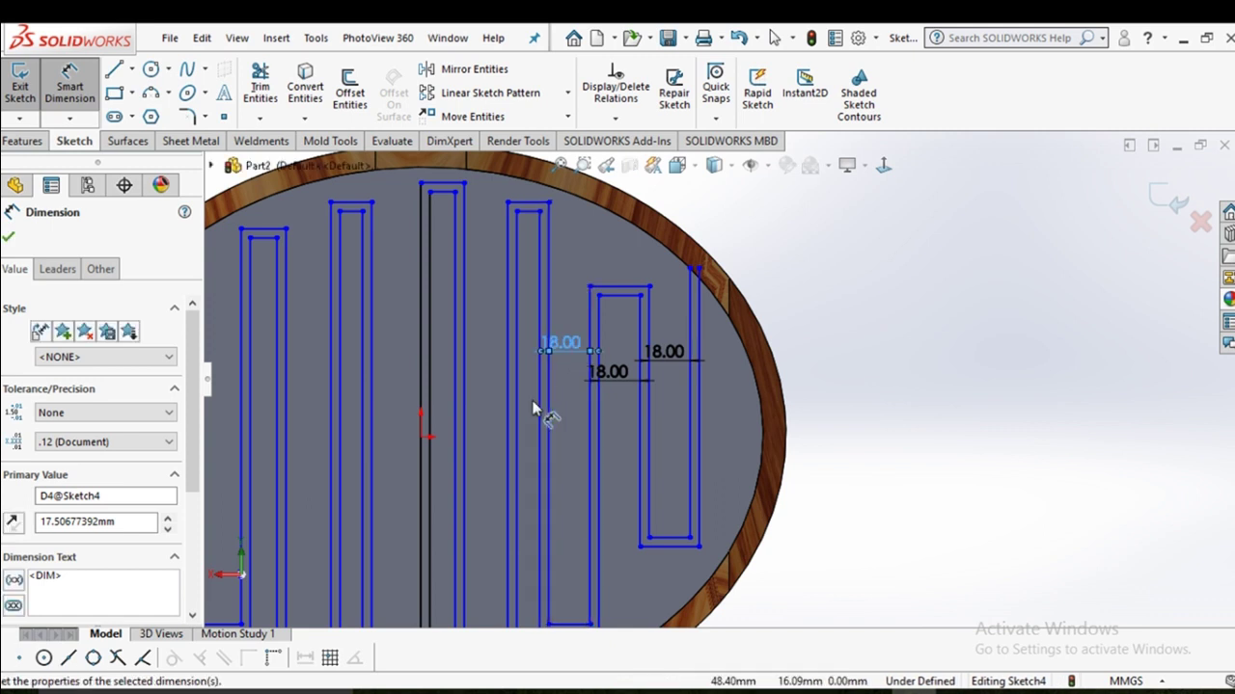
pyautogui.click(540, 408)
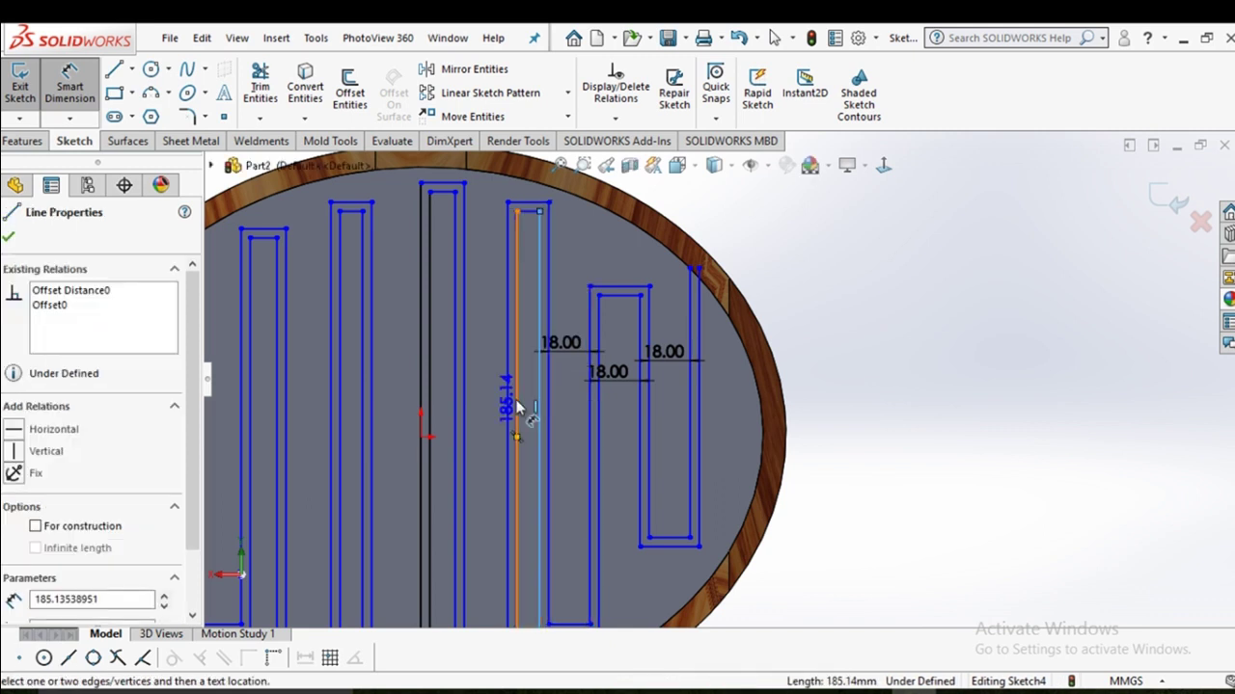
pyautogui.click(517, 405)
pyautogui.click(528, 408)
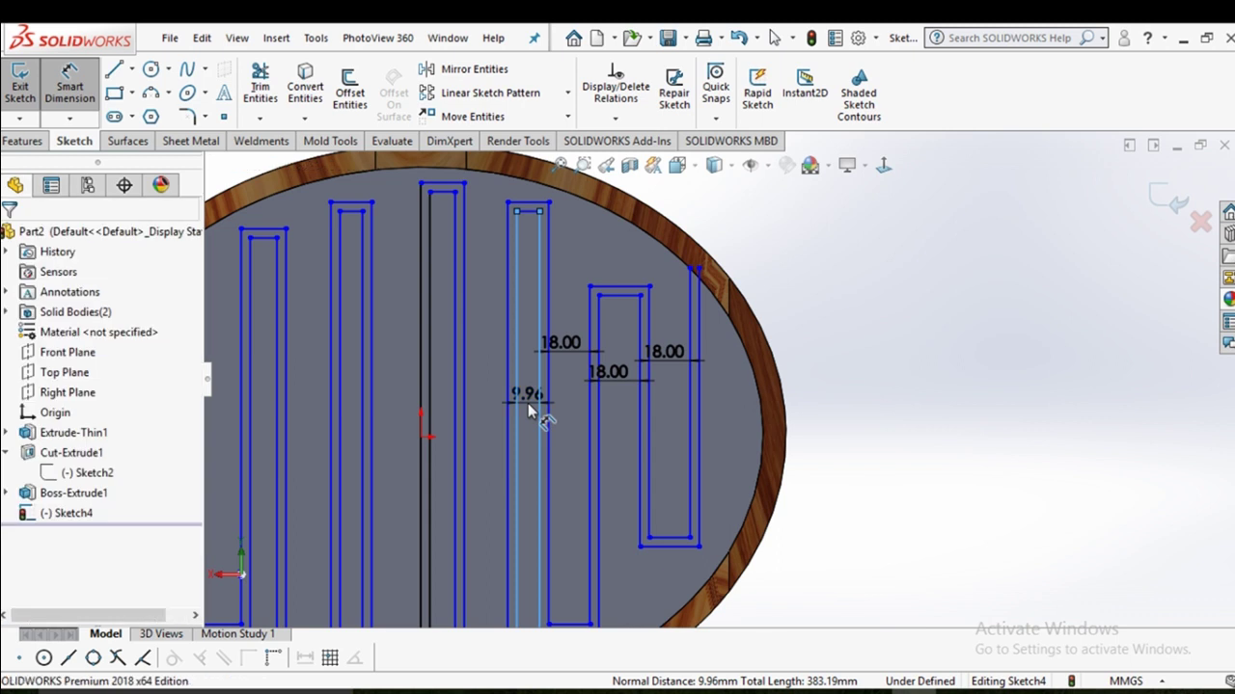
pyautogui.doubleClick(528, 403)
pyautogui.write('1')
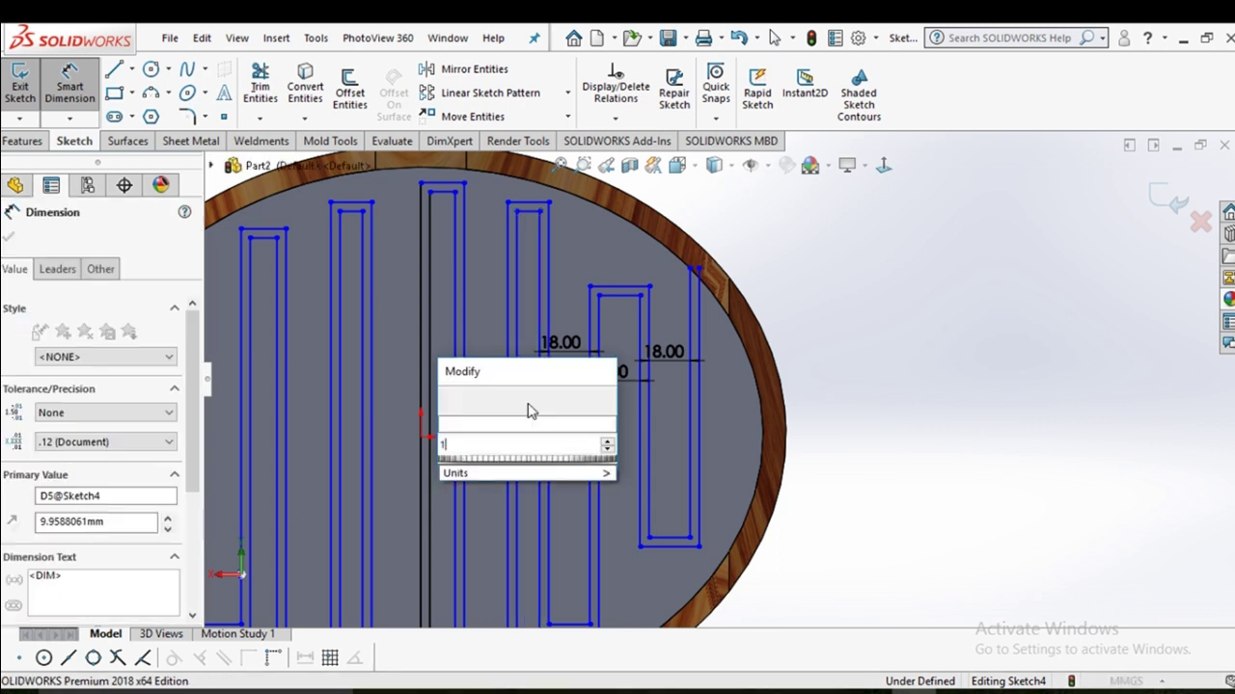
pyautogui.press('Return')
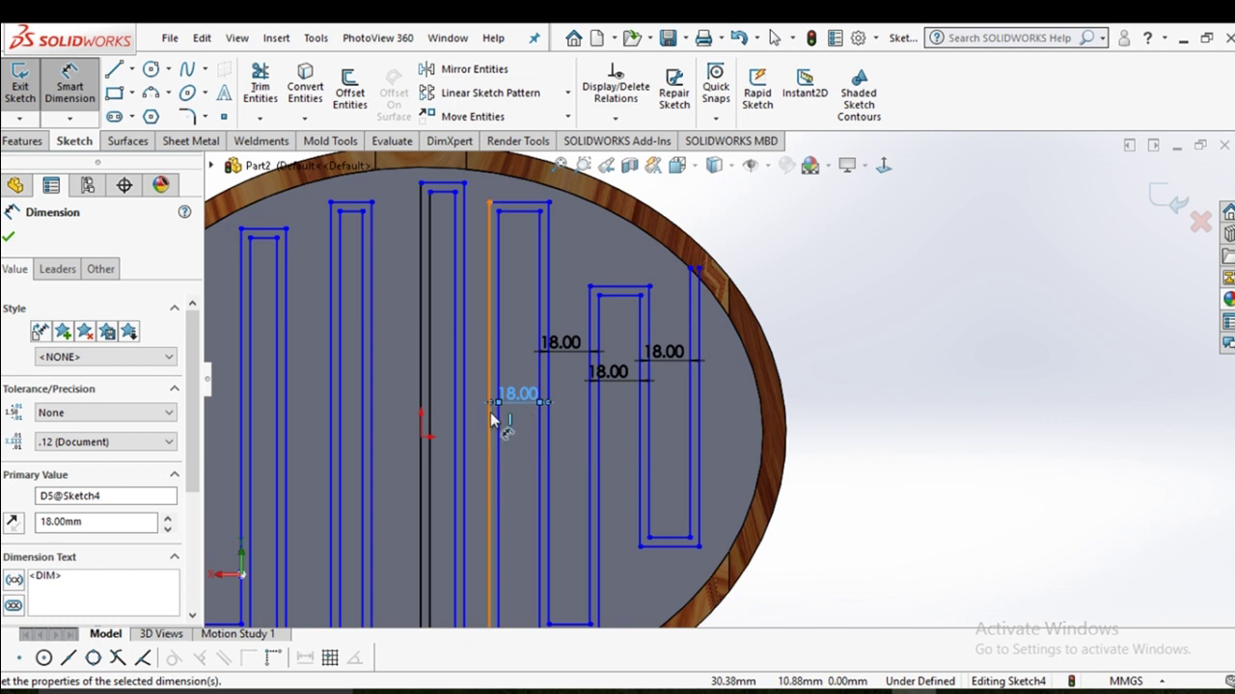
pyautogui.click(663, 353)
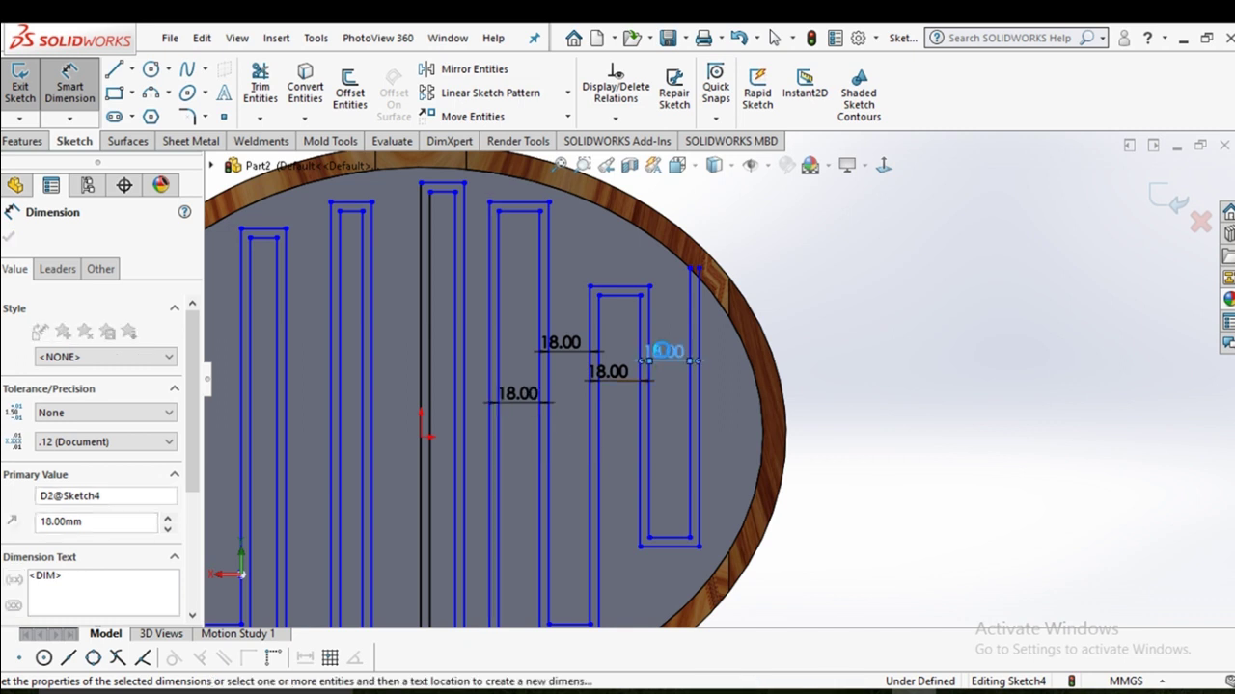
# Change the four existing 18.00 mm gap dimensions to 15 mm each.
pyautogui.doubleClick(663, 351)
pyautogui.write('15')
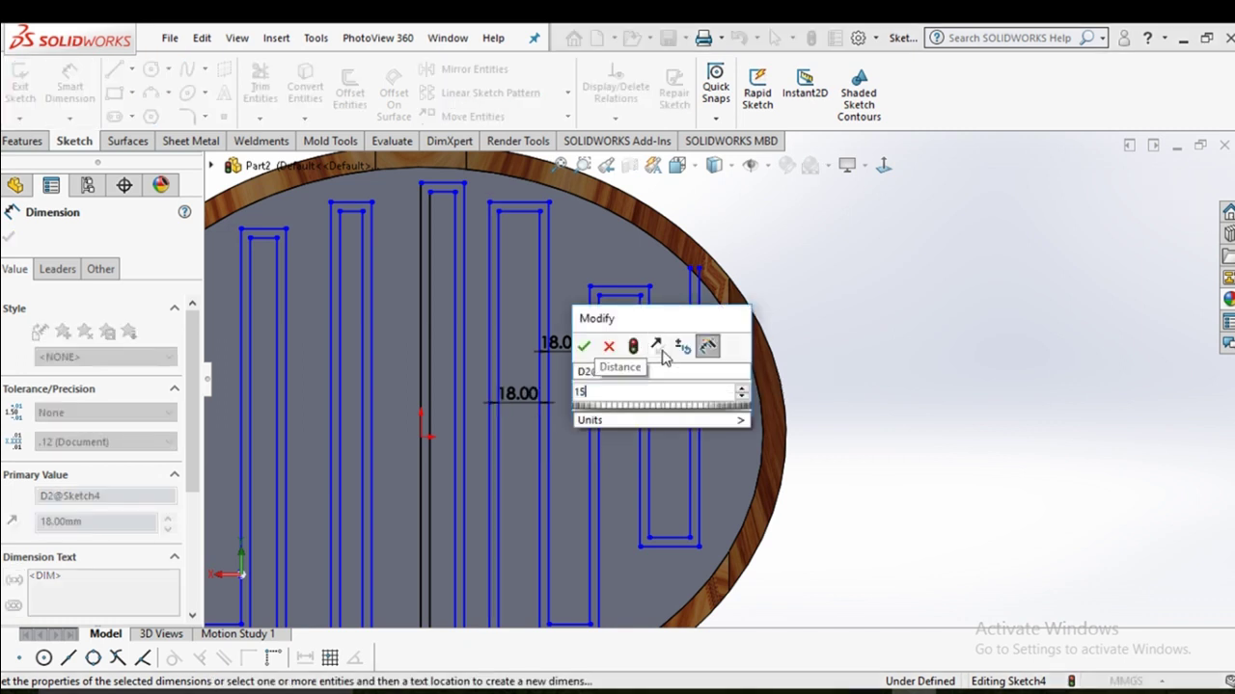
pyautogui.press('Return')
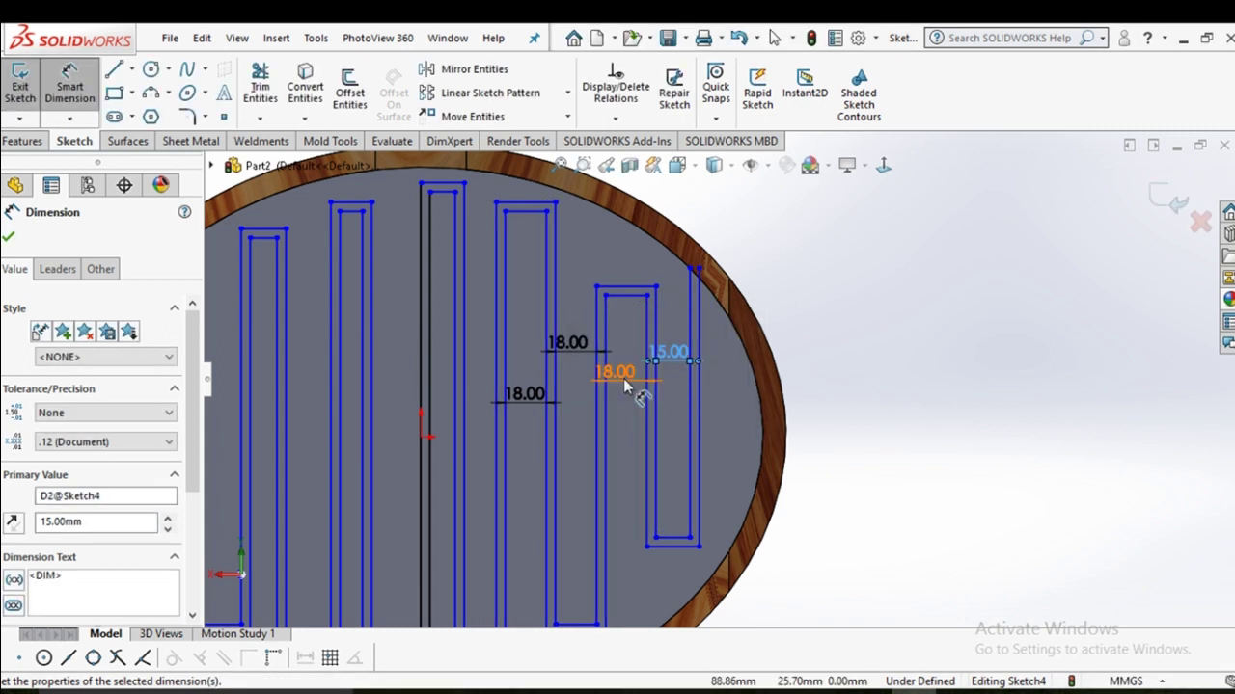
pyautogui.doubleClick(616, 372)
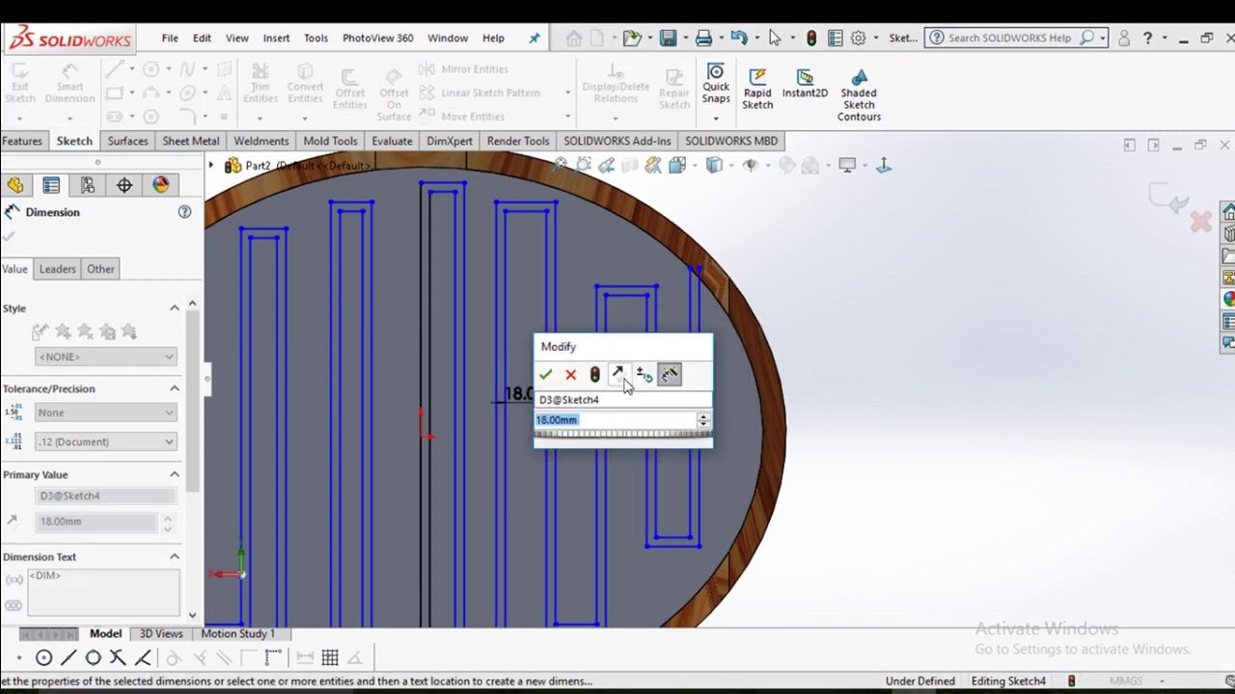
pyautogui.write('15')
pyautogui.press('Escape')
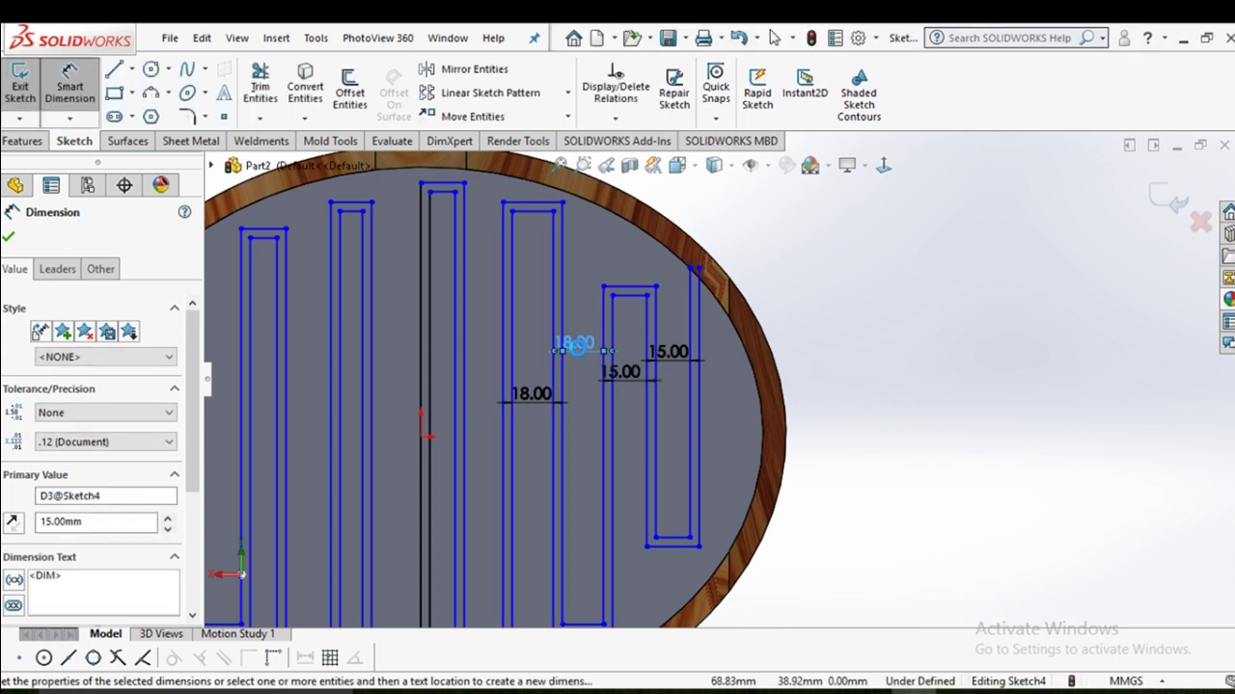
pyautogui.doubleClick(576, 344)
pyautogui.write('15')
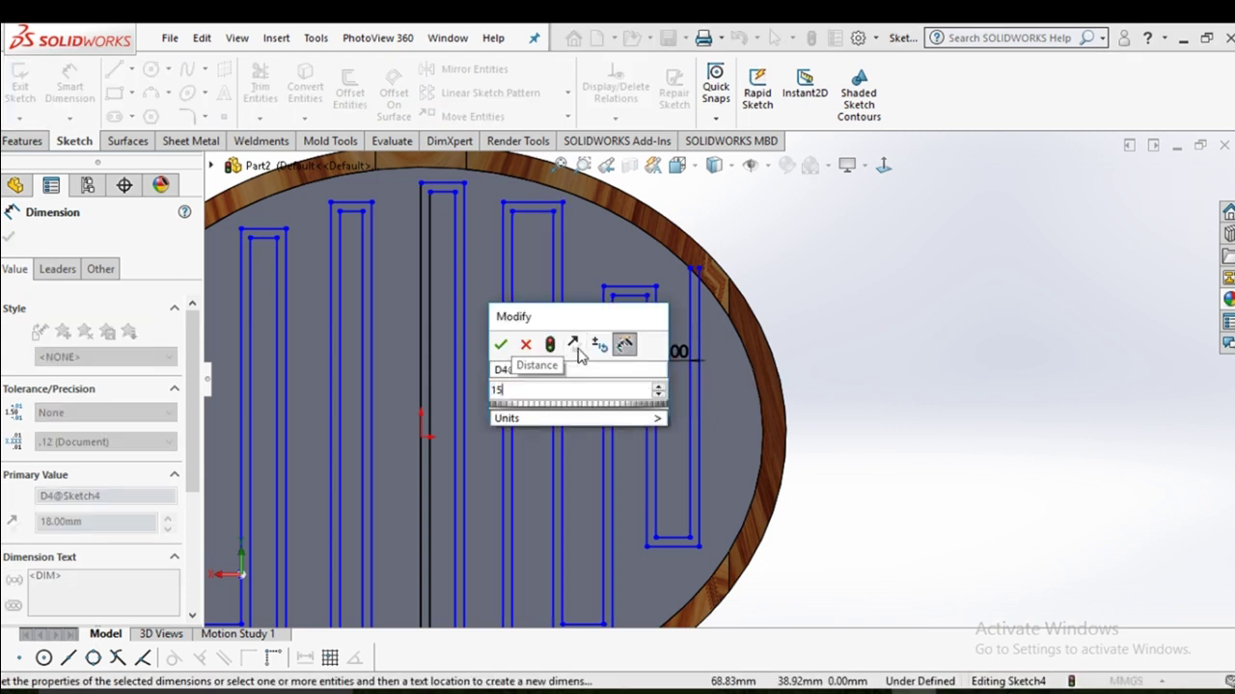
pyautogui.press('Return')
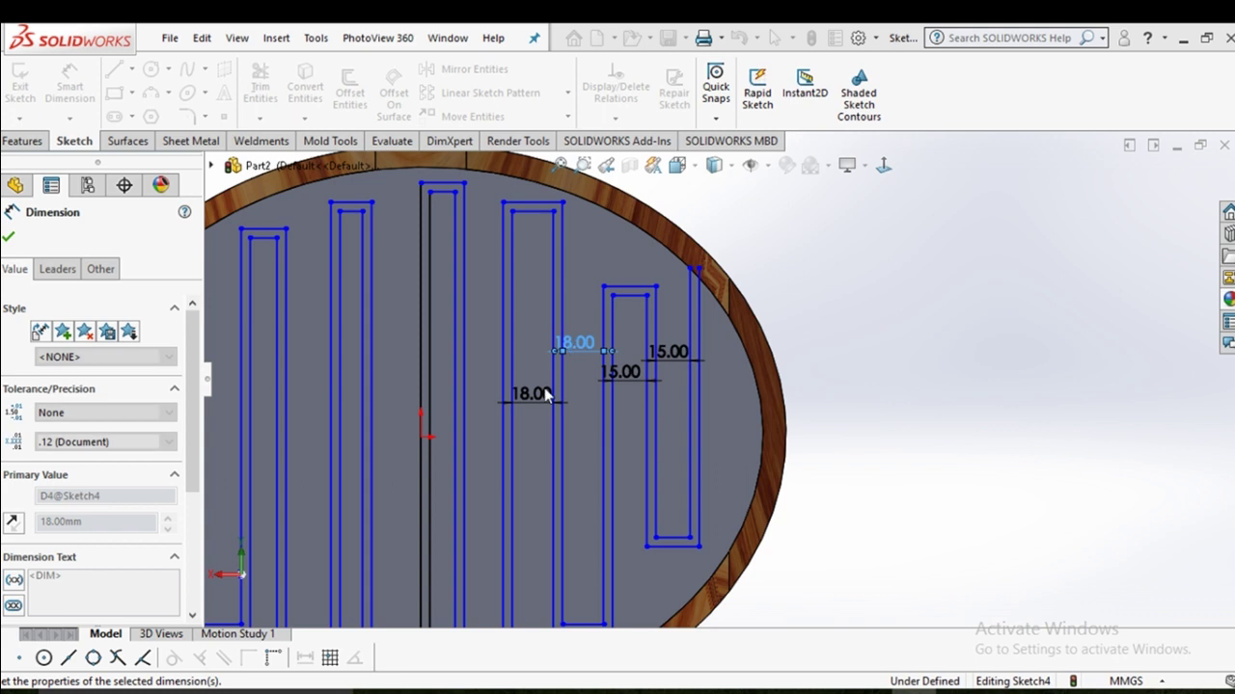
pyautogui.click(543, 395)
pyautogui.doubleClick(538, 395)
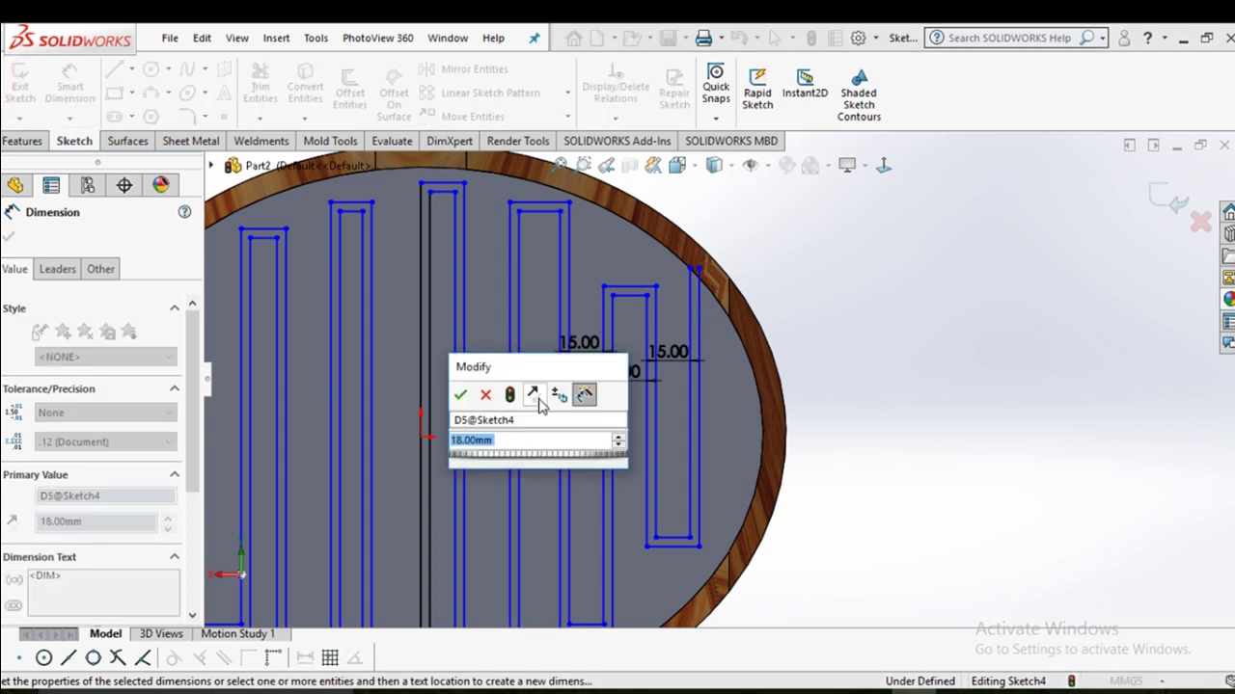
pyautogui.write('15')
pyautogui.press('Return')
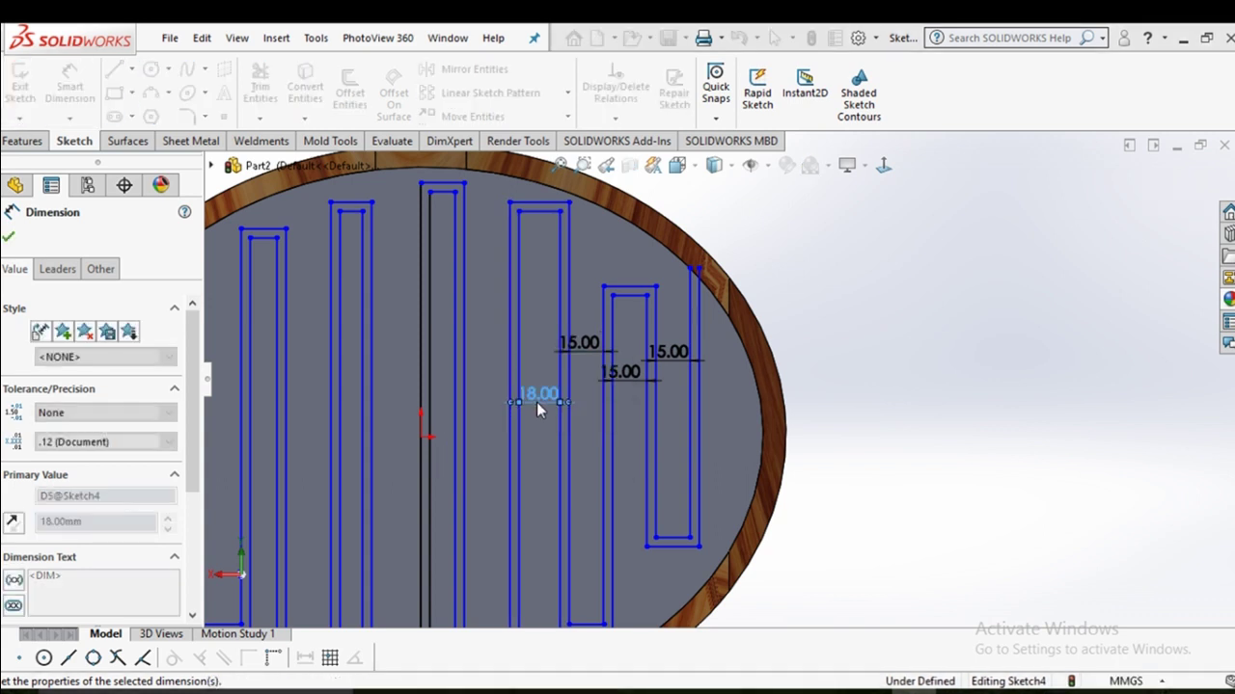
# Dimension the two gaps nearest the centre line at 15 mm each.
pyautogui.click(464, 417)
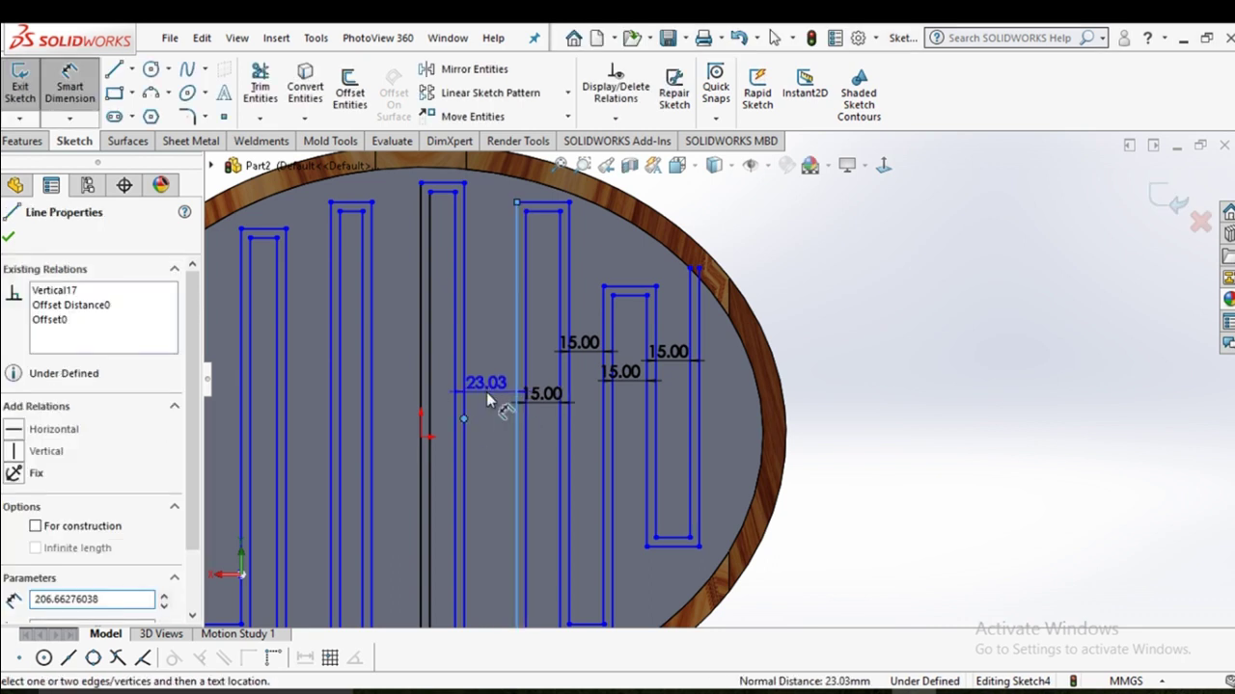
pyautogui.click(486, 391)
pyautogui.write('15')
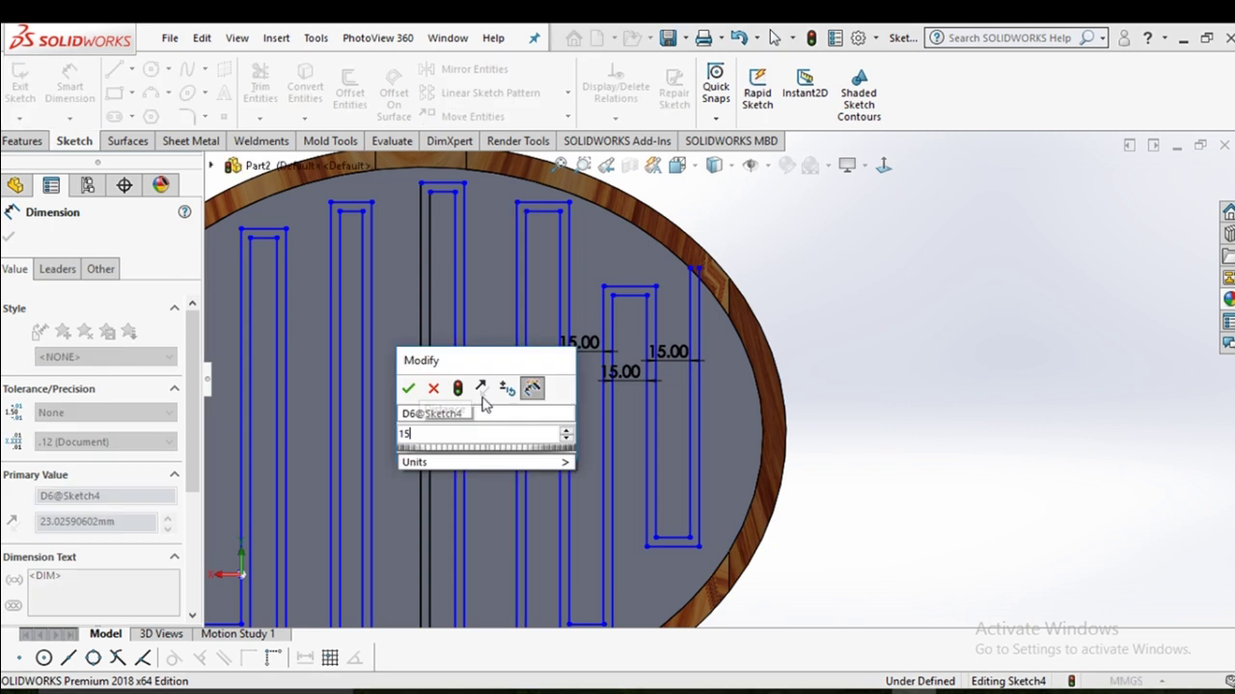
pyautogui.click(407, 388)
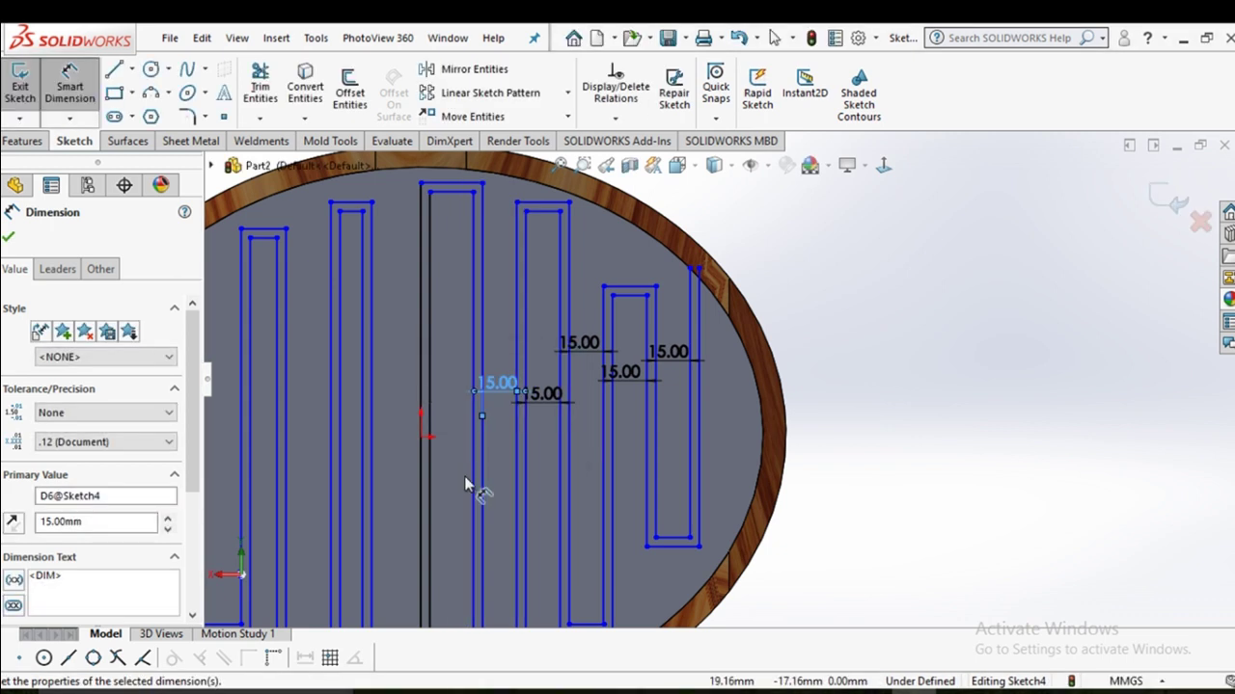
pyautogui.click(472, 455)
pyautogui.click(429, 448)
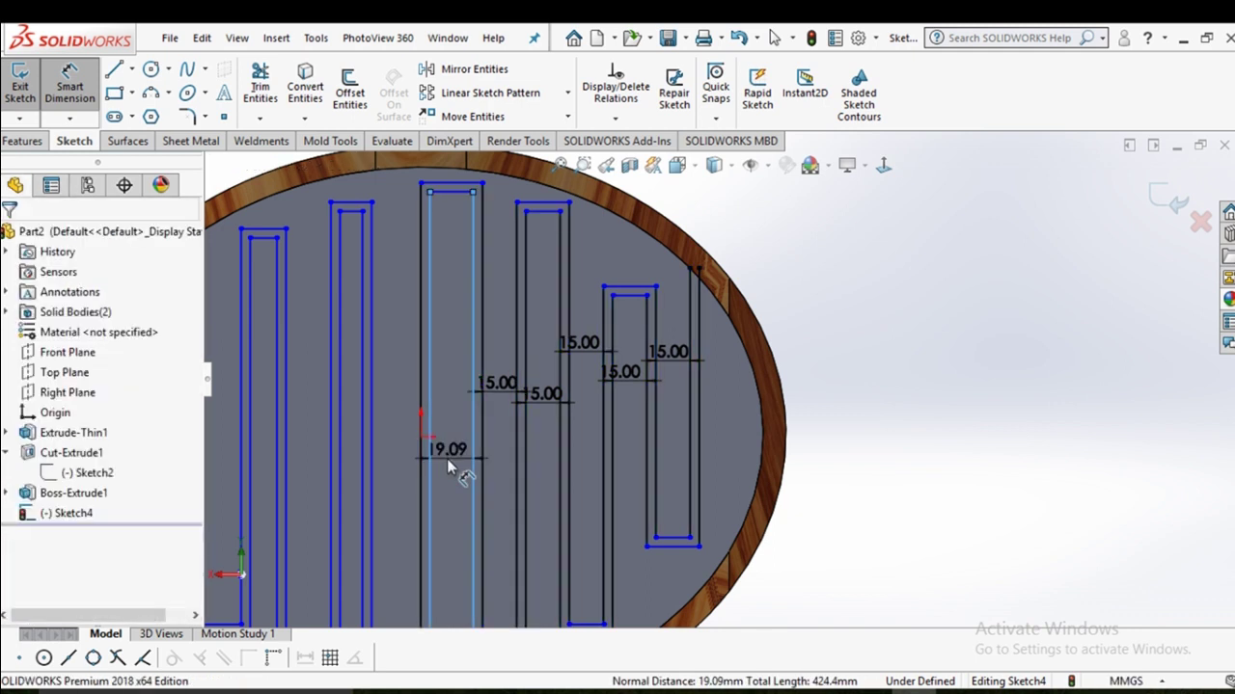
pyautogui.click(447, 463)
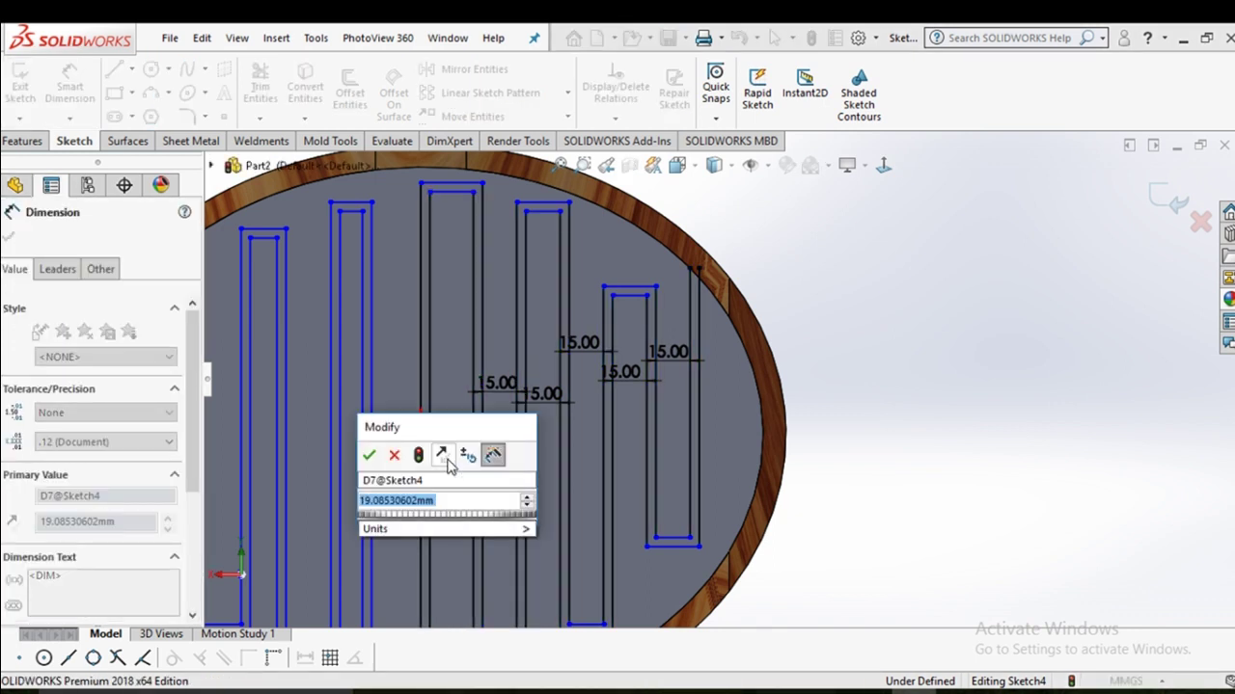
pyautogui.write('15')
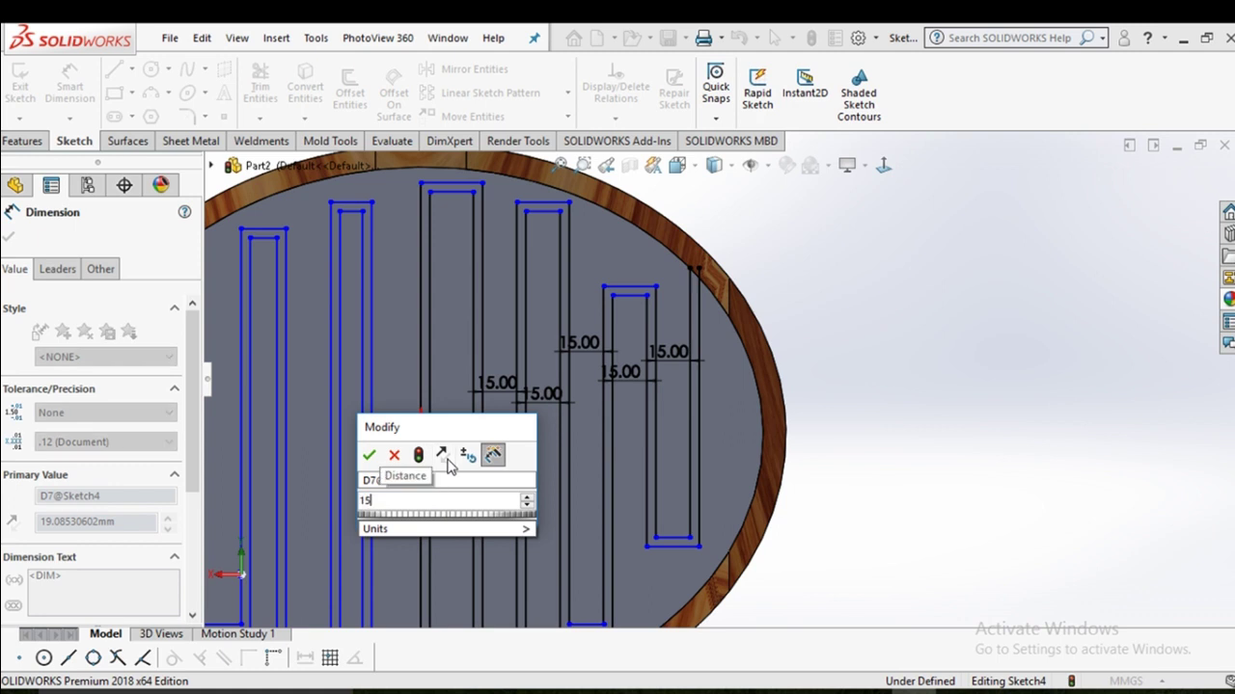
pyautogui.press('Return')
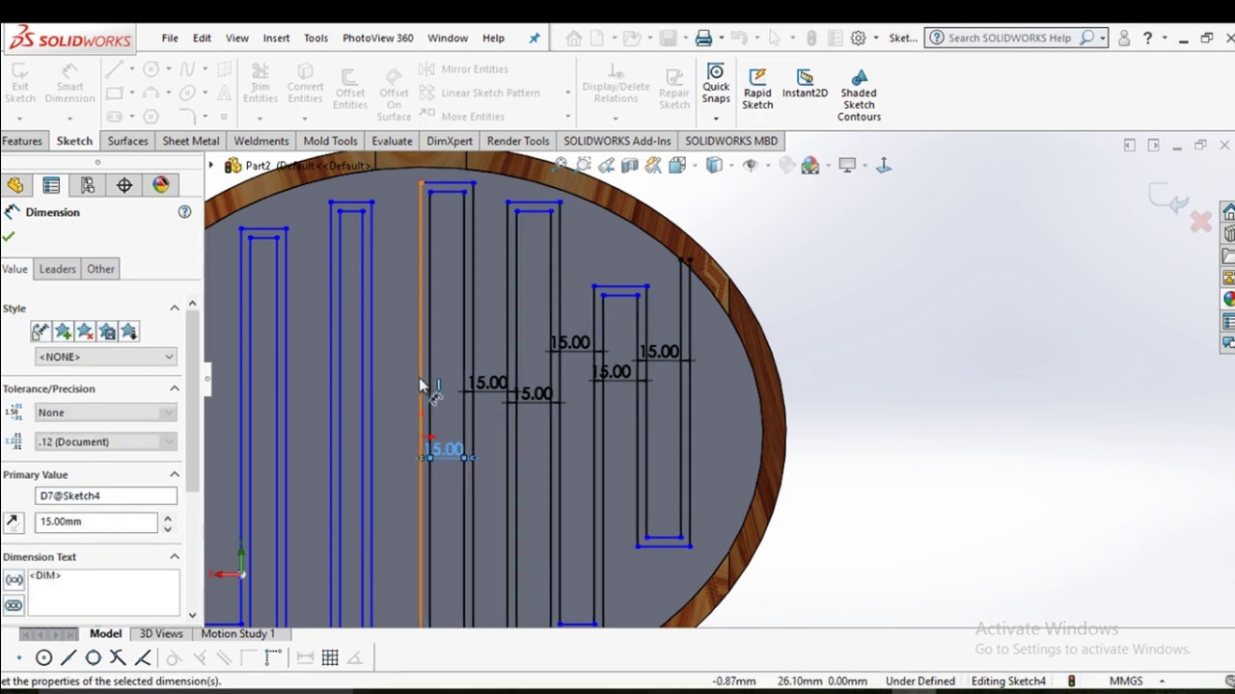
# Dimension the next three slot gaps leftward, including the 16.37 and 21.05 ones, at 15 mm.
pyautogui.click(421, 386)
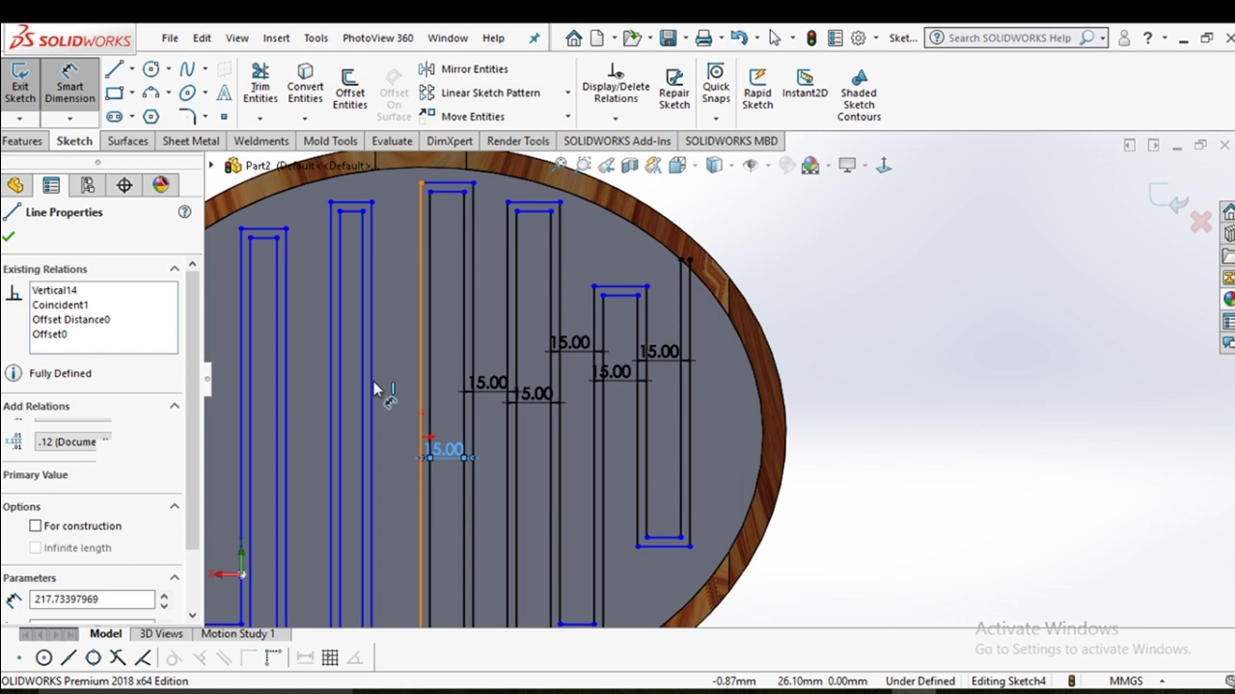
pyautogui.click(373, 391)
pyautogui.click(405, 376)
pyautogui.write('15')
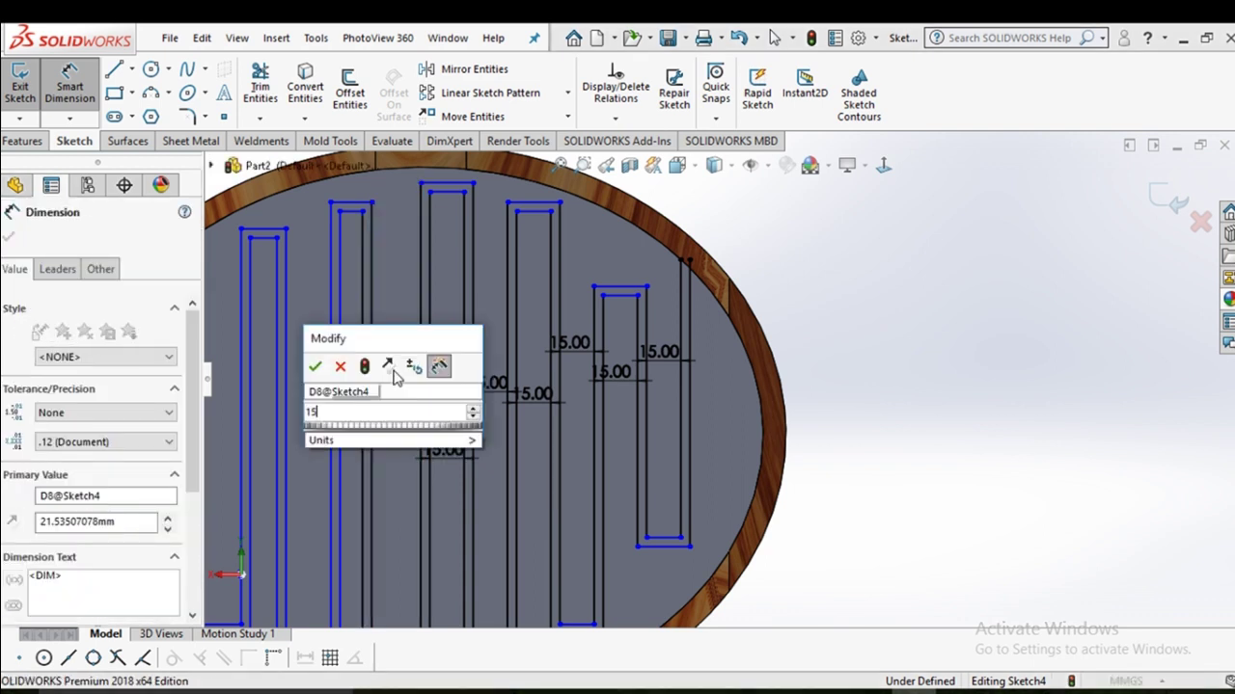
pyautogui.press('Return')
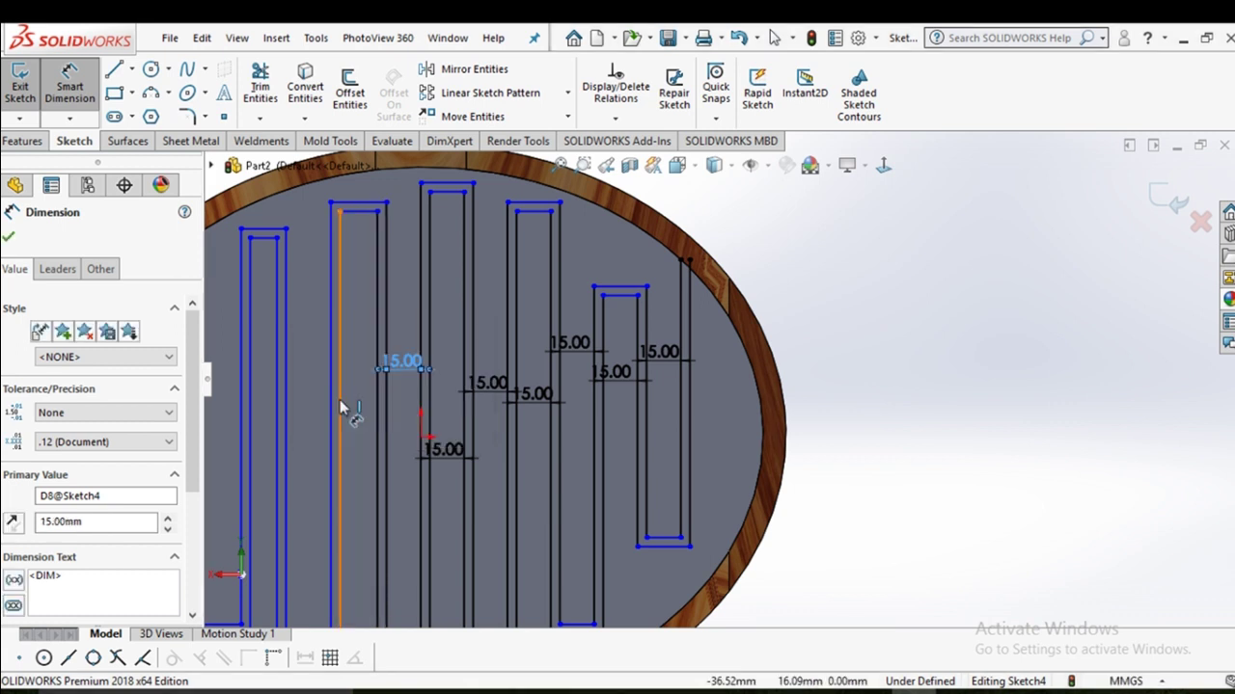
pyautogui.click(339, 413)
pyautogui.click(378, 407)
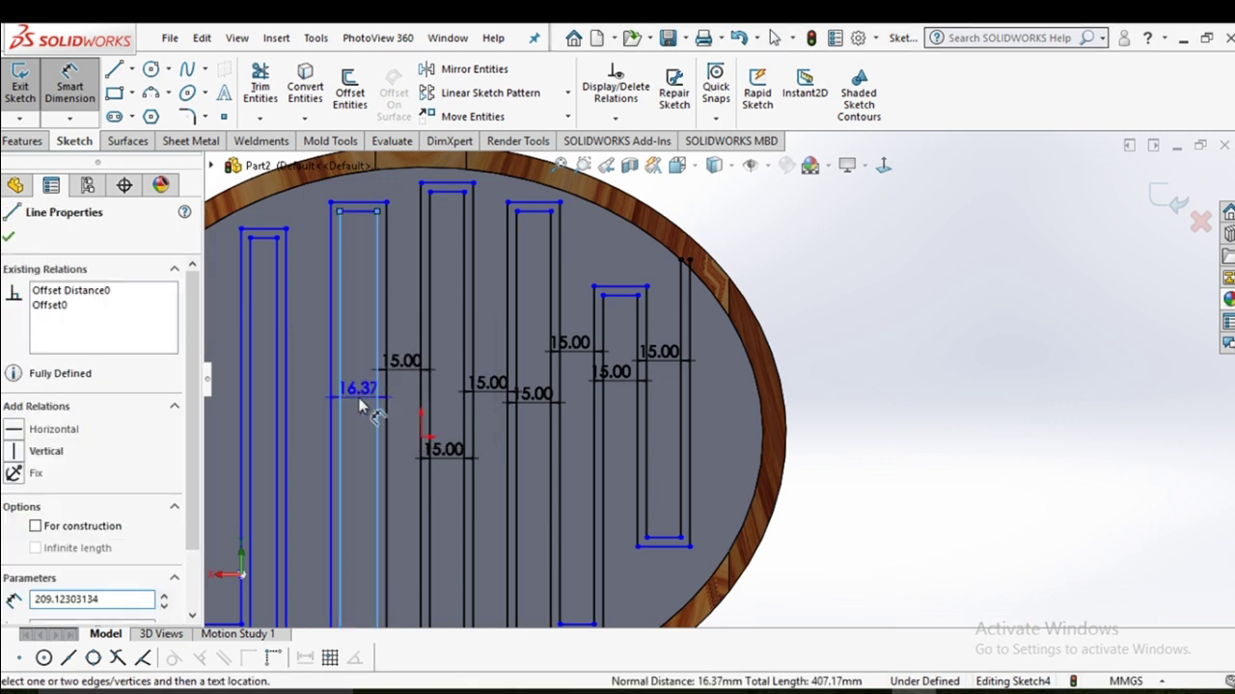
pyautogui.click(359, 405)
pyautogui.write('15')
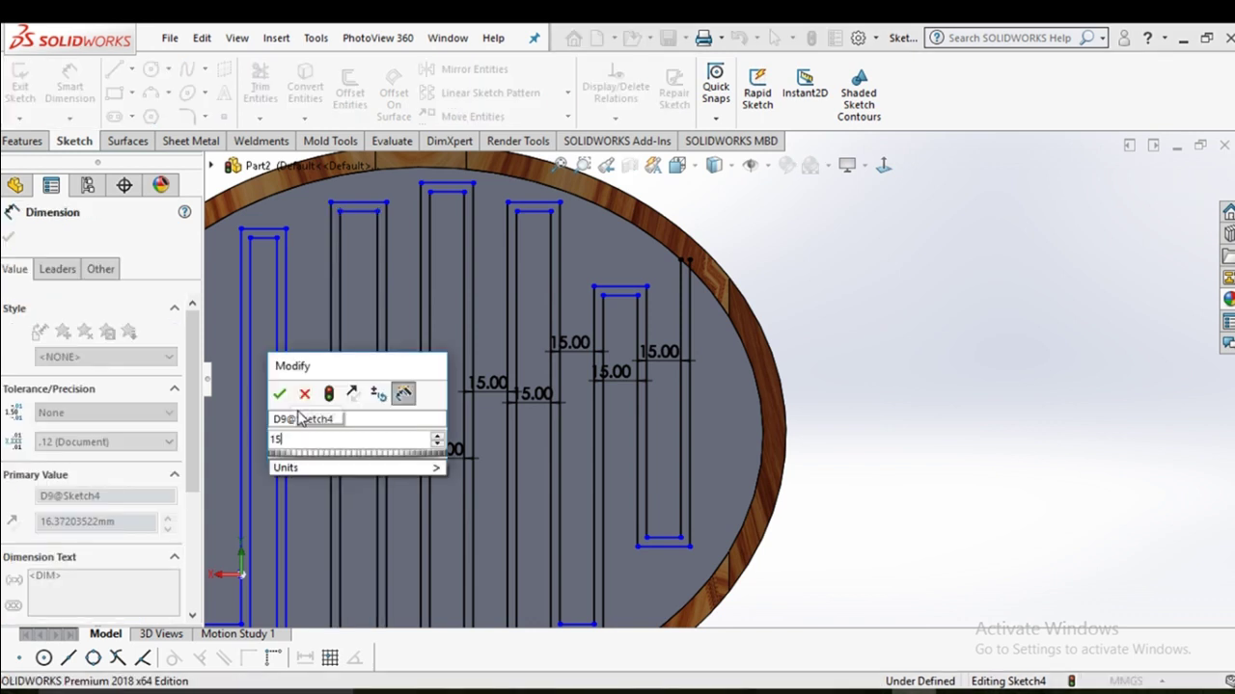
pyautogui.click(278, 394)
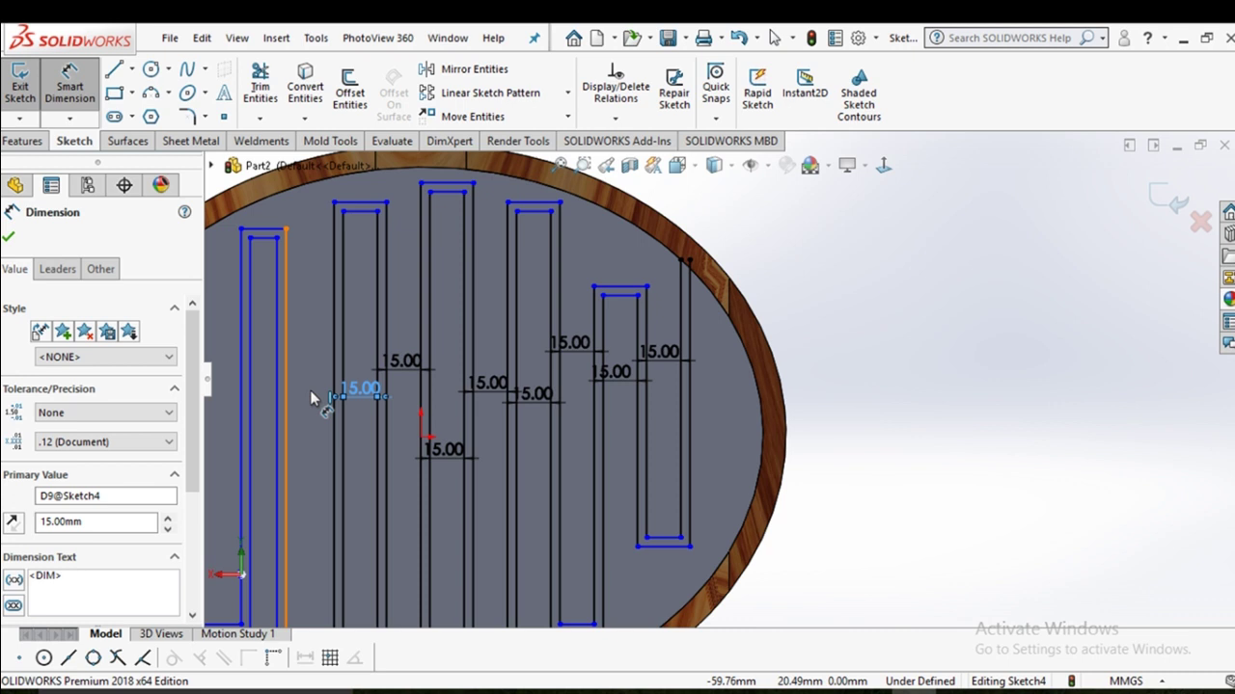
pyautogui.click(309, 389)
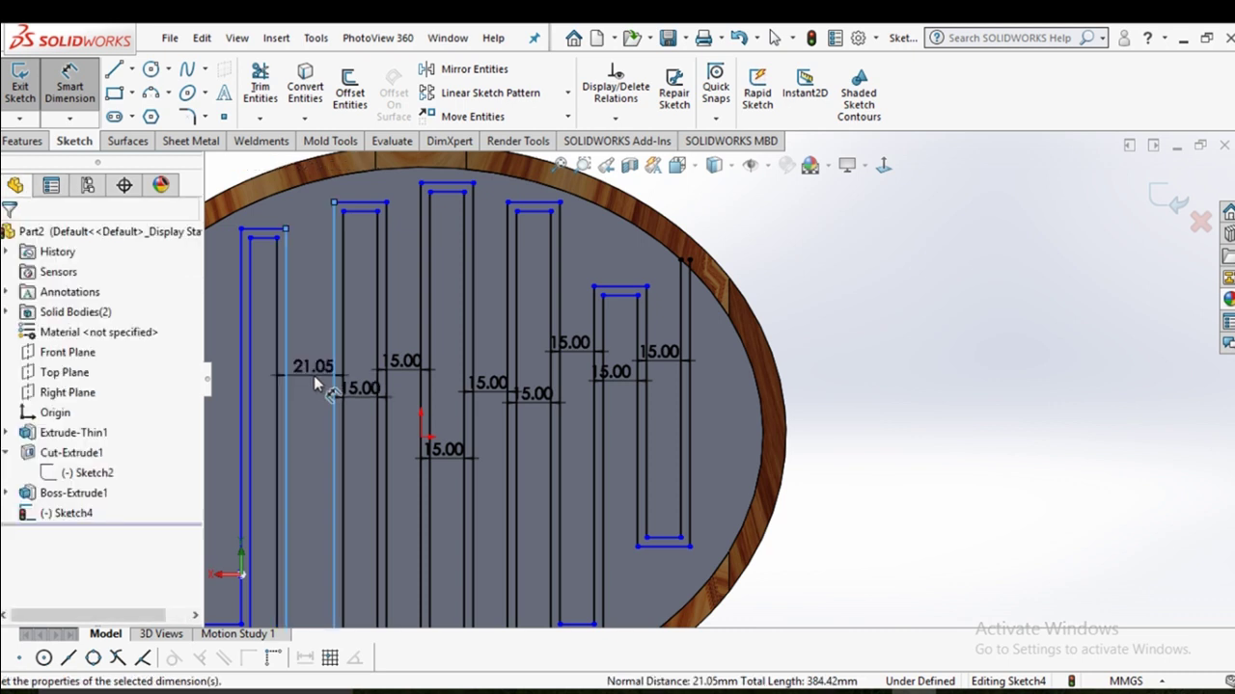
pyautogui.click(312, 379)
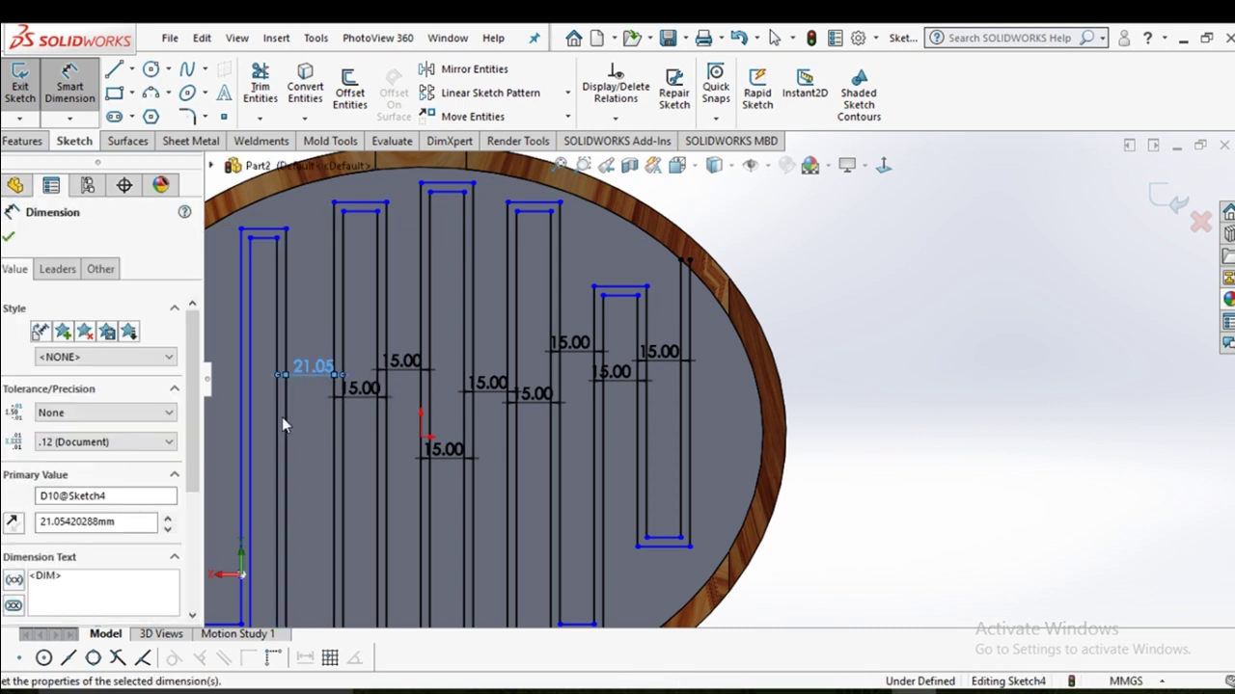
pyautogui.write('15')
pyautogui.press('Return')
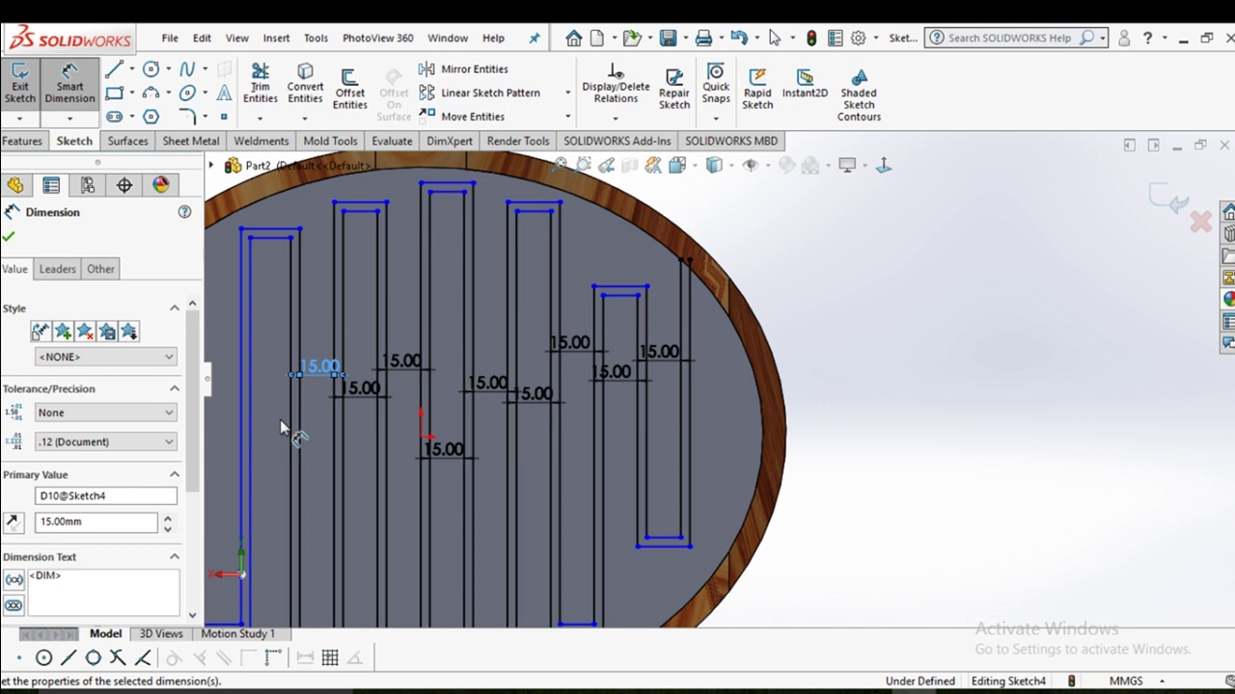
# Dimension the next two left slot gaps, including the 17.74 one, at 15 mm.
pyautogui.keyDown('ctrl'); pyautogui.moveTo(280, 419); pyautogui.dragTo(525, 366, button='middle'); pyautogui.keyUp('ctrl')
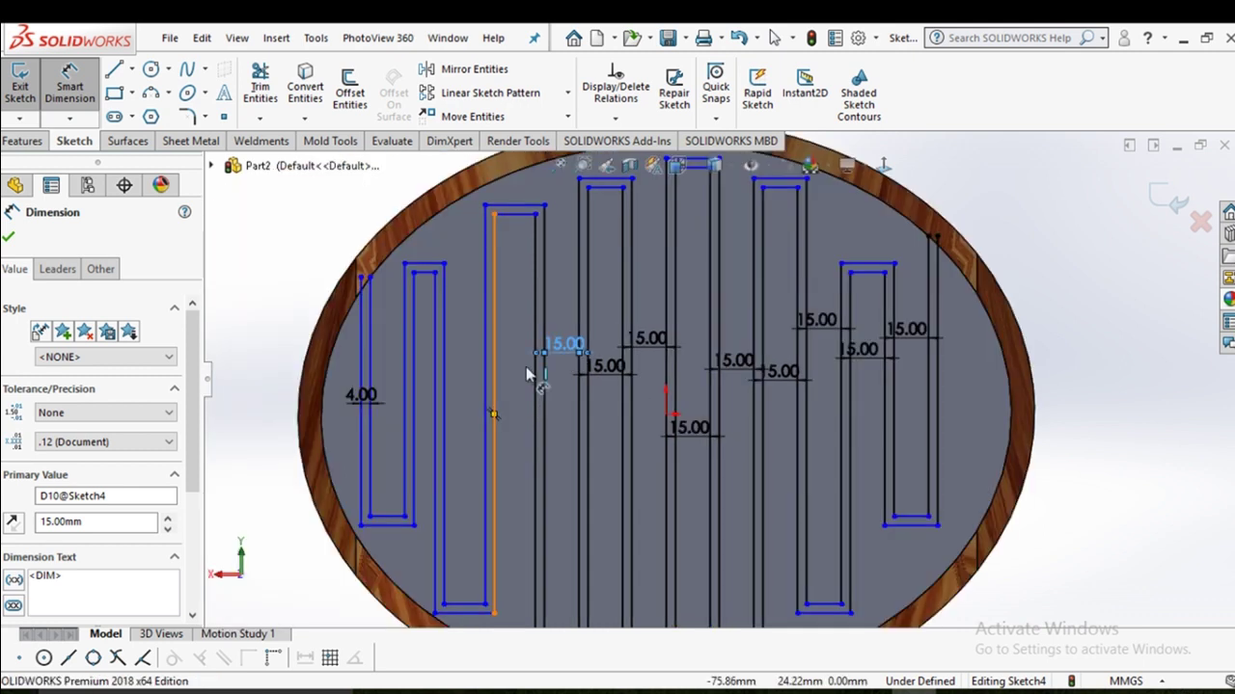
pyautogui.click(530, 373)
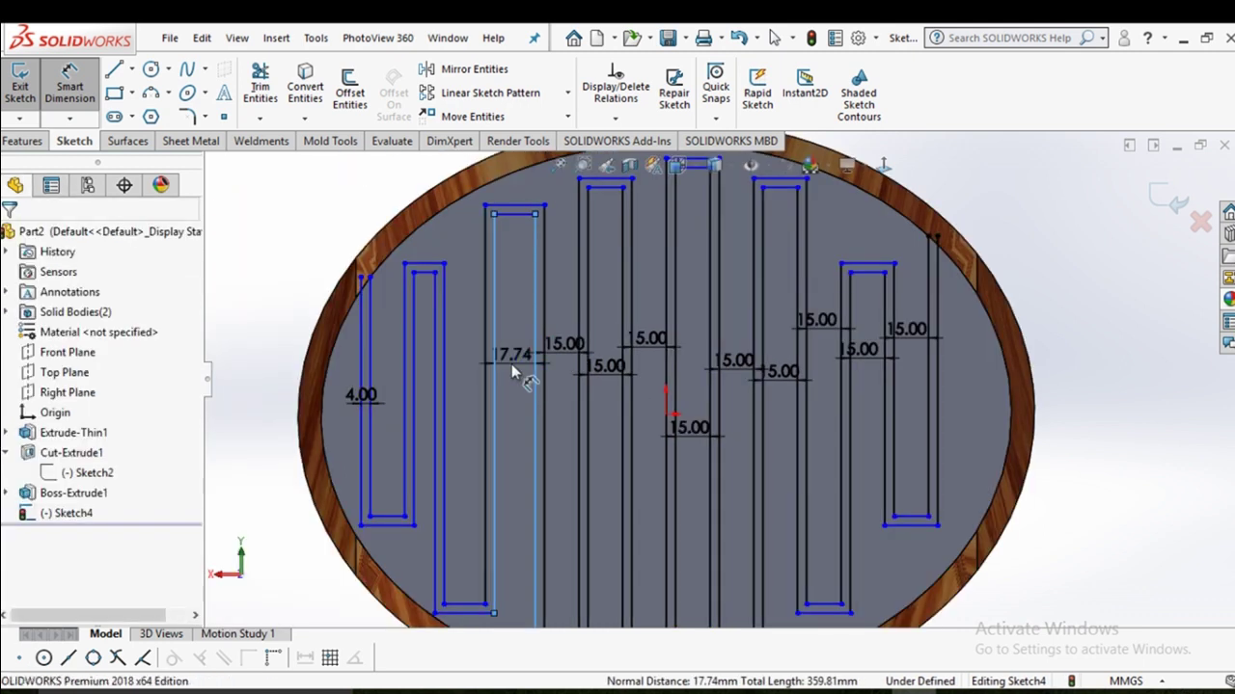
pyautogui.click(513, 373)
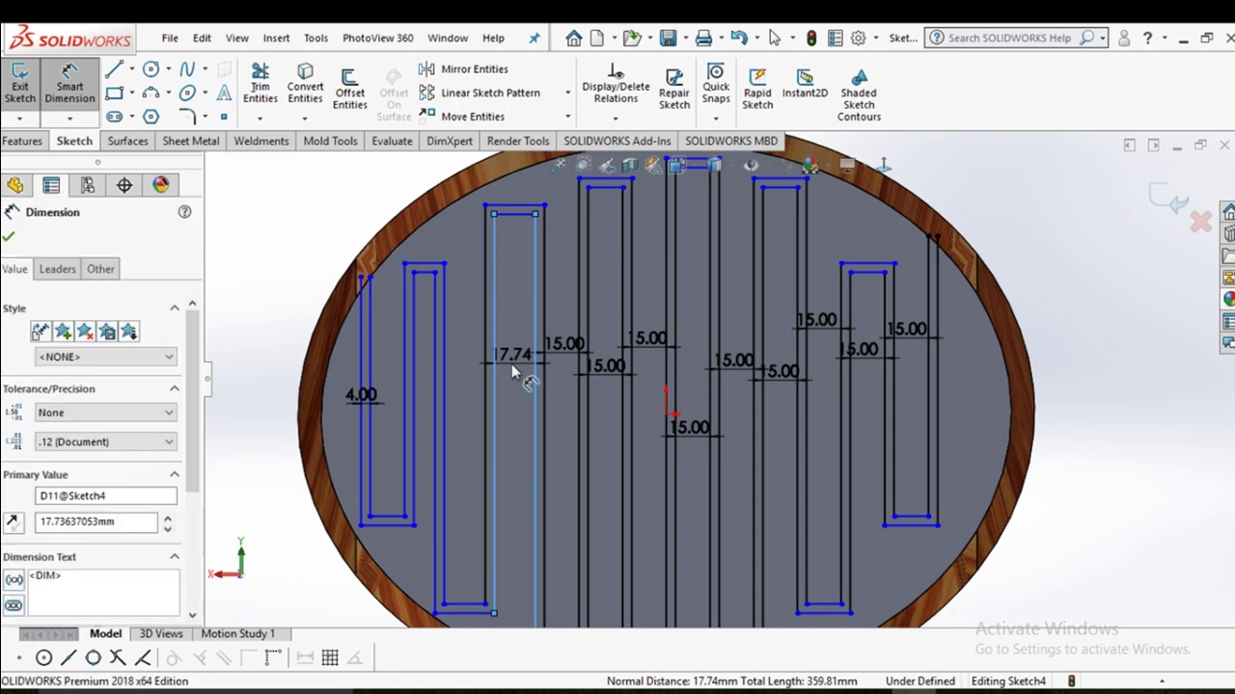
pyautogui.press('Escape')
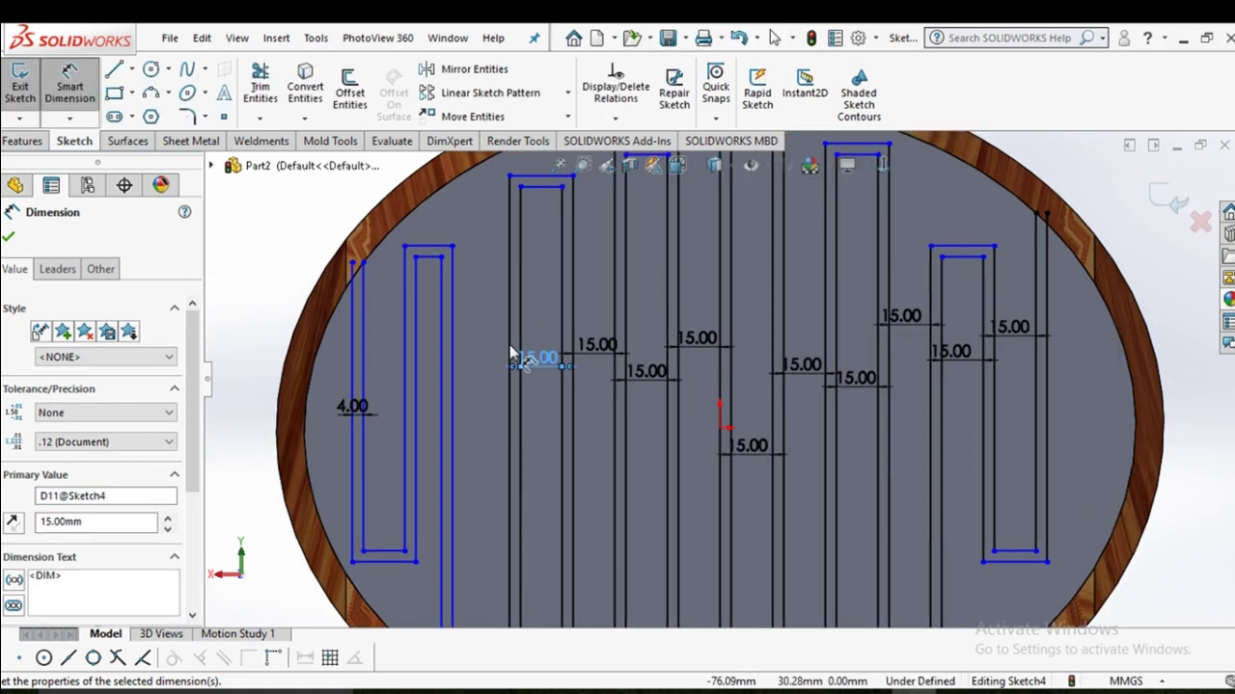
pyautogui.click(509, 355)
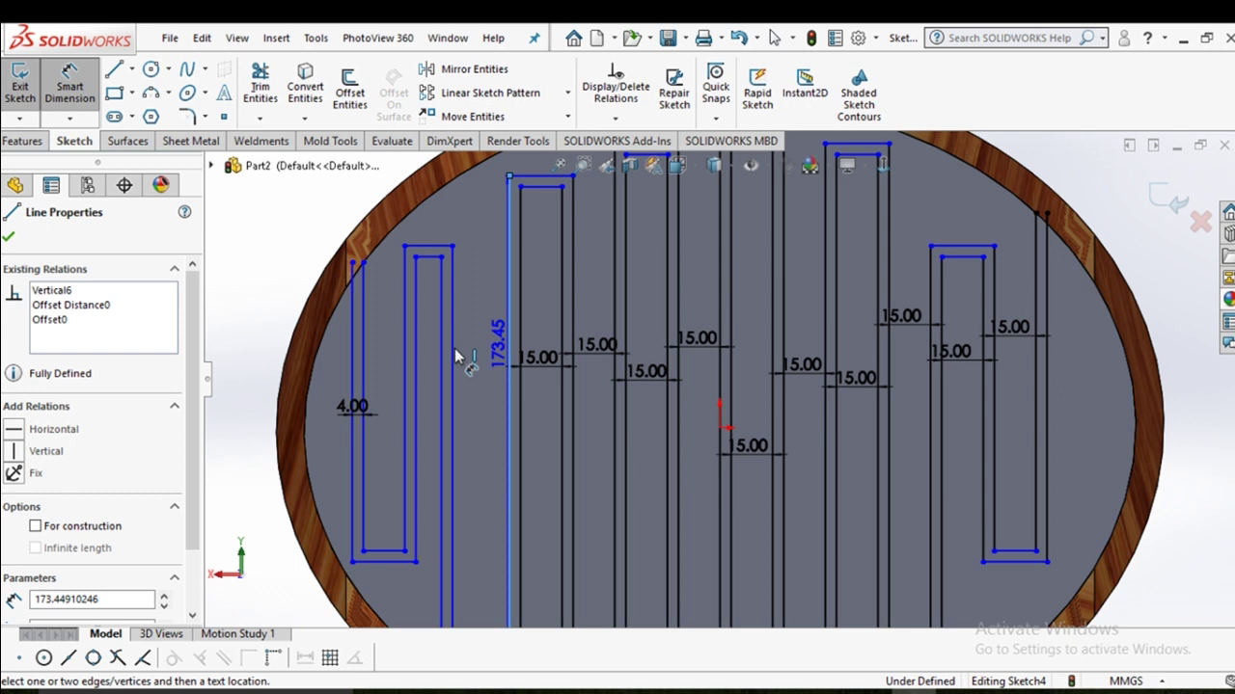
pyautogui.click(458, 355)
pyautogui.click(487, 344)
pyautogui.write('15')
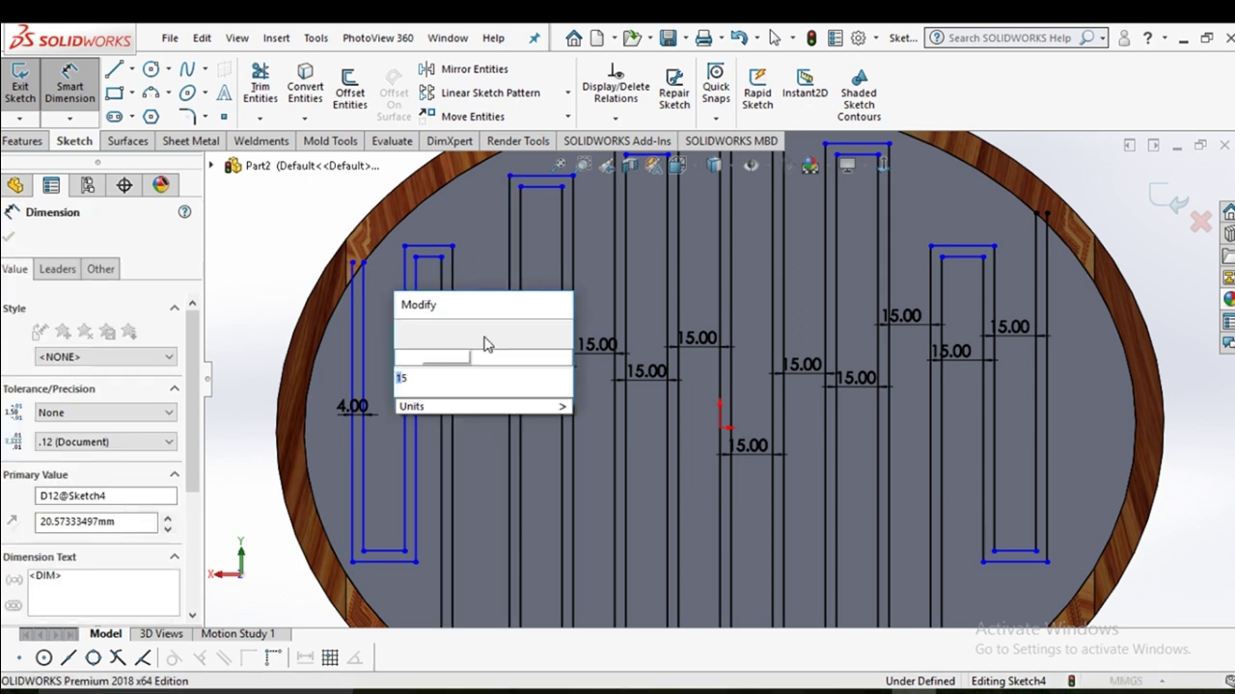
pyautogui.press('Return')
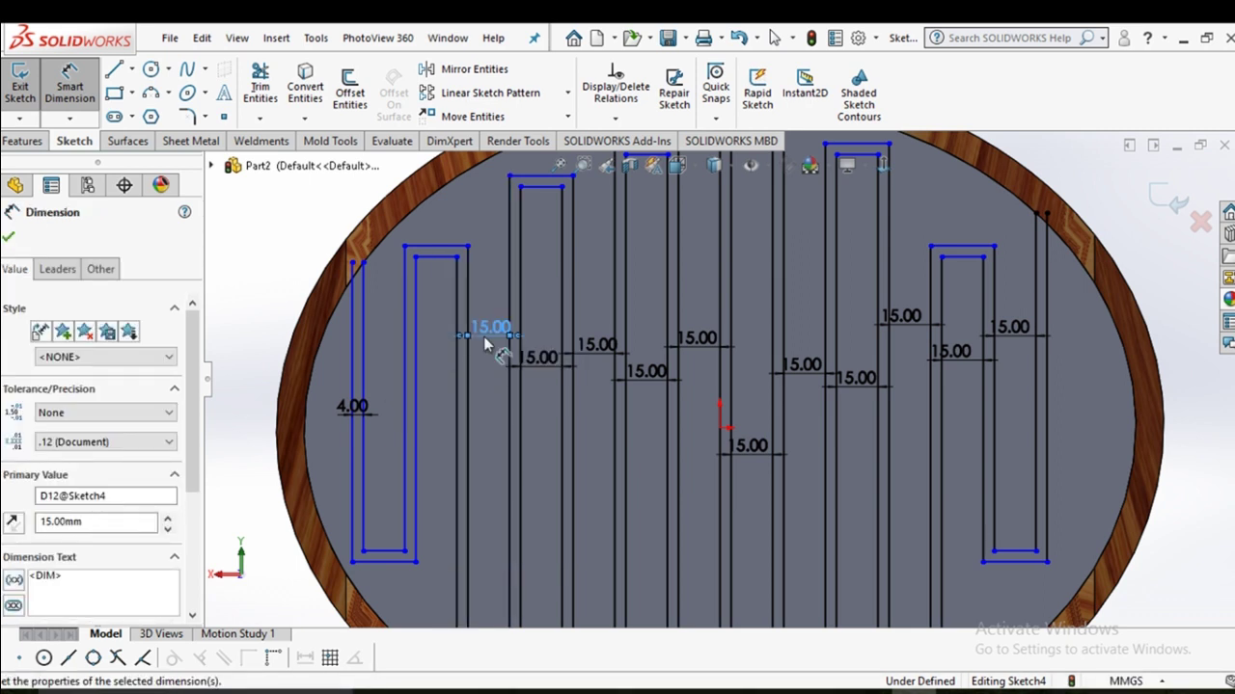
# Set the two outermost left gaps, including the 14.74 one, to 15 mm.
pyautogui.click(457, 359)
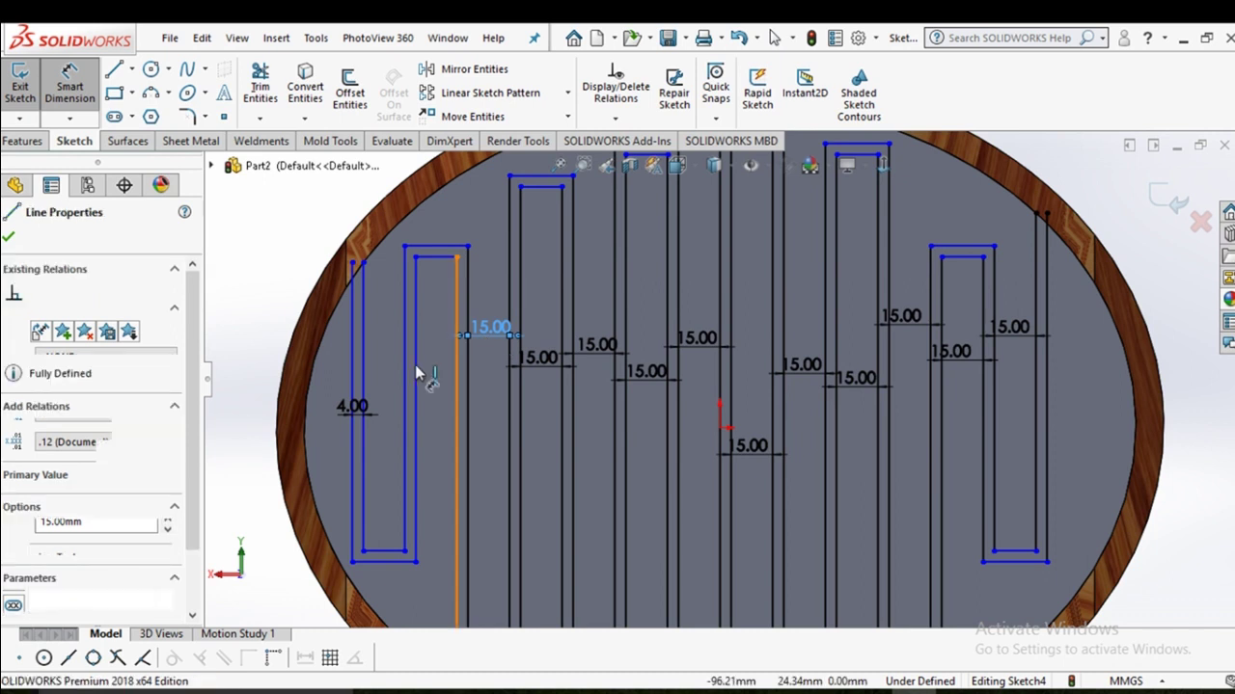
pyautogui.click(417, 373)
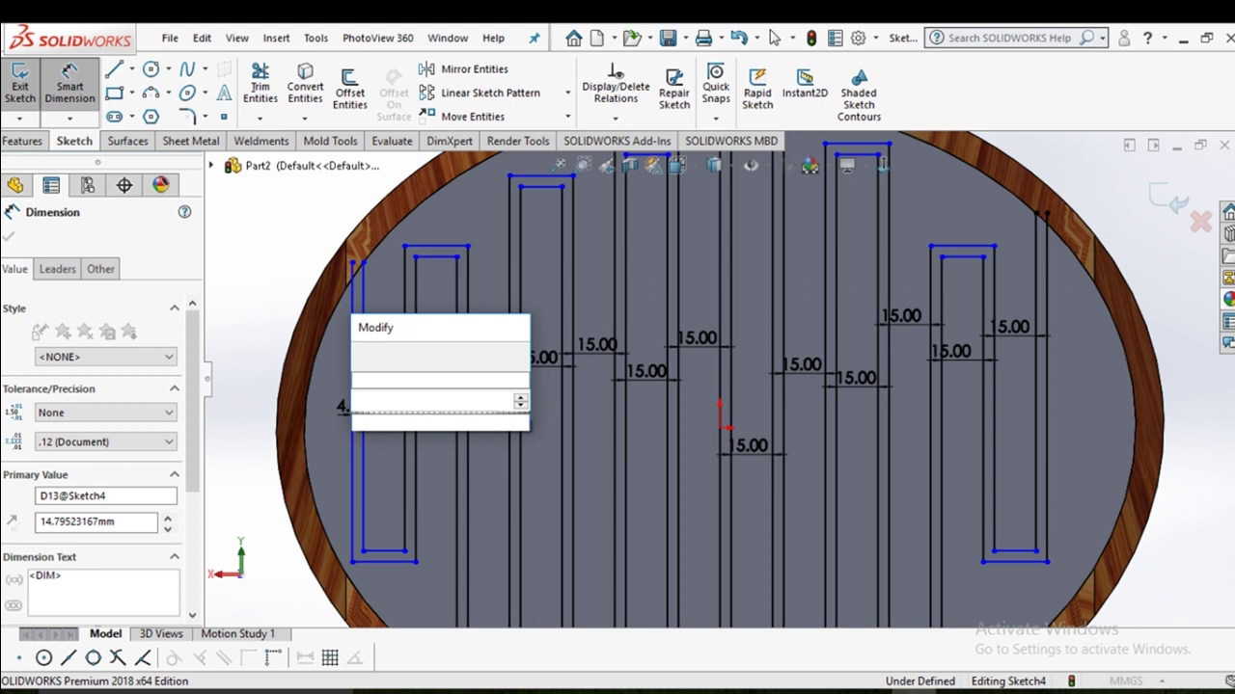
pyautogui.press('Return')
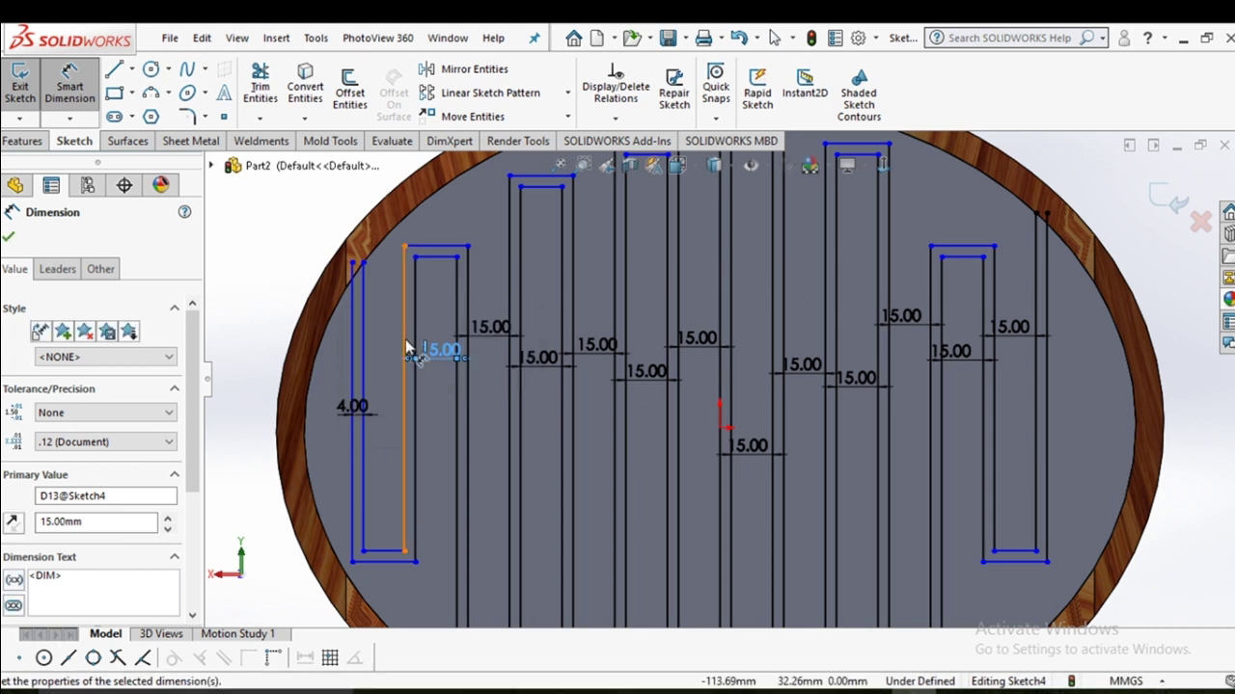
pyautogui.click(406, 347)
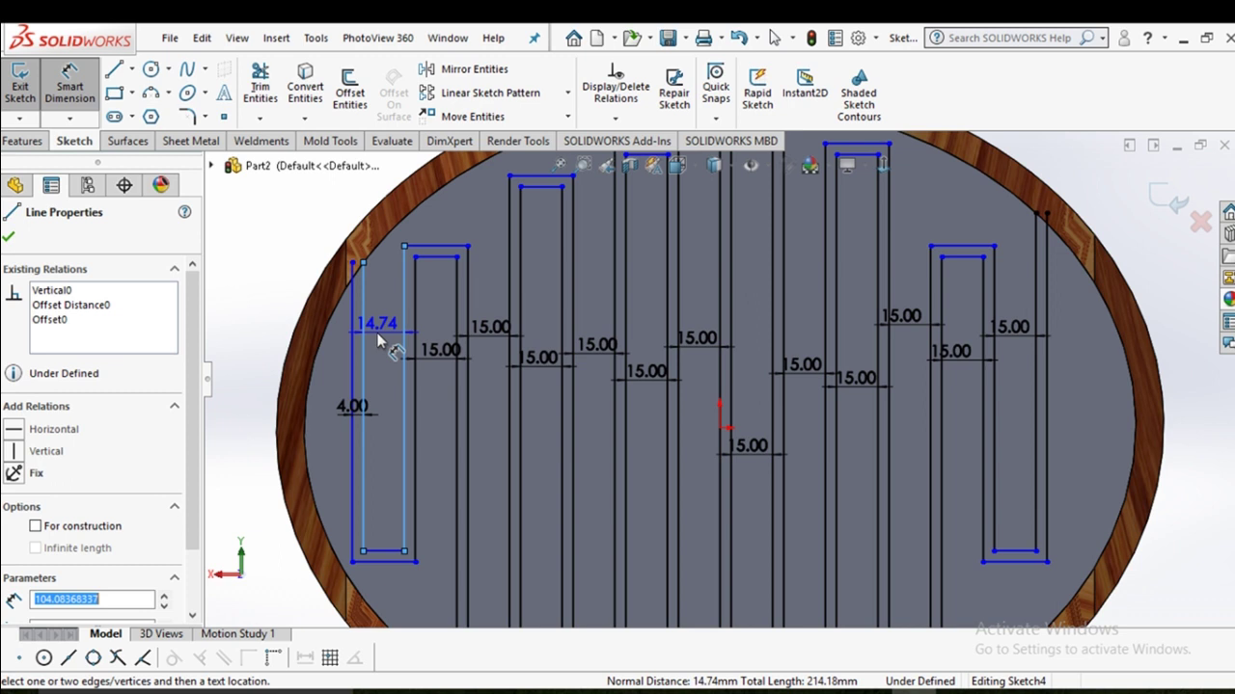
pyautogui.click(379, 339)
pyautogui.write('15')
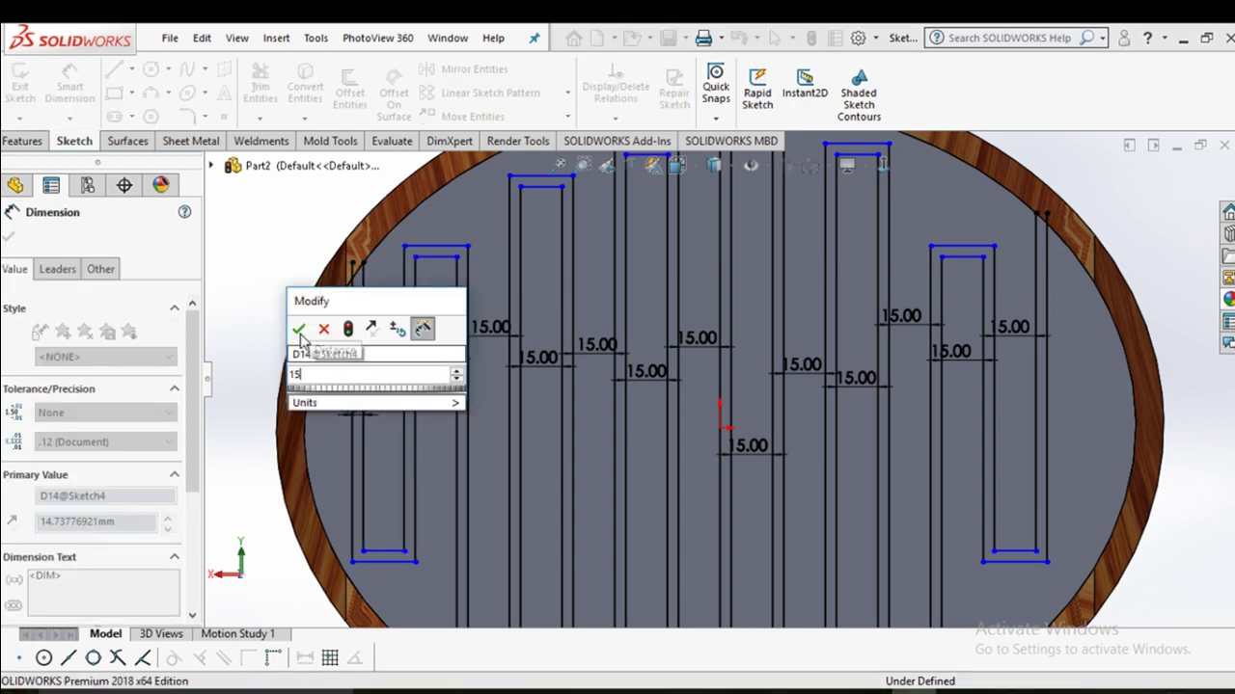
pyautogui.click(299, 330)
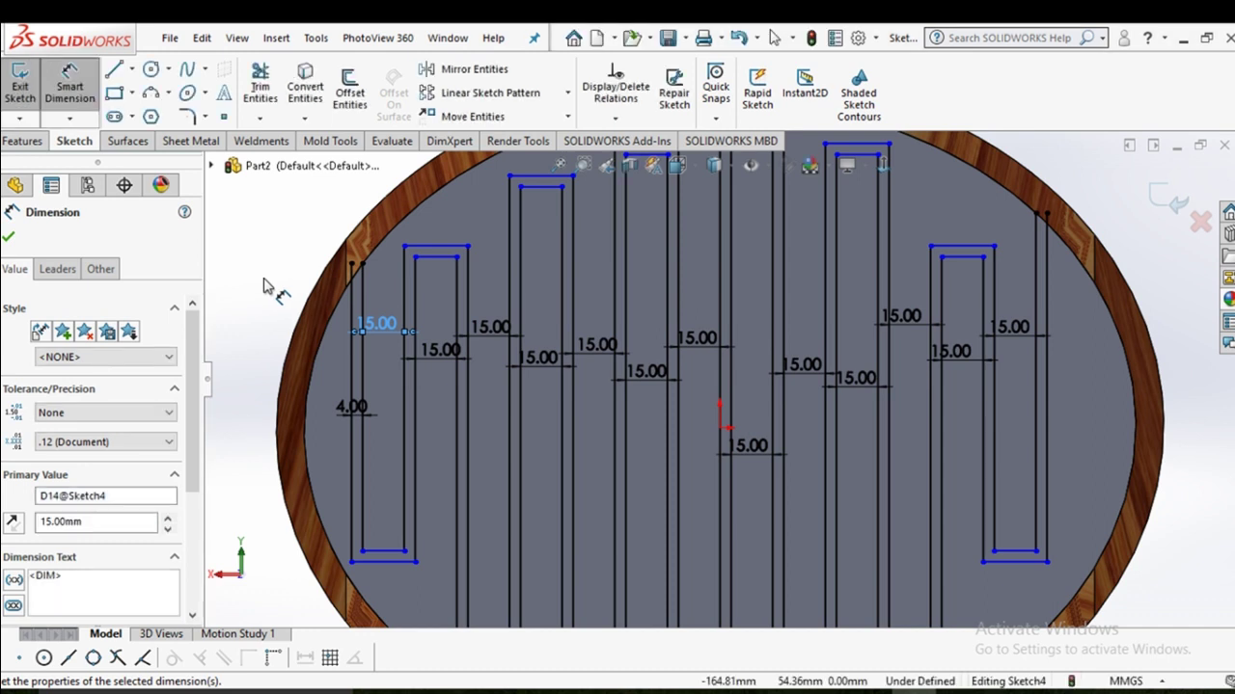
# Convert the inner oval rim edges into Sketch4 lines.
pyautogui.press('f')
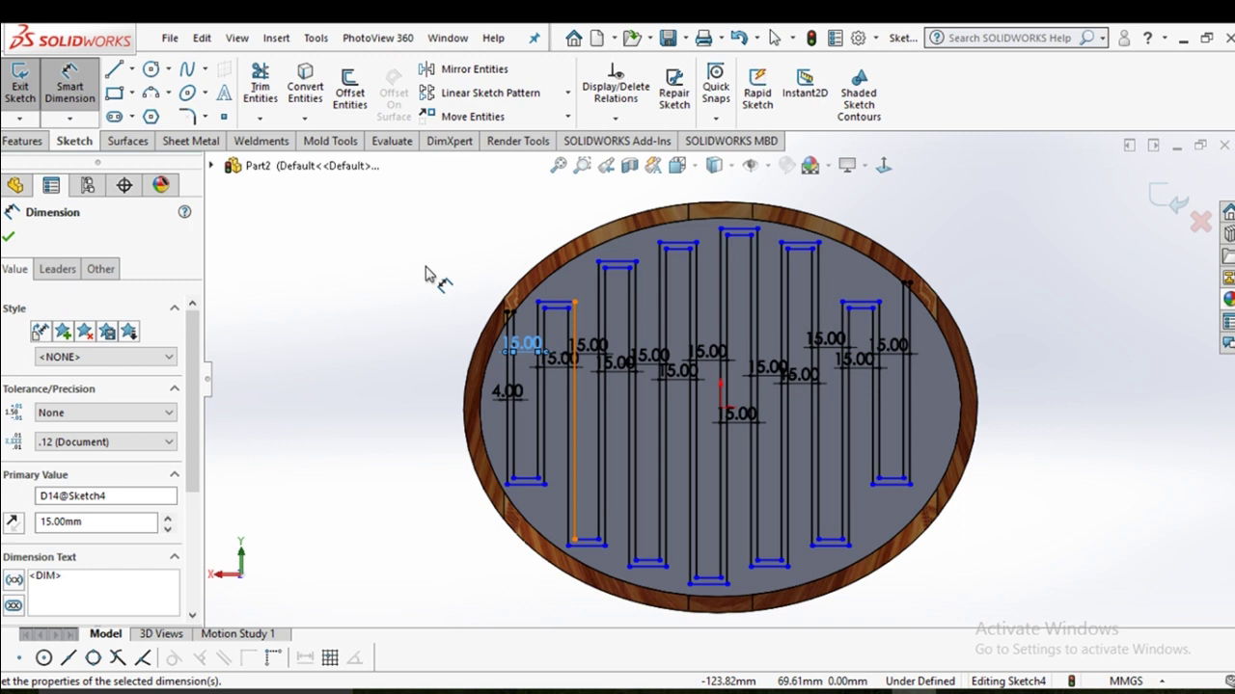
pyautogui.press('c')
pyautogui.click(556, 274)
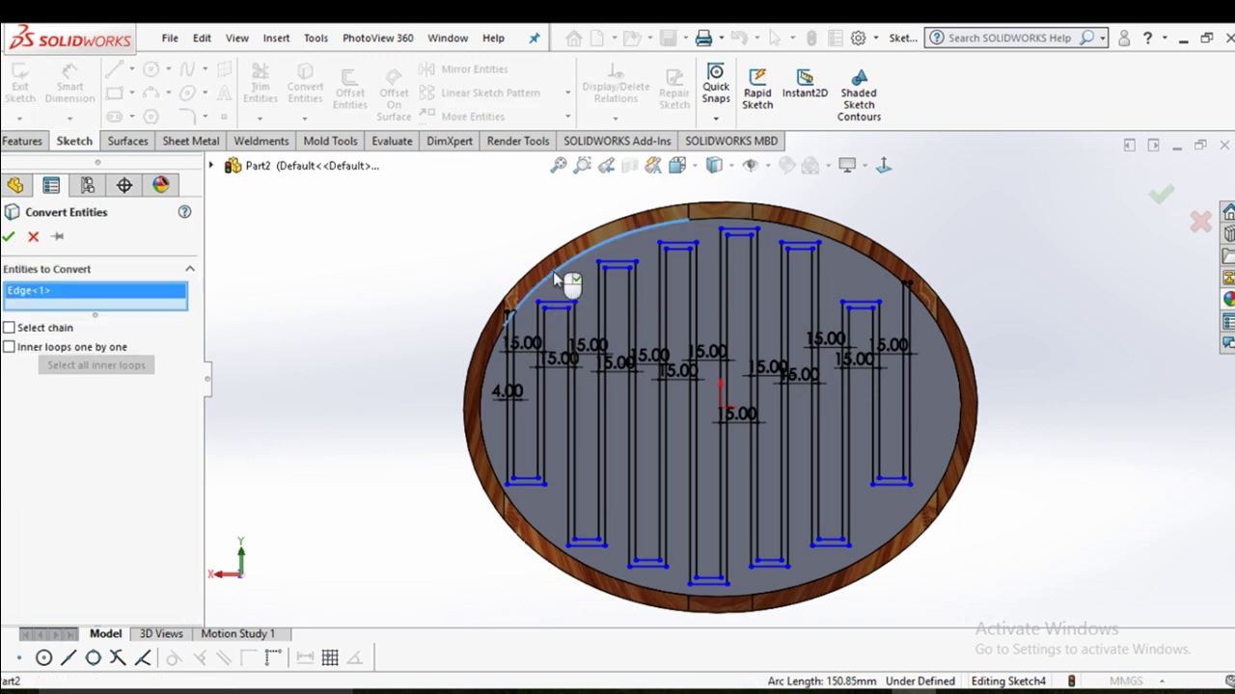
pyautogui.click(556, 279)
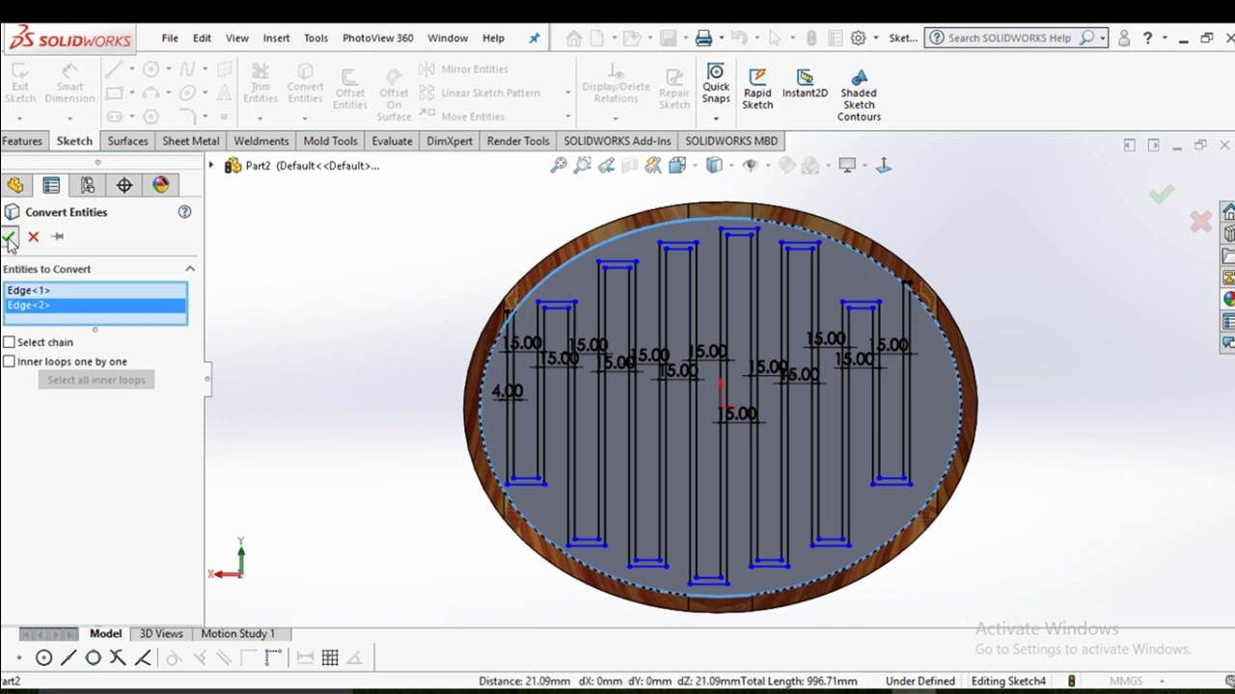
pyautogui.click(10, 237)
# Trim away the slot line ends running past the inner rim.
pyautogui.scroll(-3, 378, 408)
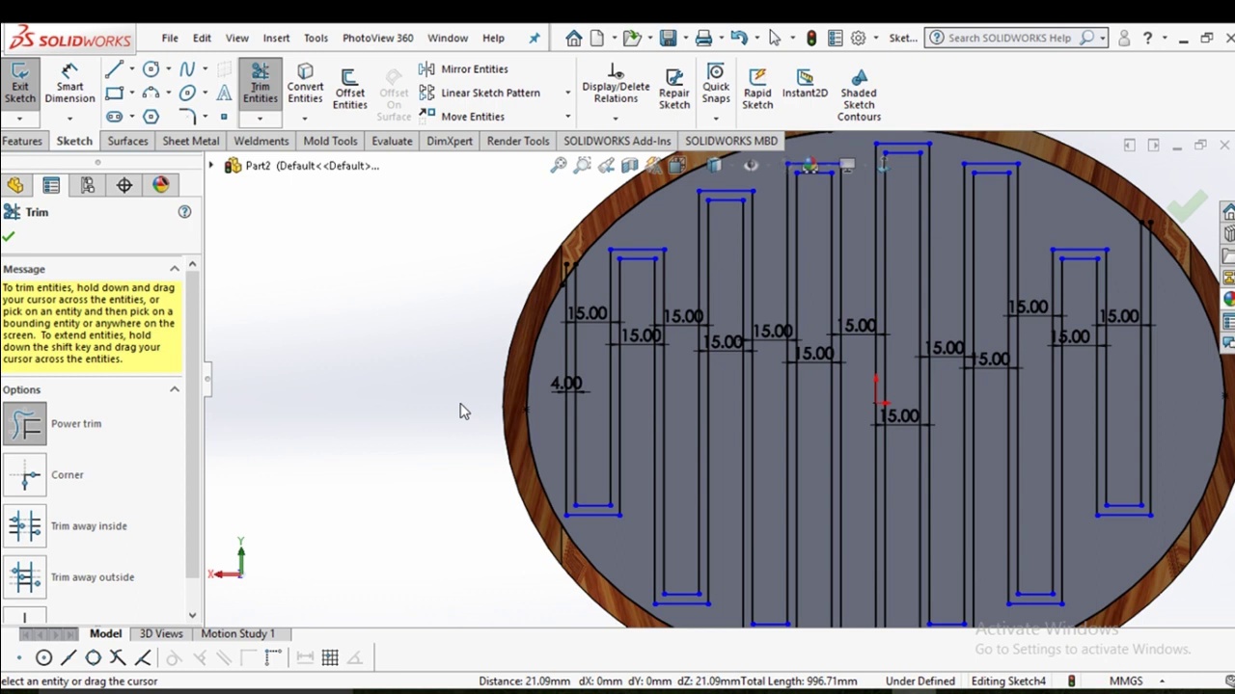
pyautogui.scroll(-5, 605, 286)
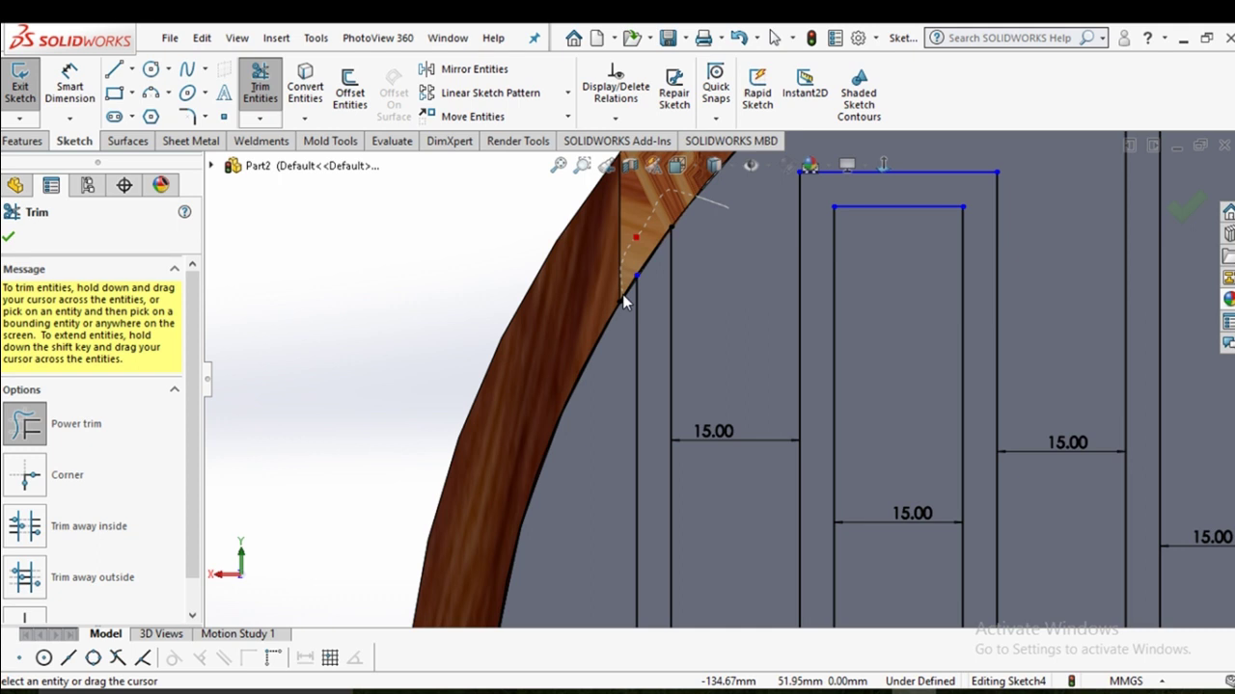
pyautogui.scroll(8, 622, 299)
pyautogui.scroll(-4, 852, 308)
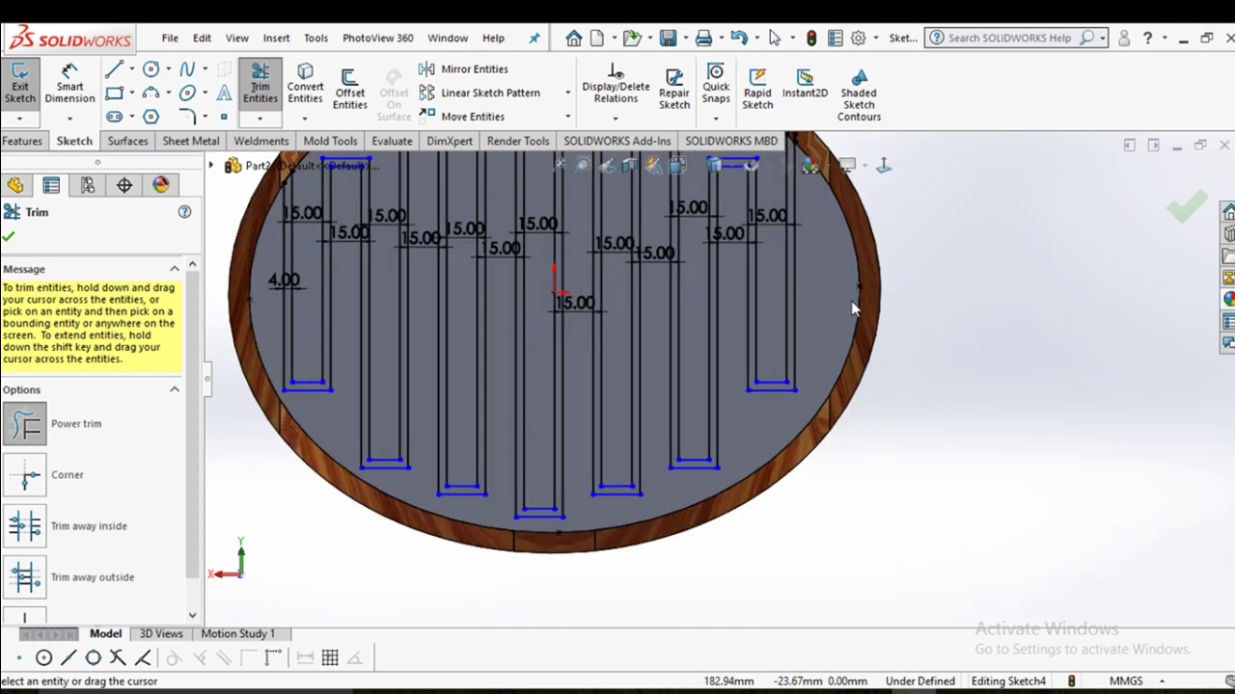
pyautogui.scroll(-5, 852, 309)
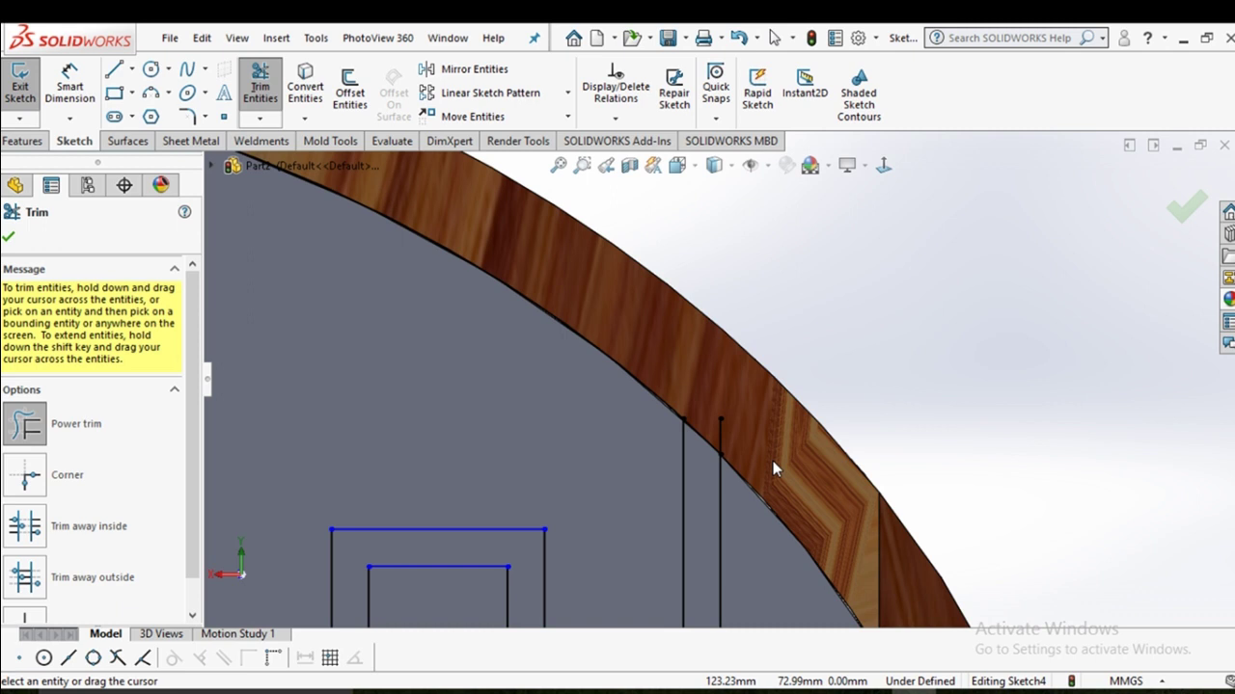
pyautogui.moveTo(773, 462); pyautogui.dragTo(413, 292)
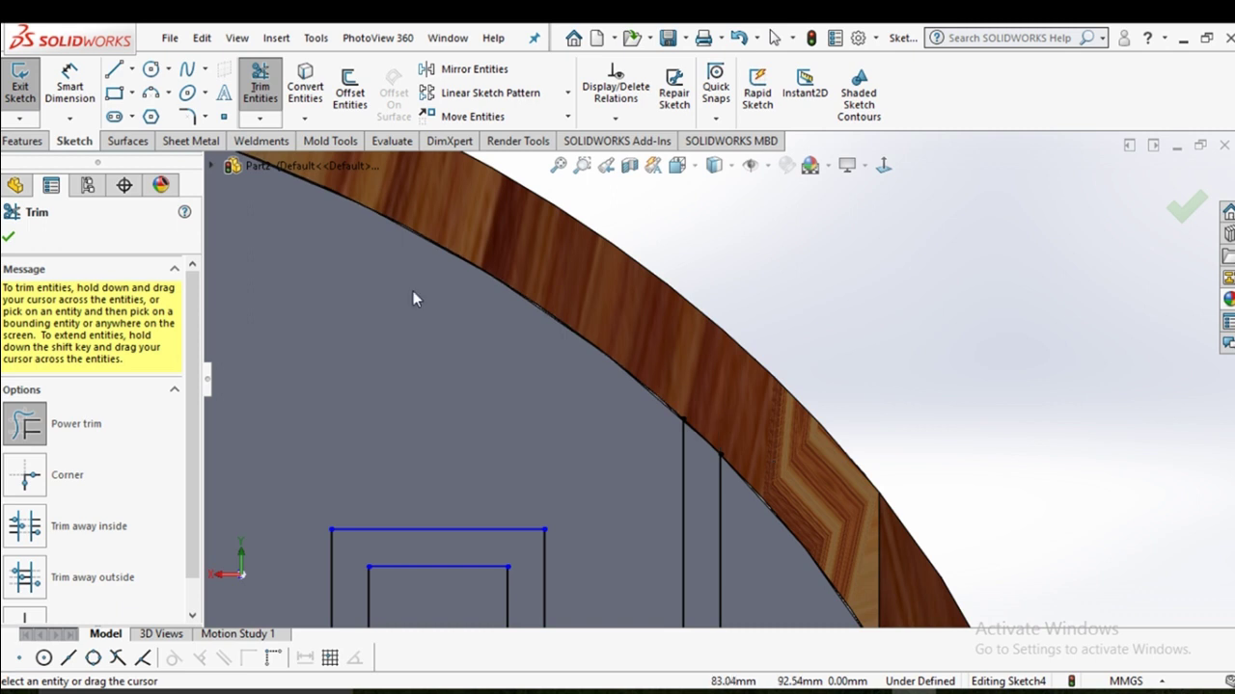
pyautogui.scroll(5, 577, 380)
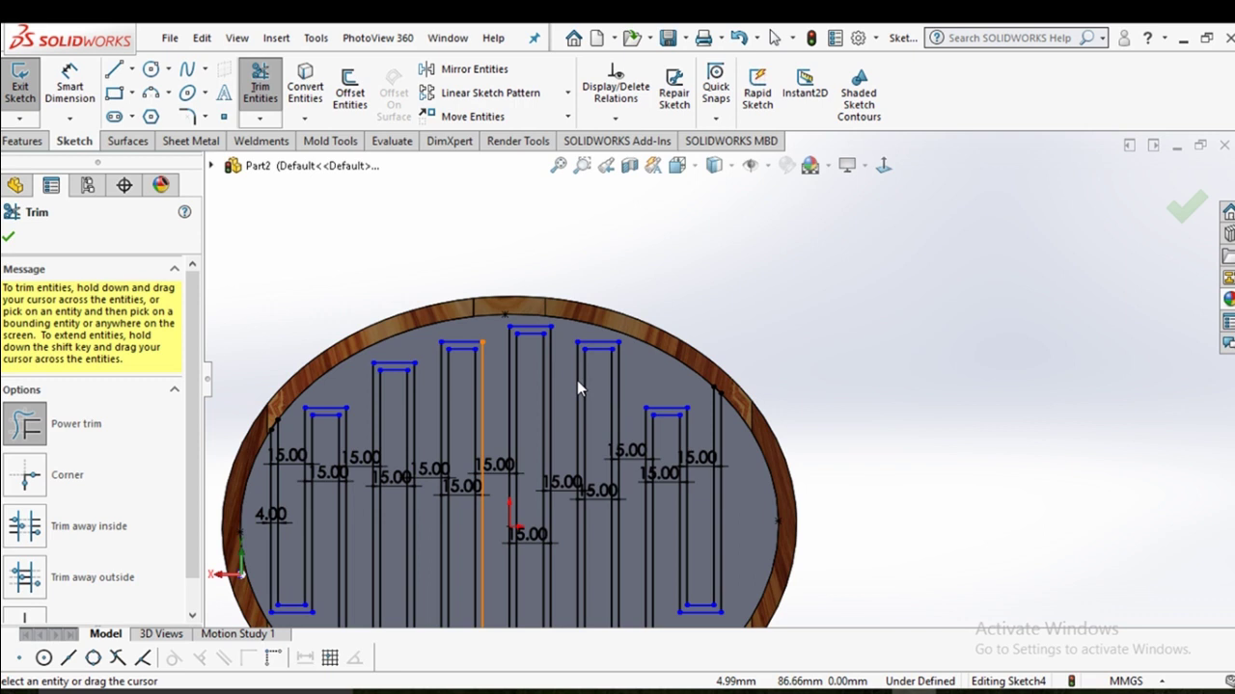
pyautogui.scroll(3, 576, 388)
pyautogui.press('Escape')
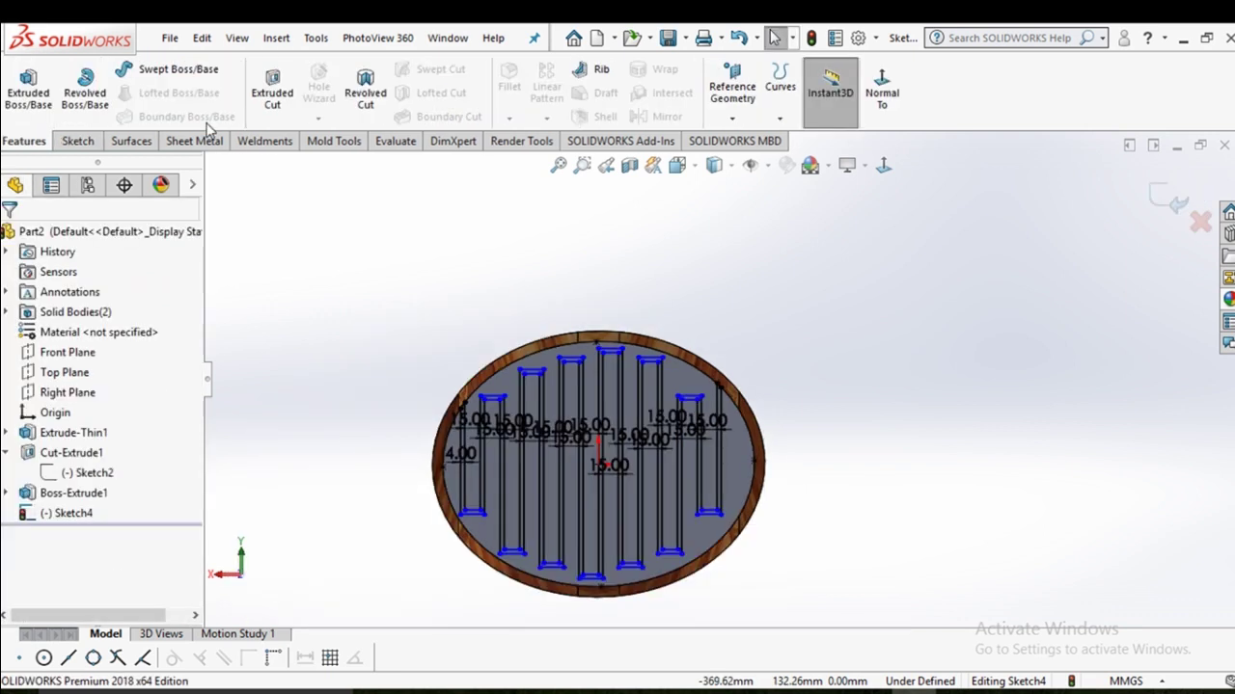
pyautogui.moveTo(357, 508); pyautogui.dragTo(365, 347, button='middle')
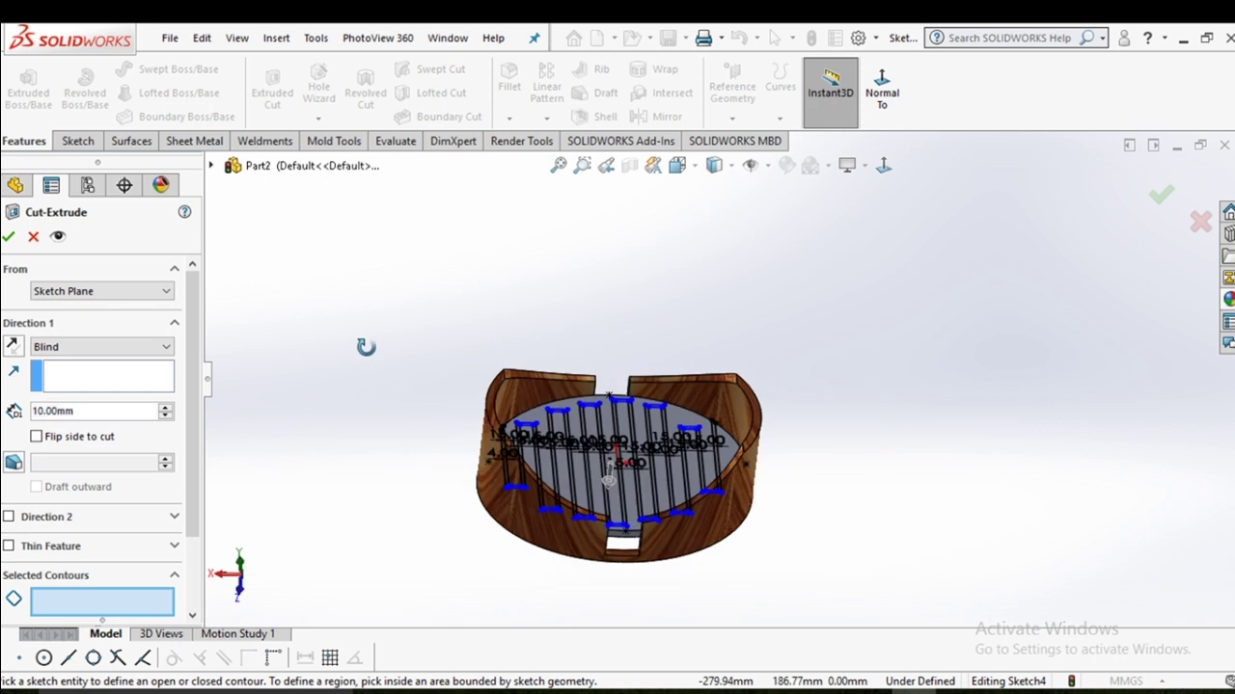
pyautogui.moveTo(366, 347); pyautogui.dragTo(569, 439, button='middle')
pyautogui.scroll(-3, 569, 439)
pyautogui.scroll(-2, 570, 434)
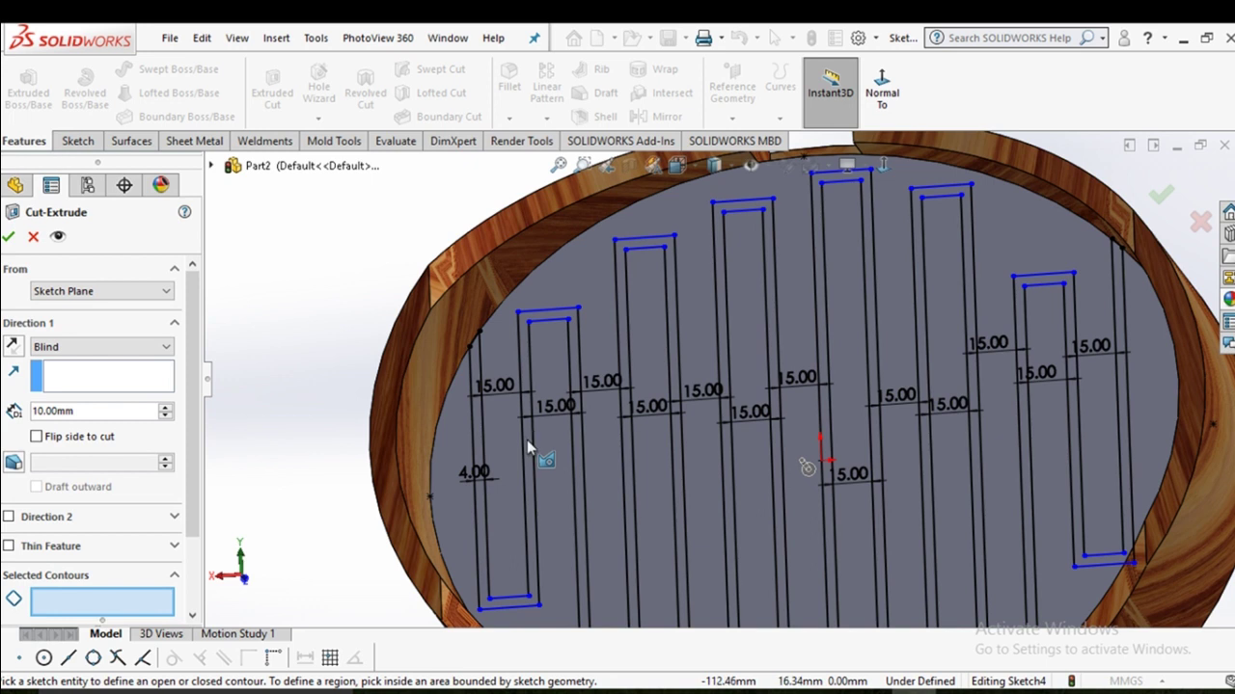
pyautogui.click(526, 443)
pyautogui.scroll(5, 383, 411)
pyautogui.moveTo(383, 411)
pyautogui.mouseDown(button='middle')
pyautogui.moveTo(377, 306)
pyautogui.moveTo(463, 317)
pyautogui.moveTo(341, 411)
pyautogui.mouseUp(button='middle')
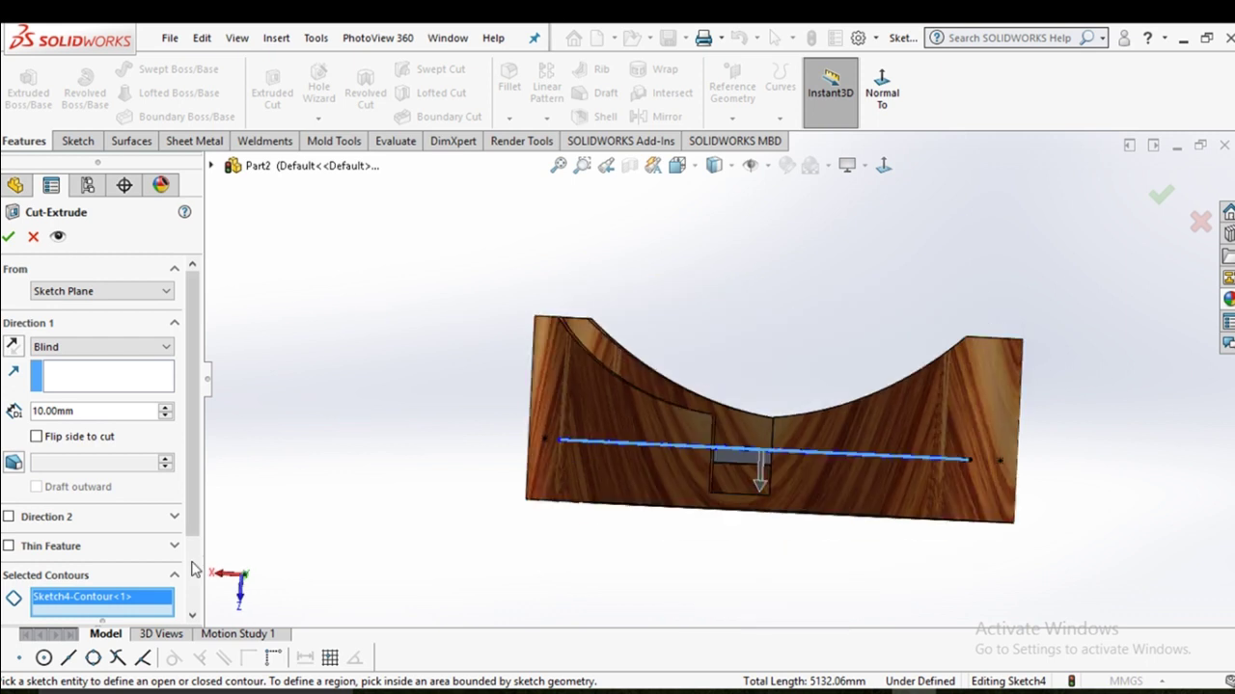
pyautogui.moveTo(695, 540); pyautogui.dragTo(705, 573, button='middle')
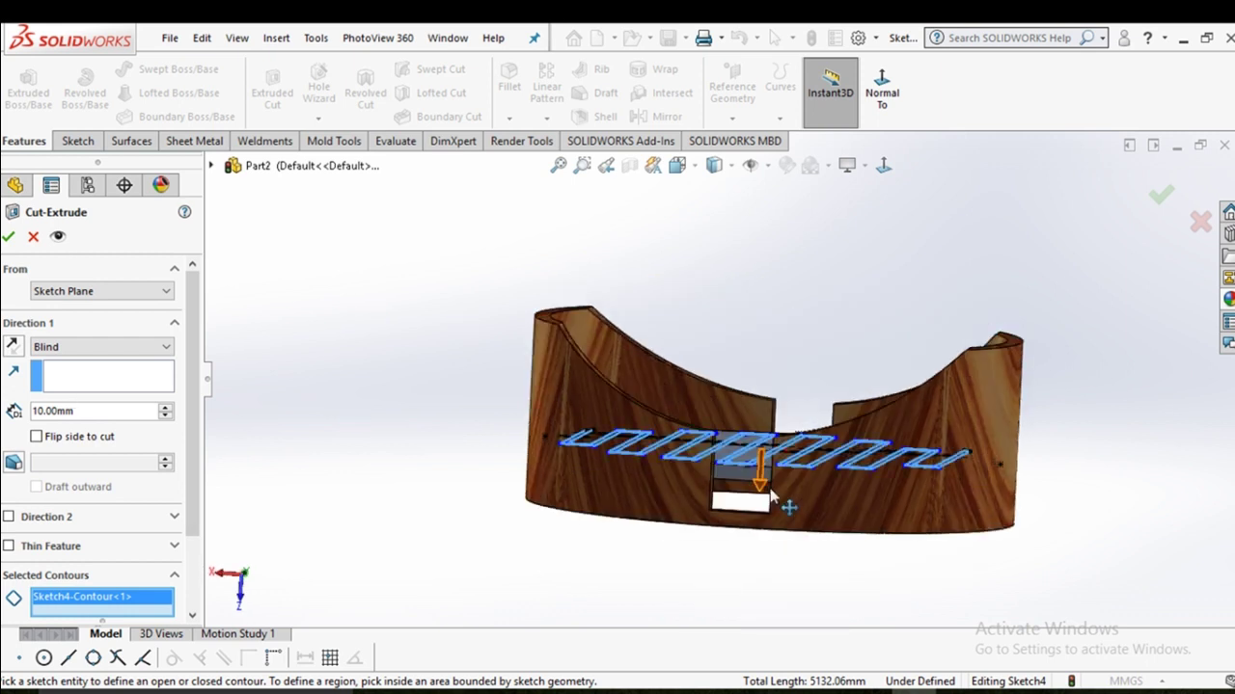
pyautogui.moveTo(772, 505); pyautogui.dragTo(762, 501)
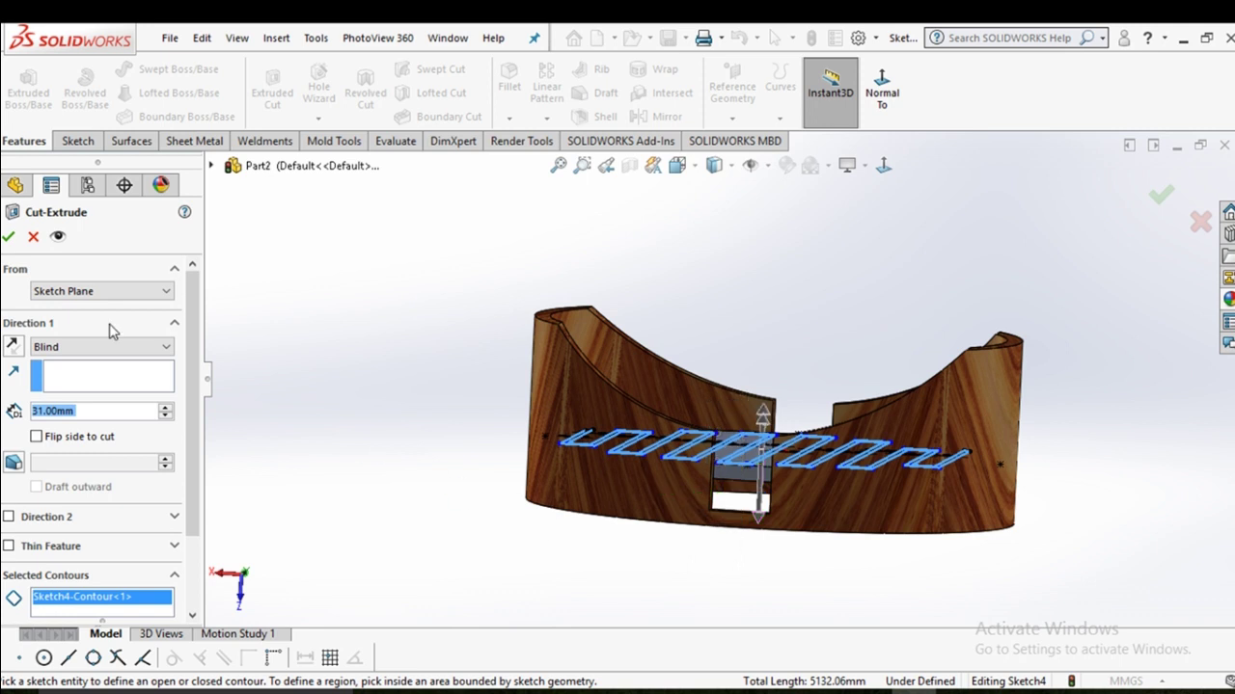
pyautogui.click(33, 236)
pyautogui.moveTo(436, 304); pyautogui.dragTo(477, 510, button='middle')
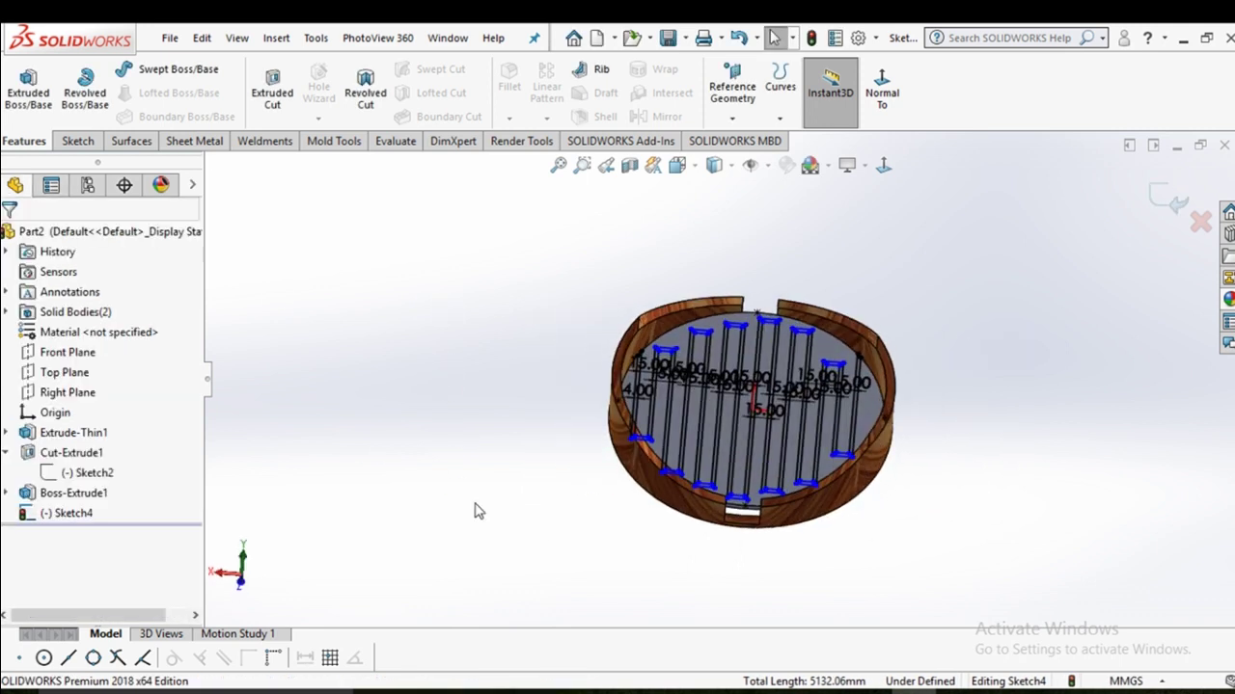
# Turn the view face-on to the slot sketch.
pyautogui.scroll(-3, 755, 425)
pyautogui.press('space')
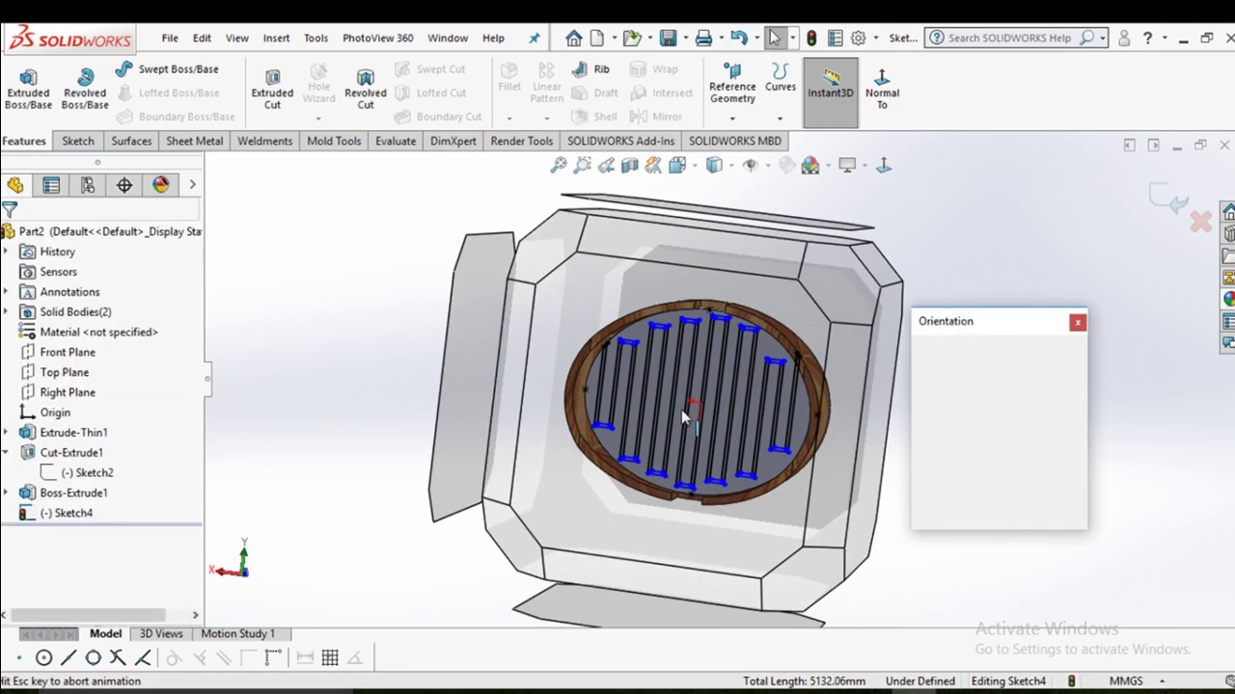
pyautogui.scroll(2, 681, 409)
pyautogui.click(556, 417)
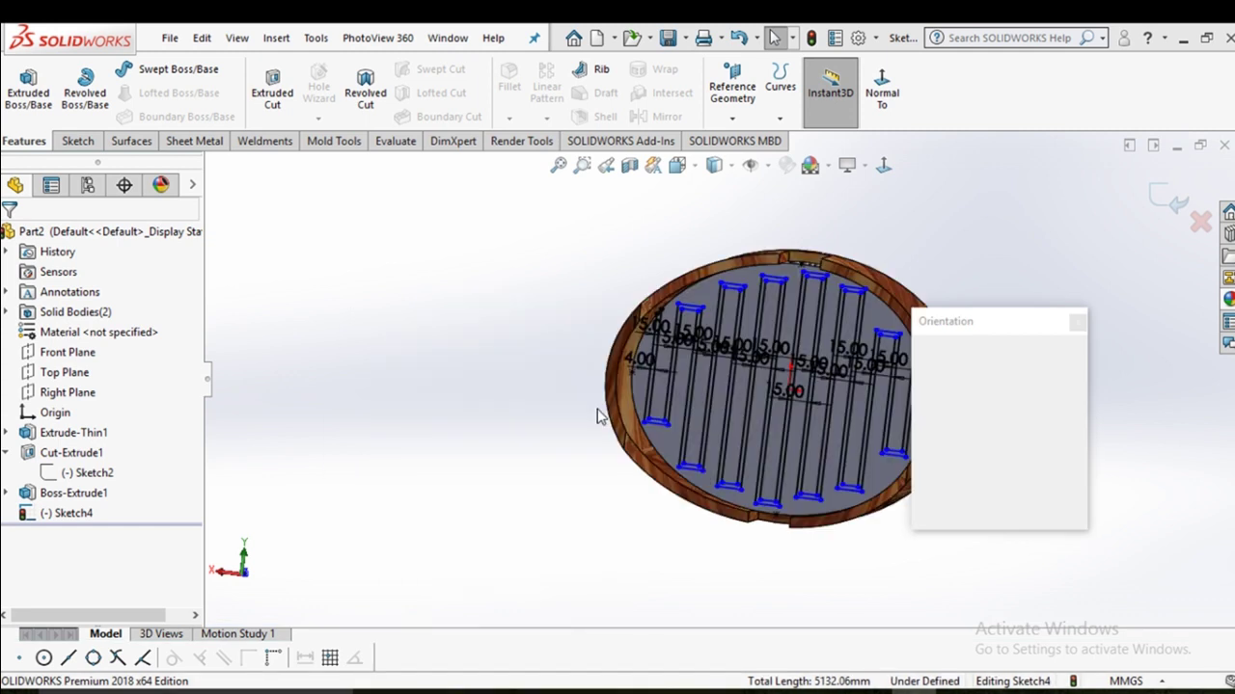
# Zoom in to check the rim, then start an Extruded Cut.
pyautogui.scroll(-3, 880, 285)
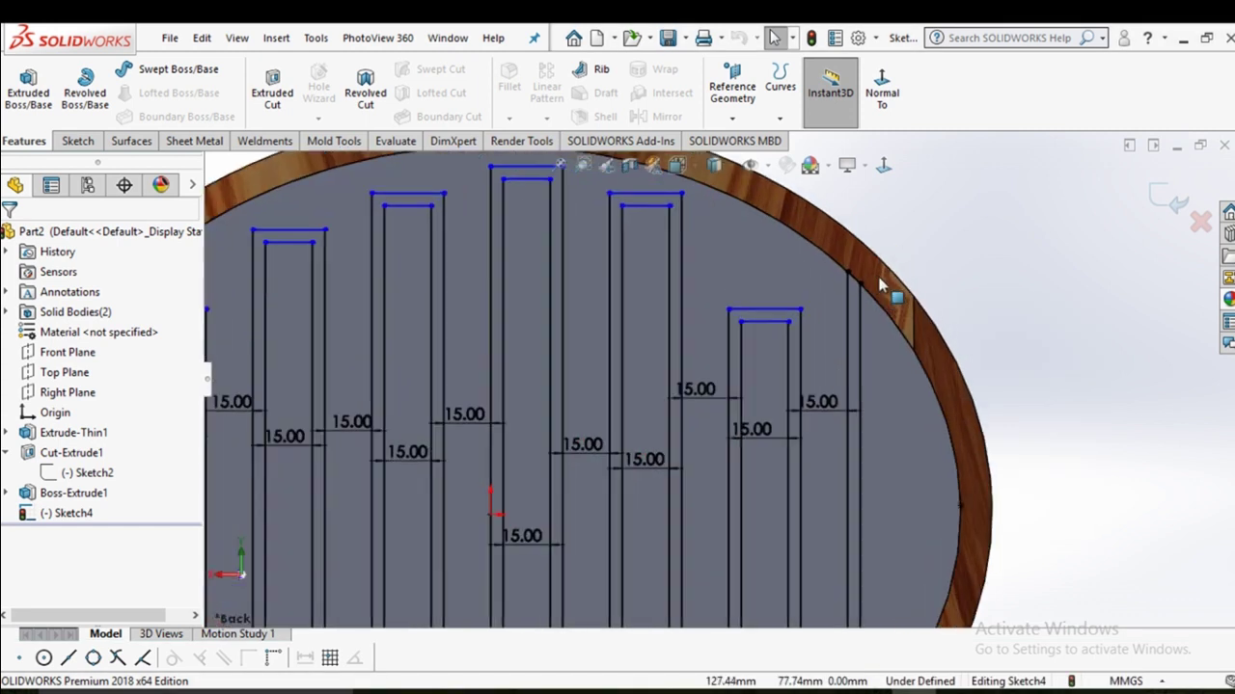
pyautogui.scroll(-2, 882, 286)
pyautogui.scroll(-2, 807, 325)
pyautogui.scroll(-2, 746, 358)
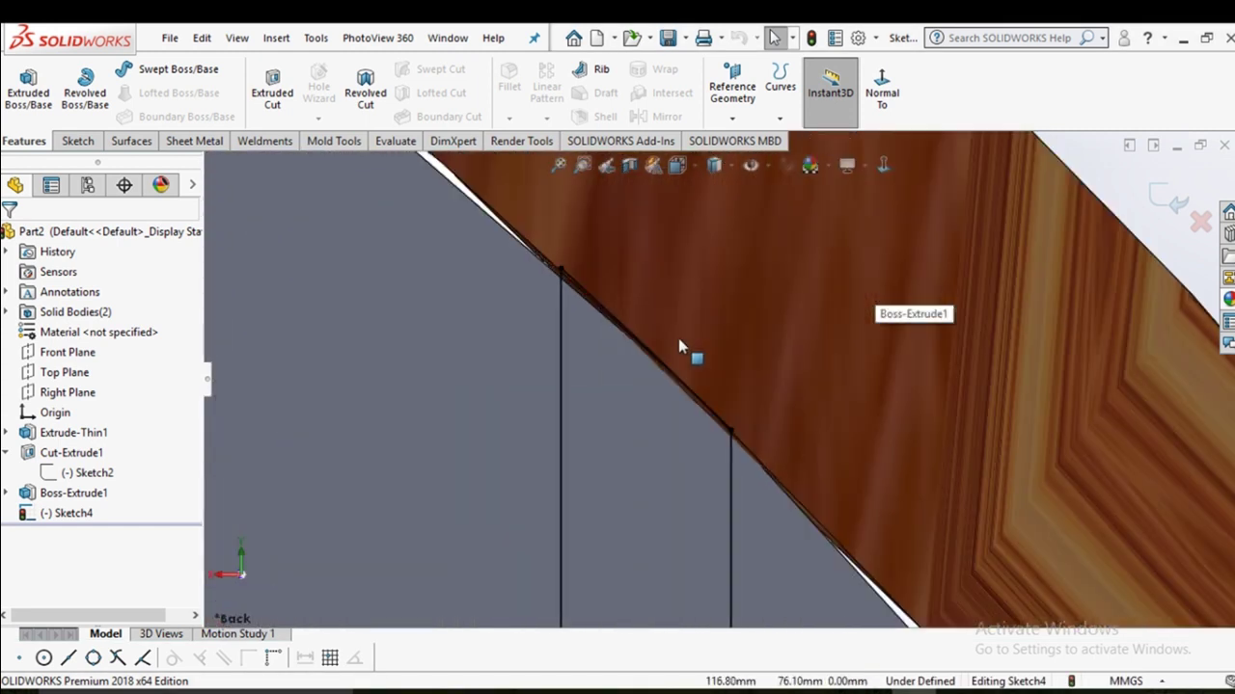
pyautogui.scroll(-3, 679, 343)
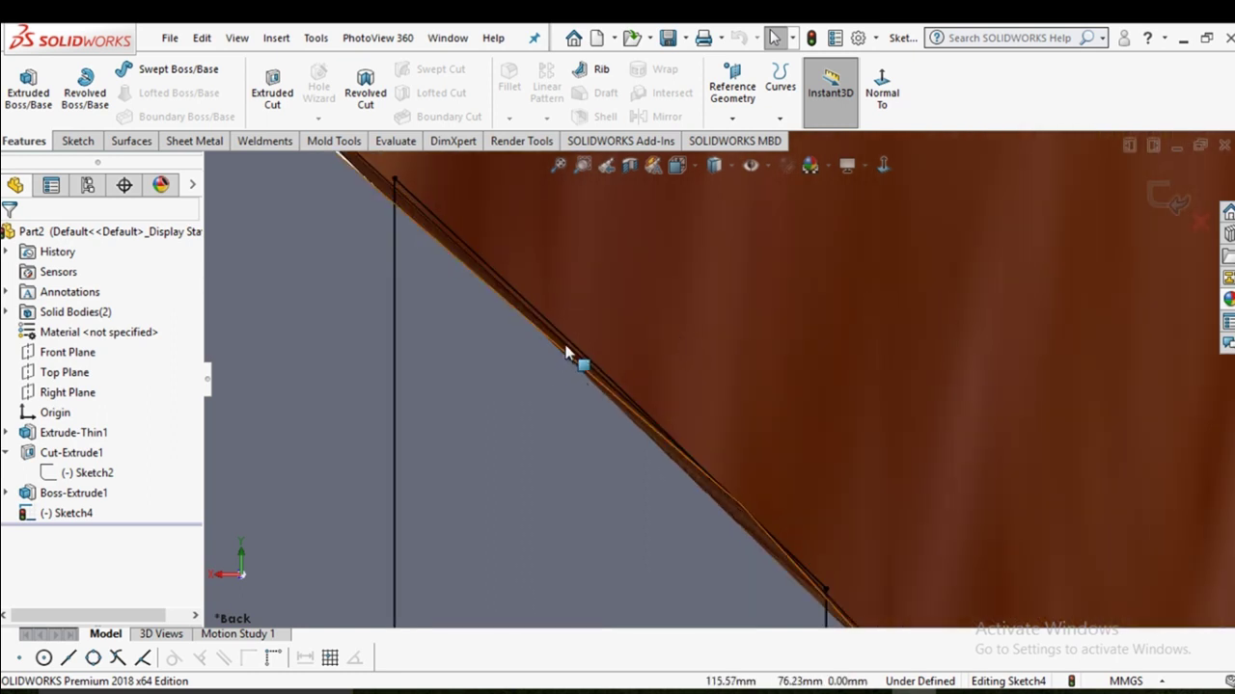
pyautogui.press('z')
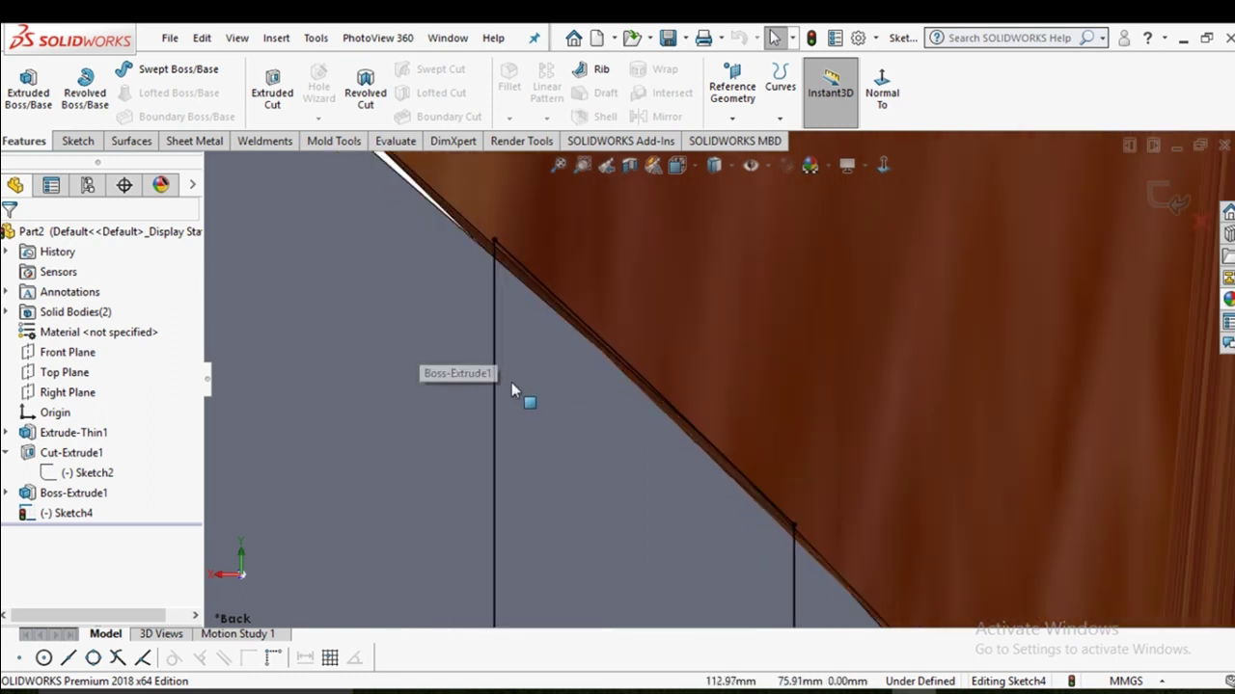
pyautogui.scroll(2, 521, 387)
pyautogui.scroll(2, 531, 393)
pyautogui.scroll(2, 540, 415)
pyautogui.scroll(2, 546, 424)
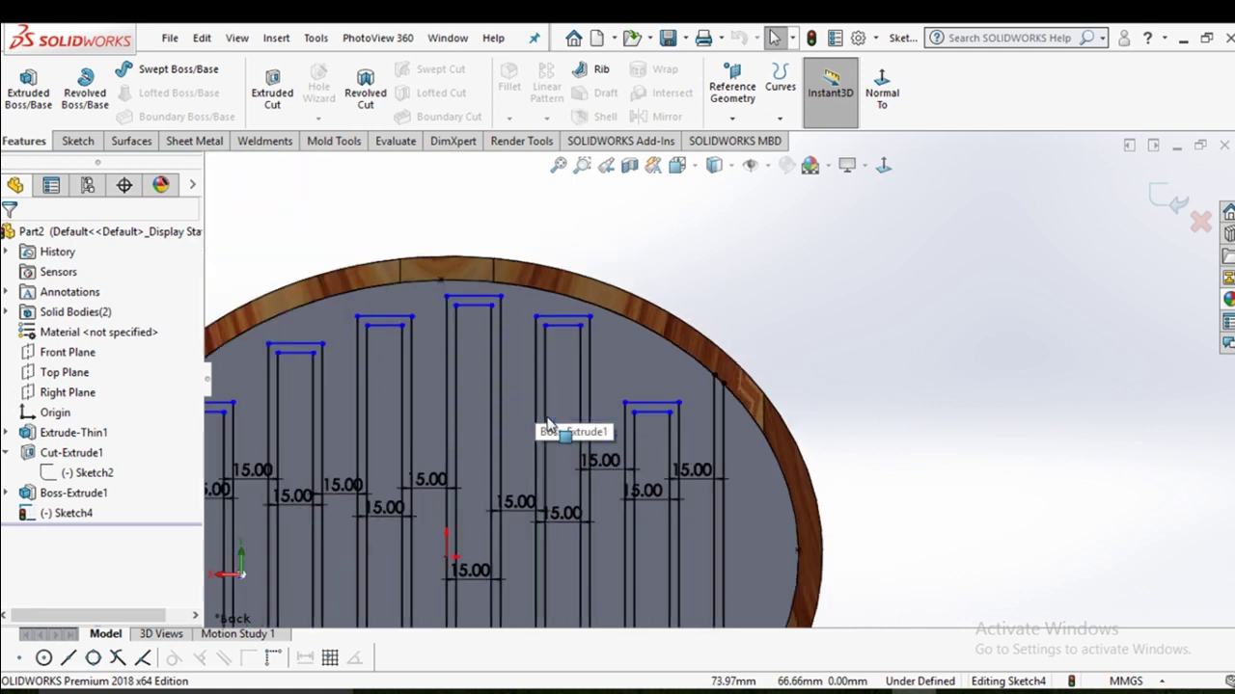
pyautogui.scroll(2, 547, 429)
pyautogui.scroll(2, 547, 444)
pyautogui.scroll(-1, 466, 437)
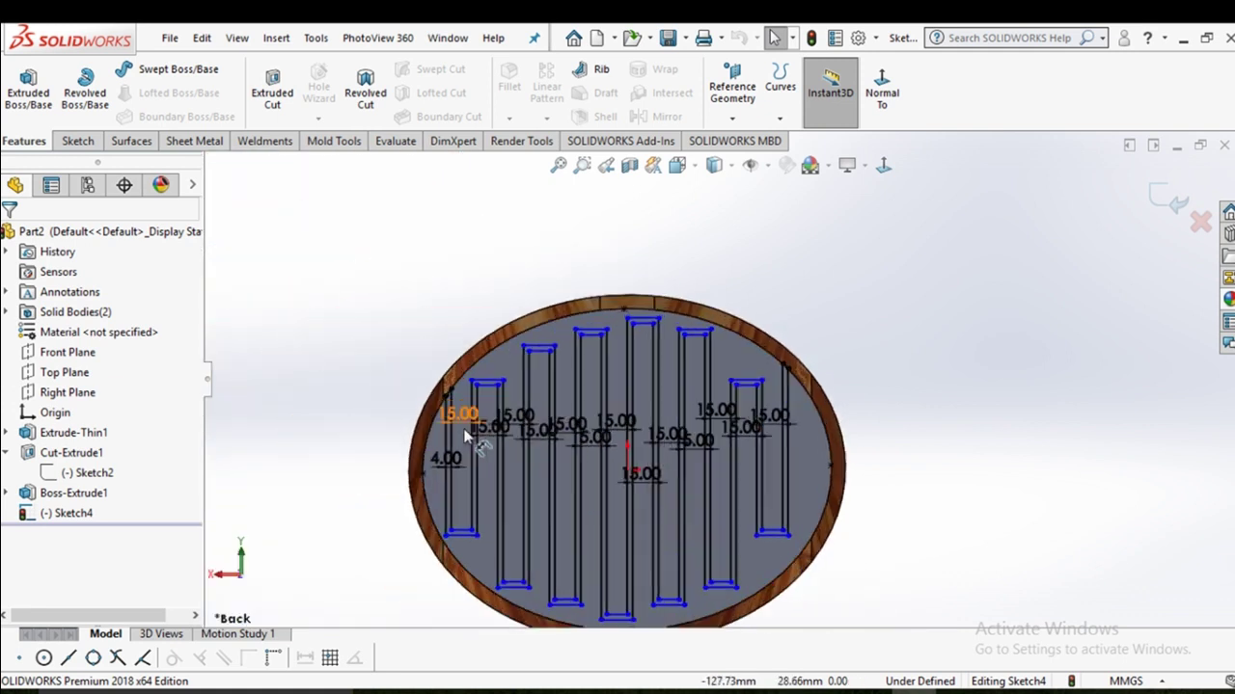
pyautogui.scroll(-1, 468, 439)
pyautogui.scroll(-2, 496, 381)
pyautogui.scroll(-2, 570, 389)
pyautogui.scroll(-2, 556, 388)
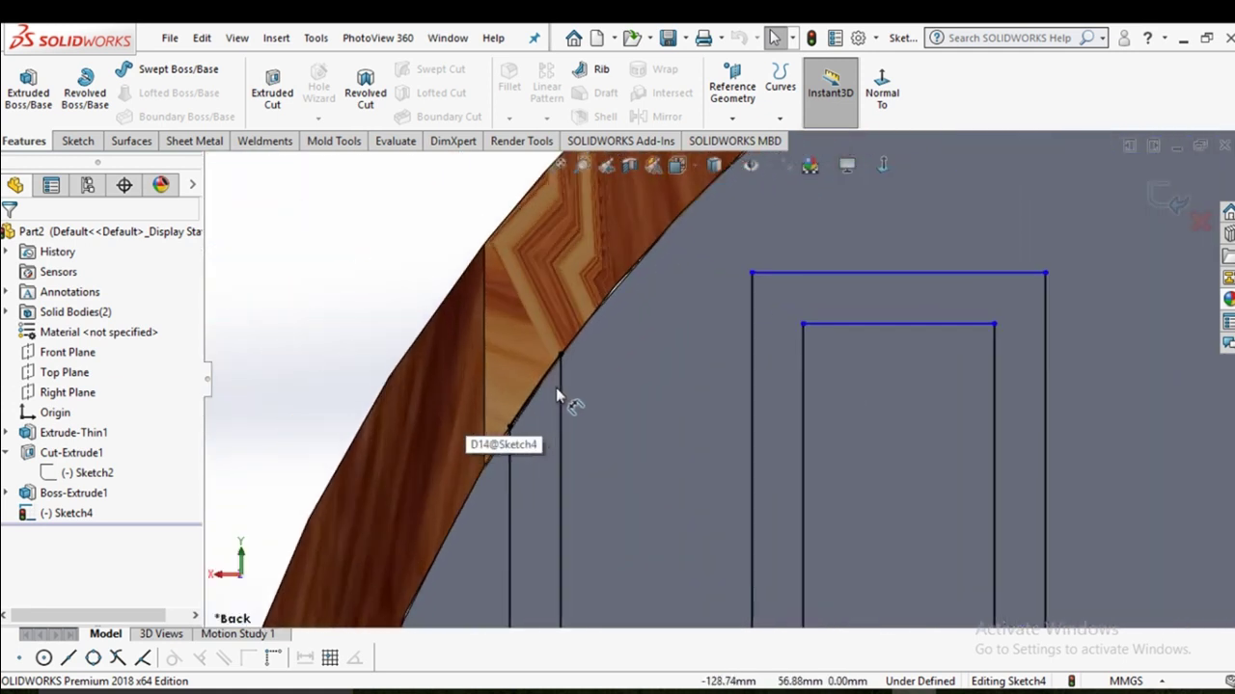
pyautogui.scroll(-1, 555, 388)
pyautogui.click(272, 92)
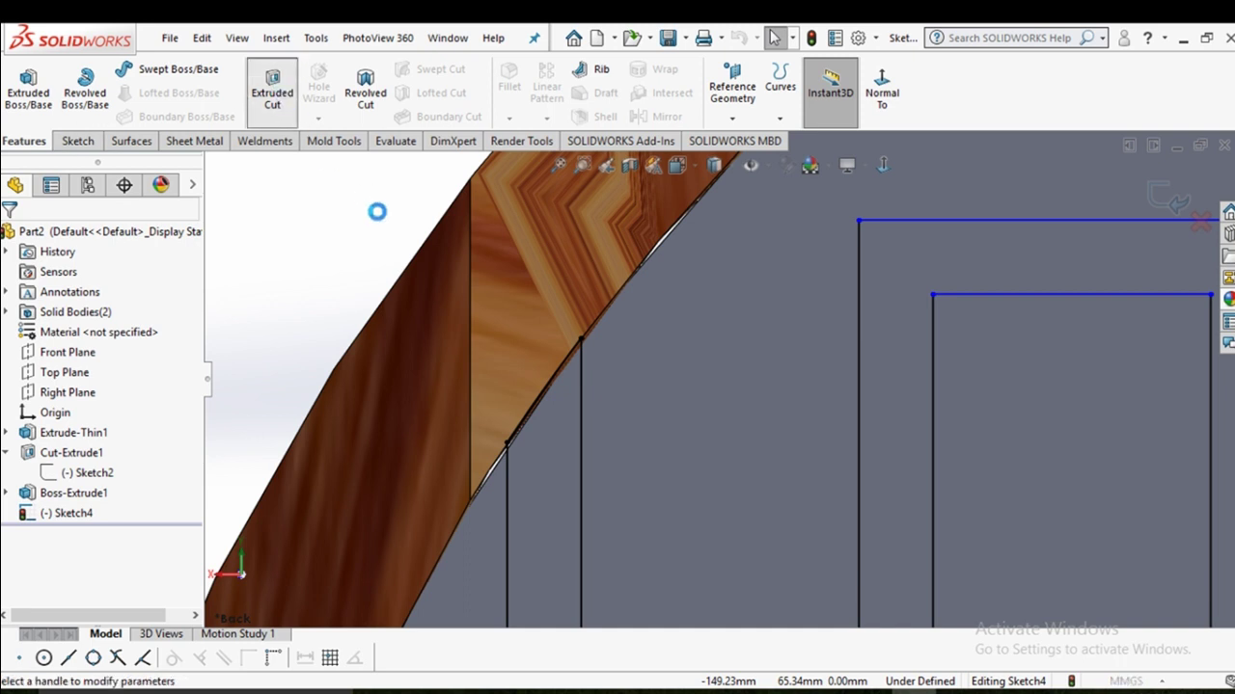
# Select the slot outline and rim-side segment of Sketch4 as the two cut contours.
pyautogui.click(583, 387)
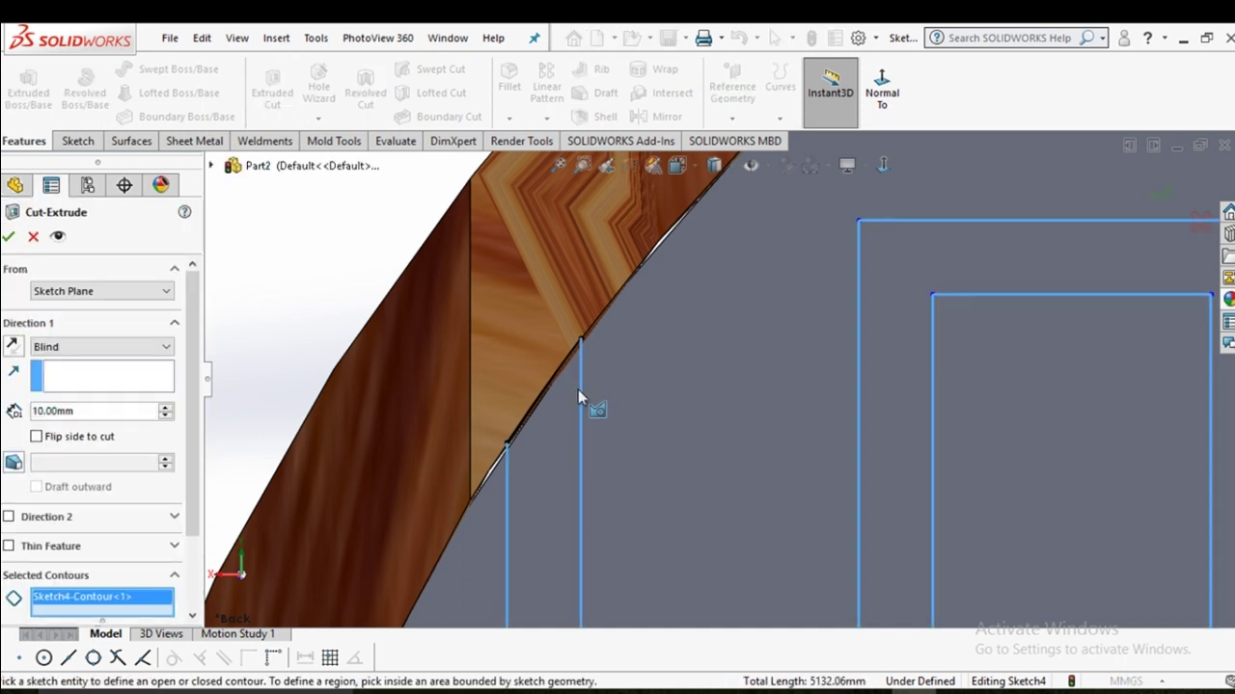
pyautogui.click(544, 391)
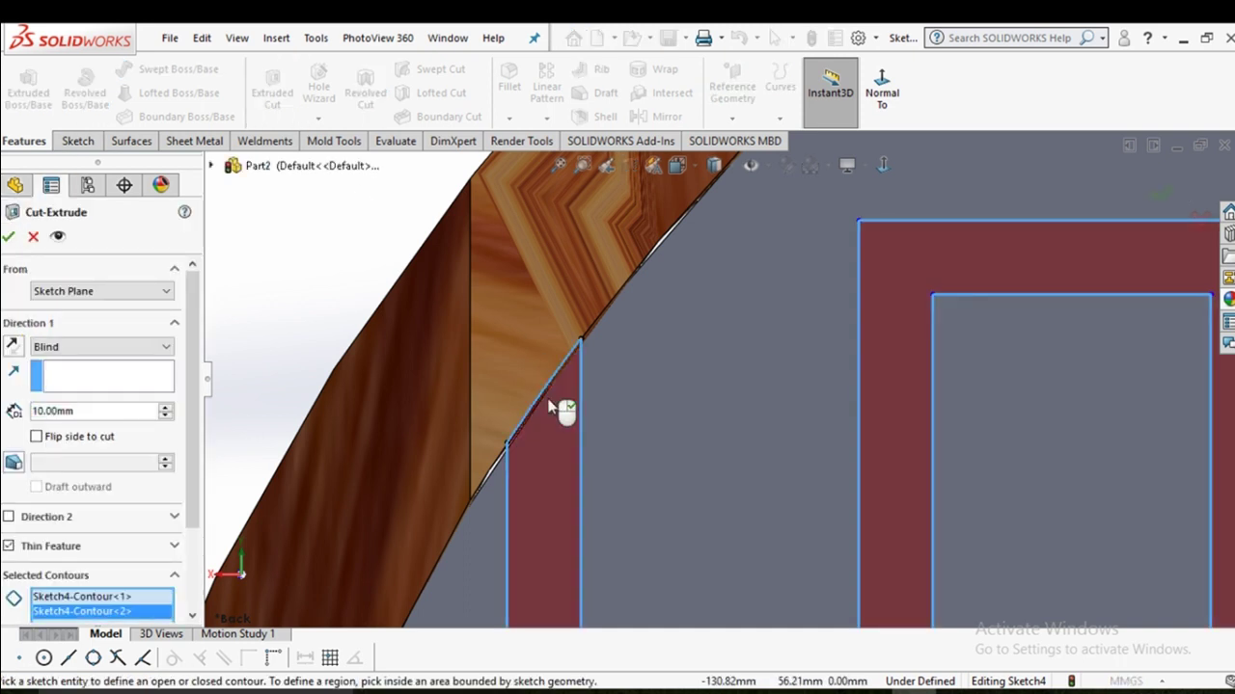
pyautogui.scroll(2, 564, 420)
pyautogui.scroll(2, 590, 434)
pyautogui.scroll(2, 607, 427)
pyautogui.scroll(2, 550, 434)
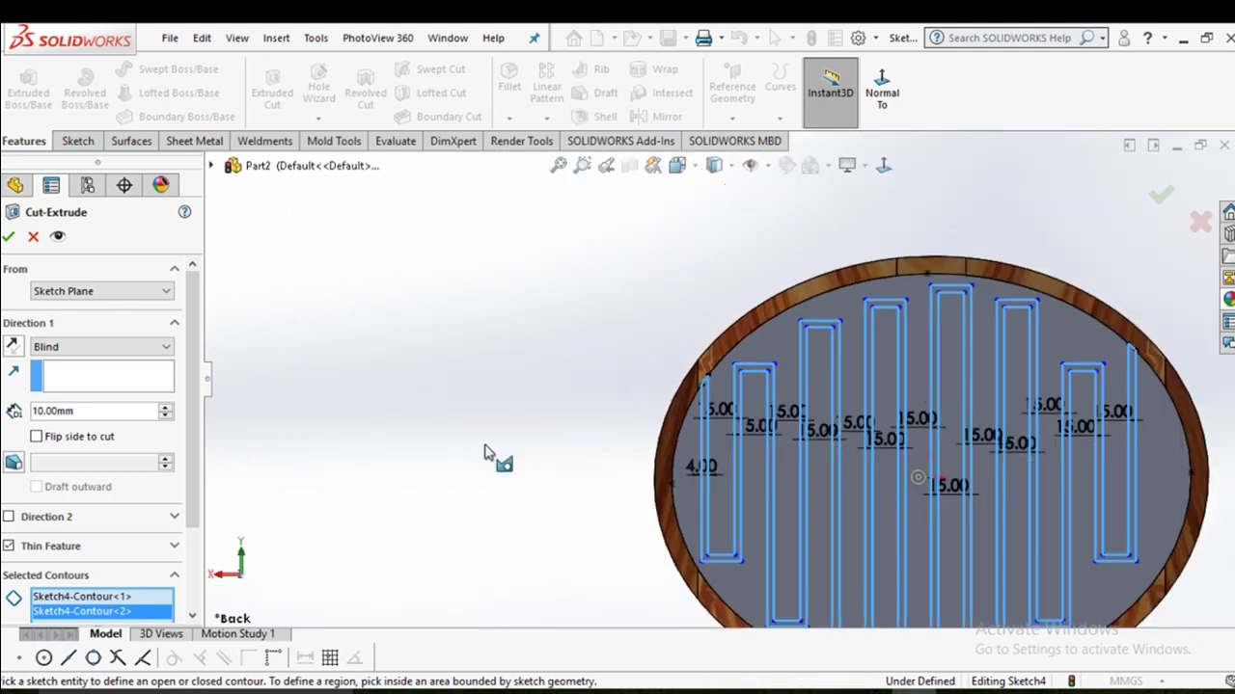
pyautogui.moveTo(485, 453)
pyautogui.mouseDown(button='middle')
pyautogui.moveTo(498, 358)
pyautogui.moveTo(493, 424)
pyautogui.moveTo(490, 379)
pyautogui.moveTo(469, 408)
pyautogui.moveTo(495, 446)
pyautogui.mouseUp(button='middle')
pyautogui.scroll(-5, 868, 538)
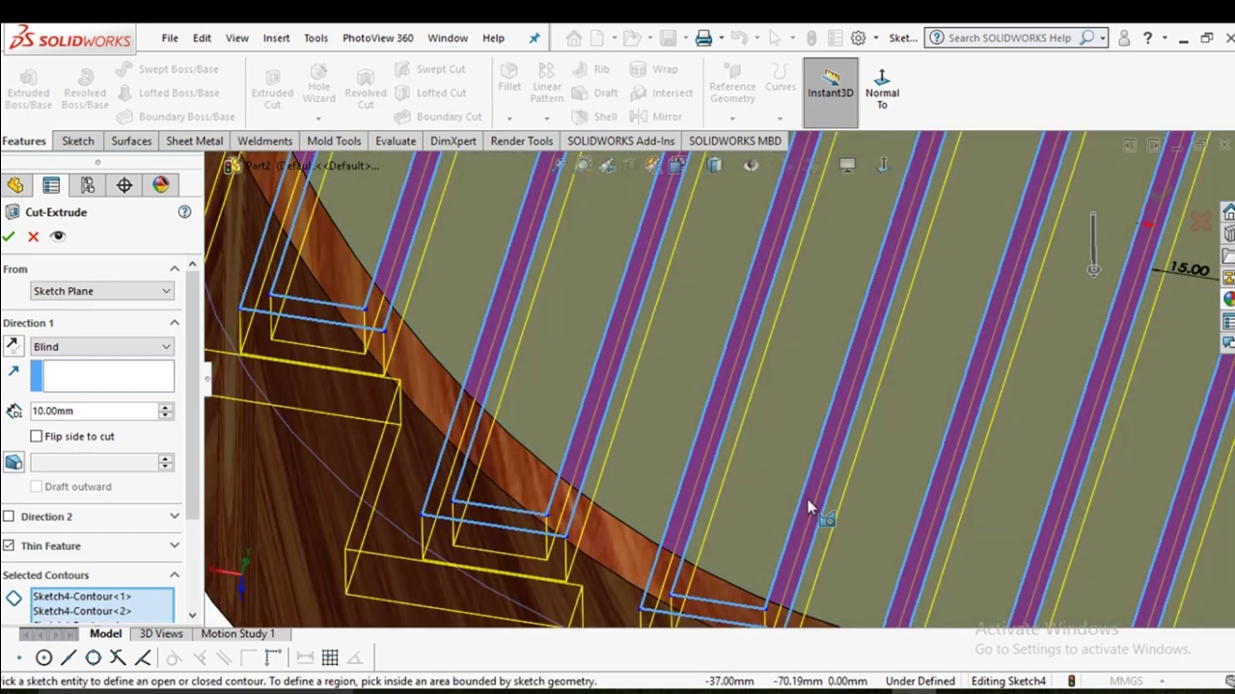
pyautogui.scroll(5, 810, 506)
pyautogui.scroll(3, 777, 492)
pyautogui.moveTo(777, 492)
pyautogui.mouseDown(button='middle')
pyautogui.moveTo(643, 476)
pyautogui.moveTo(686, 560)
pyautogui.mouseUp(button='middle')
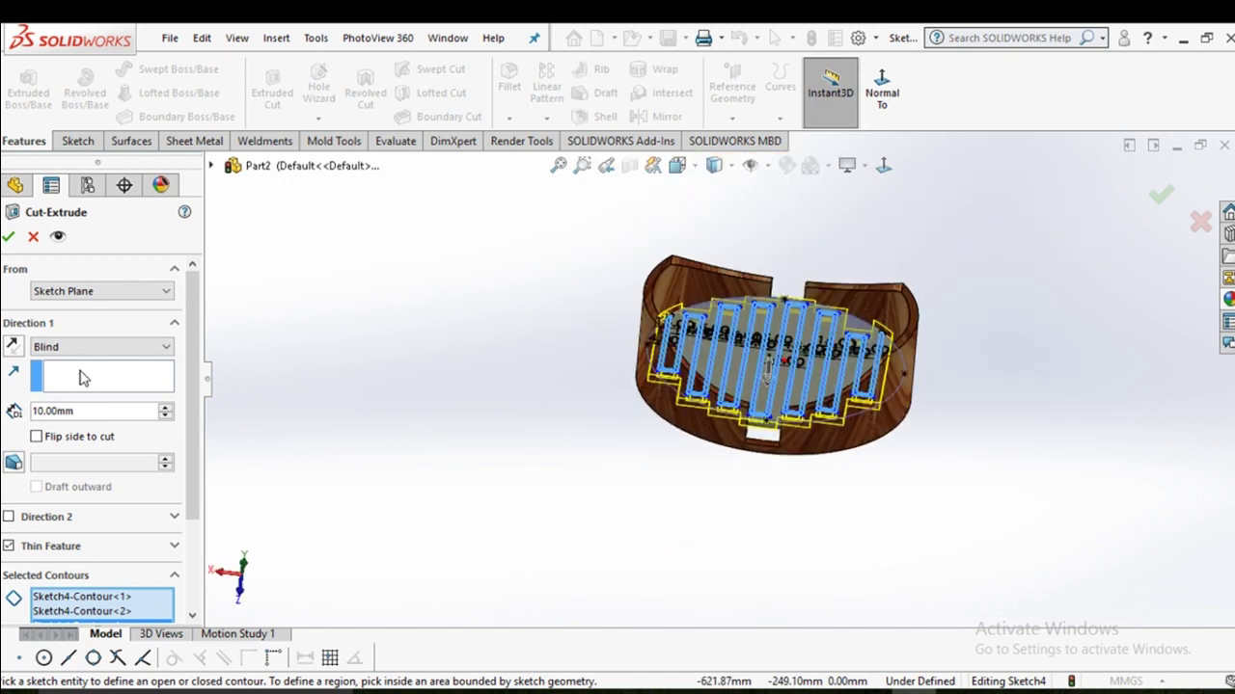
# Set the cut to Mid Plane with a 20.00 mm depth.
pyautogui.click(101, 346)
pyautogui.click(72, 455)
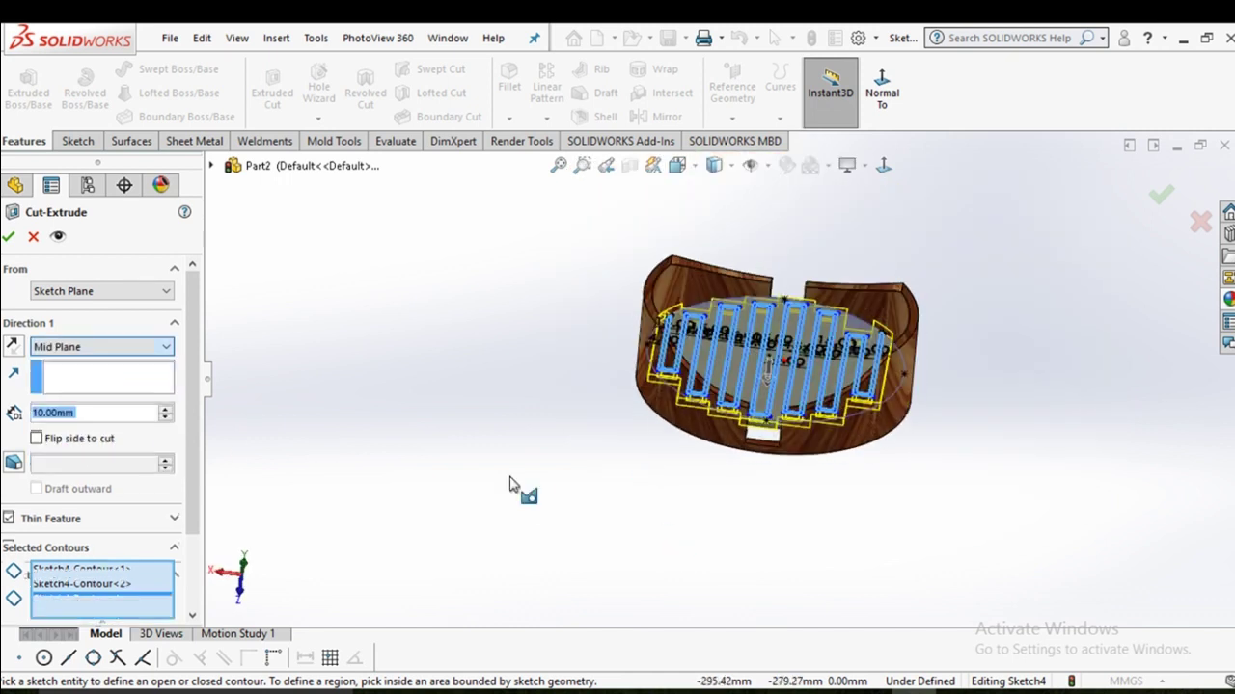
pyautogui.moveTo(510, 489); pyautogui.dragTo(519, 384, button='middle')
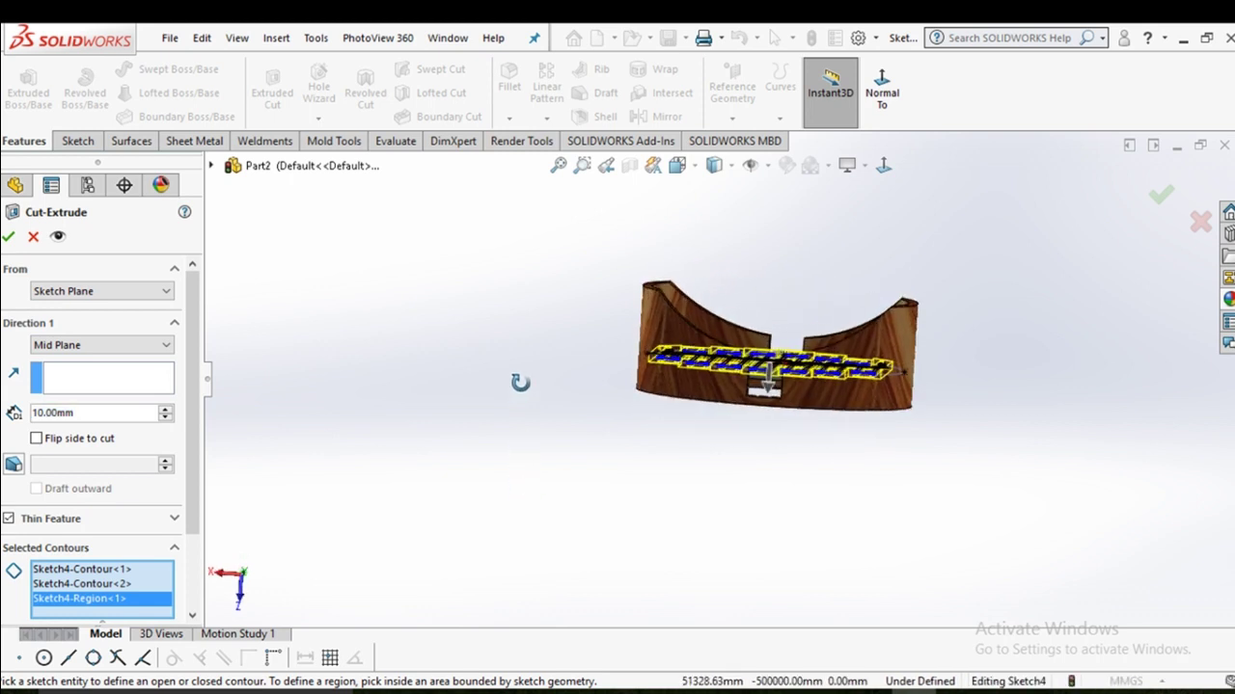
pyautogui.click(166, 412)
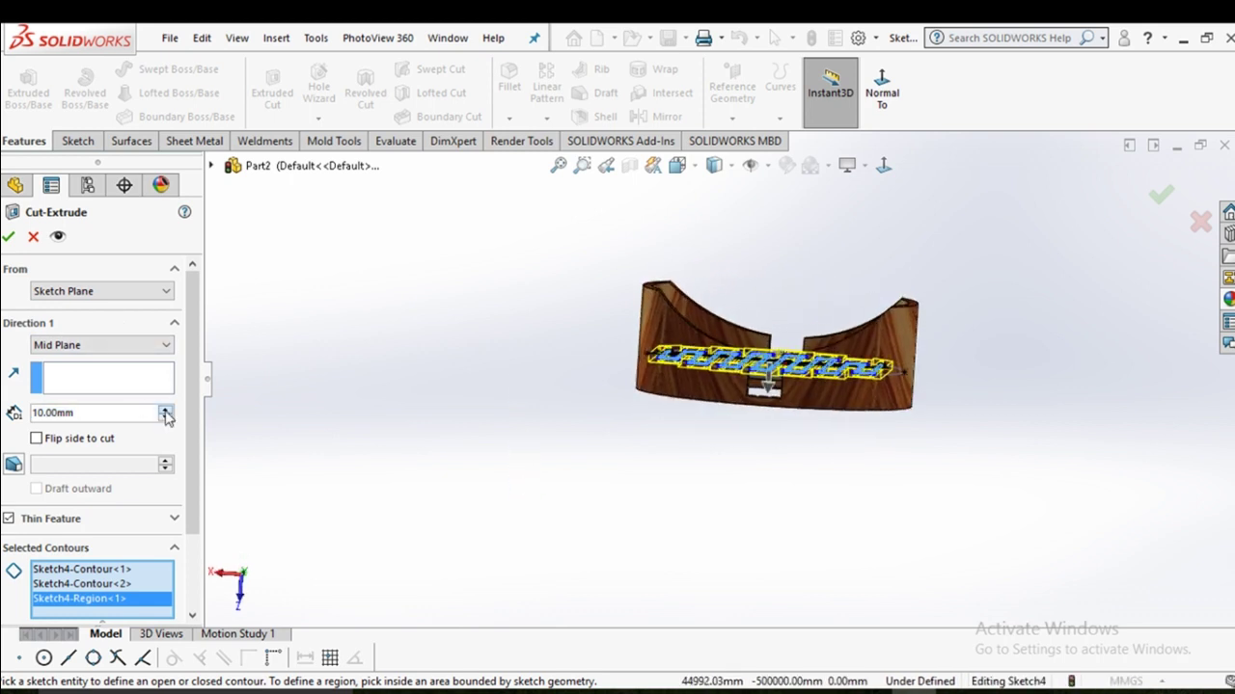
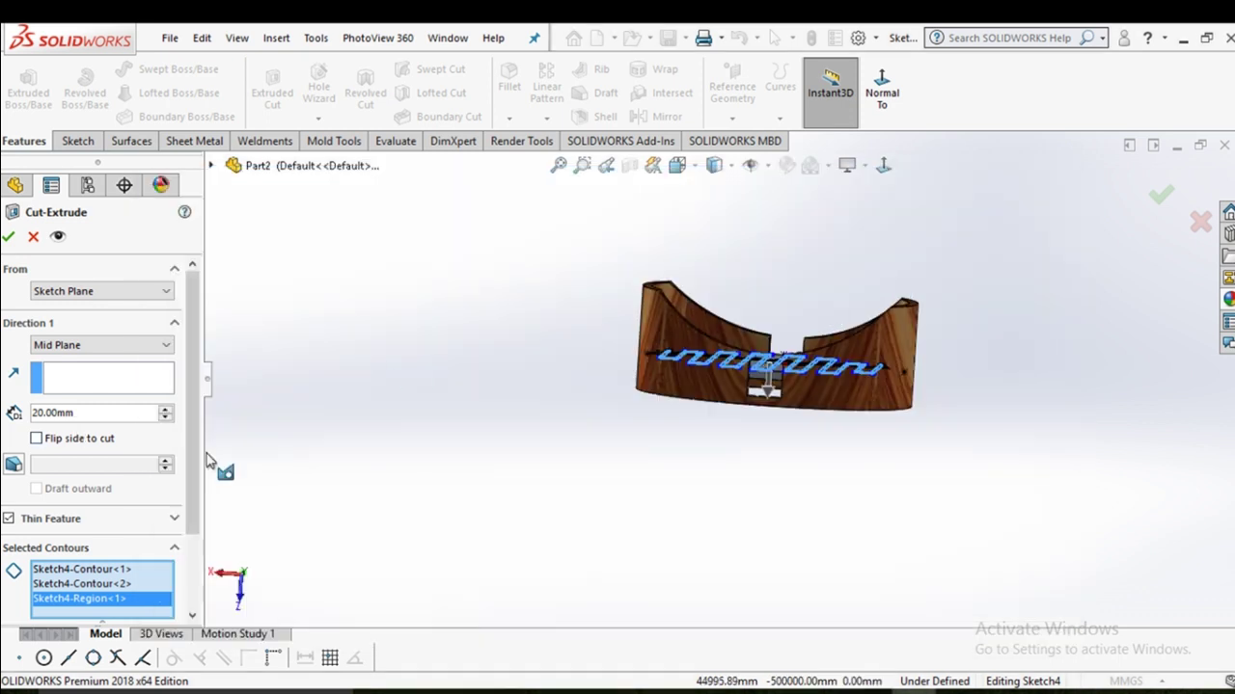
# Clear the selected contours, turn off Thin Feature, and finish the cut keeping all bodies.
pyautogui.moveTo(502, 408); pyautogui.dragTo(513, 425, button='middle')
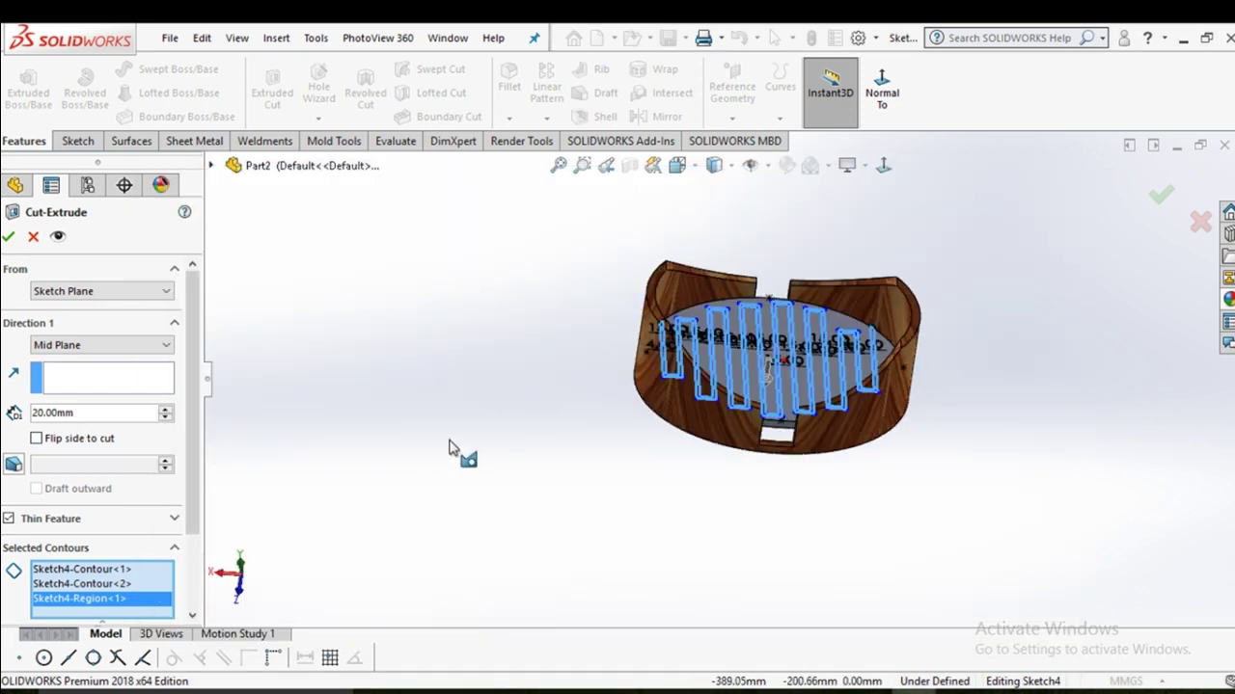
pyautogui.rightClick(138, 585)
pyautogui.click(138, 590)
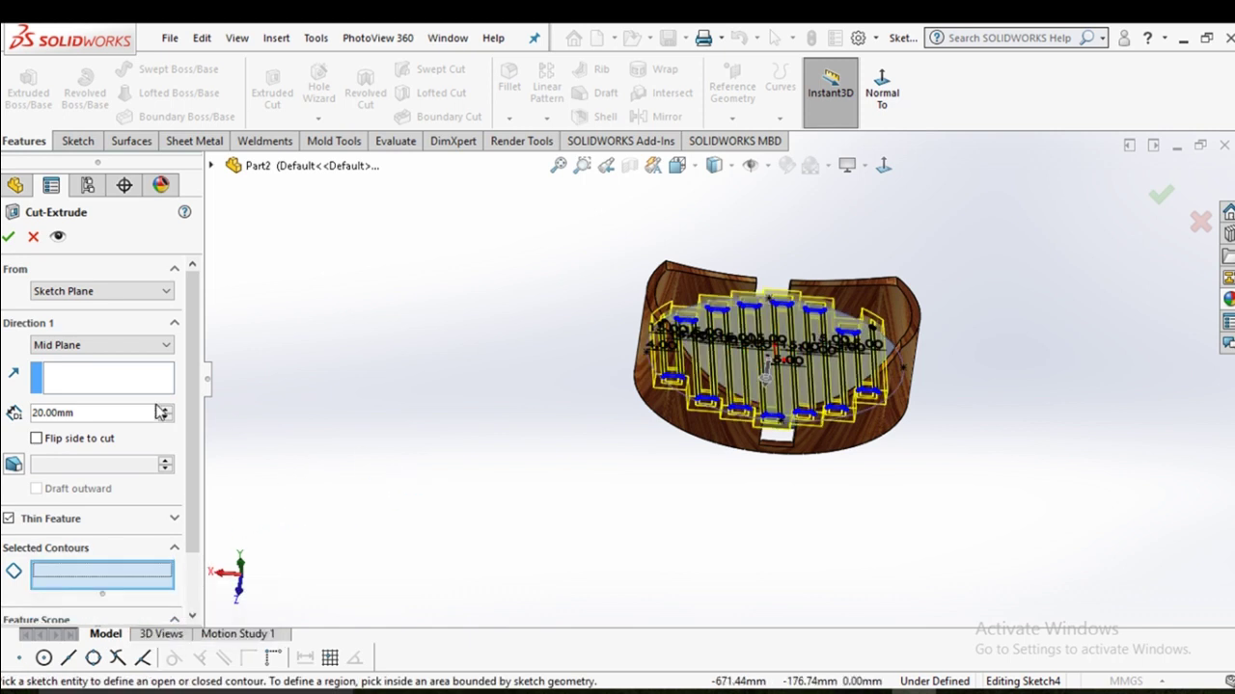
pyautogui.click(8, 234)
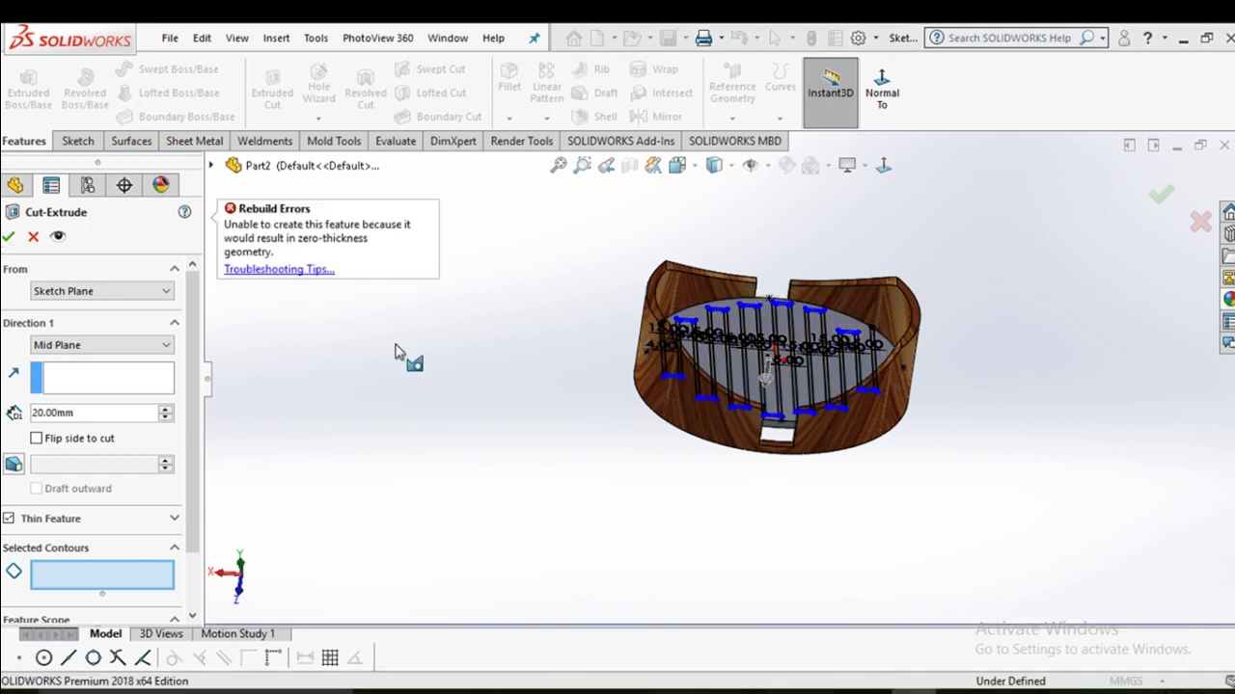
pyautogui.click(9, 519)
pyautogui.click(9, 236)
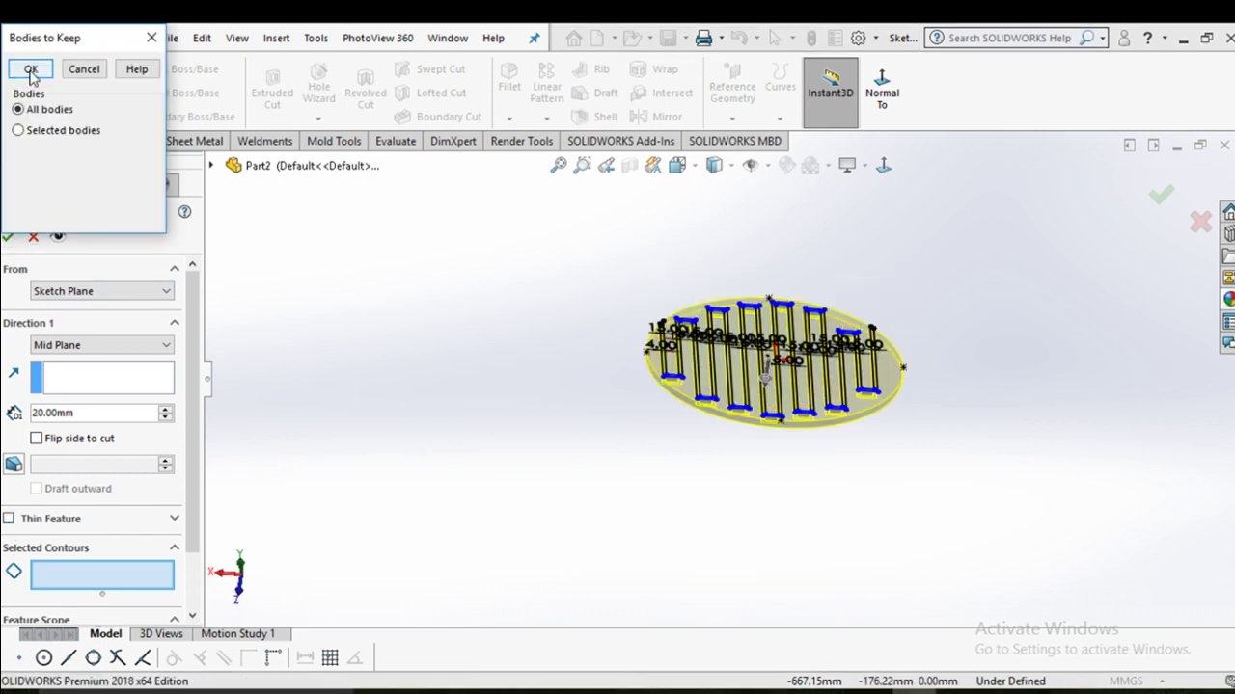
pyautogui.click(31, 70)
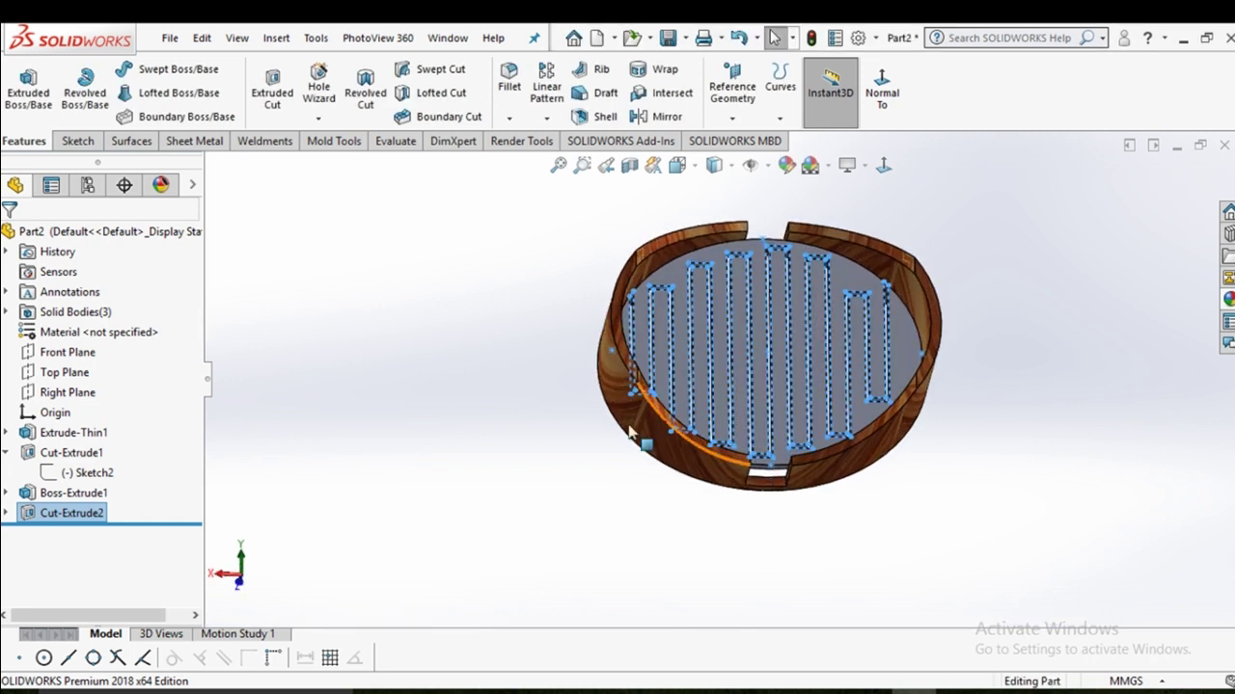
# Orbit the model to inspect the serpentine slots cut through the floor.
pyautogui.moveTo(449, 433); pyautogui.dragTo(601, 430, button='middle')
pyautogui.scroll(-3, 747, 408)
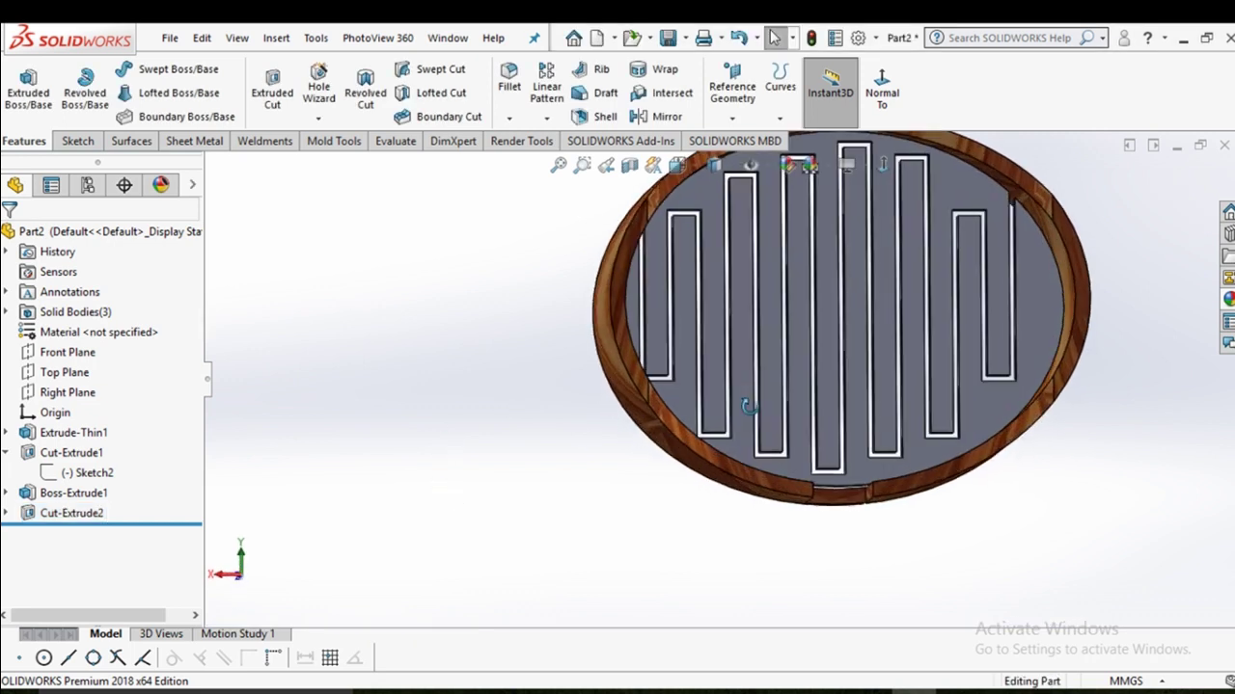
pyautogui.moveTo(747, 408); pyautogui.dragTo(740, 265, button='middle')
pyautogui.moveTo(825, 290)
pyautogui.mouseDown(button='middle')
pyautogui.moveTo(796, 490)
pyautogui.moveTo(840, 529)
pyautogui.moveTo(841, 503)
pyautogui.mouseUp(button='middle')
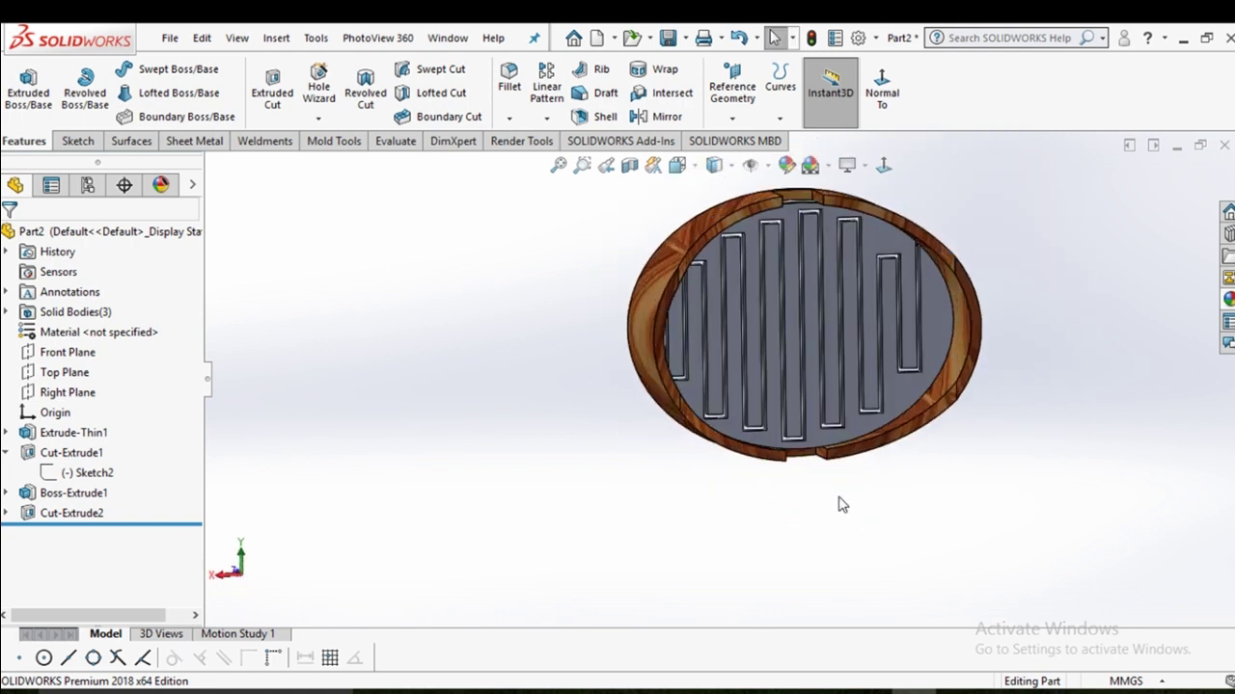
pyautogui.moveTo(737, 504); pyautogui.dragTo(1057, 368, button='middle')
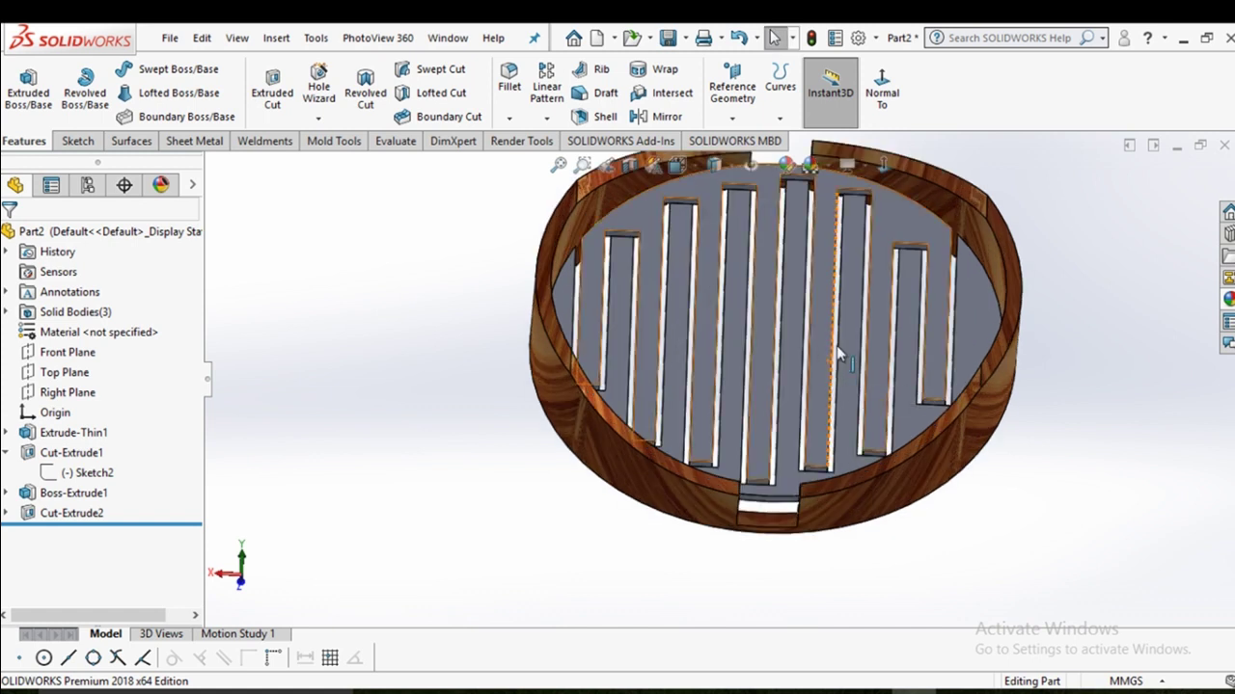
pyautogui.click(1228, 299)
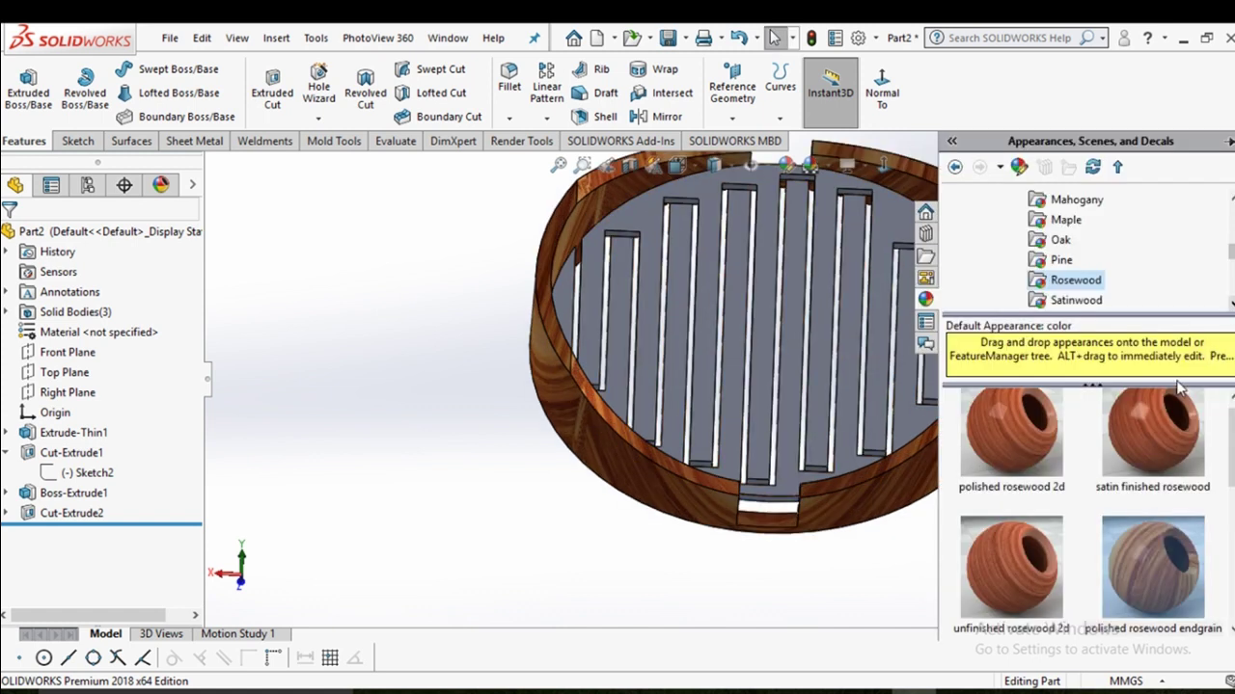
# Try an Oak appearance on the slotted floor, then undo it.
pyautogui.click(1061, 258)
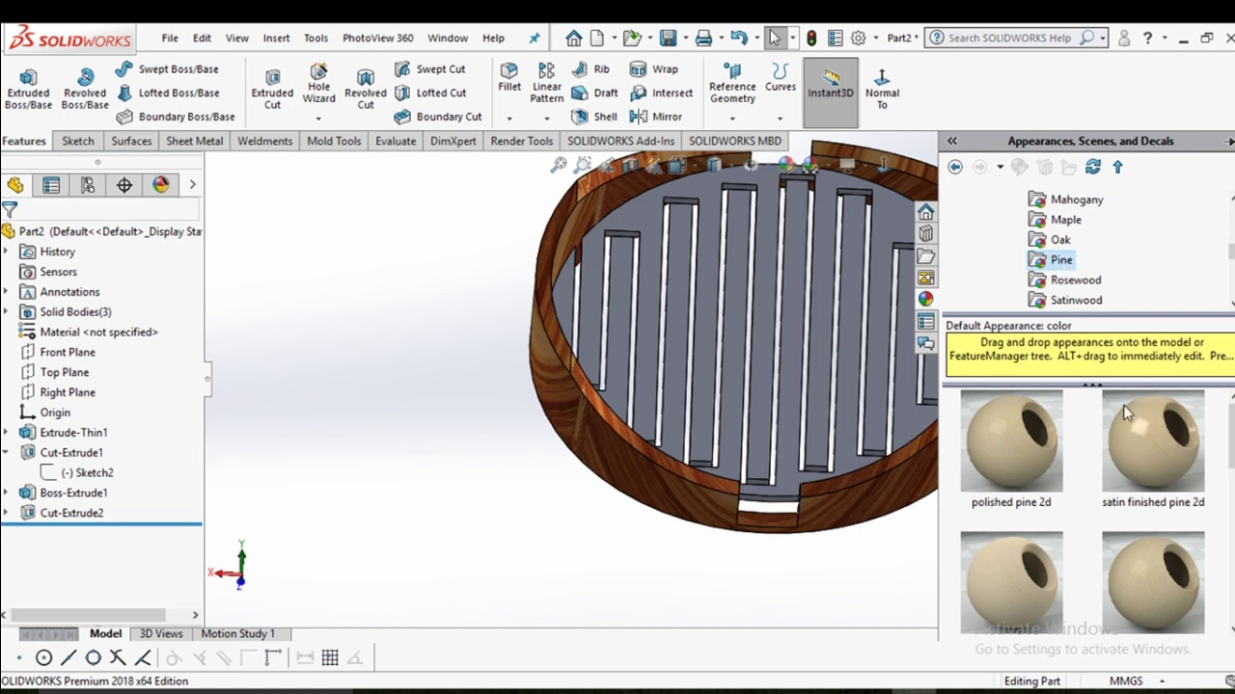
pyautogui.click(1056, 241)
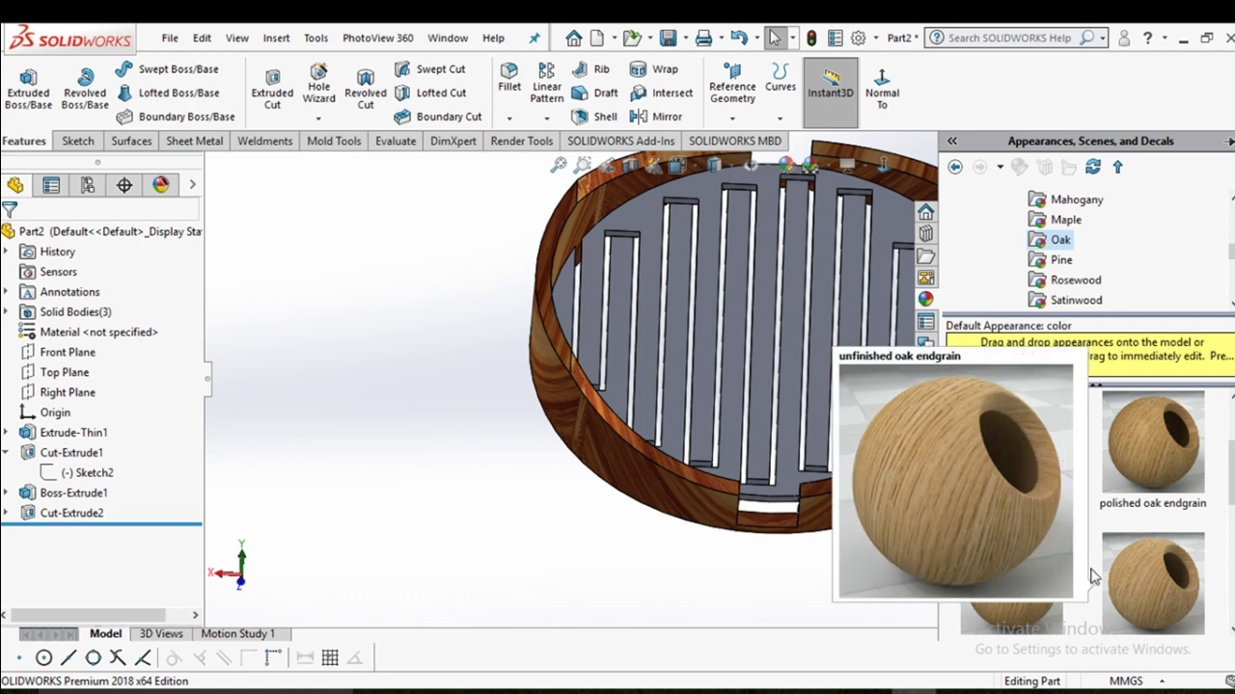
pyautogui.moveTo(1022, 583); pyautogui.dragTo(791, 308)
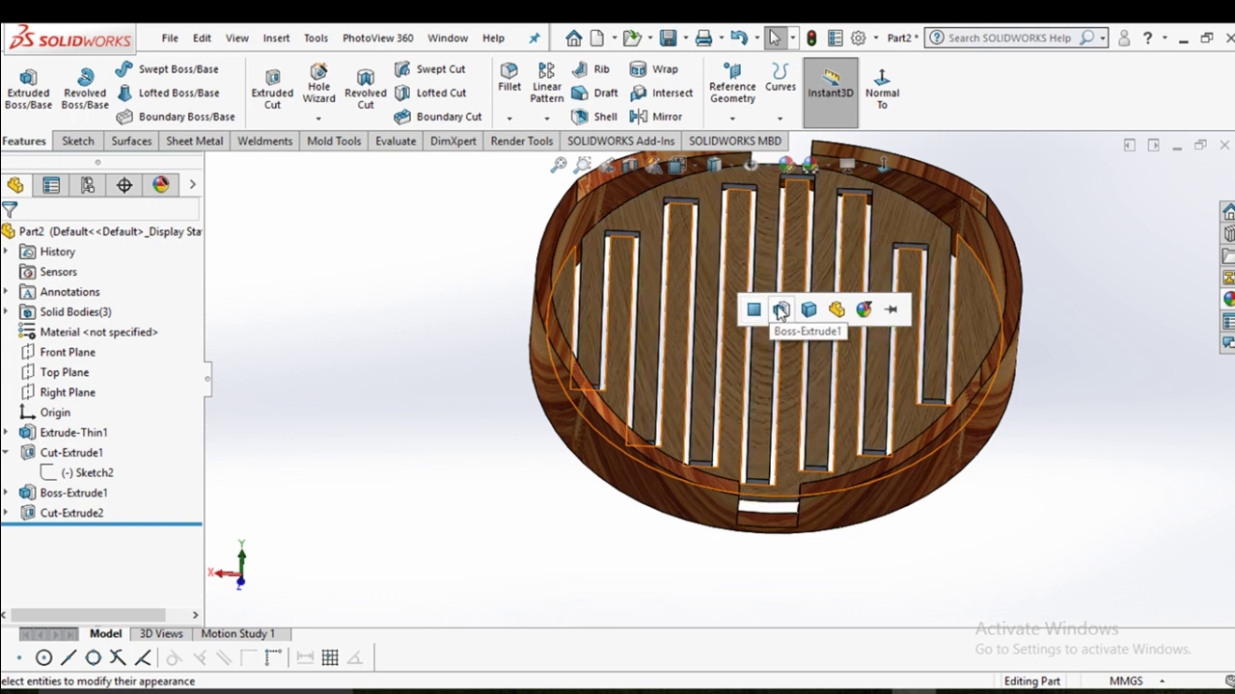
pyautogui.click(835, 310)
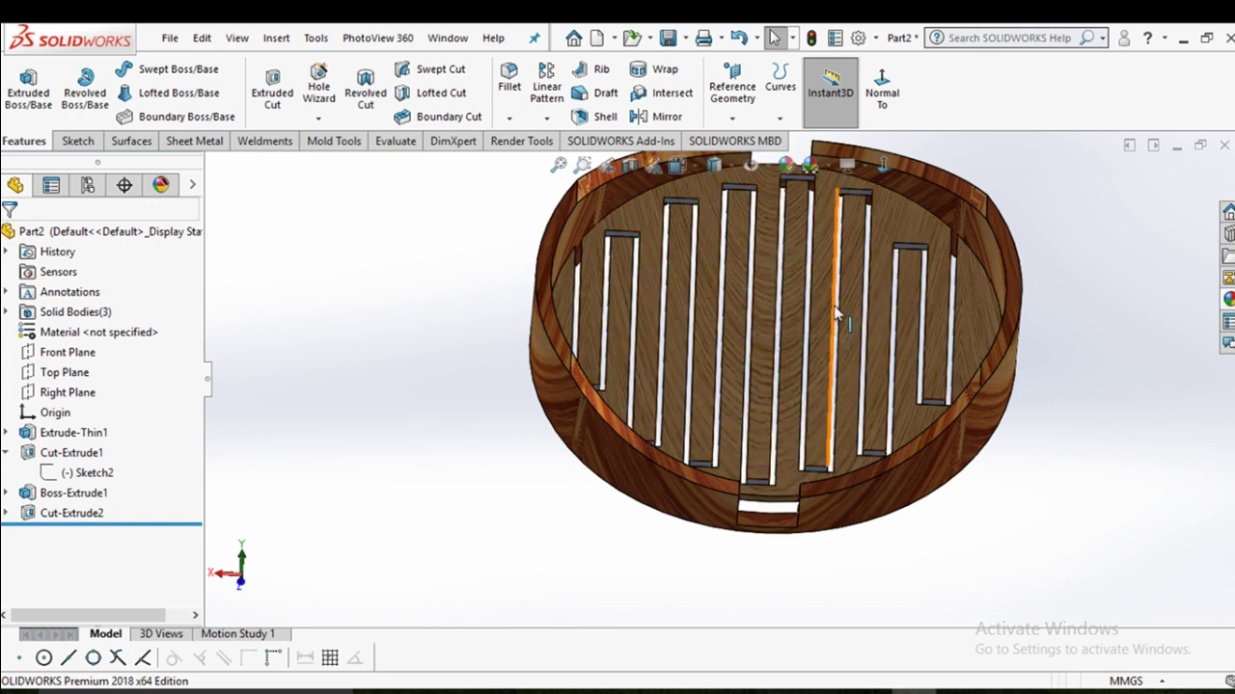
pyautogui.hotkey('ctrl', 'z')
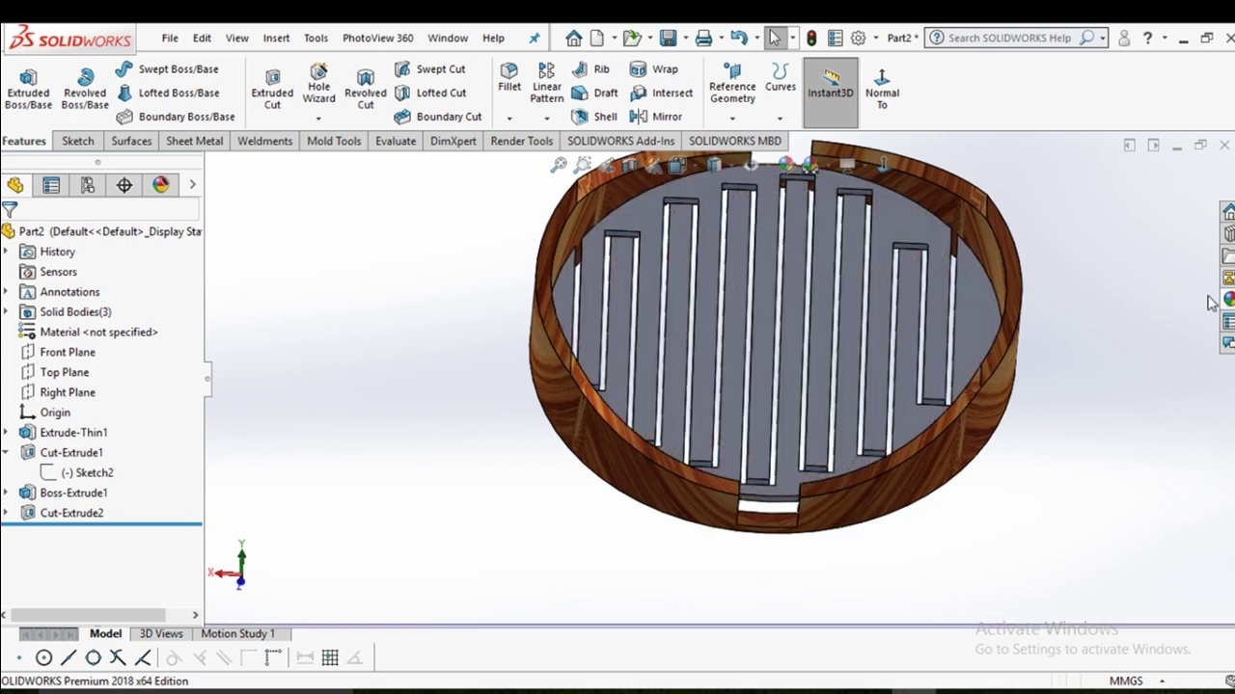
# Apply a satin oak appearance to the whole floor body.
pyautogui.click(1228, 298)
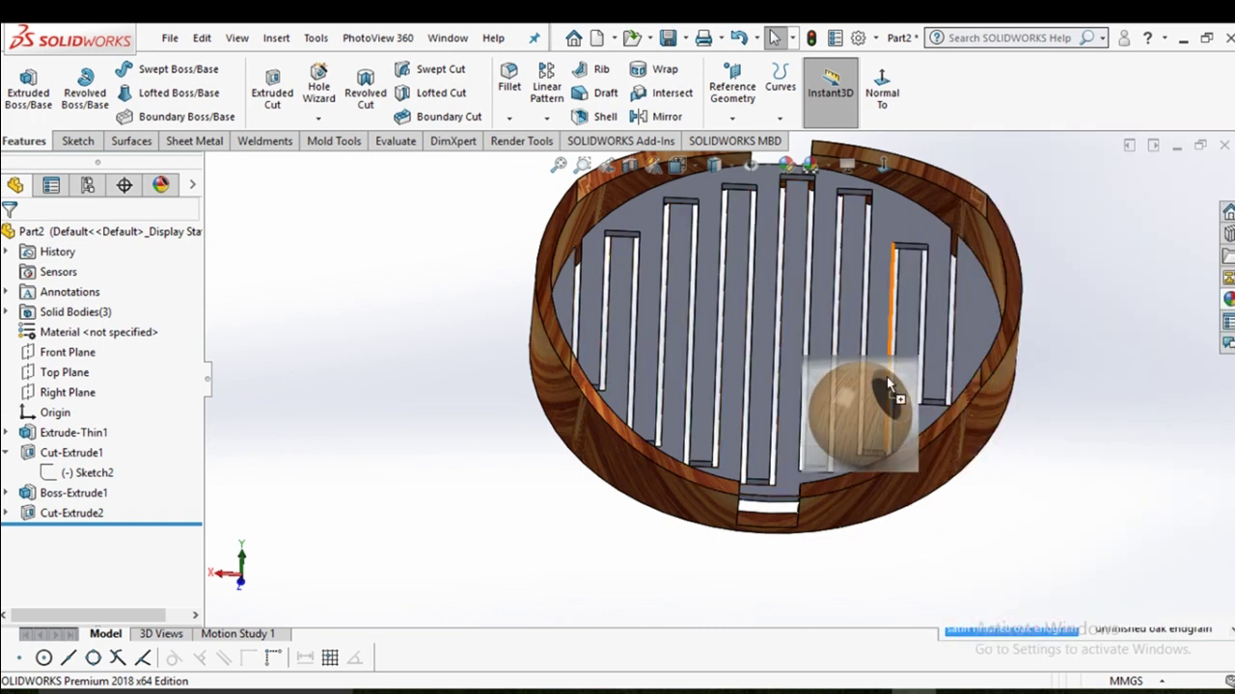
pyautogui.moveTo(1034, 555); pyautogui.dragTo(882, 342)
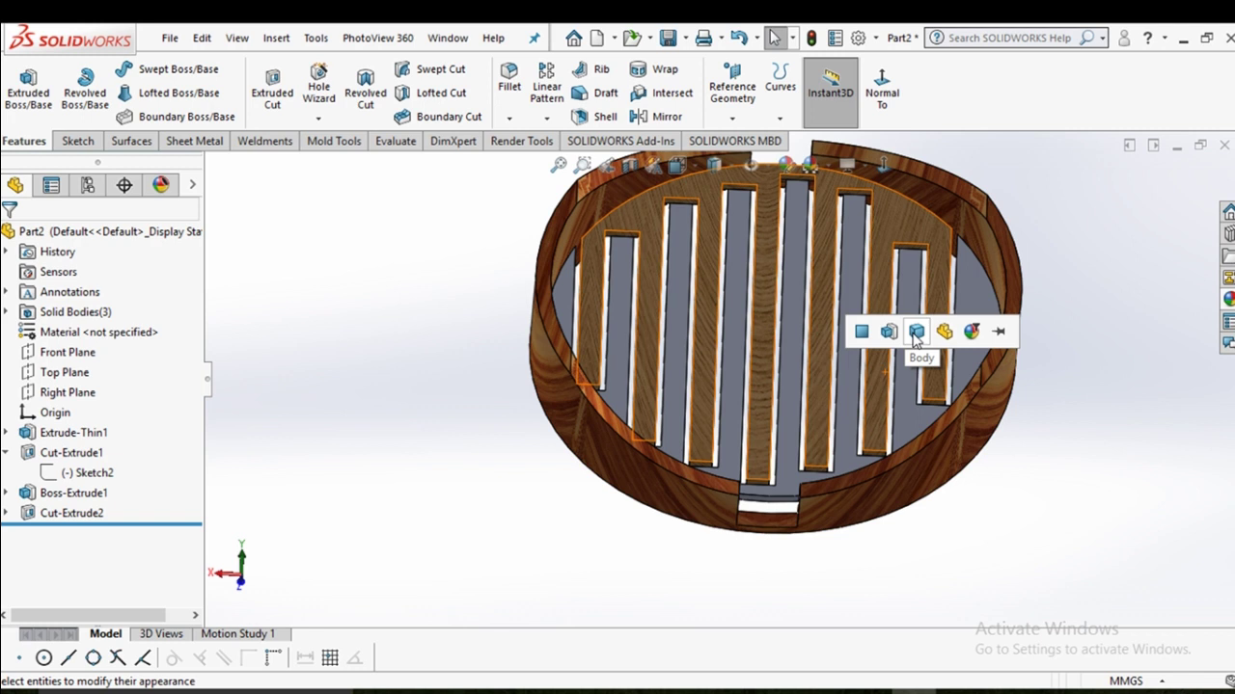
pyautogui.click(915, 330)
pyautogui.moveTo(1042, 505)
pyautogui.mouseDown(button='middle')
pyautogui.moveTo(1036, 446)
pyautogui.moveTo(1104, 415)
pyautogui.mouseUp(button='middle')
# Replace it with unfinished oak 2d applied to the Boss-Extrude1 floor feature.
pyautogui.click(1228, 298)
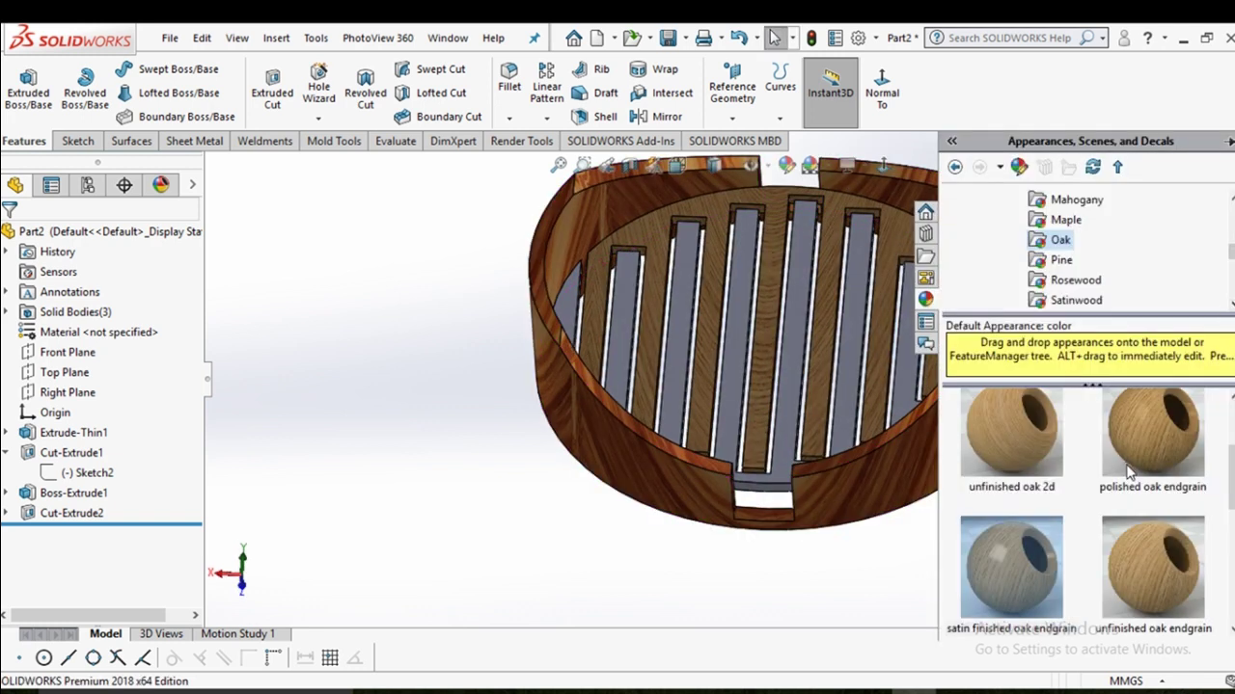
pyautogui.moveTo(1011, 434); pyautogui.dragTo(853, 345)
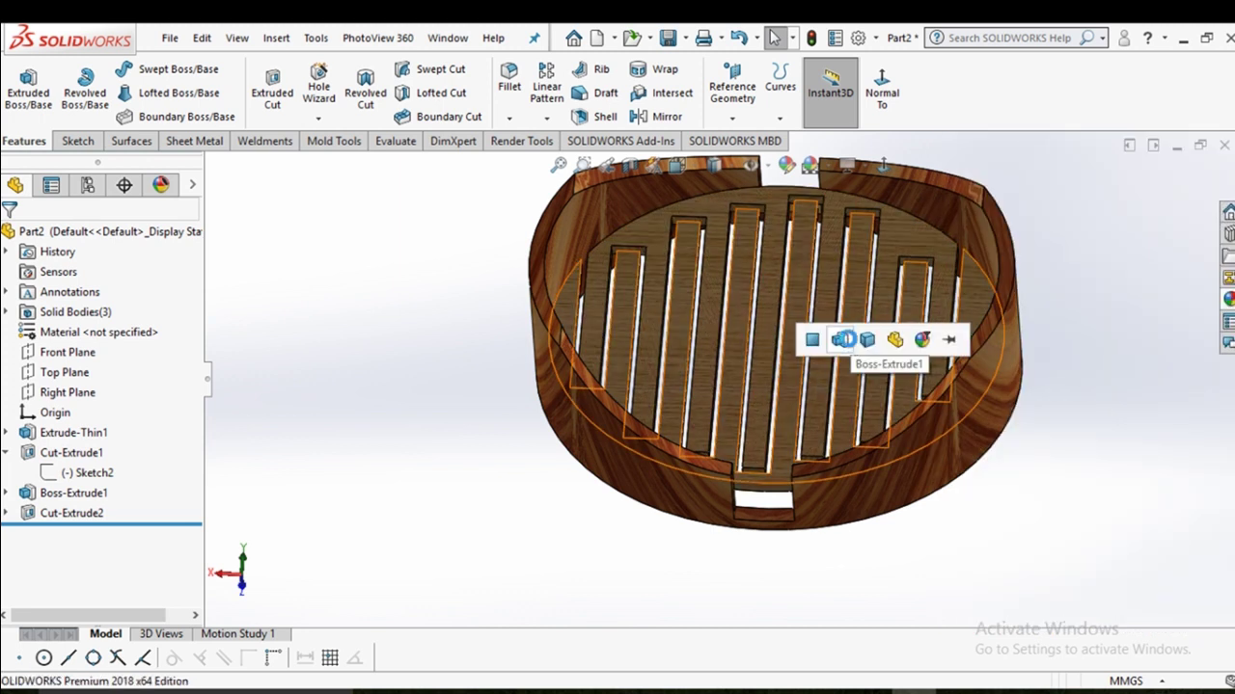
pyautogui.click(848, 345)
pyautogui.moveTo(1056, 489)
pyautogui.mouseDown(button='middle')
pyautogui.moveTo(1075, 531)
pyautogui.moveTo(1078, 375)
pyautogui.moveTo(1111, 477)
pyautogui.moveTo(1009, 473)
pyautogui.moveTo(1069, 498)
pyautogui.moveTo(994, 430)
pyautogui.moveTo(1016, 312)
pyautogui.moveTo(993, 427)
pyautogui.moveTo(1006, 491)
pyautogui.moveTo(971, 422)
pyautogui.mouseUp(button='middle')
pyautogui.scroll(-5, 971, 421)
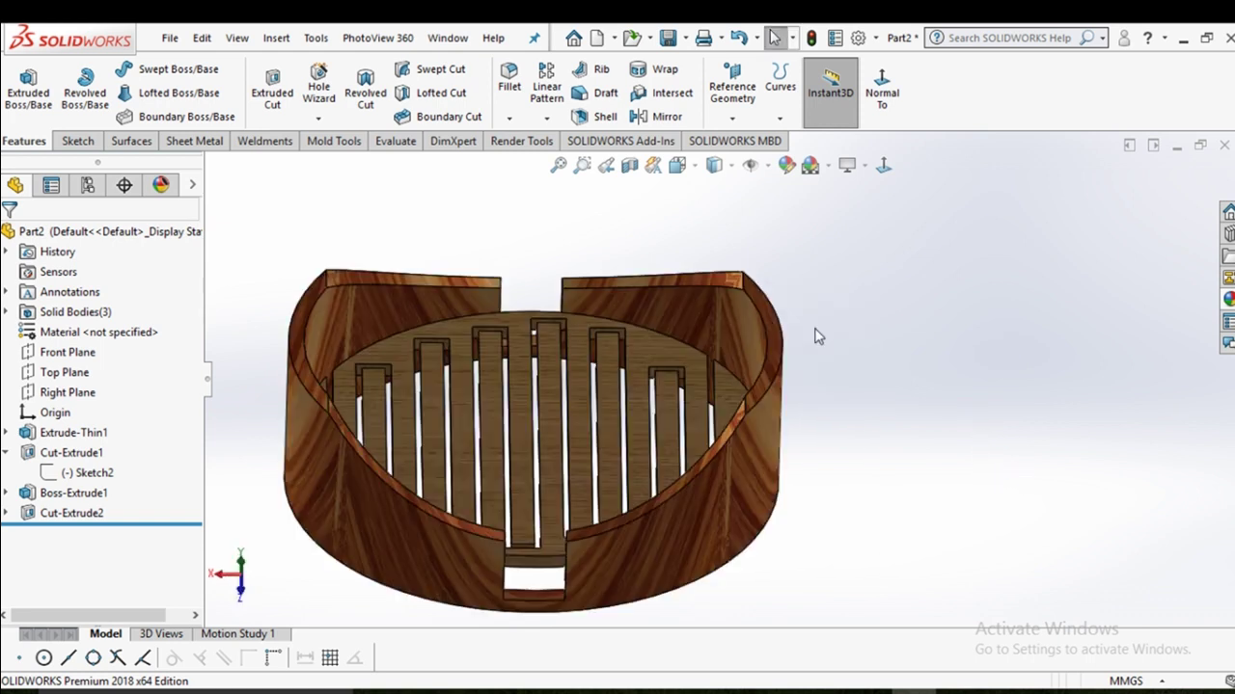
pyautogui.click(767, 343)
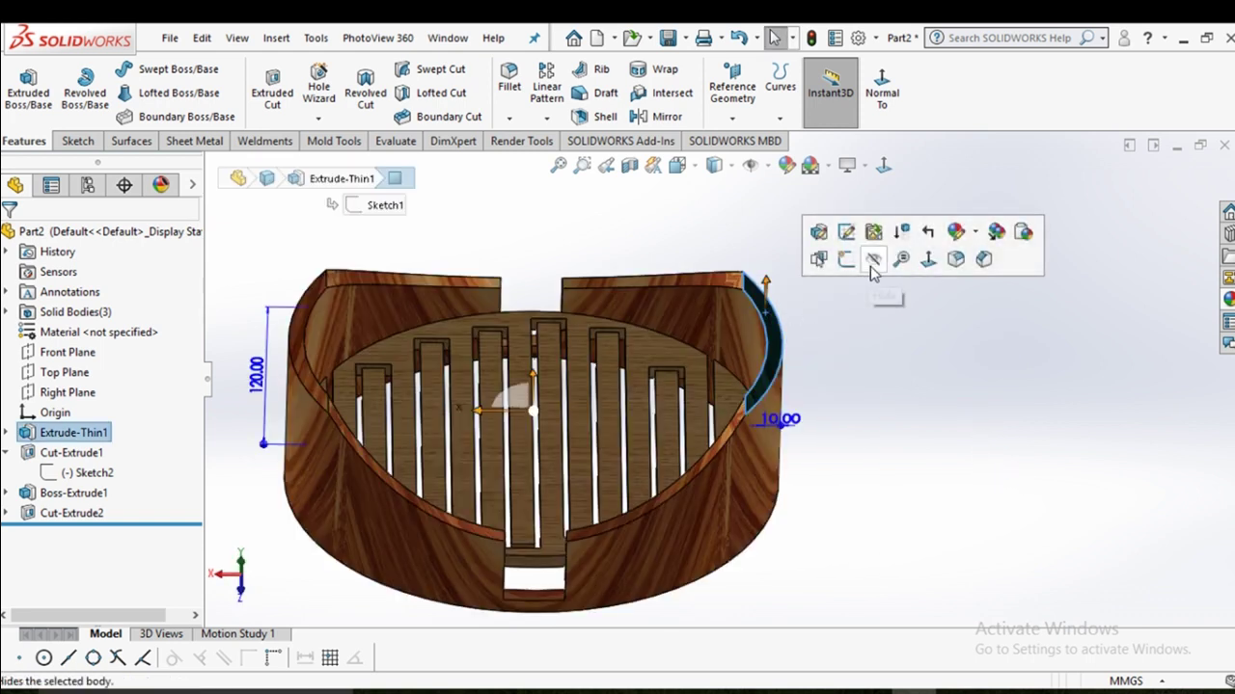
pyautogui.click(845, 260)
pyautogui.click(883, 166)
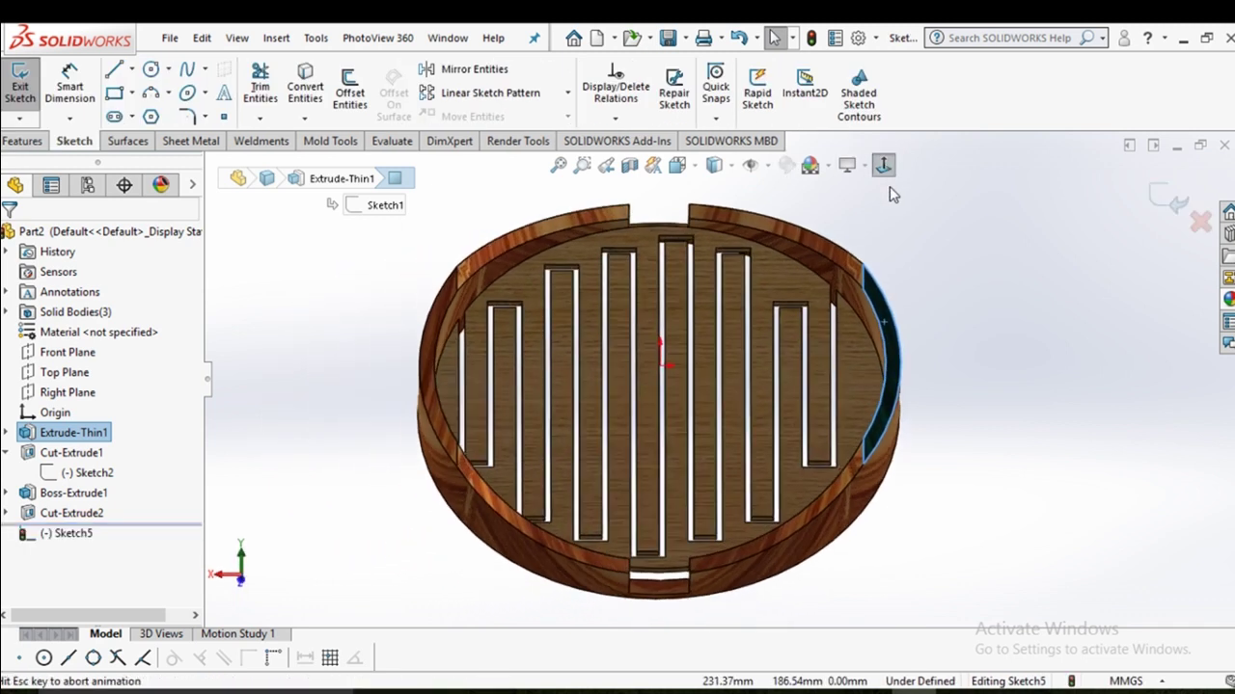
pyautogui.click(1094, 309)
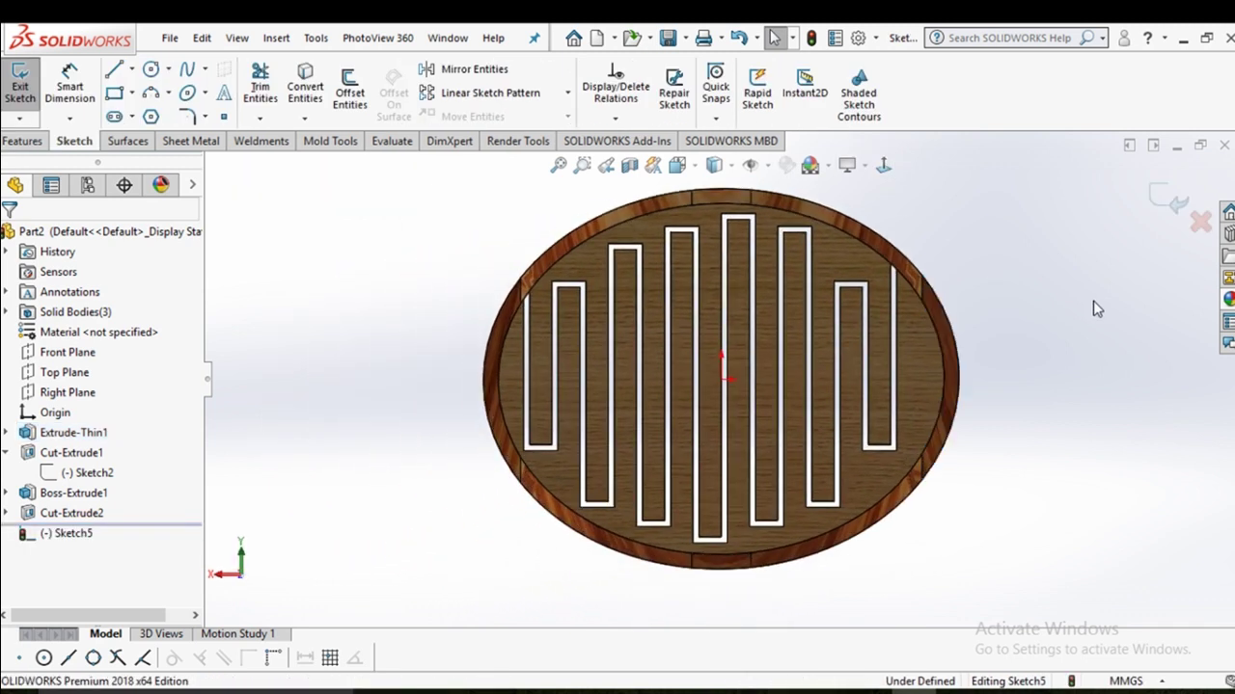
pyautogui.click(342, 107)
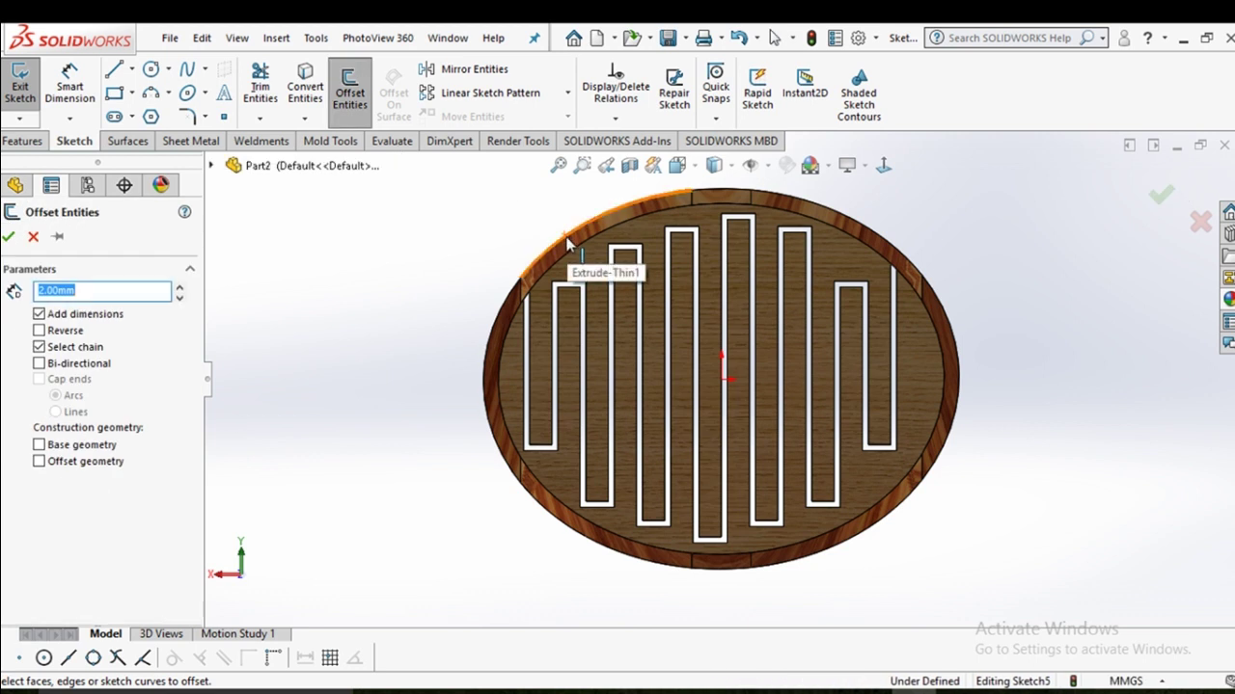
pyautogui.click(568, 243)
pyautogui.click(513, 303)
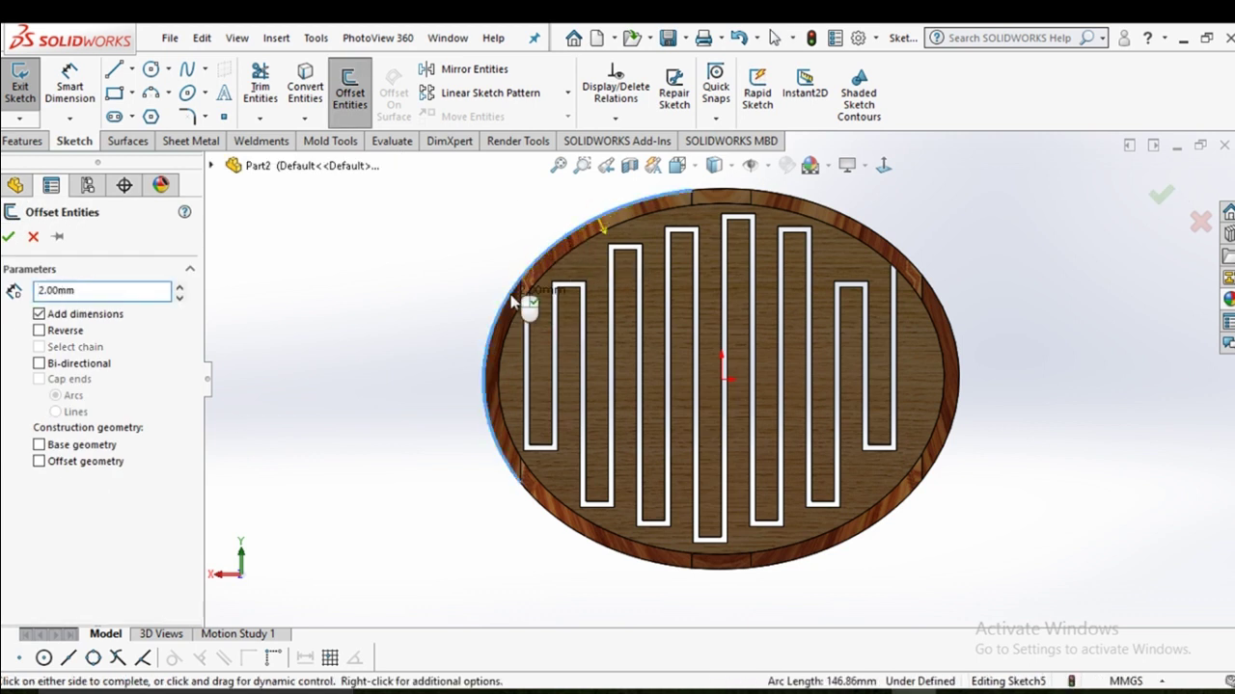
pyautogui.click(543, 517)
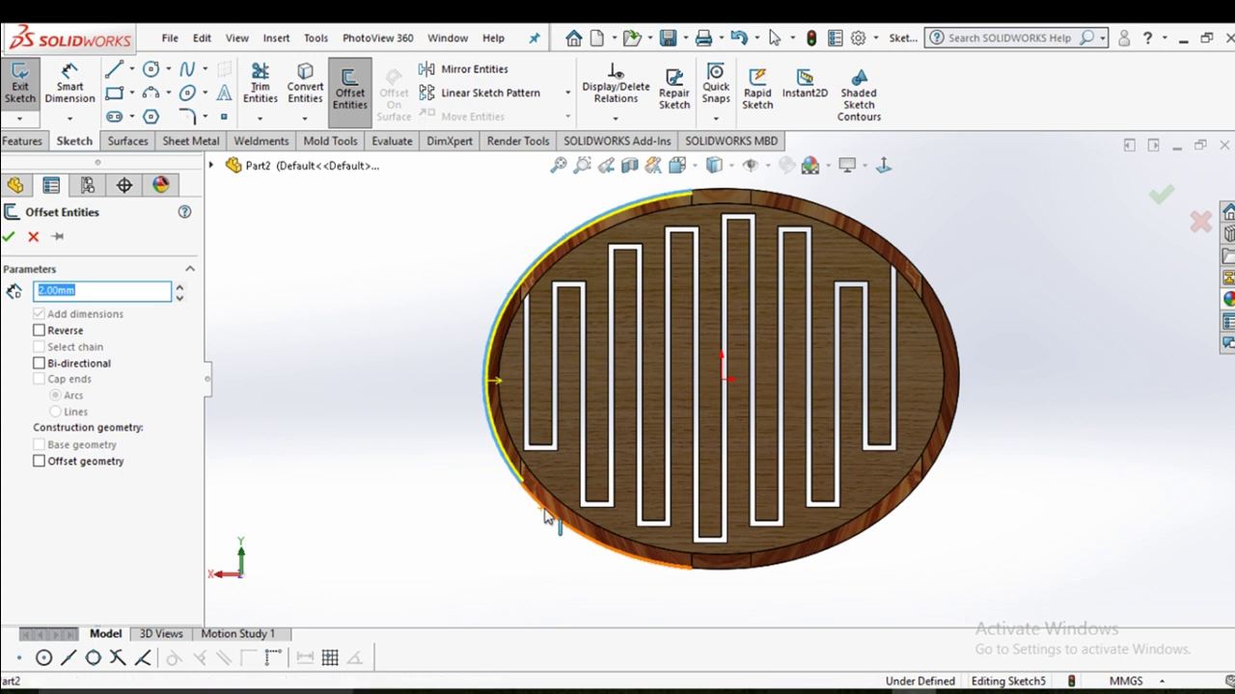
pyautogui.click(730, 573)
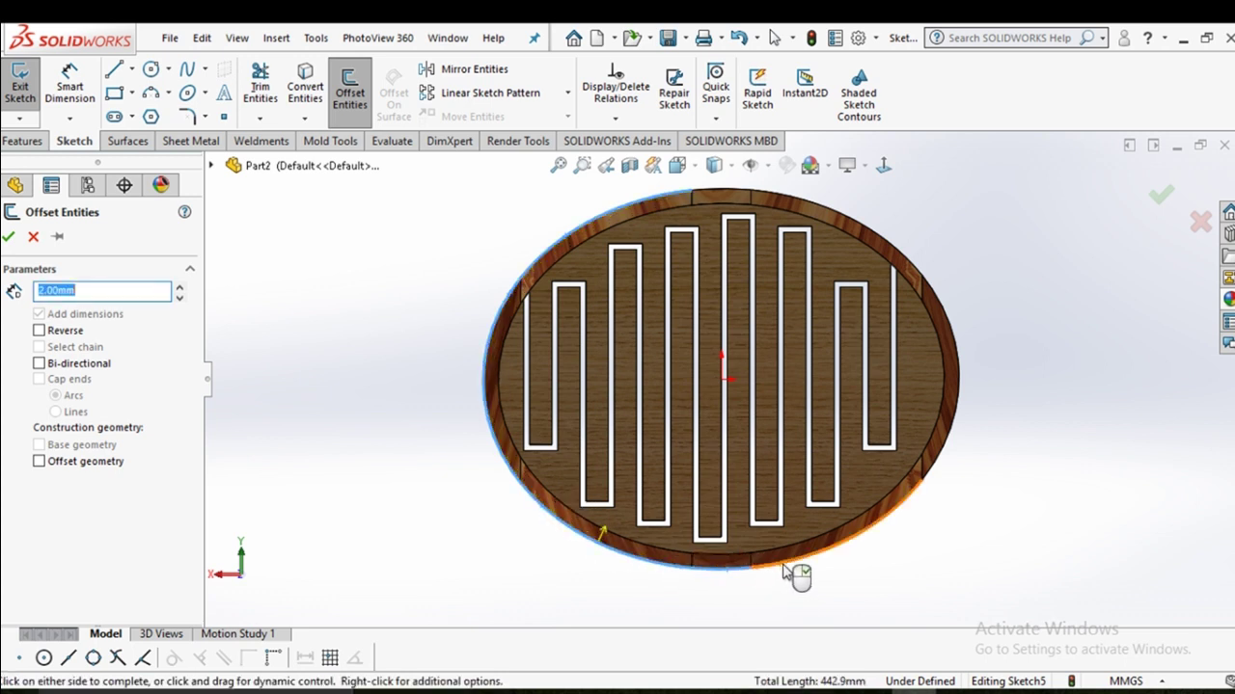
pyautogui.click(945, 468)
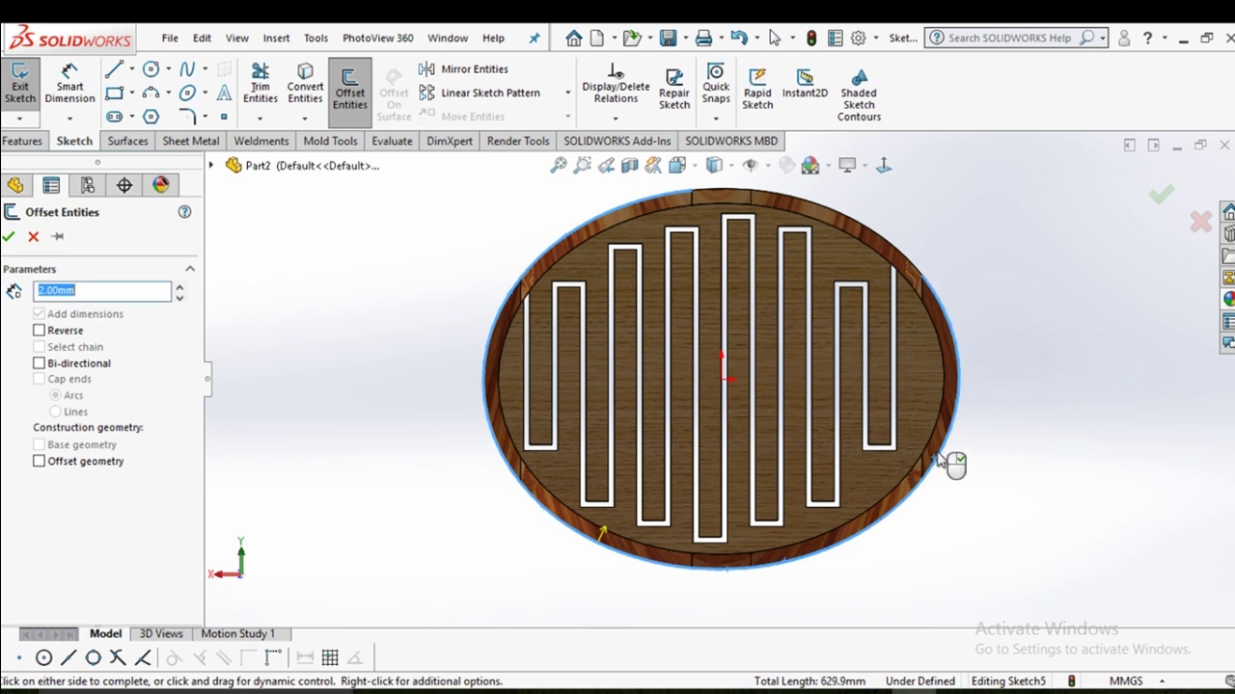
pyautogui.click(919, 277)
pyautogui.click(737, 198)
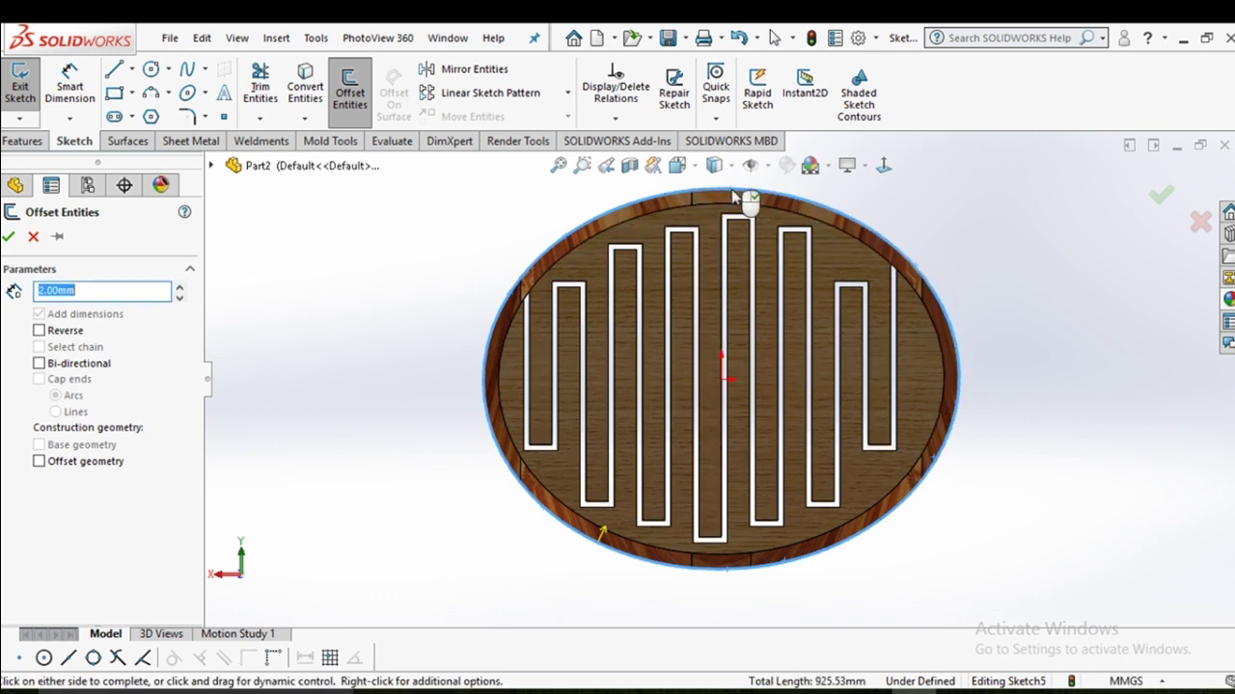
pyautogui.click(37, 332)
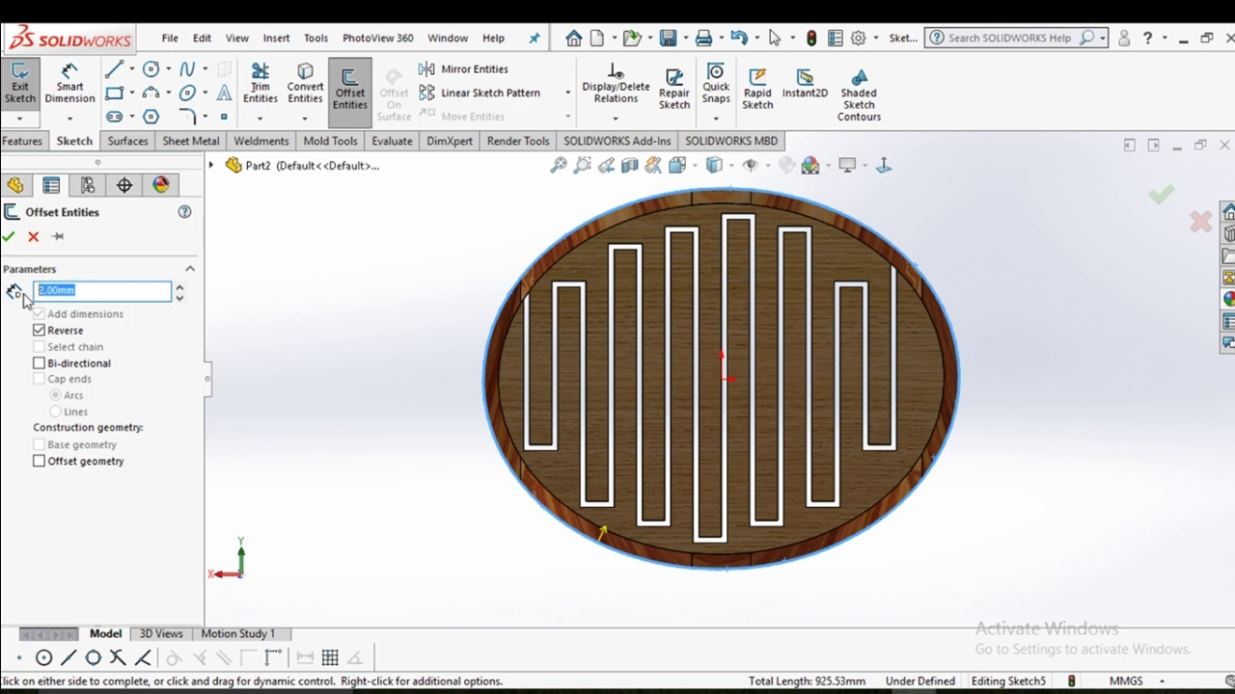
pyautogui.write('10')
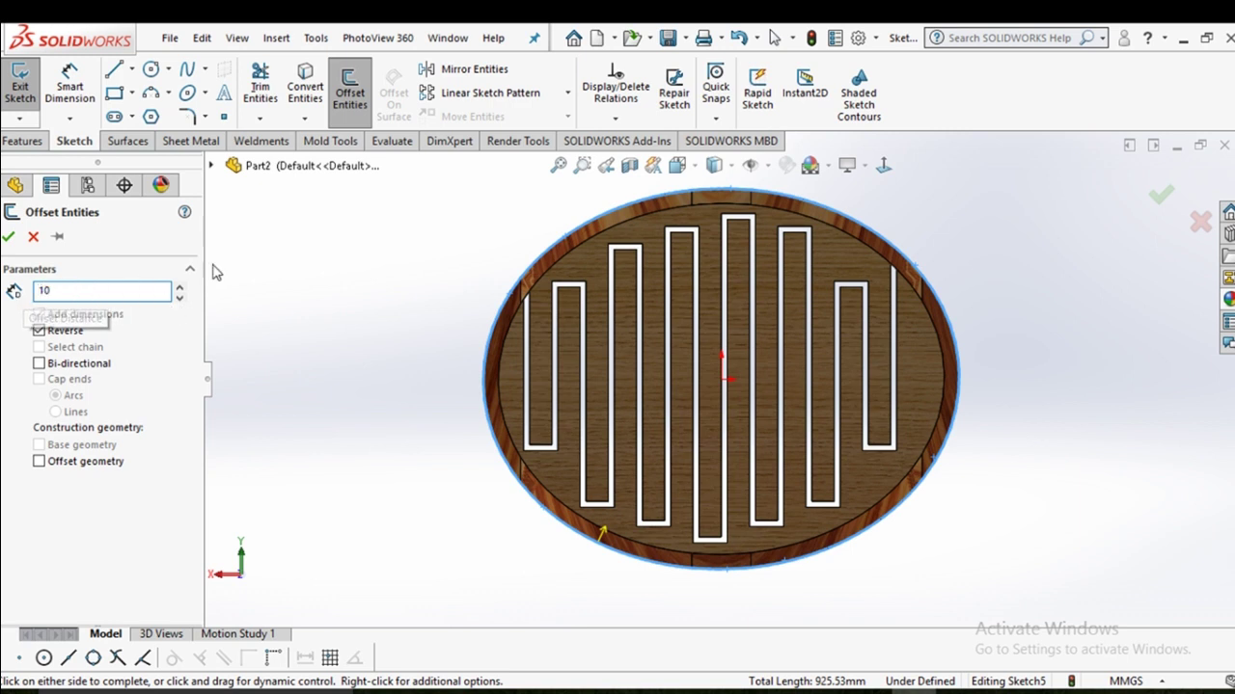
pyautogui.press('Return')
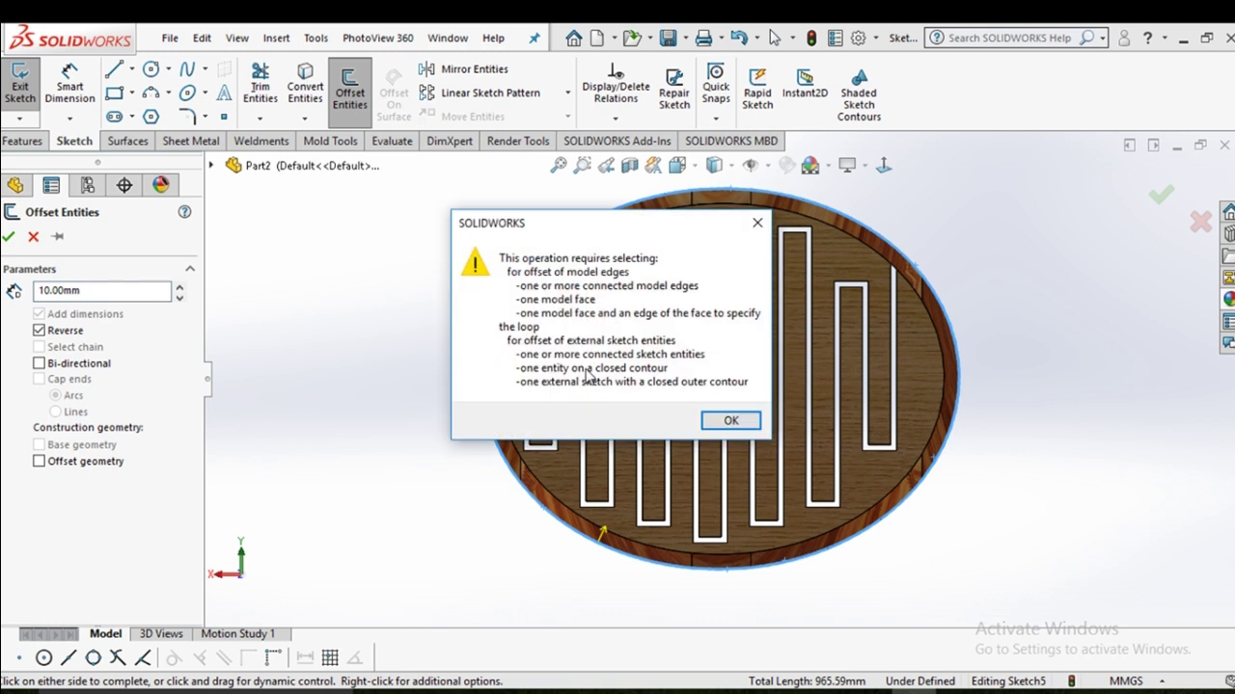
pyautogui.click(756, 225)
pyautogui.click(730, 421)
pyautogui.click(33, 236)
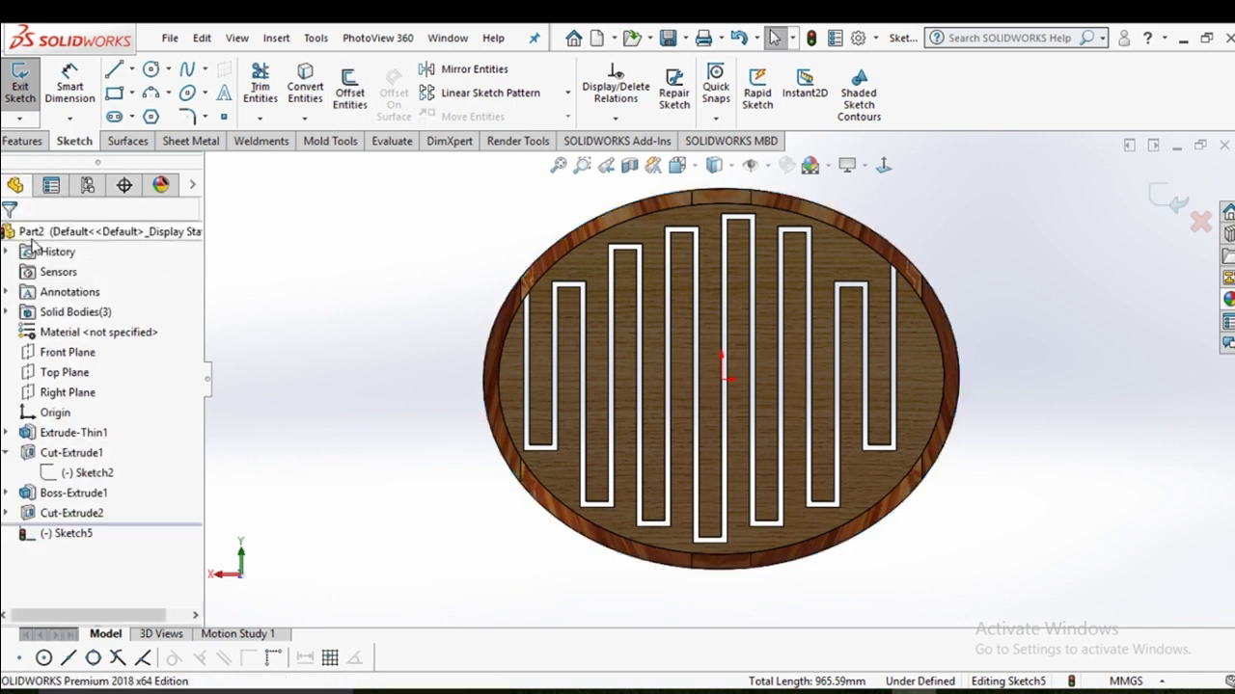
pyautogui.moveTo(414, 309); pyautogui.dragTo(480, 413, button='middle')
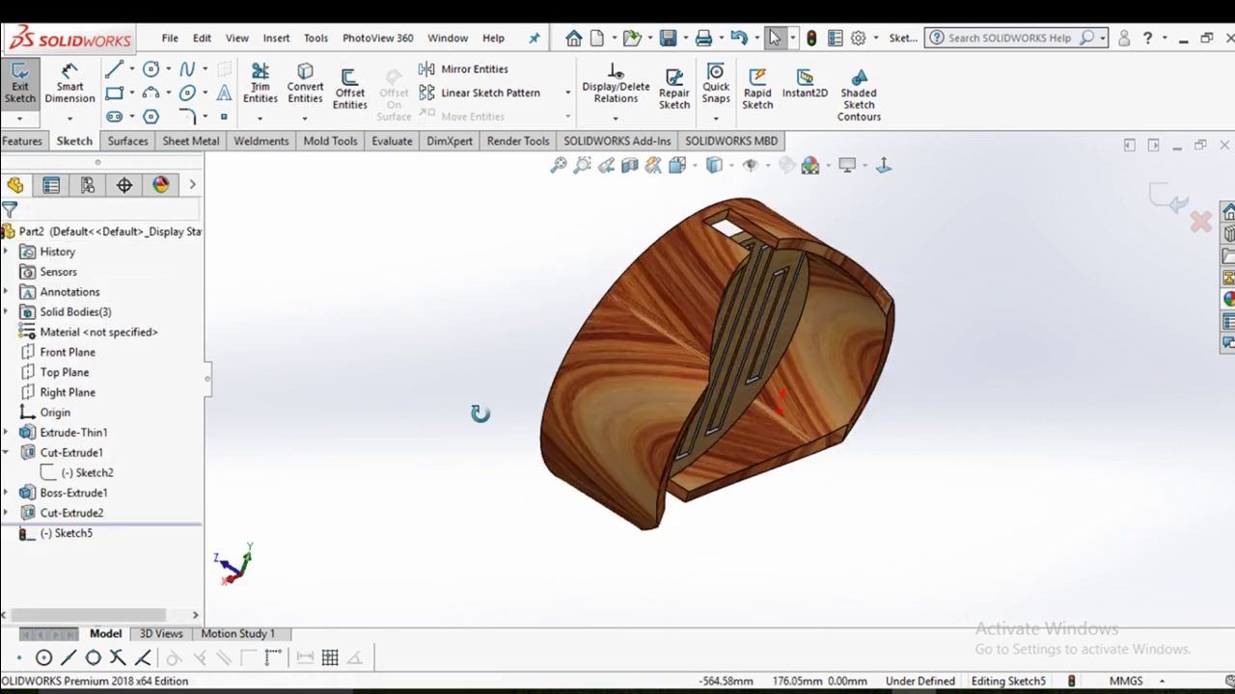
# Offset the outer elliptical rim edge 20 mm outward into Sketch5.
pyautogui.hotkey('ctrl', '8')
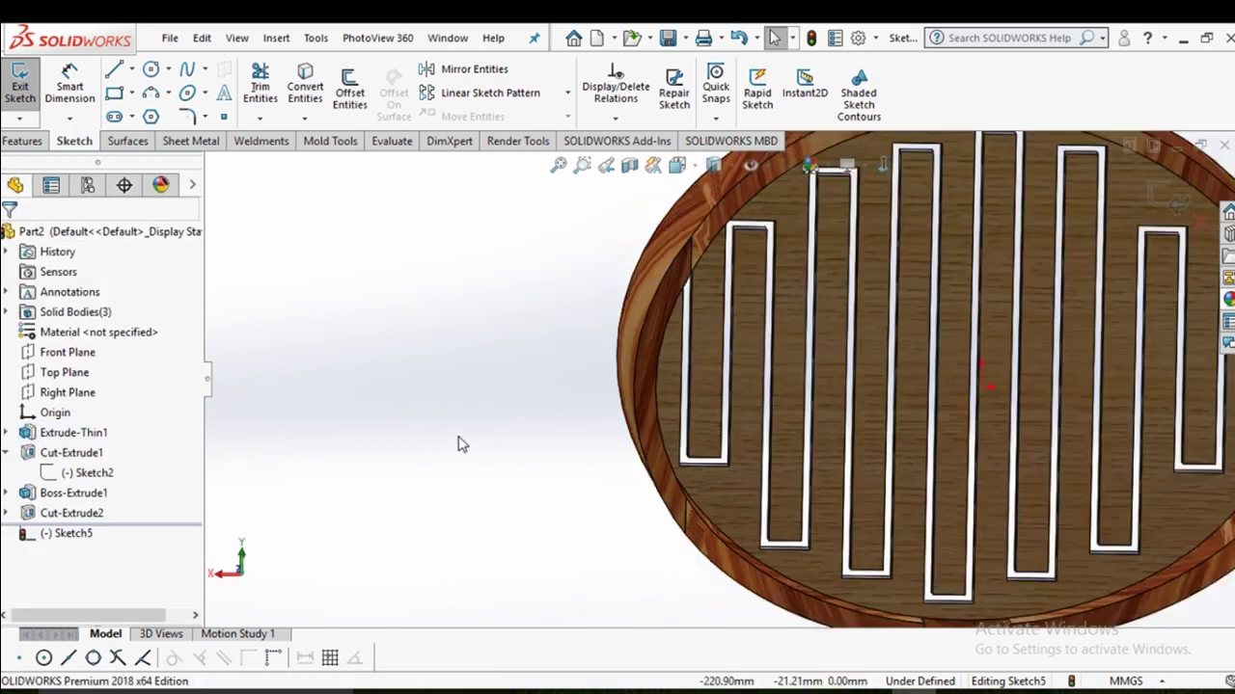
pyautogui.moveTo(459, 444)
pyautogui.mouseDown(button='middle')
pyautogui.moveTo(469, 543)
pyautogui.moveTo(686, 256)
pyautogui.moveTo(703, 657)
pyautogui.mouseUp(button='middle')
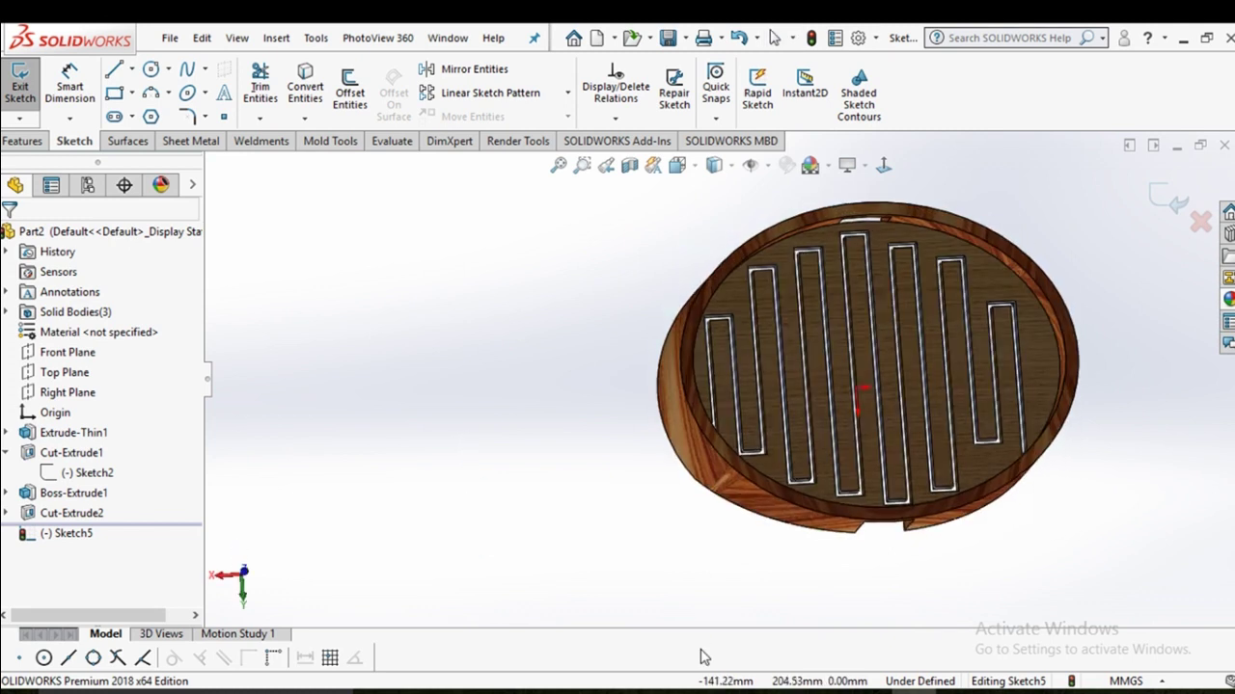
pyautogui.press('space')
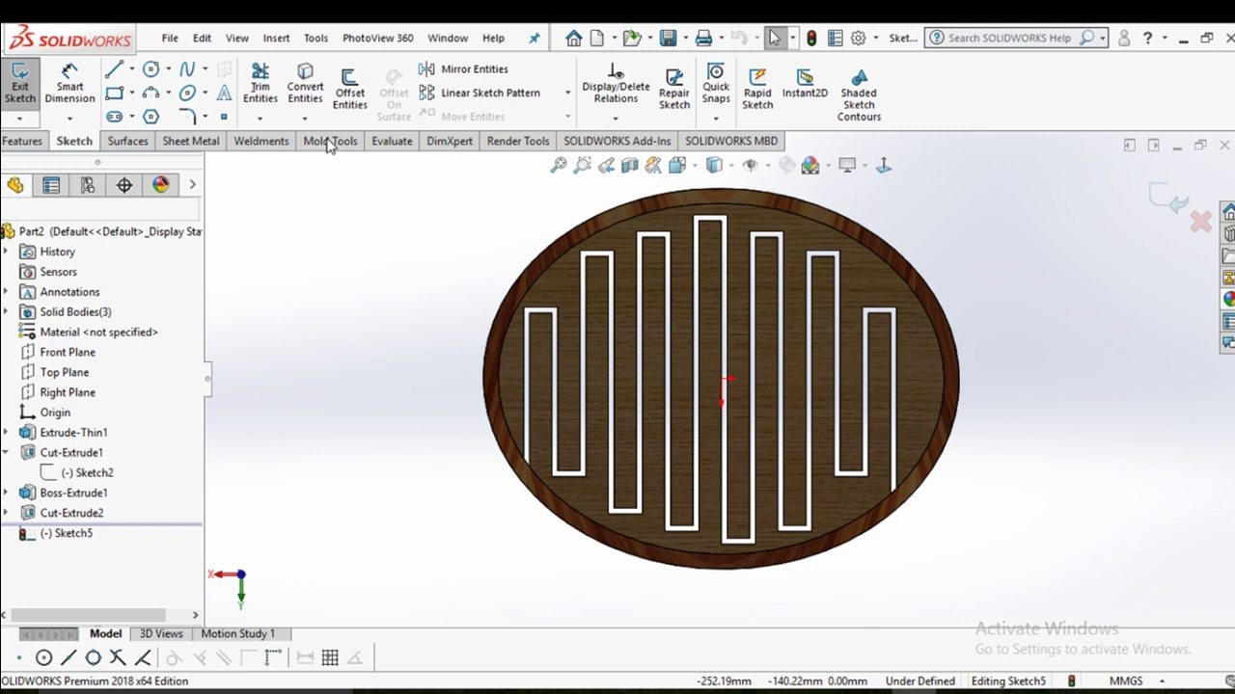
pyautogui.click(349, 92)
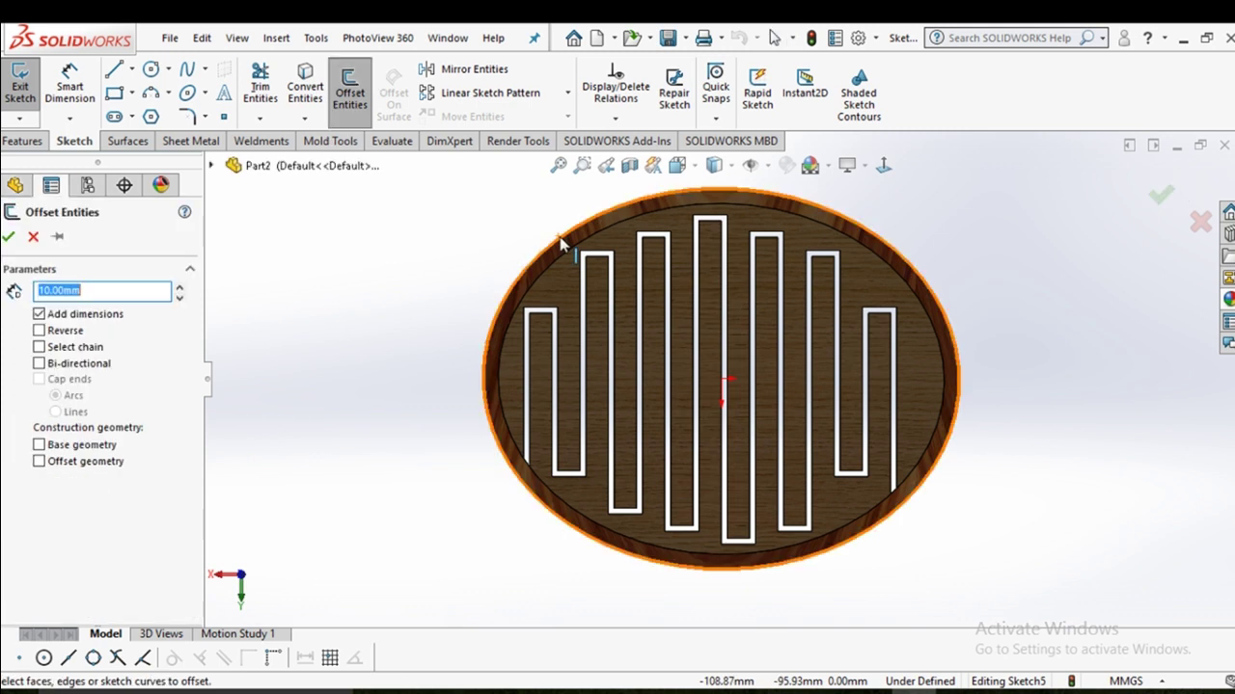
pyautogui.click(560, 243)
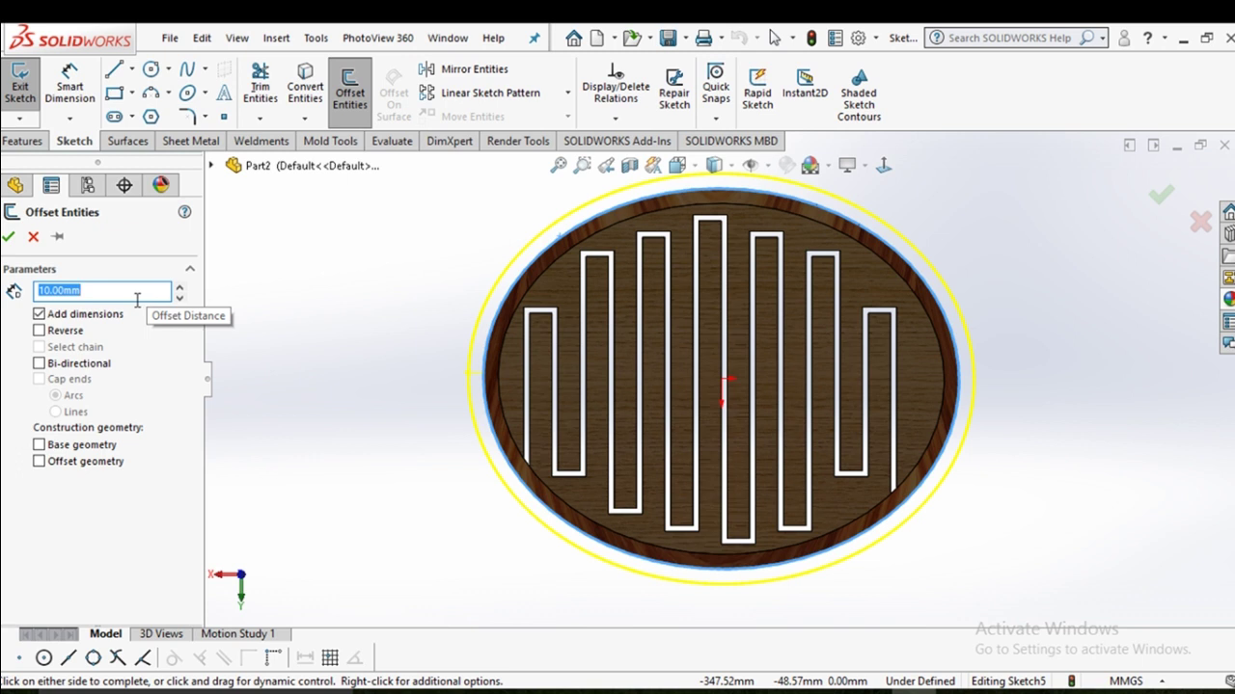
pyautogui.write('20')
pyautogui.press('Return')
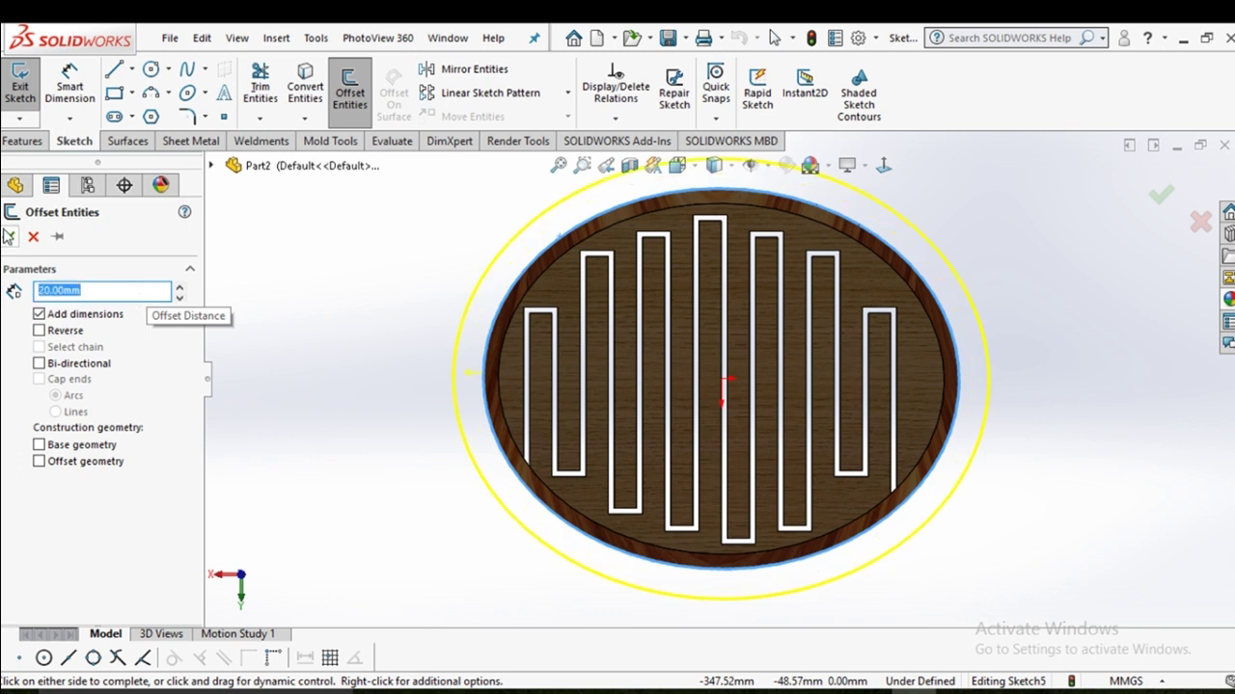
pyautogui.scroll(5, 418, 270)
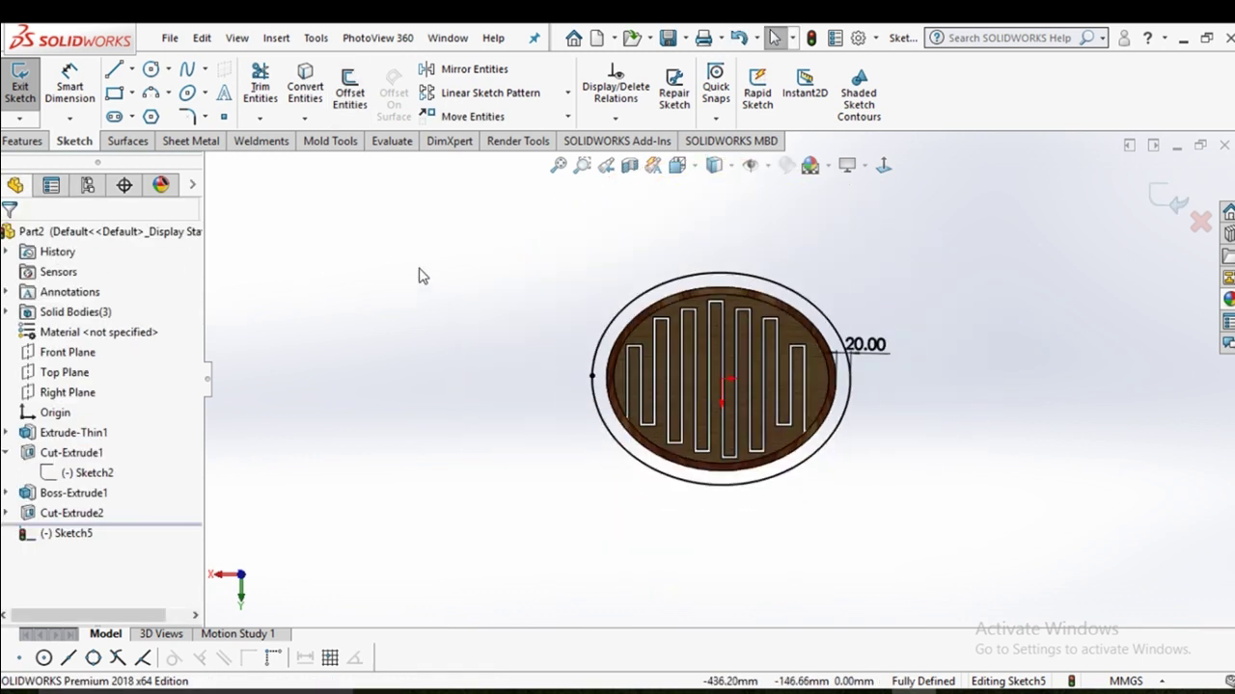
pyautogui.moveTo(440, 357)
pyautogui.mouseDown(button='middle')
pyautogui.moveTo(561, 359)
pyautogui.moveTo(482, 391)
pyautogui.moveTo(725, 417)
pyautogui.moveTo(739, 323)
pyautogui.moveTo(963, 423)
pyautogui.moveTo(950, 394)
pyautogui.mouseUp(button='middle')
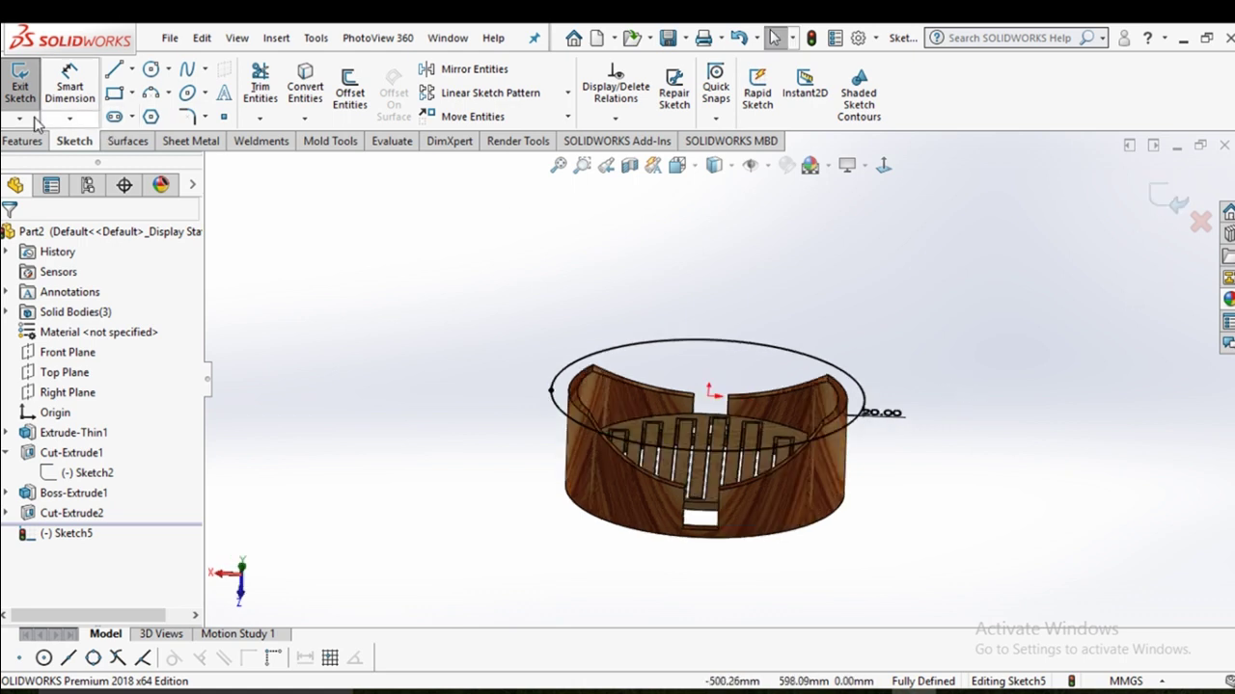
# Extrude the offset outline 5 mm as a separate body with Merge result unchecked.
pyautogui.click(21, 141)
pyautogui.click(28, 87)
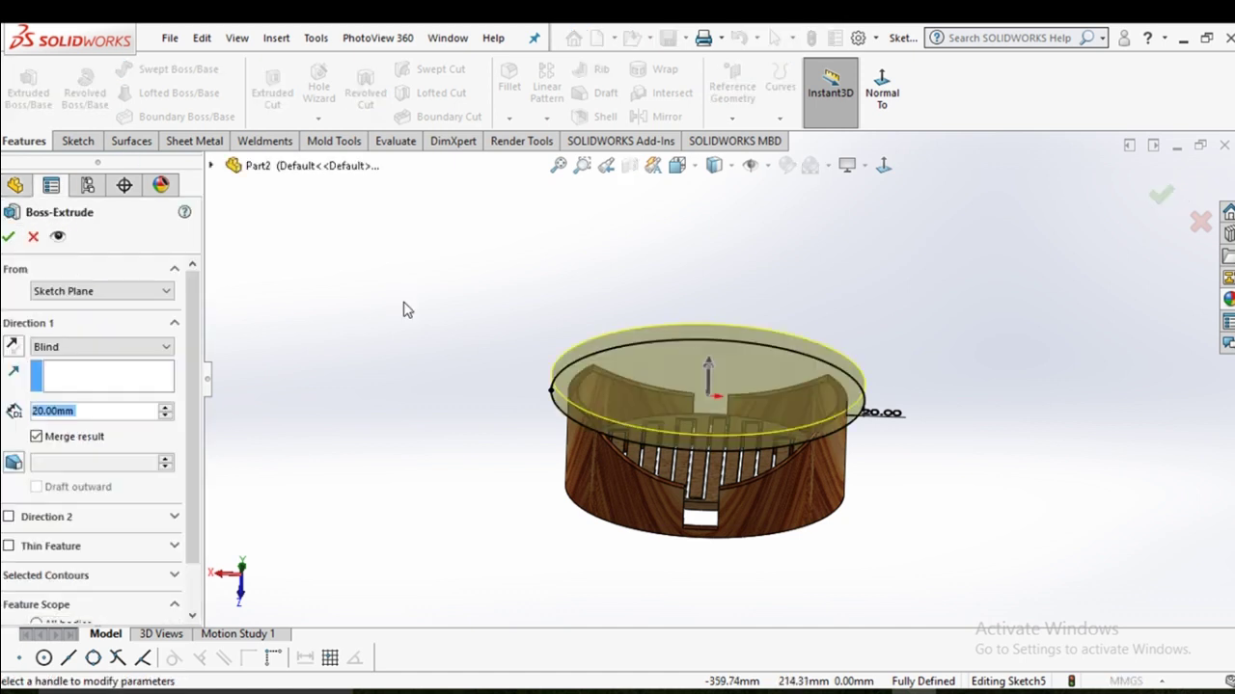
pyautogui.moveTo(453, 380); pyautogui.dragTo(454, 303, button='middle')
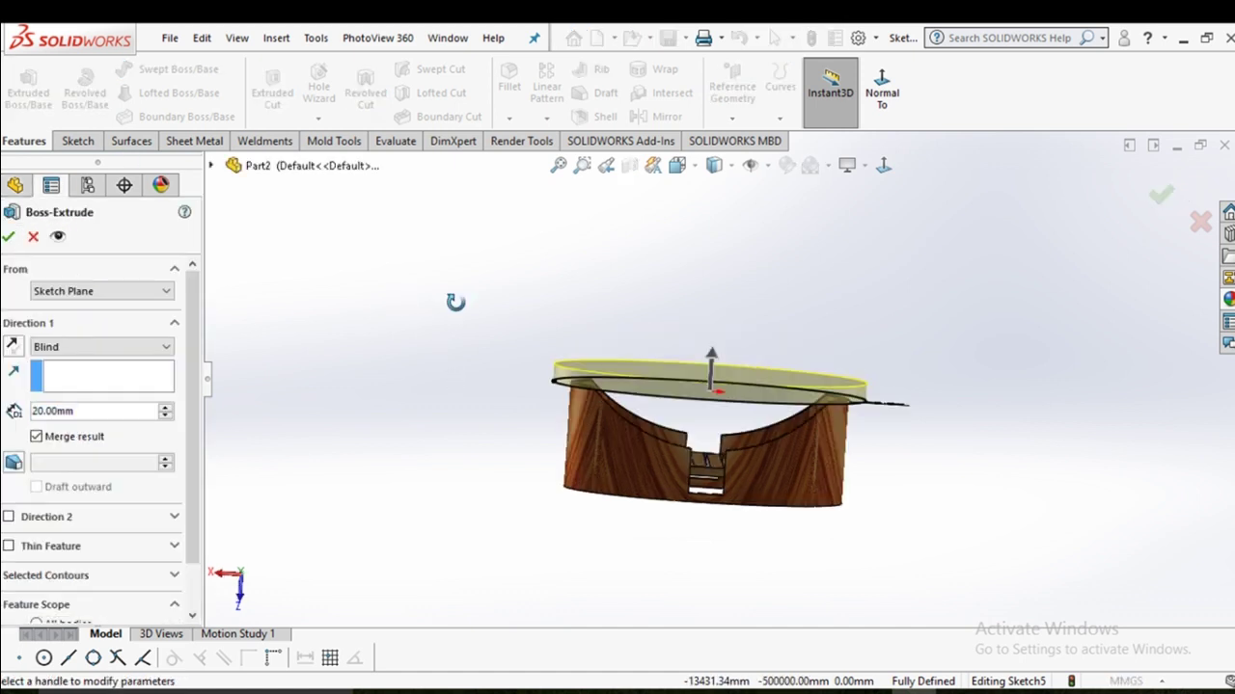
pyautogui.click(37, 438)
pyautogui.doubleClick(72, 411)
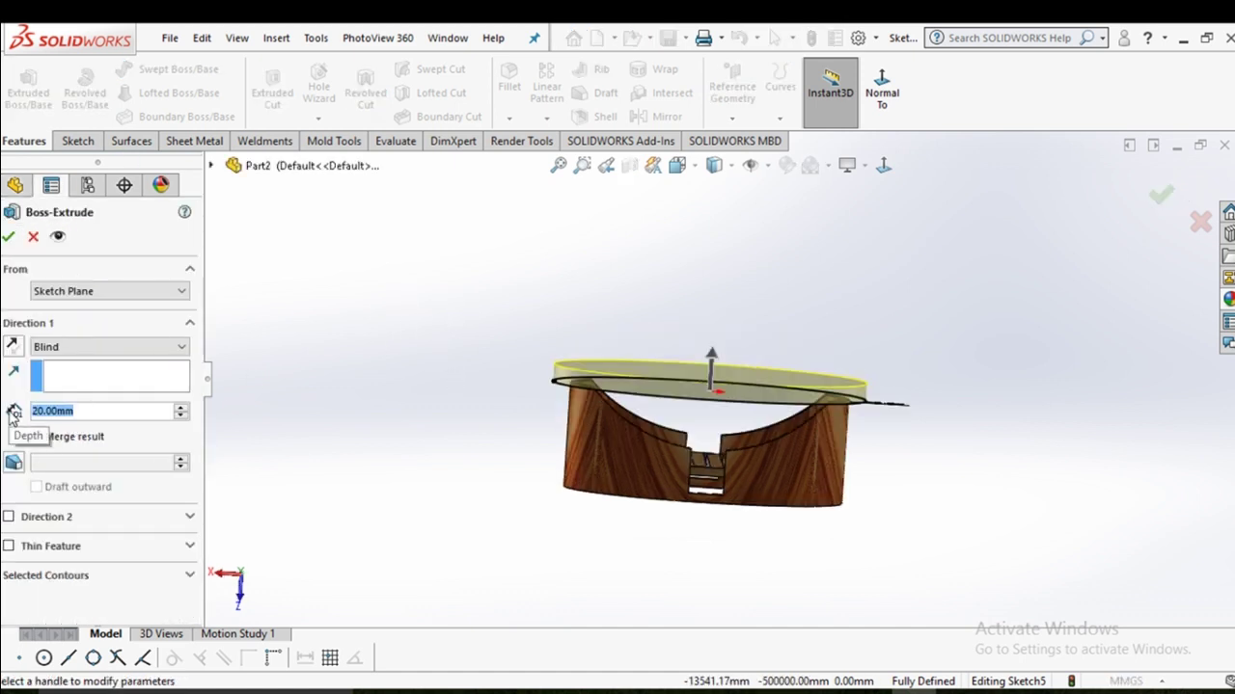
pyautogui.write('5')
pyautogui.press('Return')
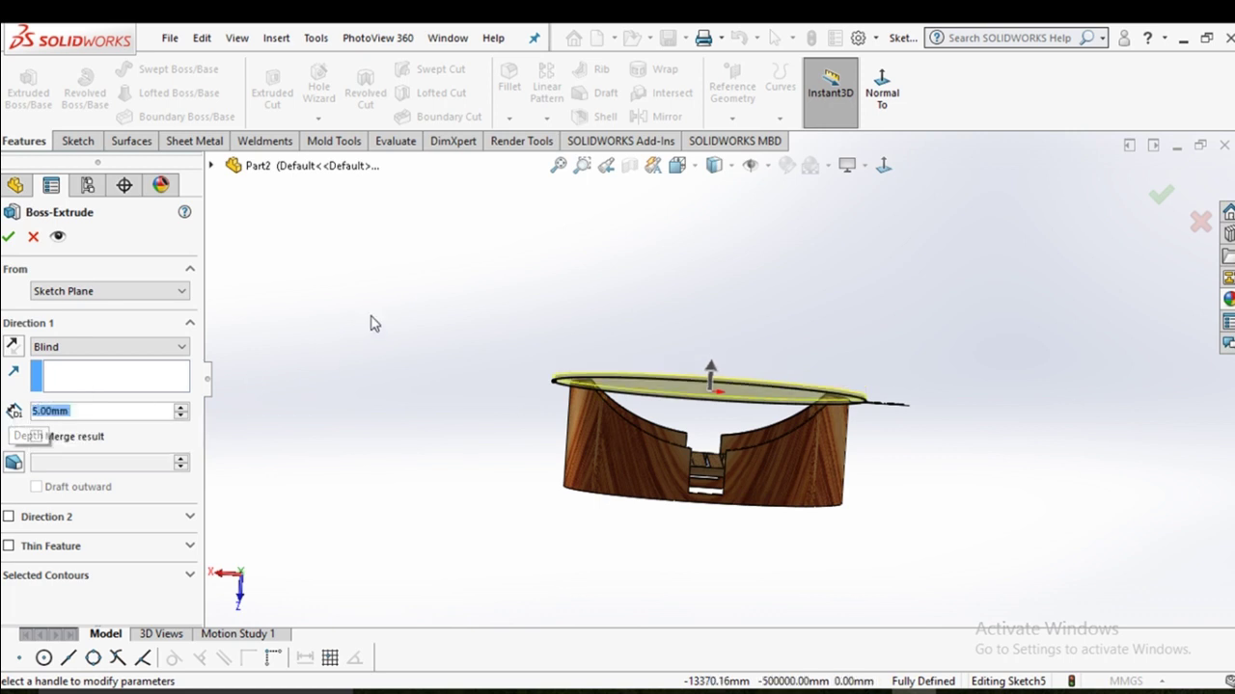
pyautogui.moveTo(373, 322); pyautogui.dragTo(321, 387, button='middle')
pyautogui.click(8, 241)
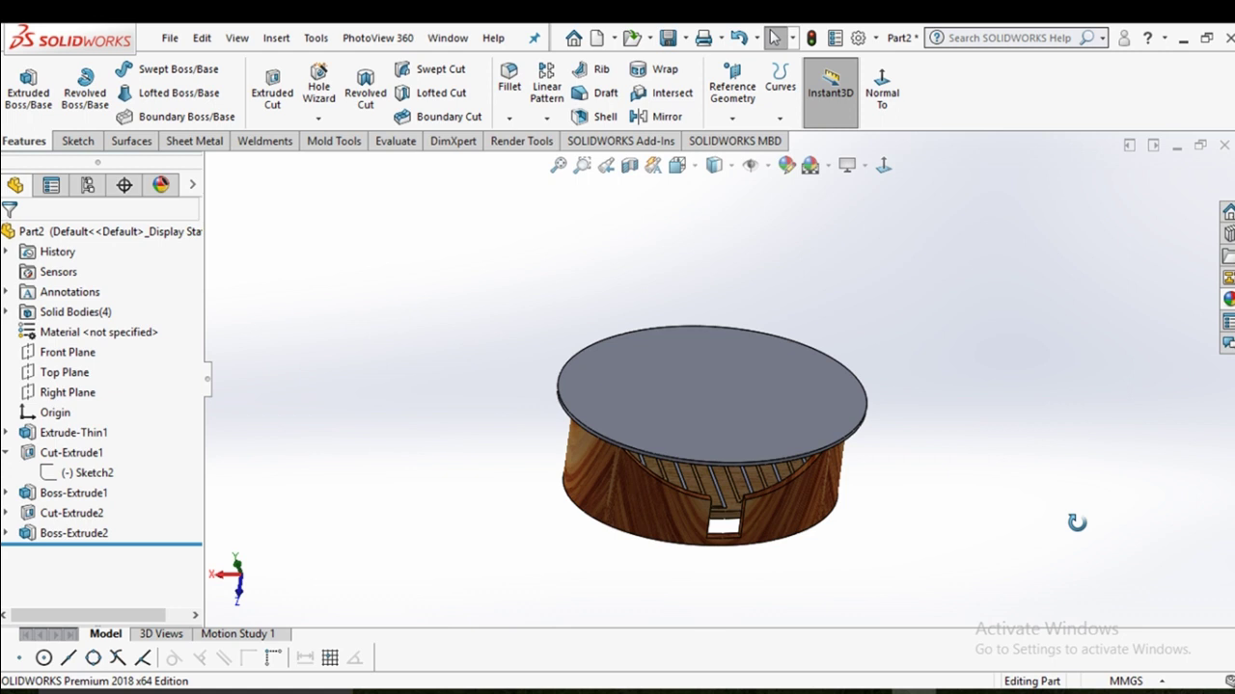
pyautogui.moveTo(1076, 522)
pyautogui.mouseDown(button='middle')
pyautogui.moveTo(1061, 534)
pyautogui.moveTo(1096, 527)
pyautogui.moveTo(1048, 482)
pyautogui.moveTo(1110, 405)
pyautogui.mouseUp(button='middle')
# Collapse the Organic folder and expand the Glass folder in the appearance library.
pyautogui.click(1228, 299)
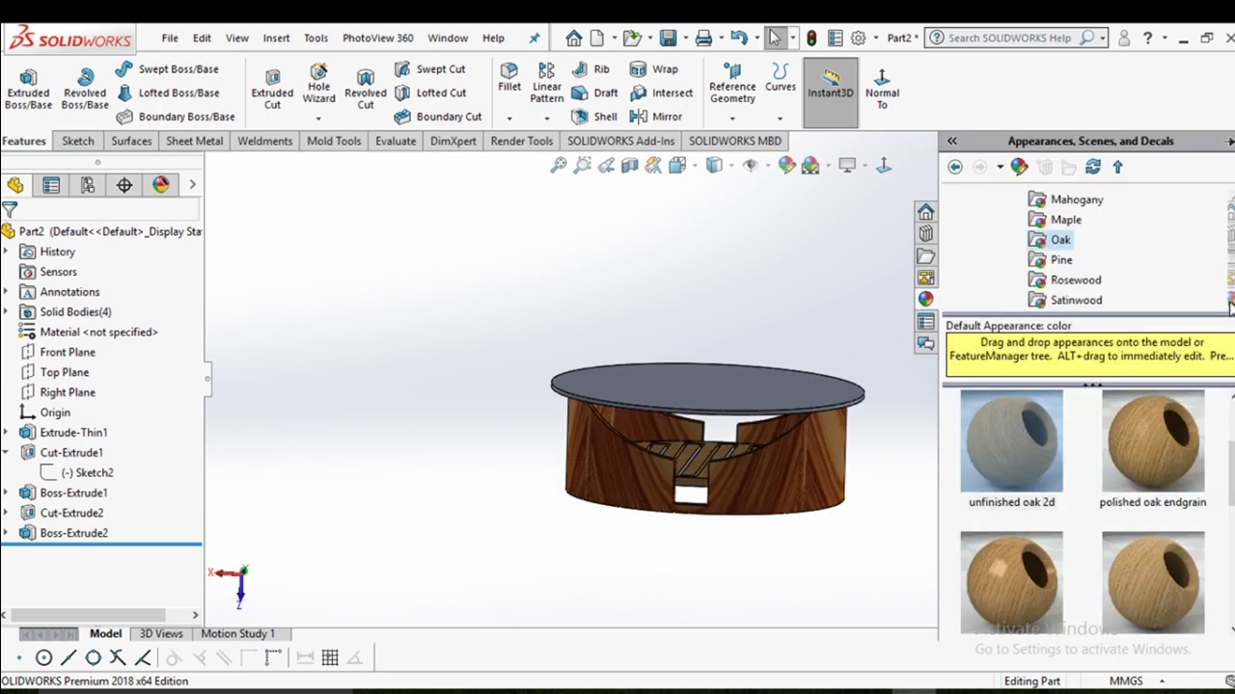
pyautogui.scroll(3, 1037, 256)
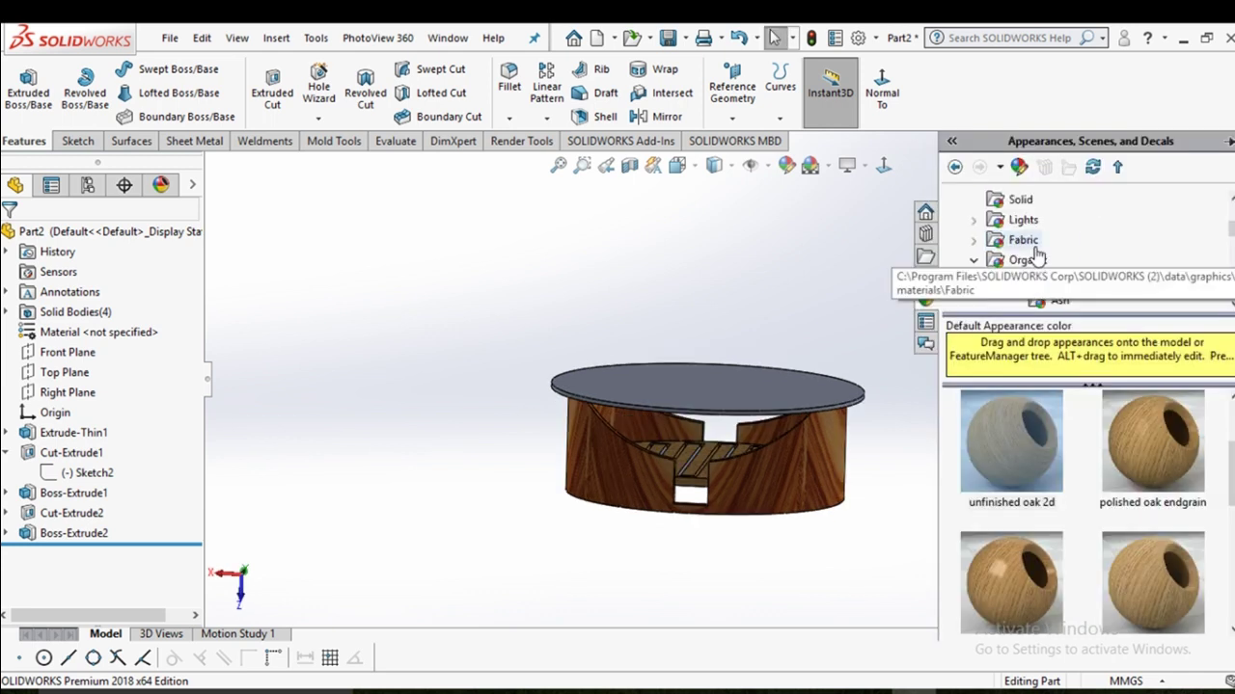
pyautogui.scroll(-4, 1116, 287)
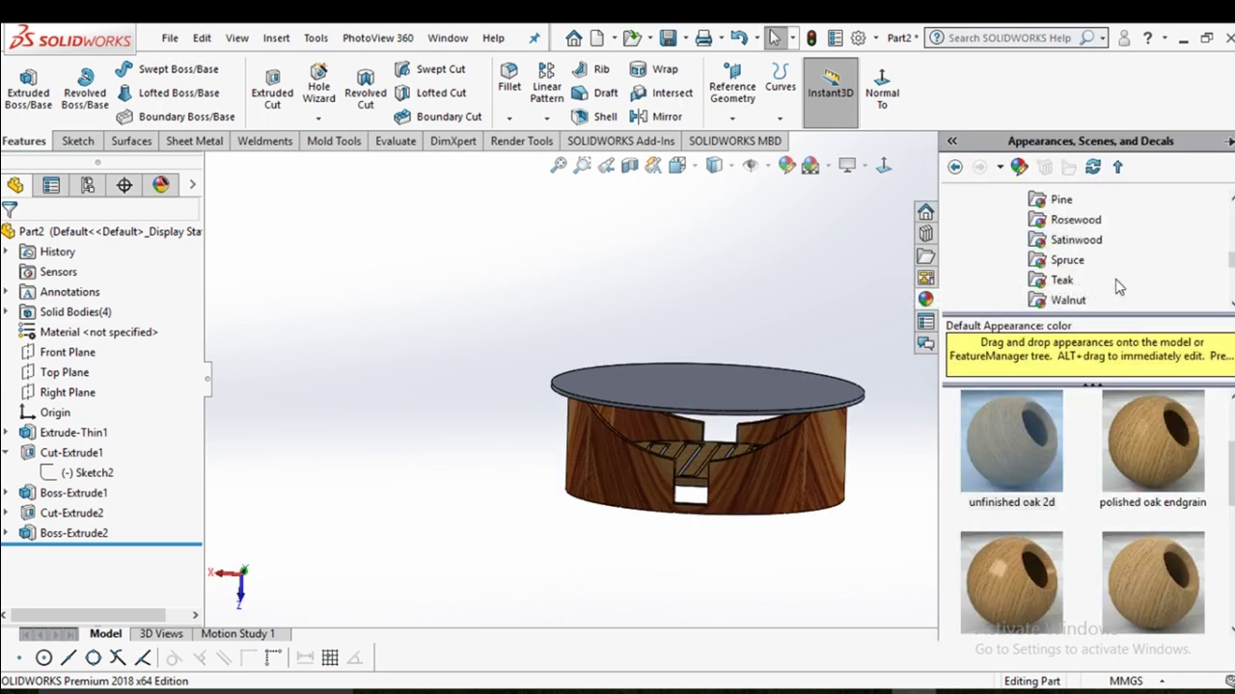
pyautogui.scroll(3, 1117, 286)
pyautogui.scroll(2, 1100, 287)
pyautogui.scroll(3, 1088, 286)
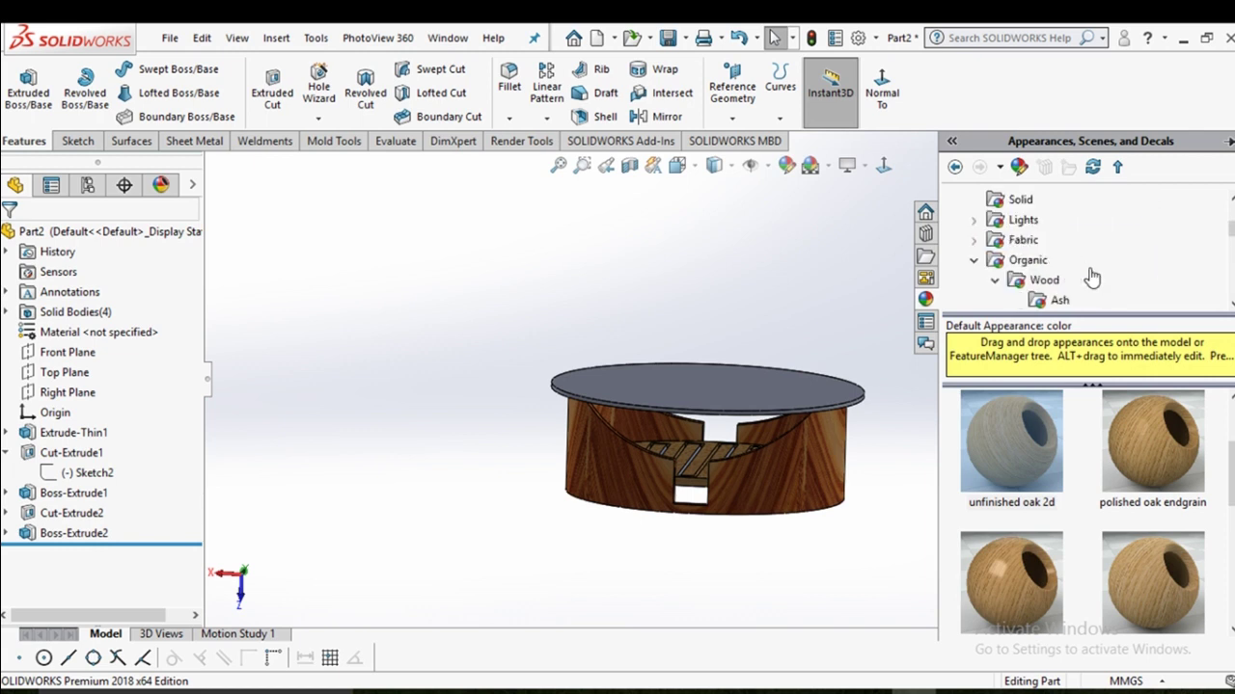
pyautogui.click(973, 260)
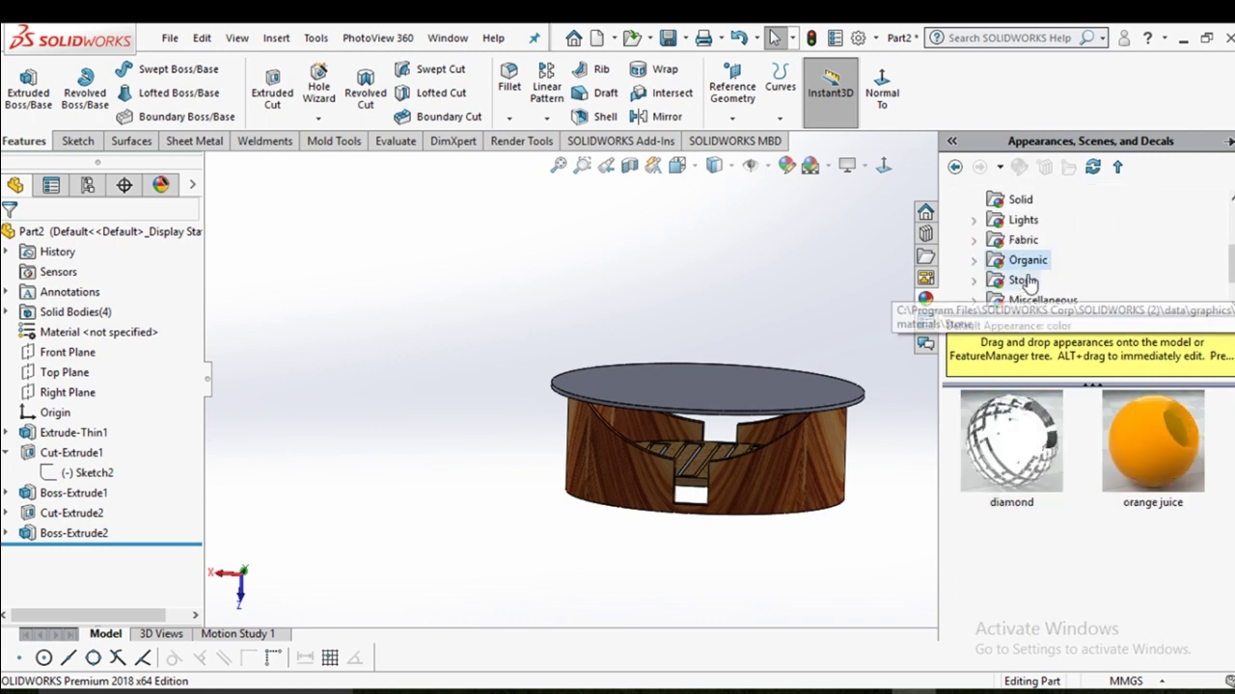
pyautogui.scroll(1, 1027, 275)
pyautogui.scroll(1, 1027, 273)
pyautogui.scroll(-1, 1037, 265)
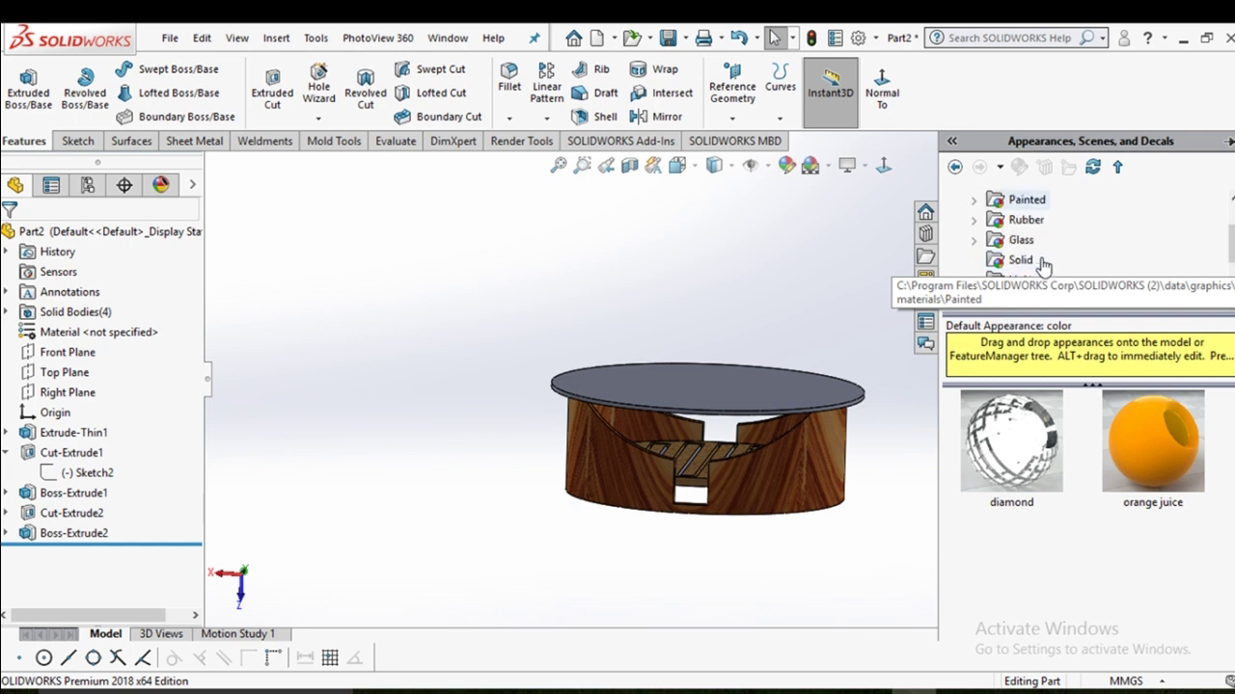
pyautogui.doubleClick(1021, 240)
# Apply clear thick glass from Thick Gloss to the Boss-Extrude2 lid.
pyautogui.click(1042, 261)
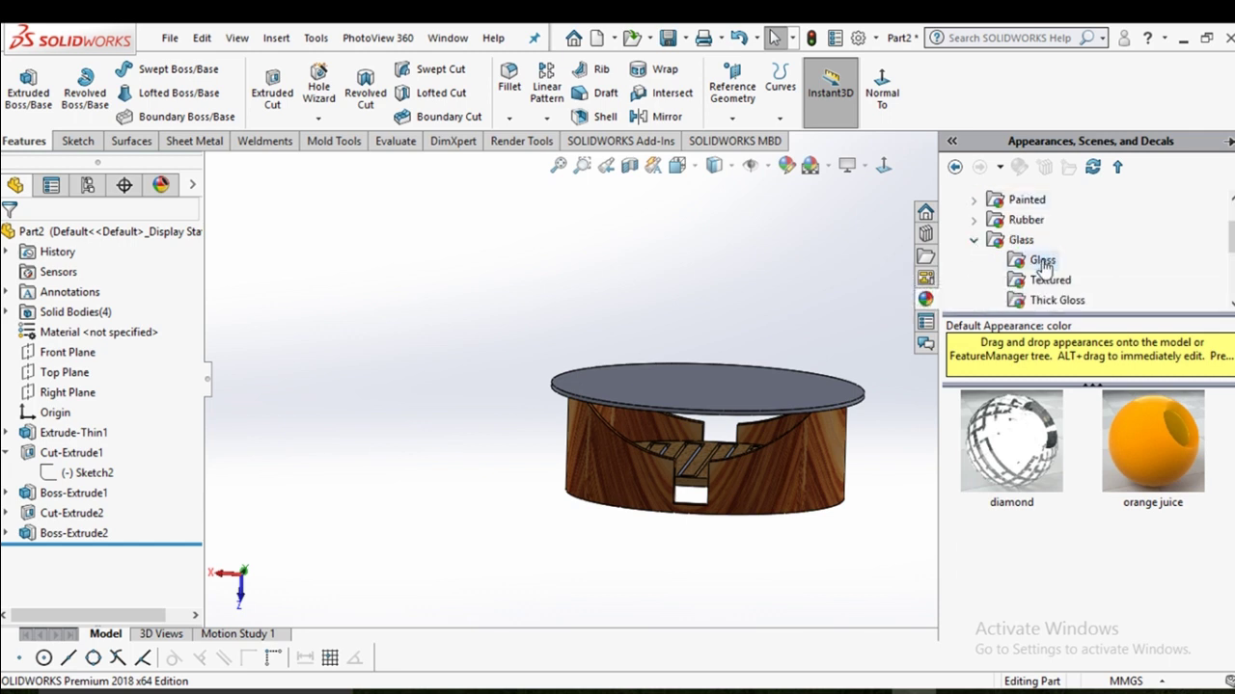
pyautogui.click(1049, 280)
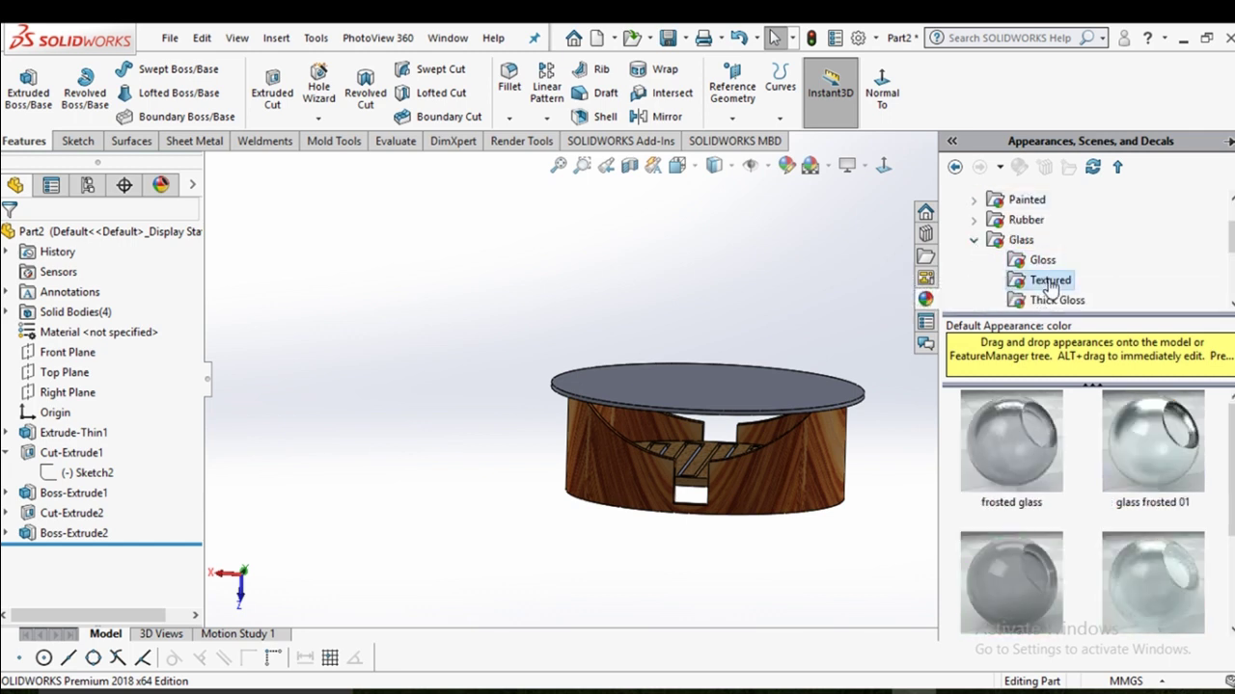
pyautogui.scroll(-2, 1201, 570)
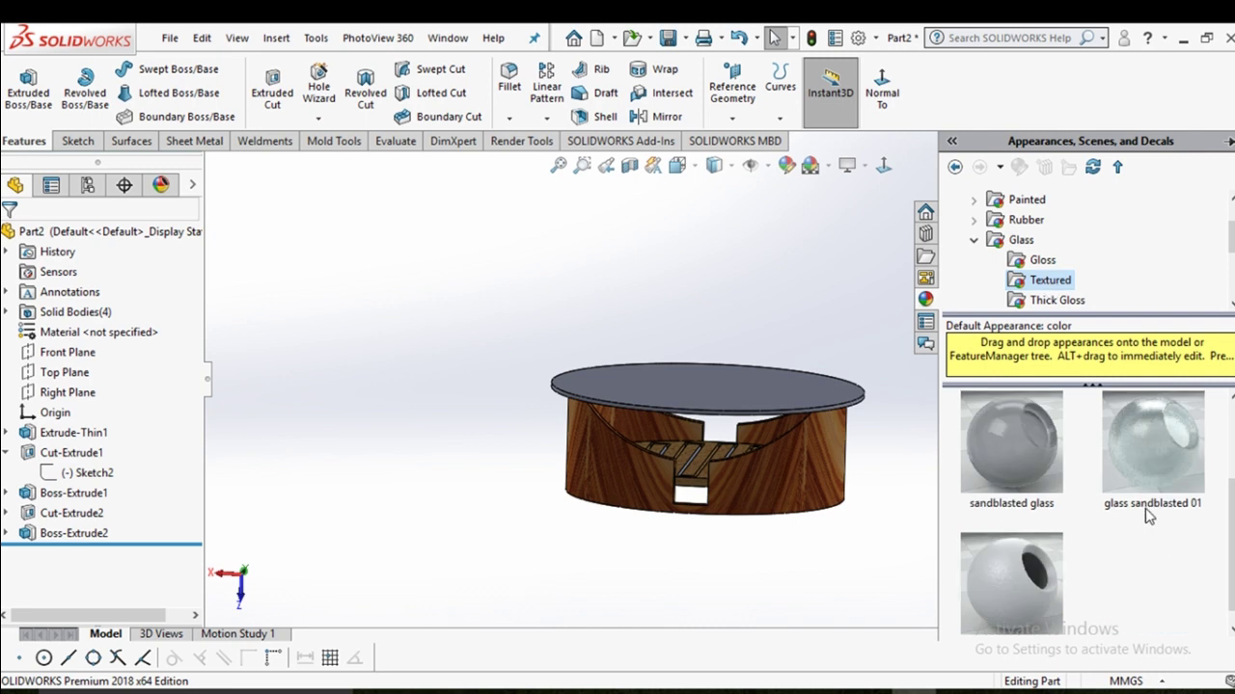
pyautogui.click(1058, 300)
pyautogui.click(1021, 449)
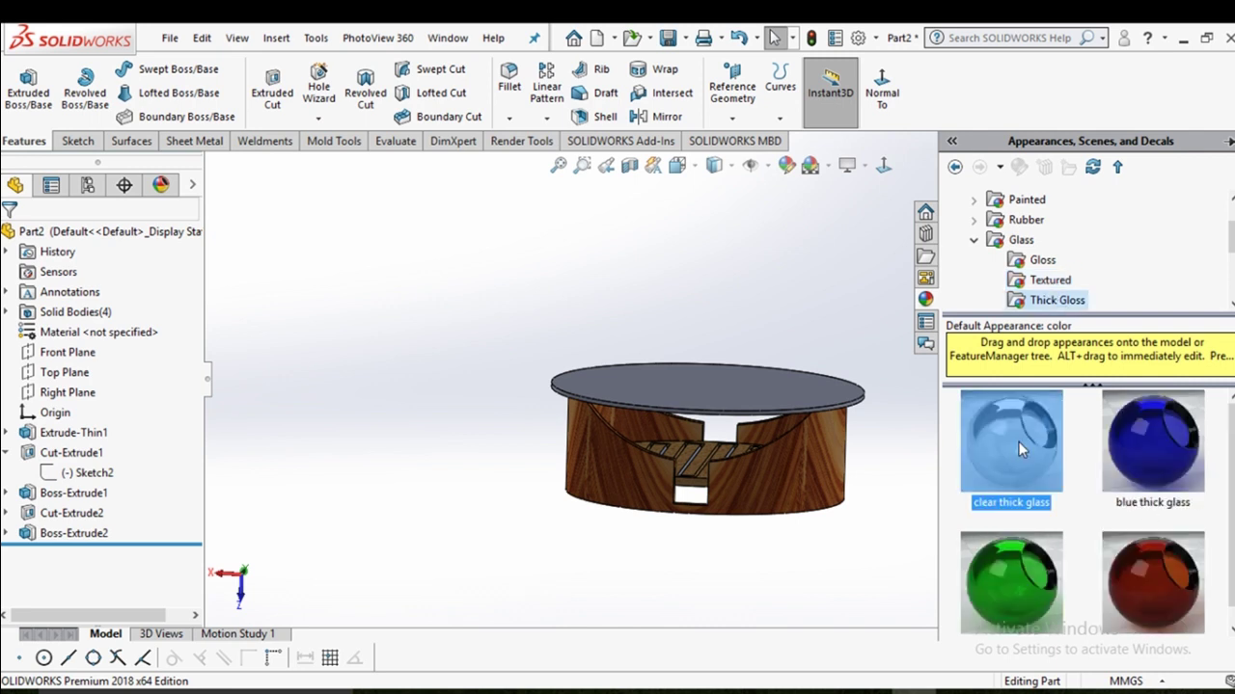
pyautogui.moveTo(1021, 449); pyautogui.dragTo(772, 386)
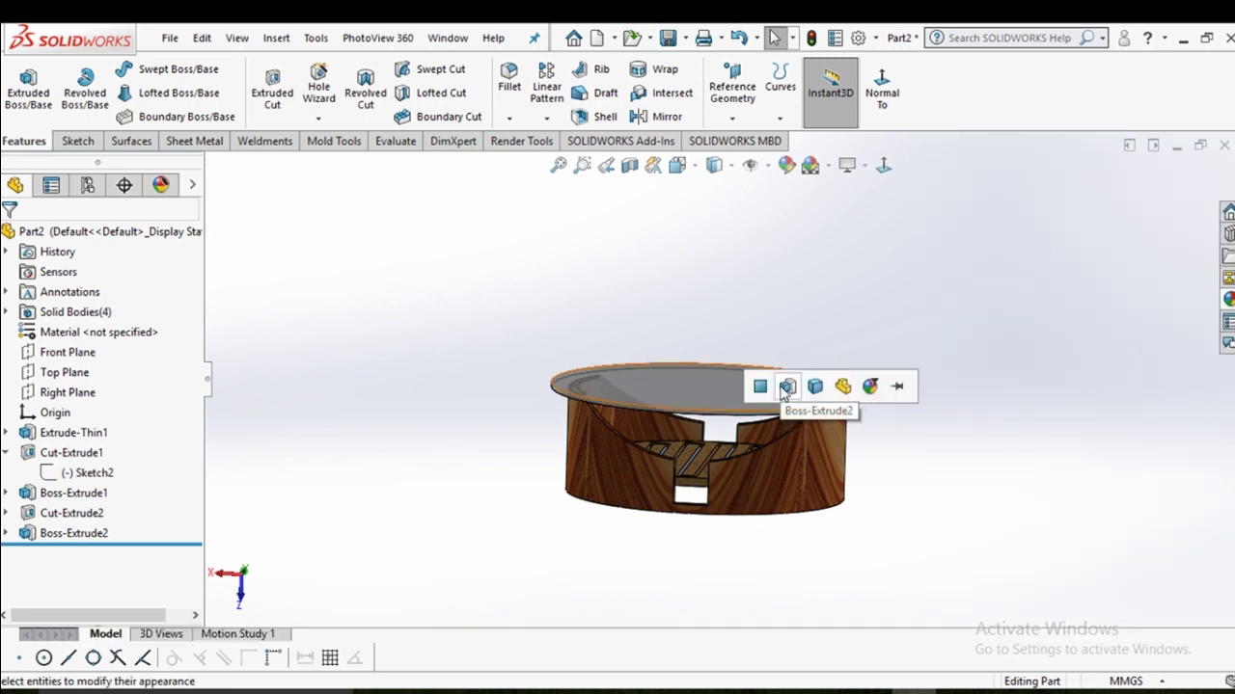
pyautogui.click(786, 387)
pyautogui.moveTo(791, 339)
pyautogui.mouseDown(button='middle')
pyautogui.moveTo(840, 484)
pyautogui.moveTo(801, 508)
pyautogui.moveTo(862, 317)
pyautogui.mouseUp(button='middle')
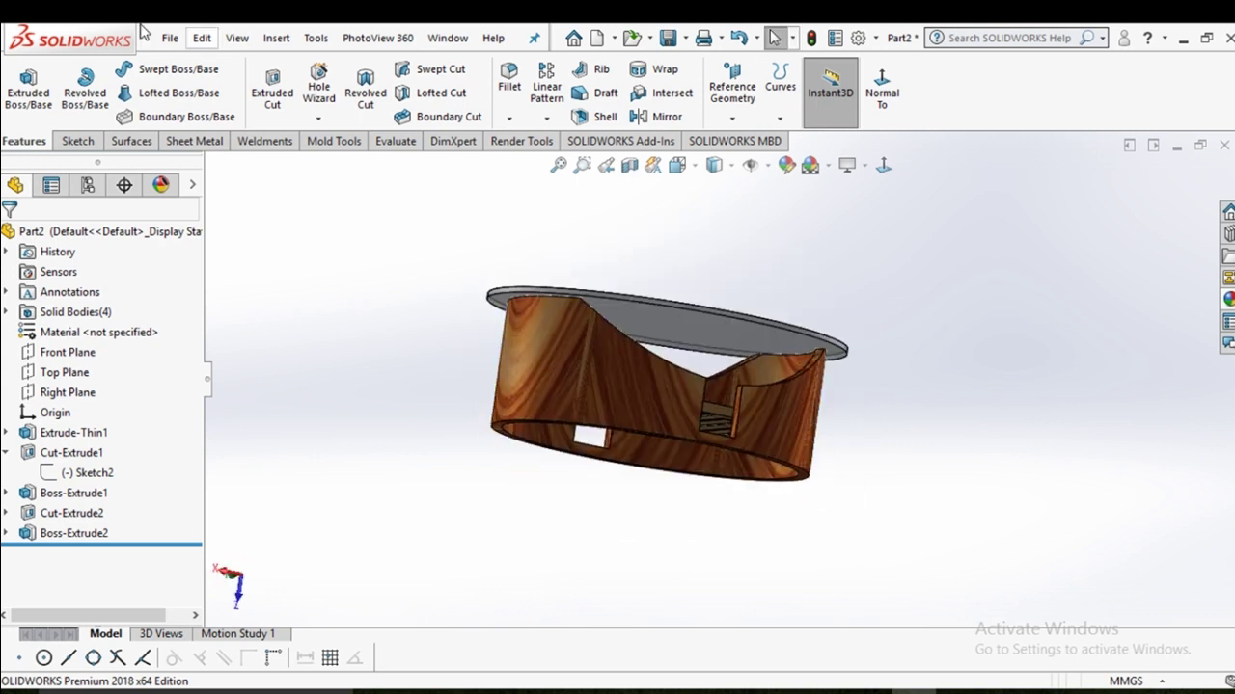
# Start a sketch on the bottom face of Extrude-Thin1 and view it Normal To.
pyautogui.moveTo(675, 319)
pyautogui.mouseDown(button='middle')
pyautogui.moveTo(690, 409)
pyautogui.moveTo(487, 385)
pyautogui.moveTo(546, 518)
pyautogui.moveTo(555, 417)
pyautogui.moveTo(587, 419)
pyautogui.mouseUp(button='middle')
pyautogui.scroll(-5, 588, 418)
pyautogui.click(587, 414)
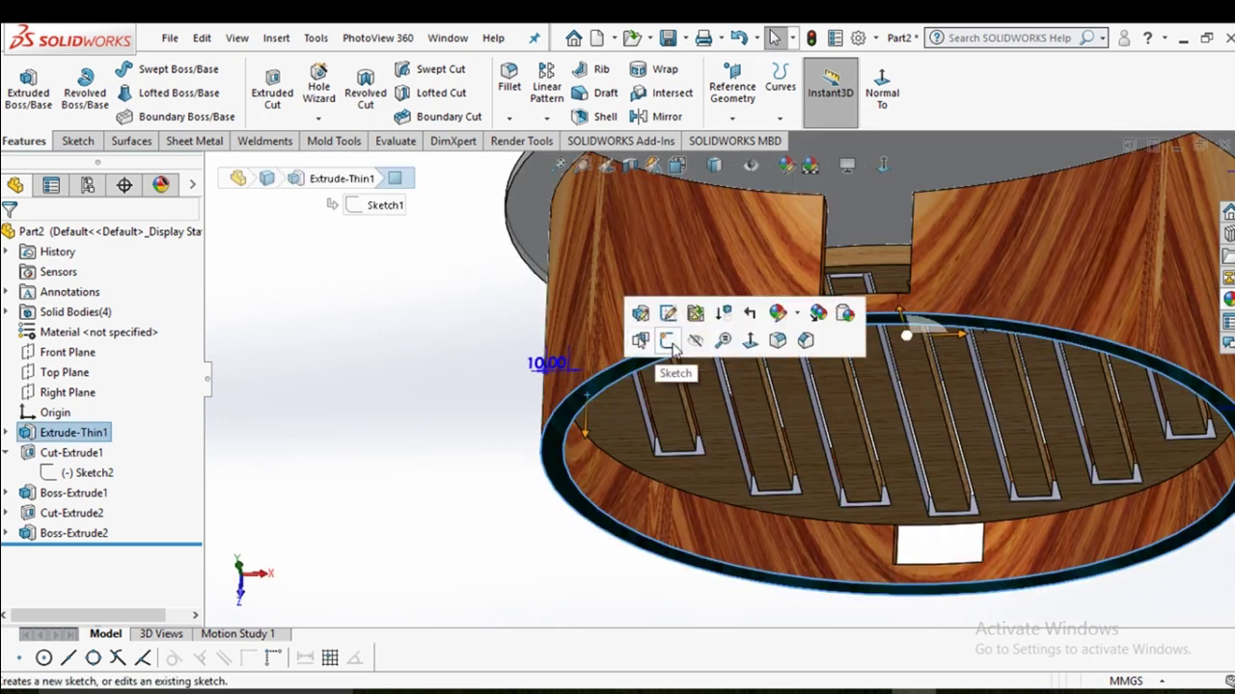
pyautogui.click(670, 345)
pyautogui.click(886, 167)
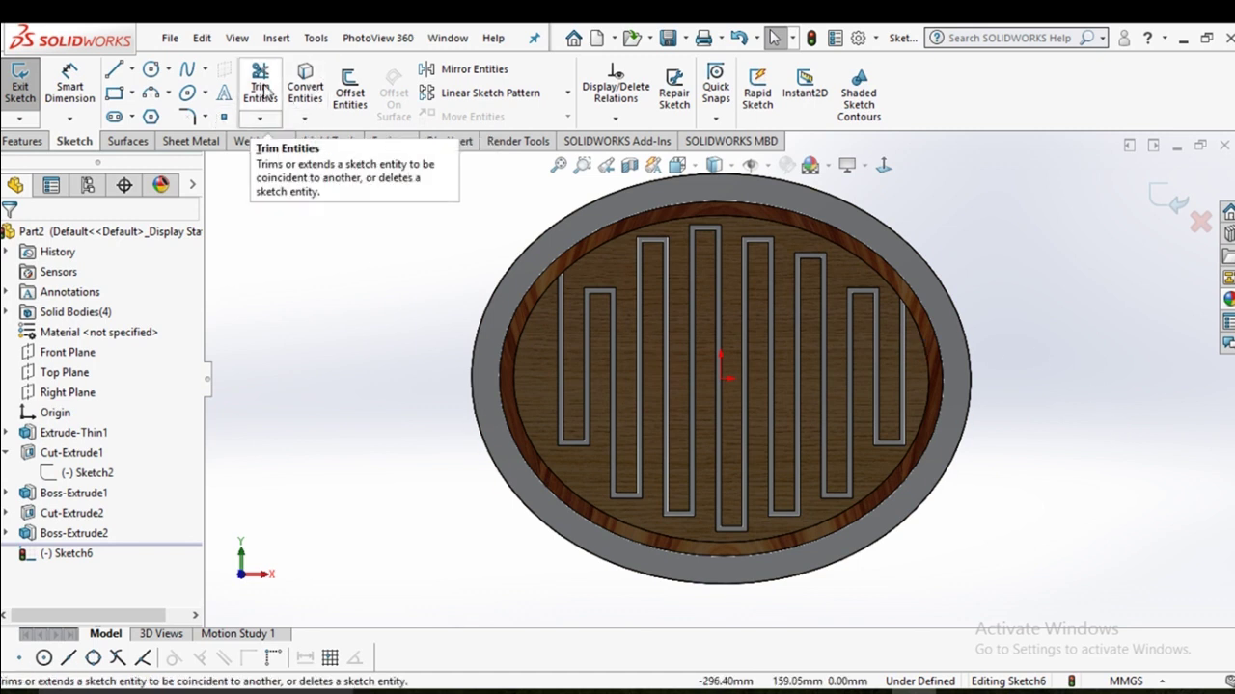
# Offset the bottom circular edge 10 mm outward into Sketch6.
pyautogui.click(360, 100)
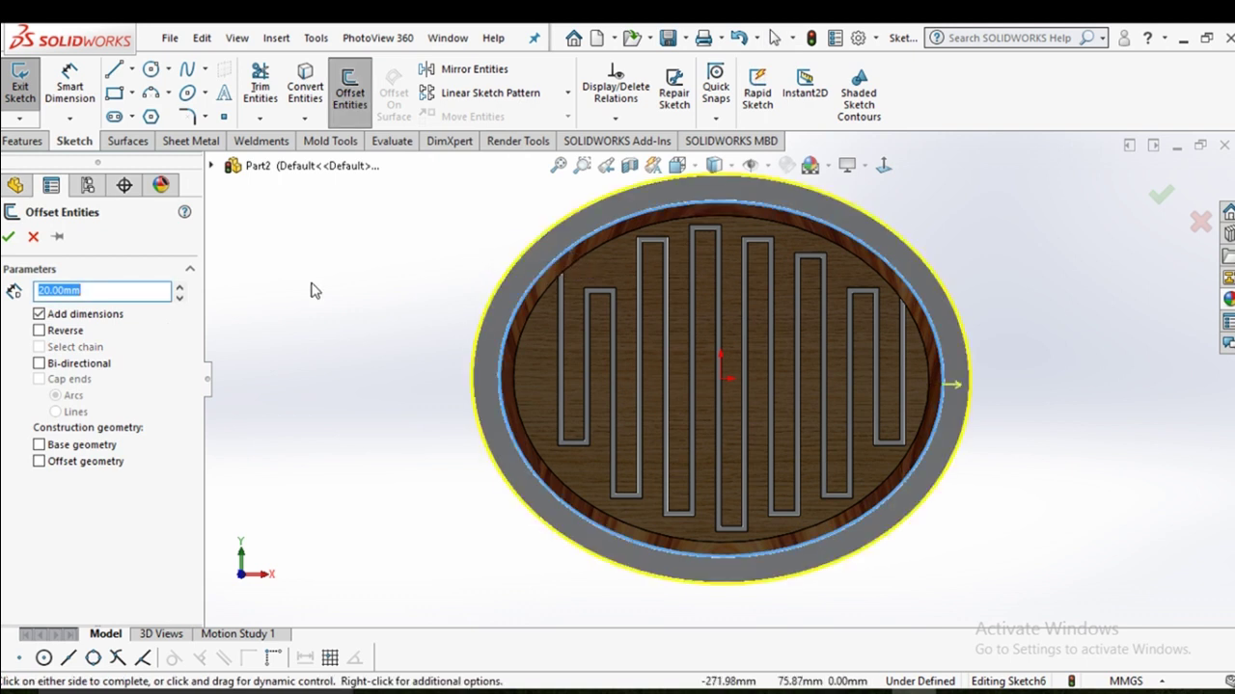
pyautogui.write('10')
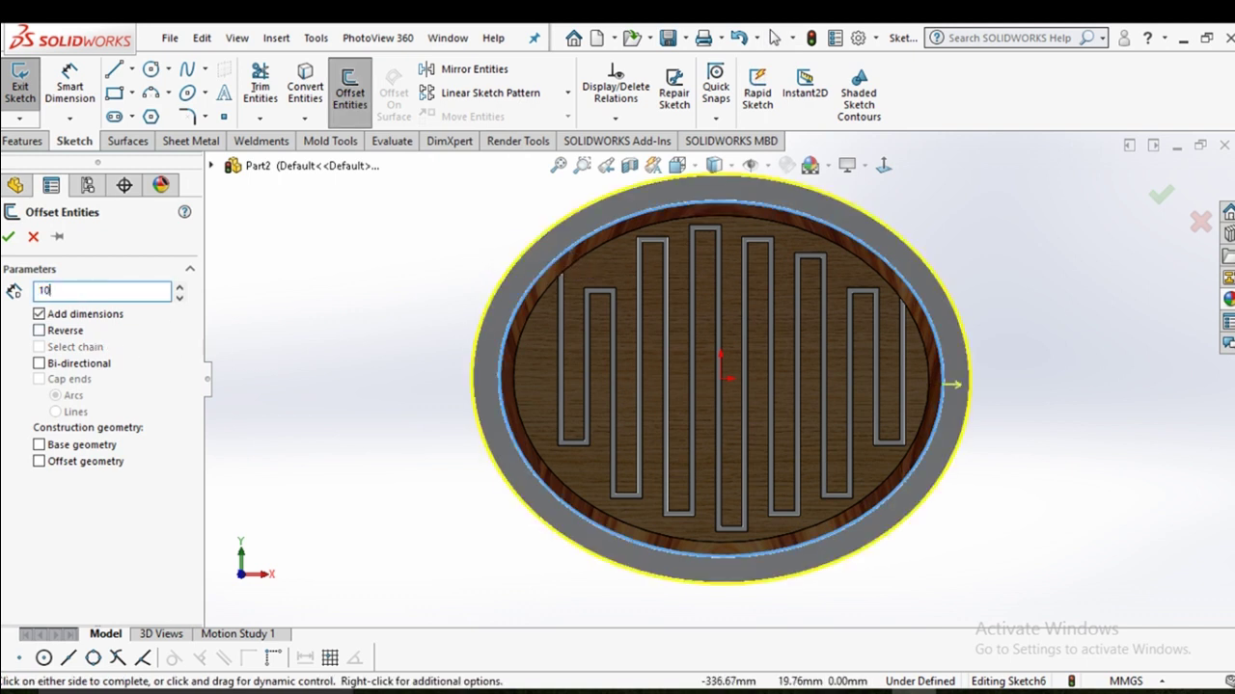
pyautogui.press('Return')
pyautogui.moveTo(306, 267)
pyautogui.mouseDown(button='middle')
pyautogui.moveTo(404, 355)
pyautogui.moveTo(328, 455)
pyautogui.mouseUp(button='middle')
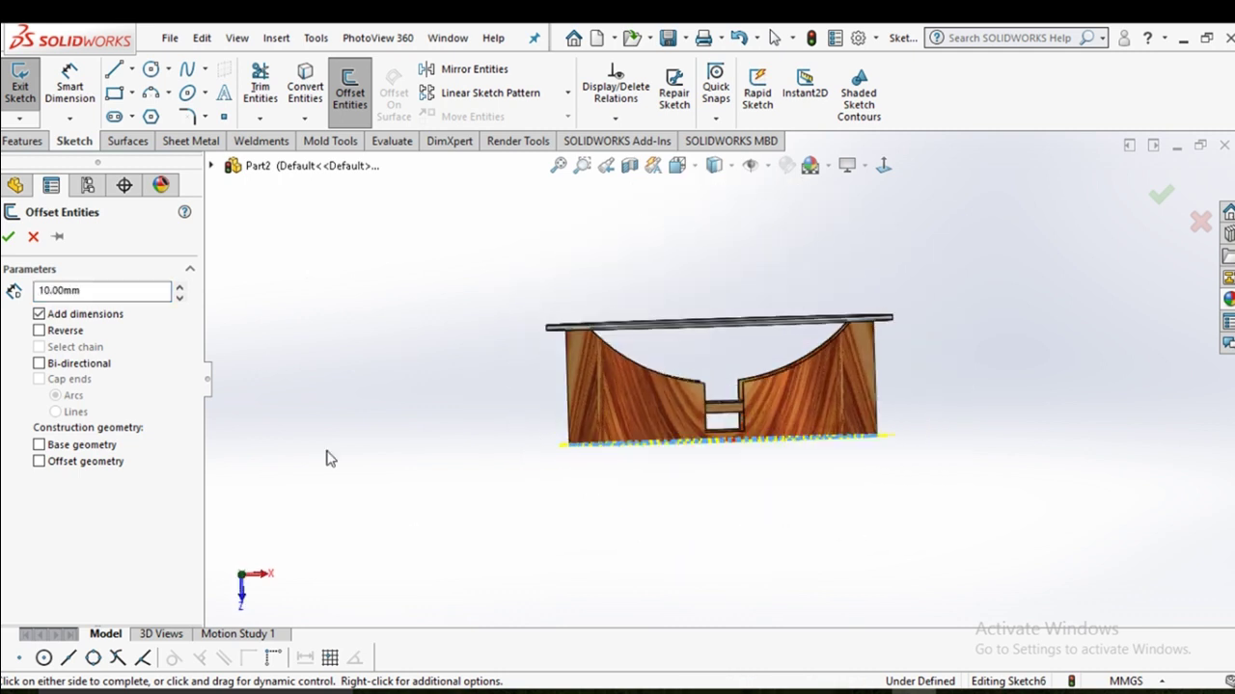
pyautogui.click(7, 237)
pyautogui.moveTo(408, 334); pyautogui.dragTo(434, 453, button='middle')
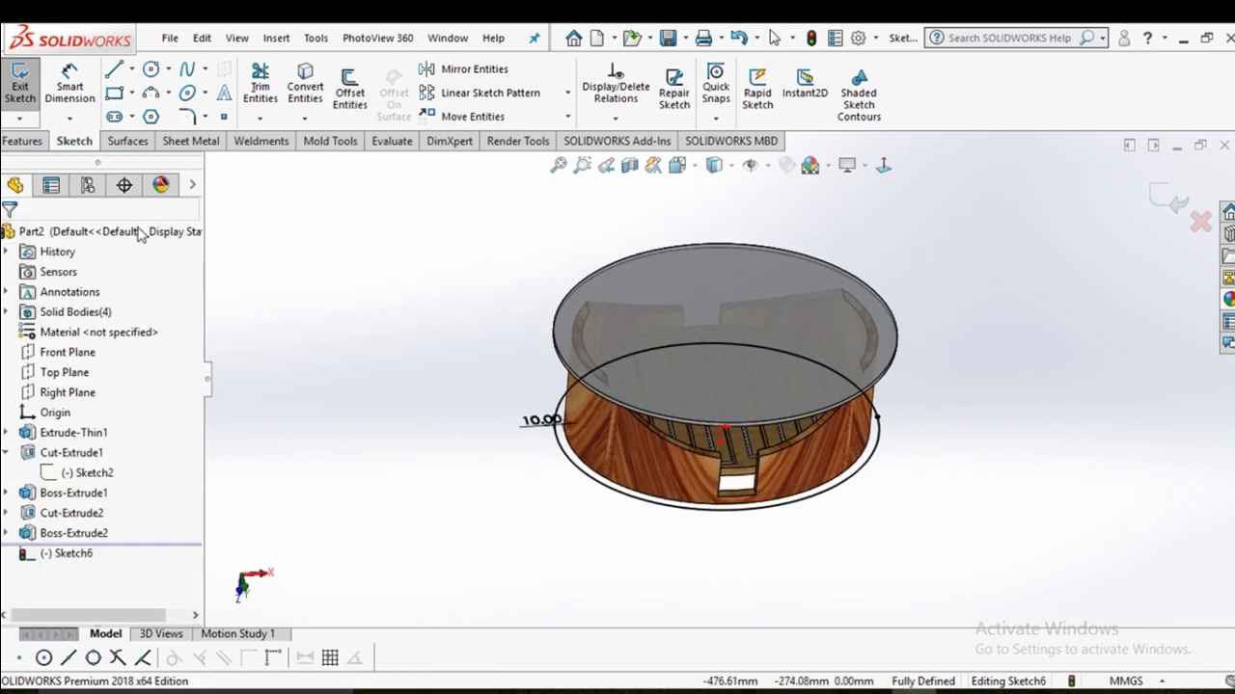
# Begin extruding Sketch6 with an outward draft, stepping the depth up to 45 mm.
pyautogui.click(23, 141)
pyautogui.click(28, 87)
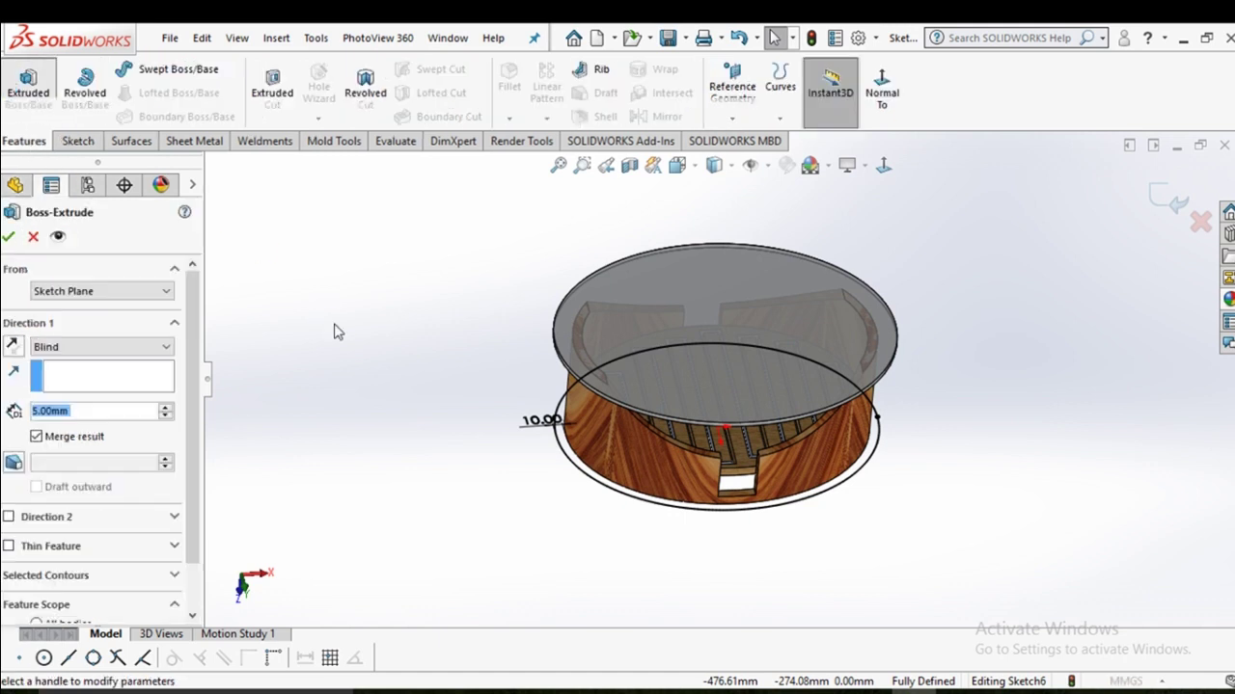
pyautogui.moveTo(412, 479)
pyautogui.mouseDown(button='middle')
pyautogui.moveTo(427, 353)
pyautogui.moveTo(414, 367)
pyautogui.mouseUp(button='middle')
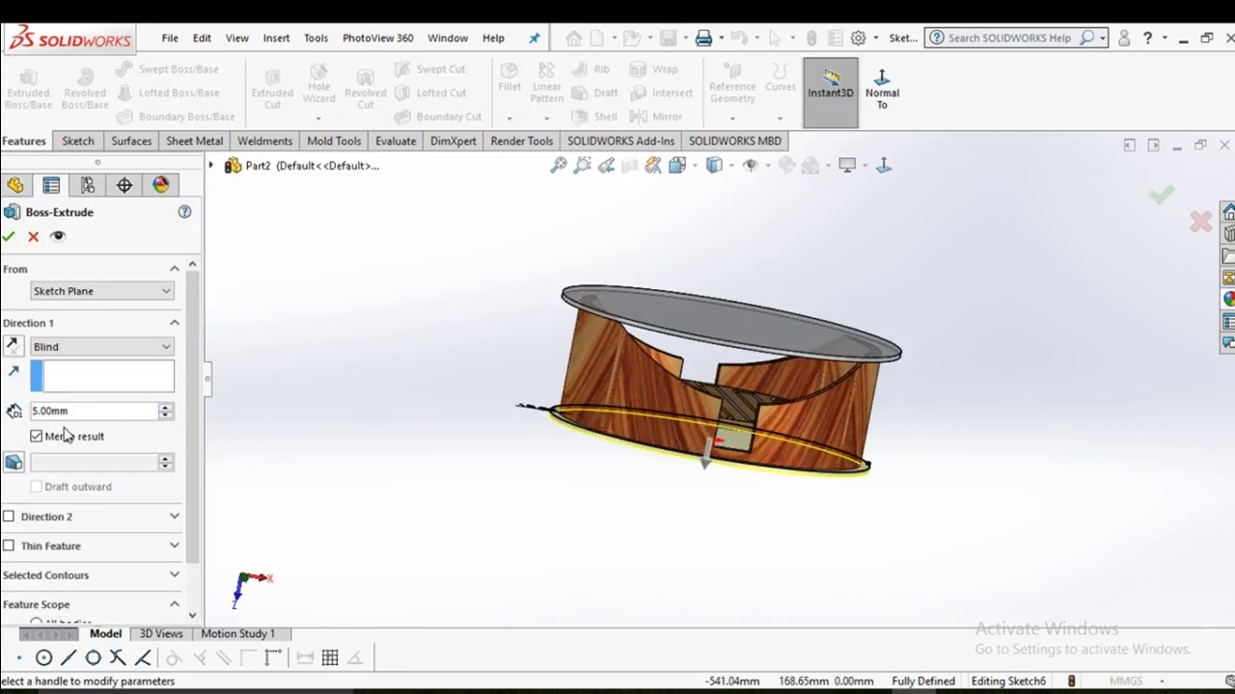
pyautogui.click(14, 462)
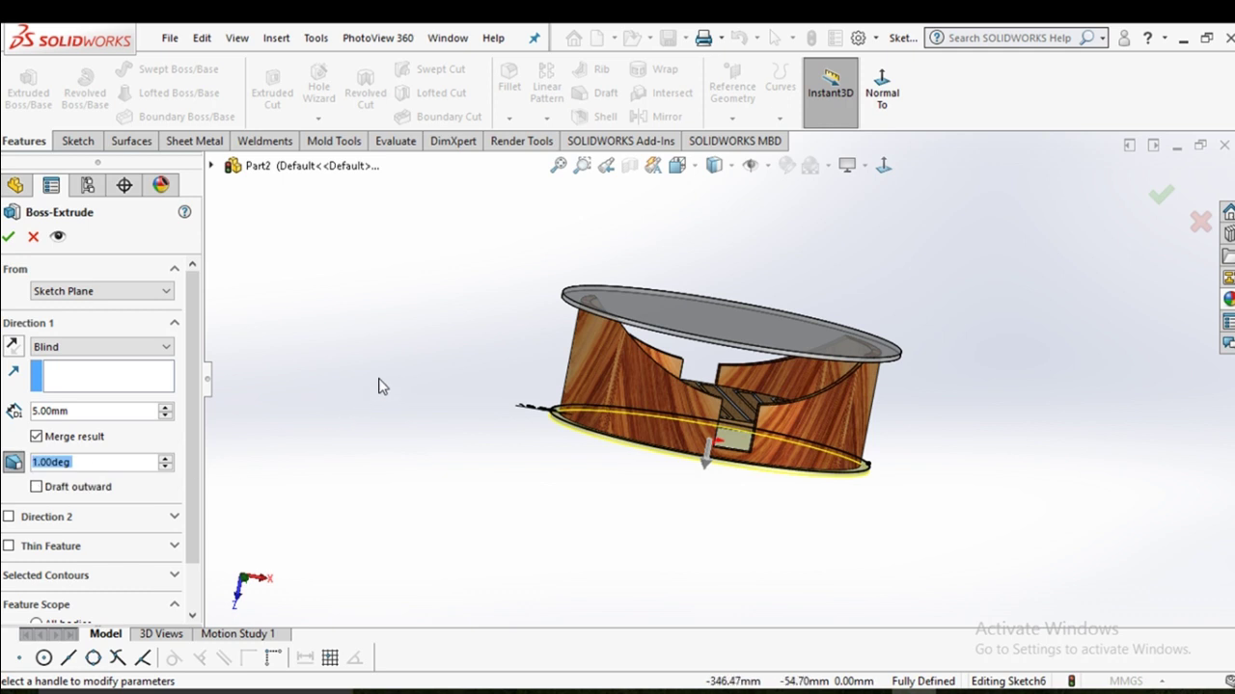
pyautogui.click(37, 488)
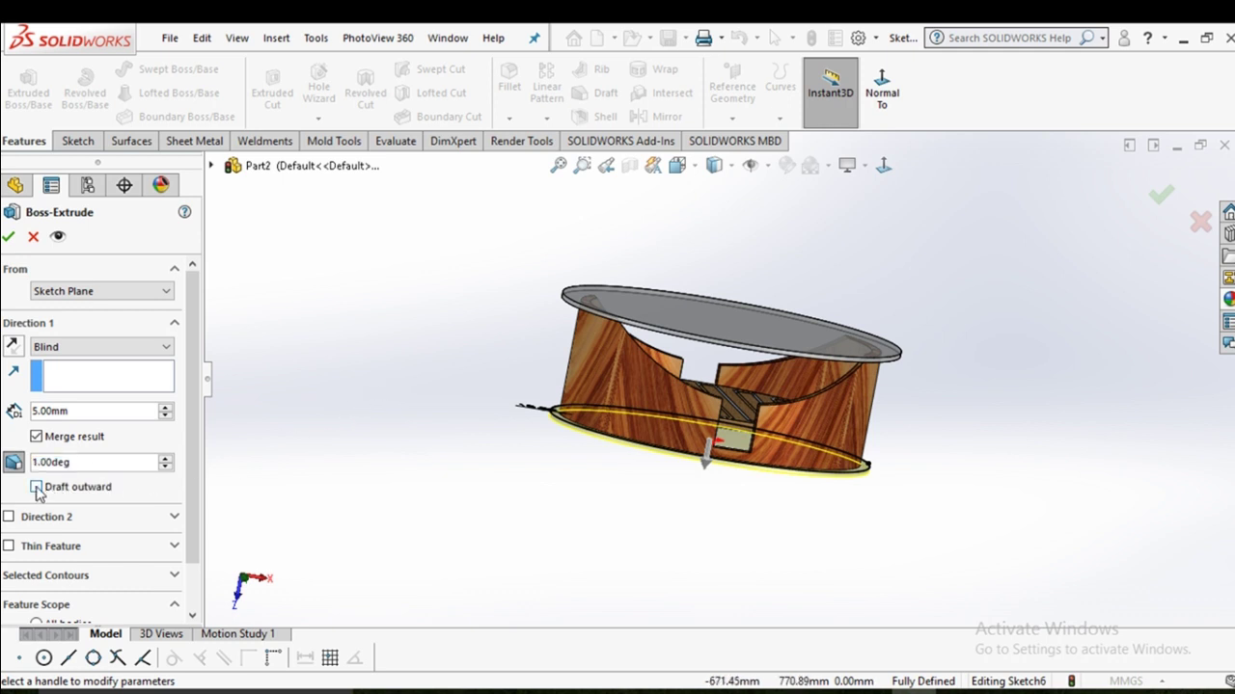
pyautogui.click(166, 409)
pyautogui.click(166, 409)
pyautogui.click(166, 409)
pyautogui.click(165, 408)
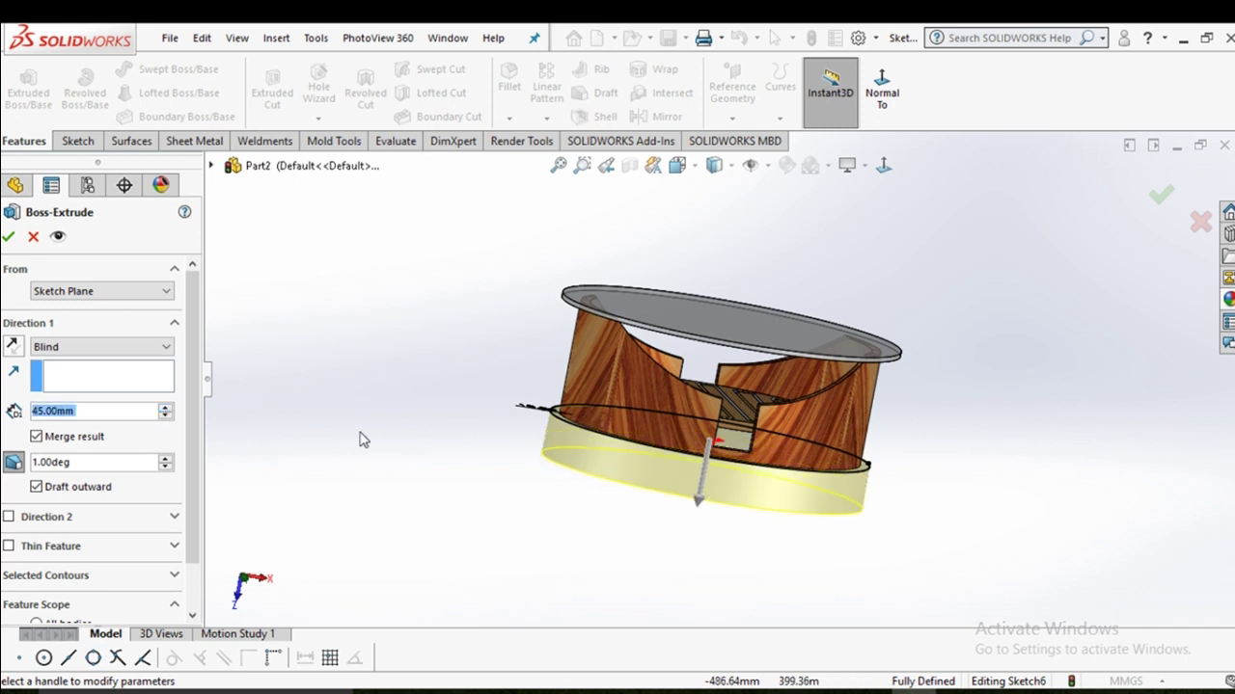
pyautogui.moveTo(358, 435); pyautogui.dragTo(359, 545, button='middle')
pyautogui.moveTo(358, 465)
pyautogui.mouseDown(button='middle')
pyautogui.moveTo(372, 435)
pyautogui.moveTo(295, 464)
pyautogui.mouseUp(button='middle')
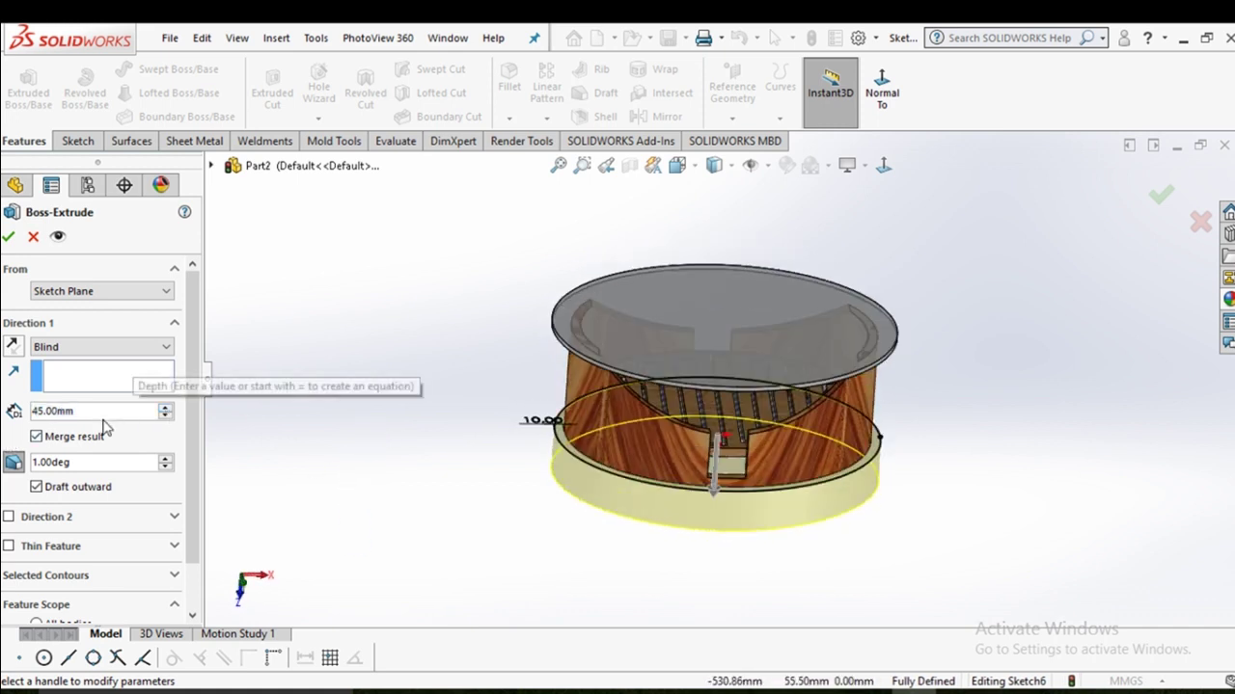
# Keep the ring as a separate body, set 59° draft and 15 mm depth, and confirm.
pyautogui.click(37, 437)
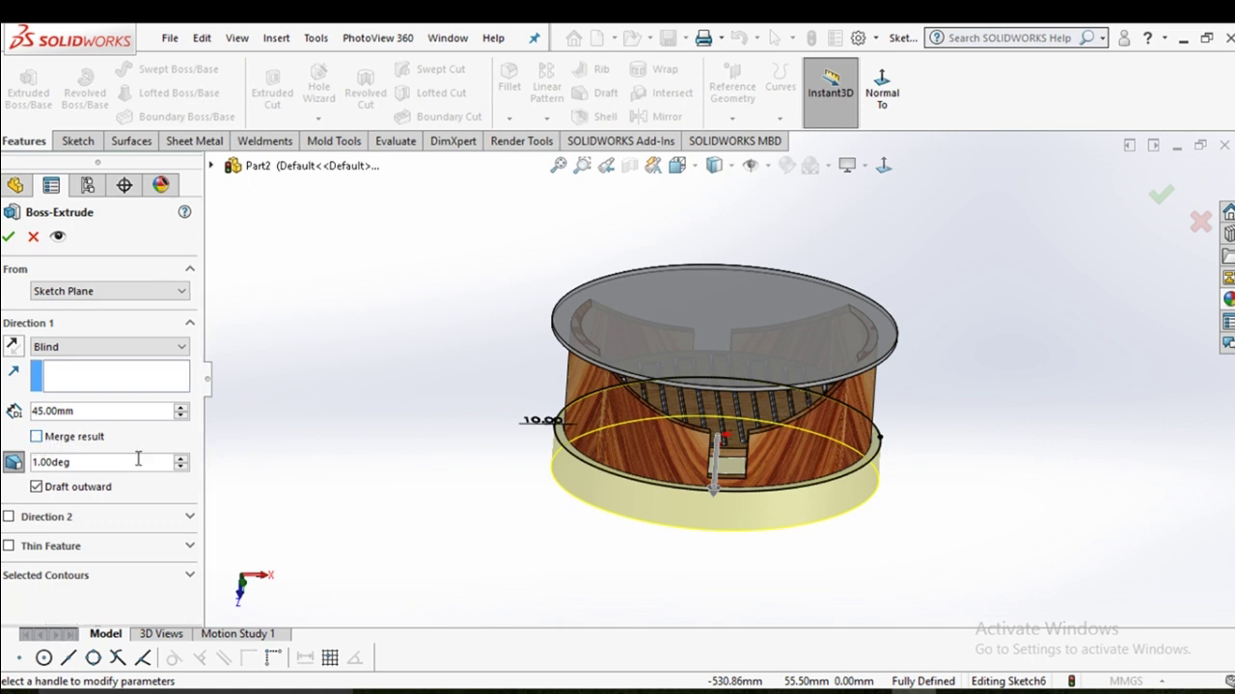
pyautogui.doubleClick(182, 462)
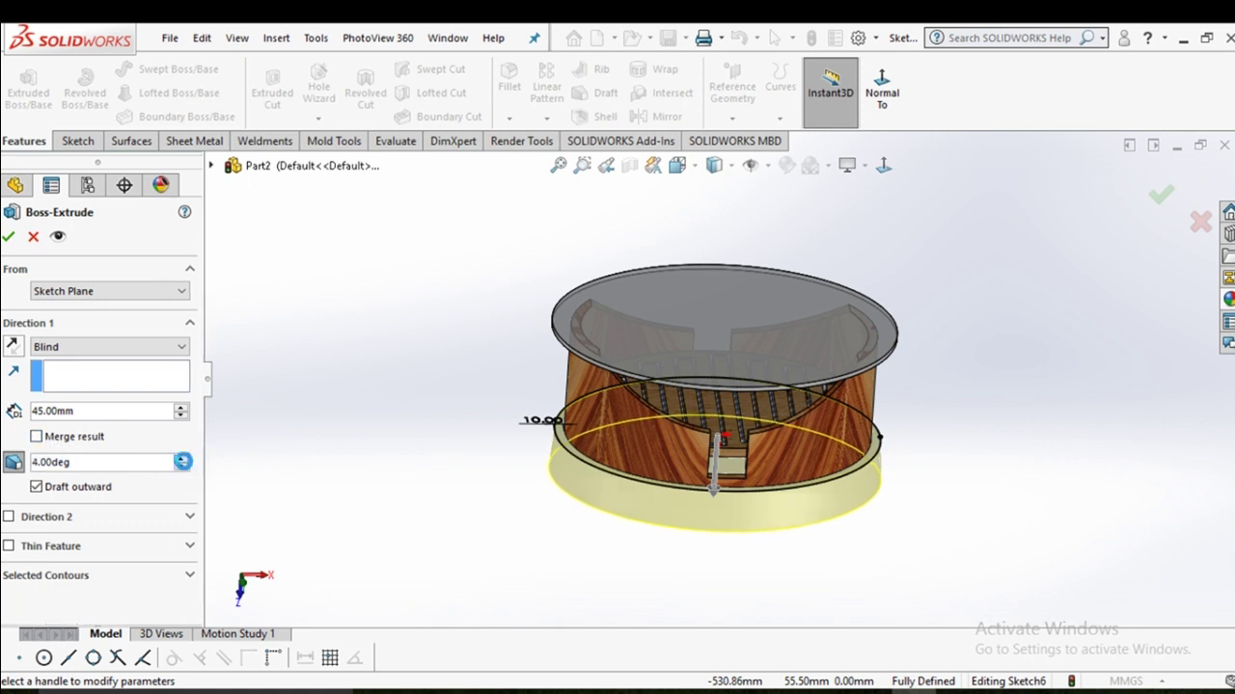
pyautogui.moveTo(181, 462); pyautogui.dragTo(186, 468)
pyautogui.moveTo(181, 422); pyautogui.dragTo(181, 421)
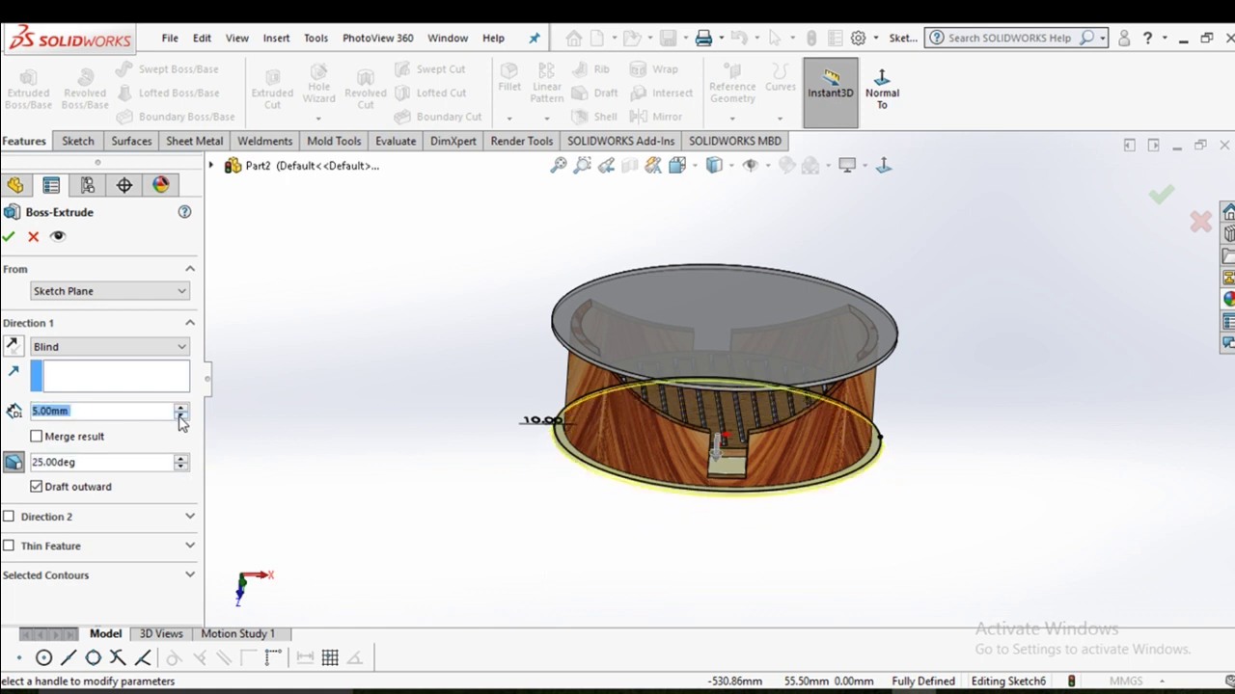
pyautogui.scroll(-3, 532, 463)
pyautogui.scroll(-2, 585, 460)
pyautogui.moveTo(585, 460)
pyautogui.mouseDown(button='middle')
pyautogui.moveTo(600, 422)
pyautogui.moveTo(598, 446)
pyautogui.mouseUp(button='middle')
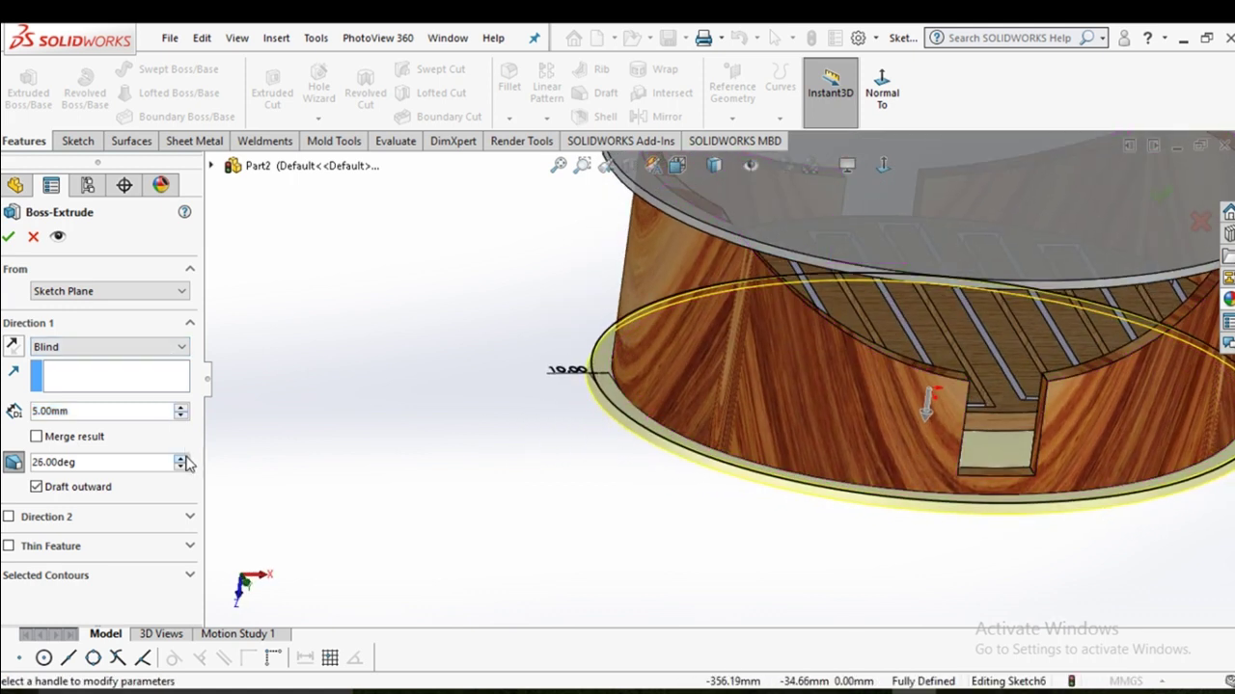
pyautogui.moveTo(183, 458); pyautogui.dragTo(186, 464)
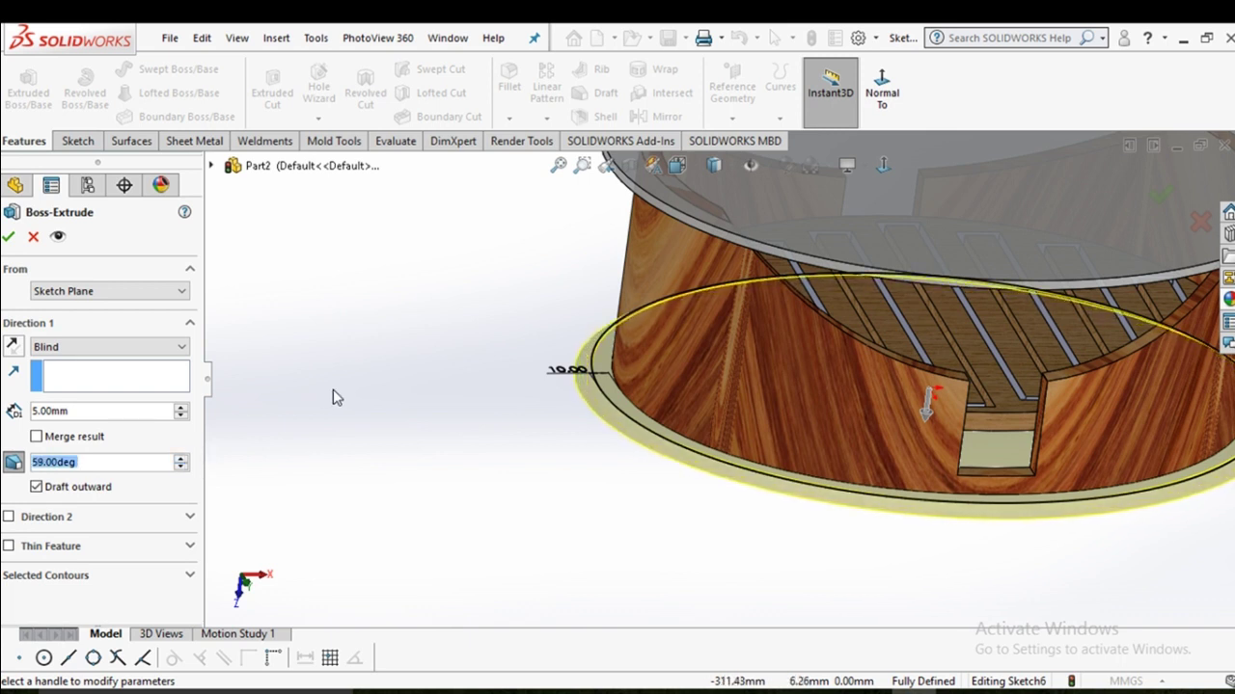
pyautogui.moveTo(333, 394); pyautogui.dragTo(242, 431, button='middle')
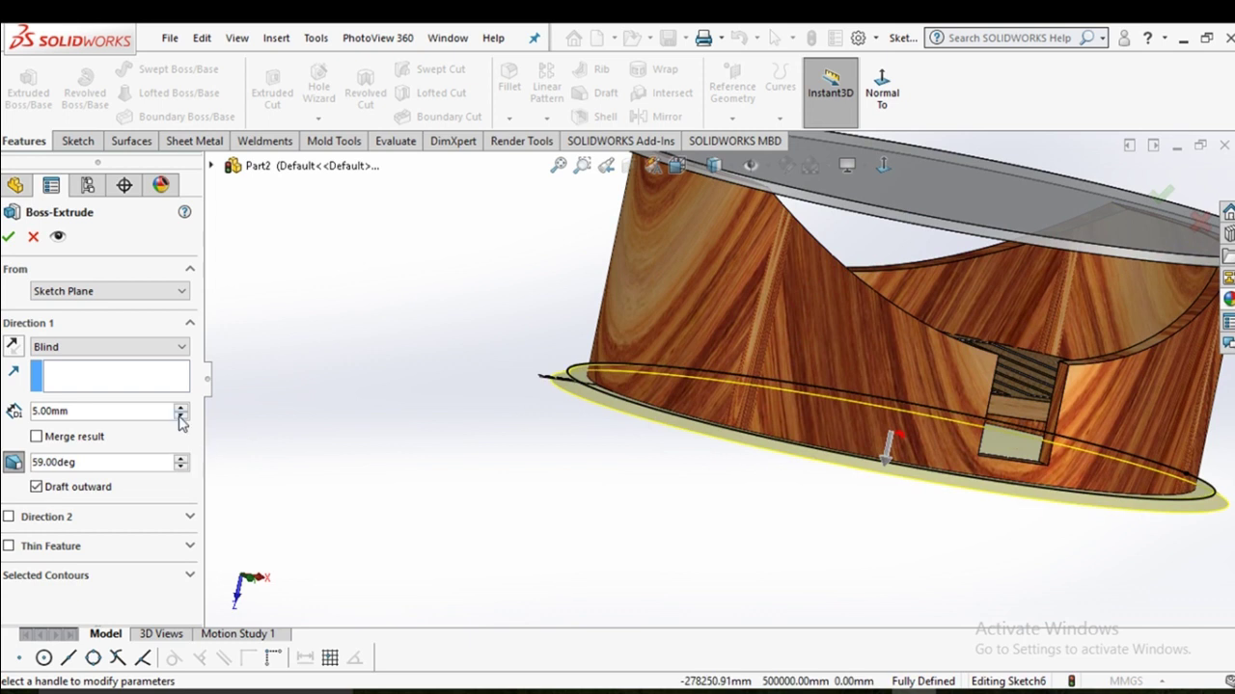
pyautogui.click(179, 408)
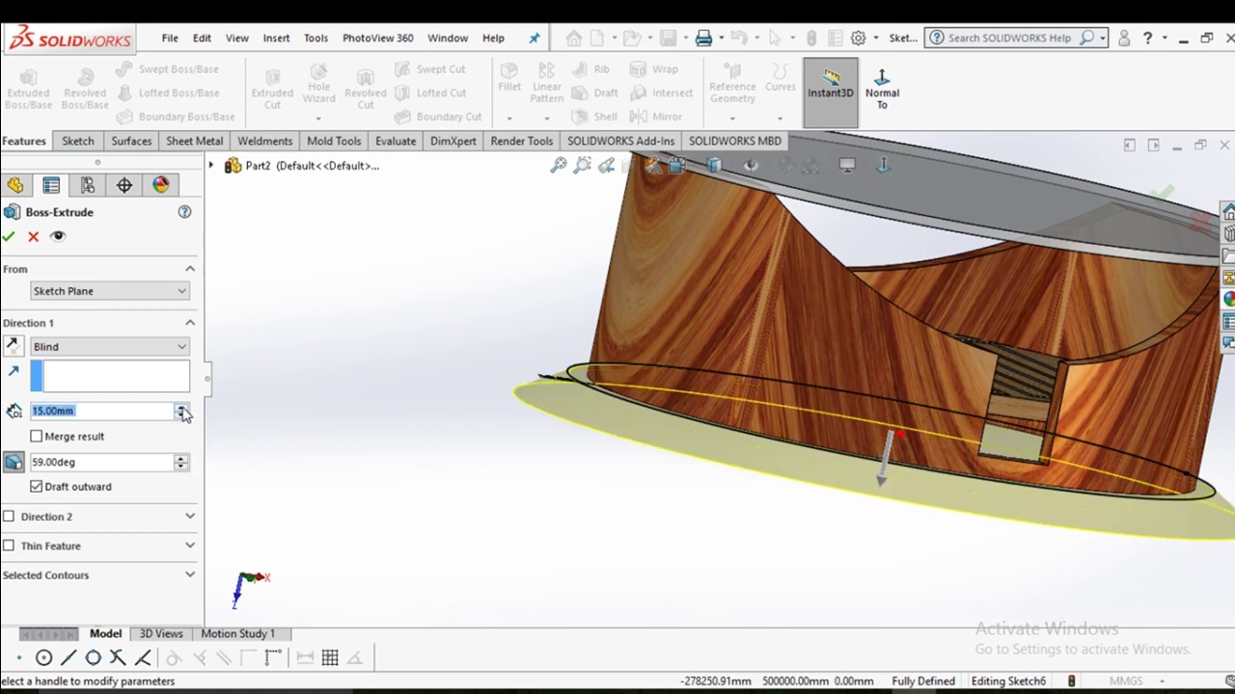
pyautogui.click(9, 237)
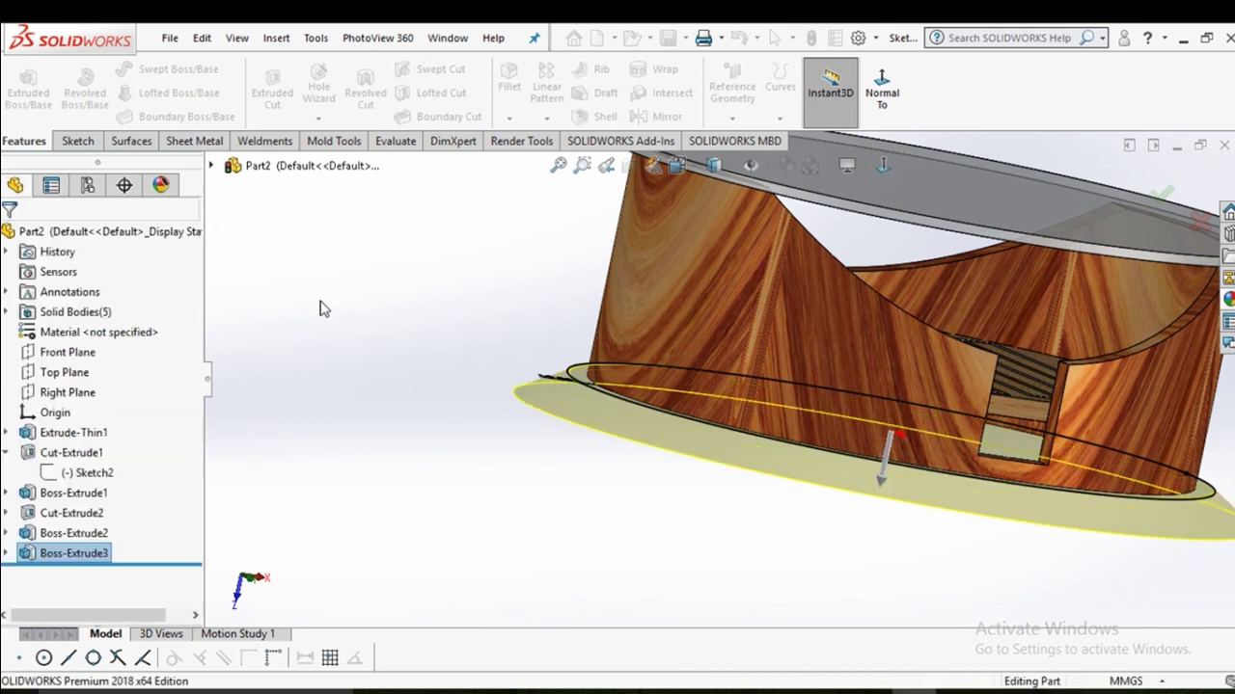
pyautogui.moveTo(378, 294)
pyautogui.mouseDown(button='middle')
pyautogui.moveTo(380, 421)
pyautogui.moveTo(356, 379)
pyautogui.mouseUp(button='middle')
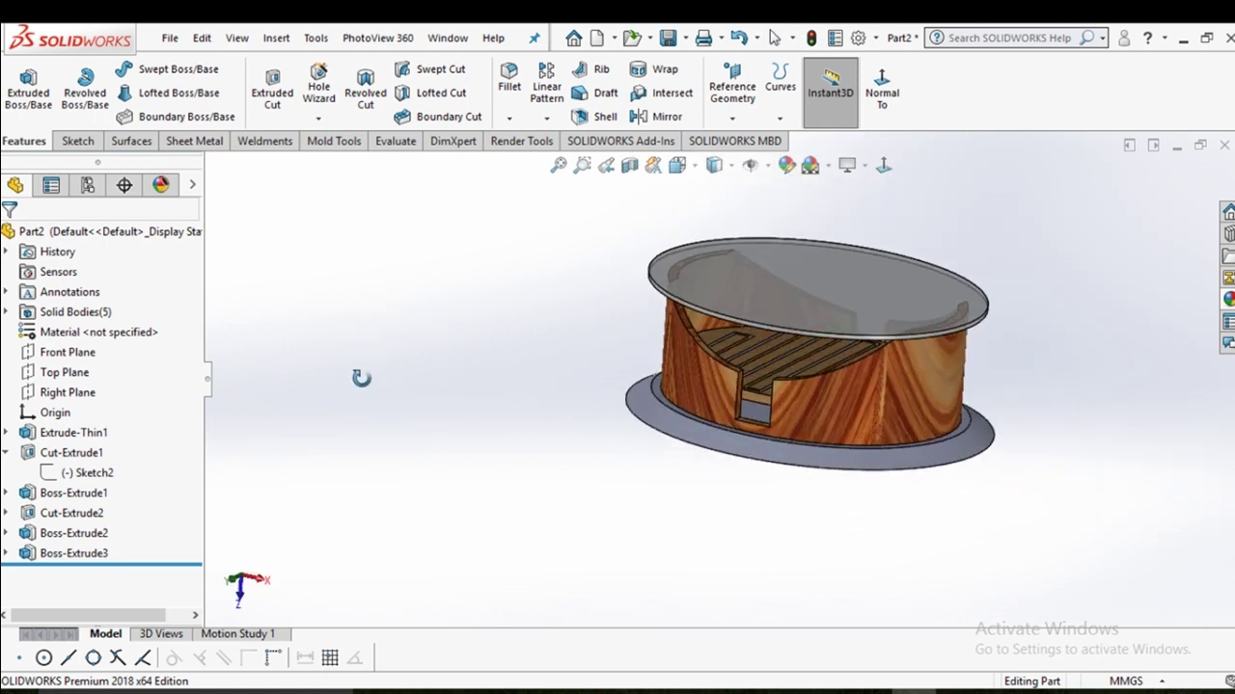
# Edit Boss-Extrude3 and lower its draft angle from 59° to 37°.
pyautogui.click(57, 553)
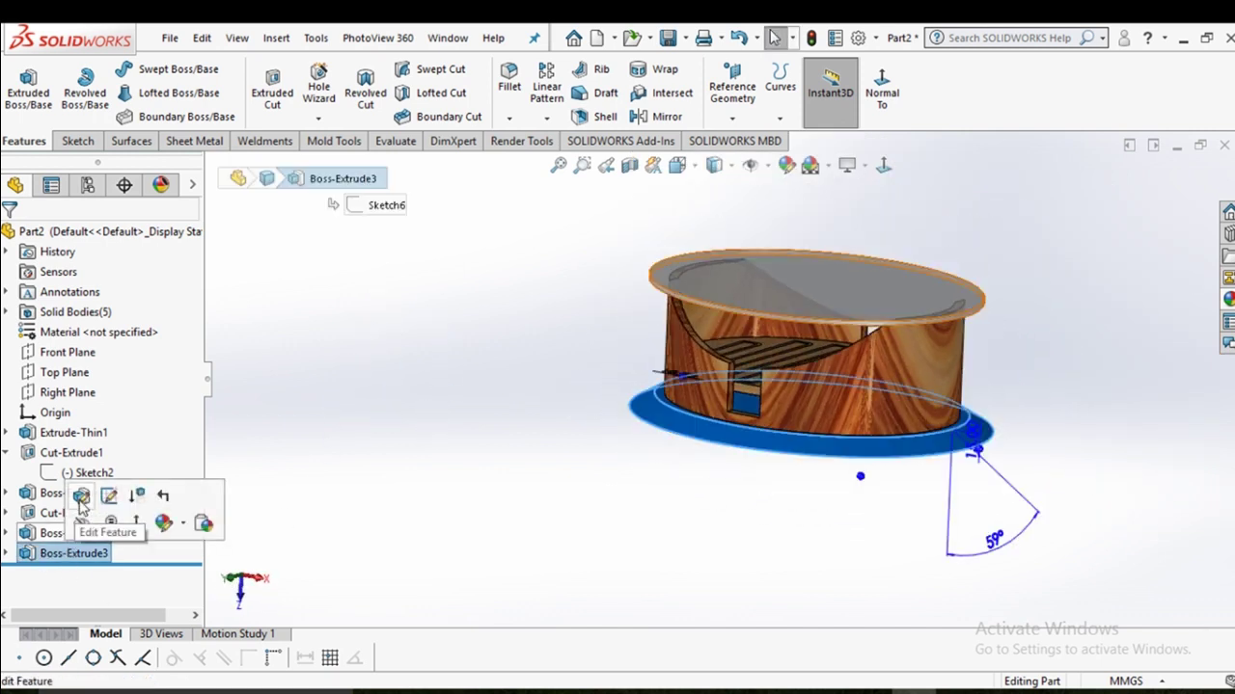
pyautogui.click(79, 496)
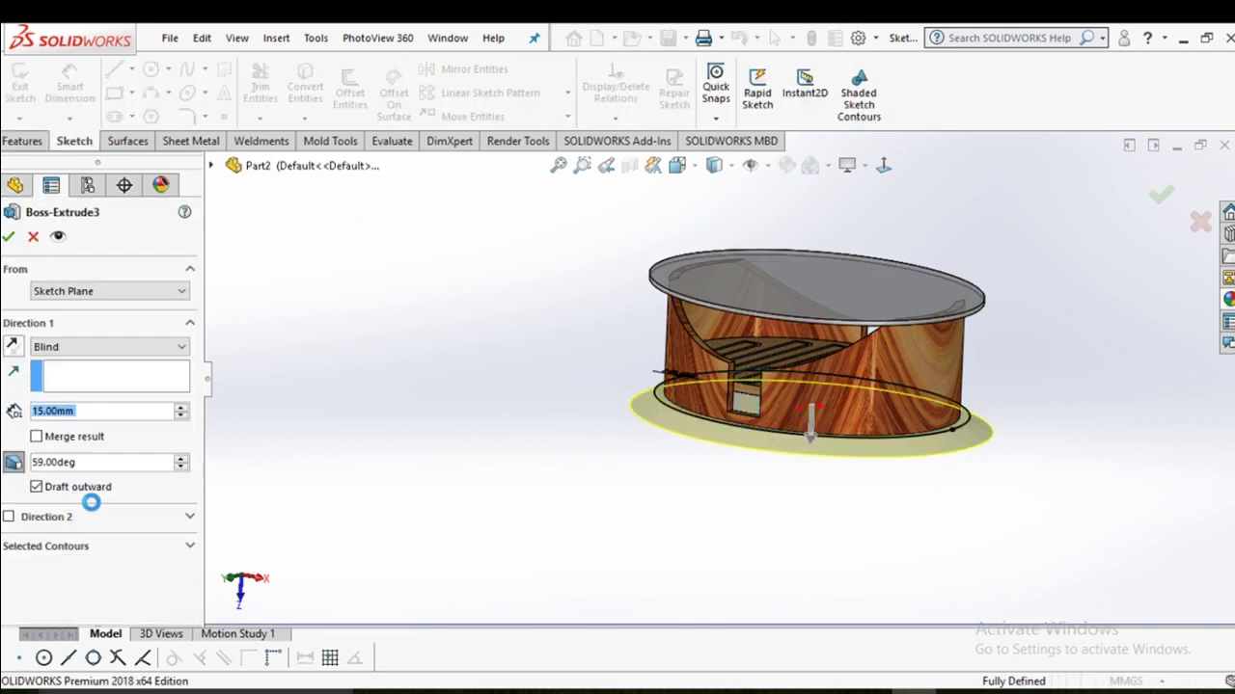
pyautogui.click(181, 467)
pyautogui.click(181, 467)
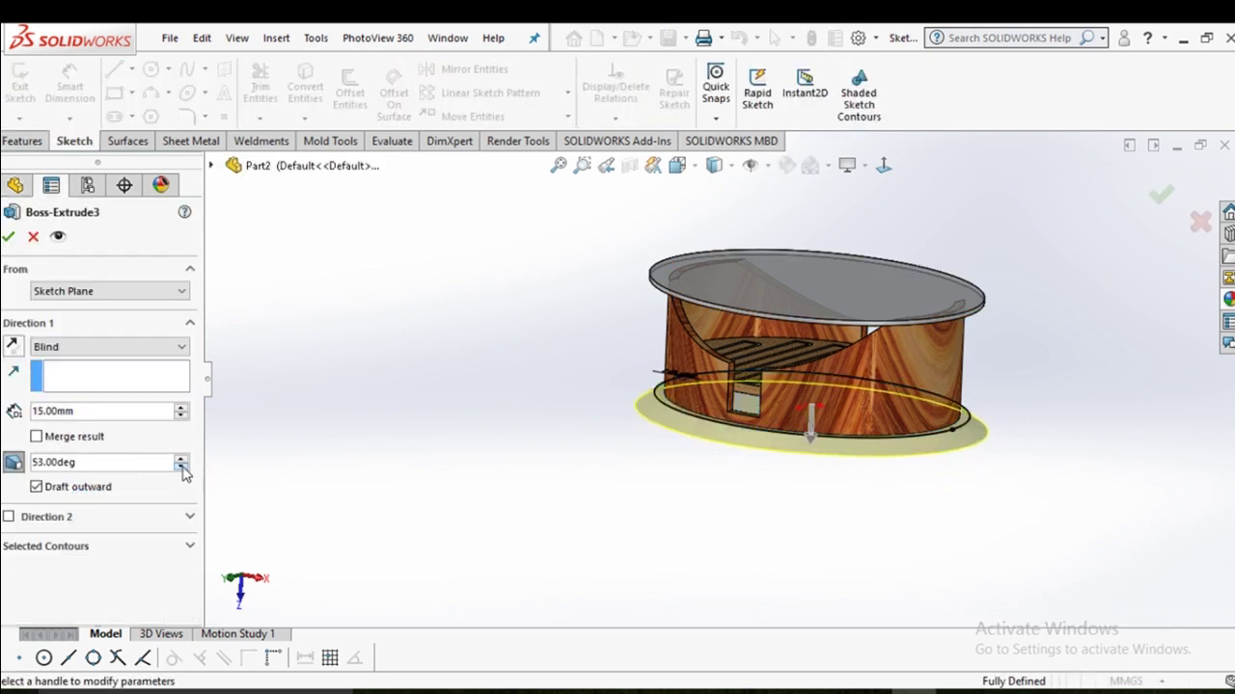
pyautogui.click(181, 467)
pyautogui.click(181, 467)
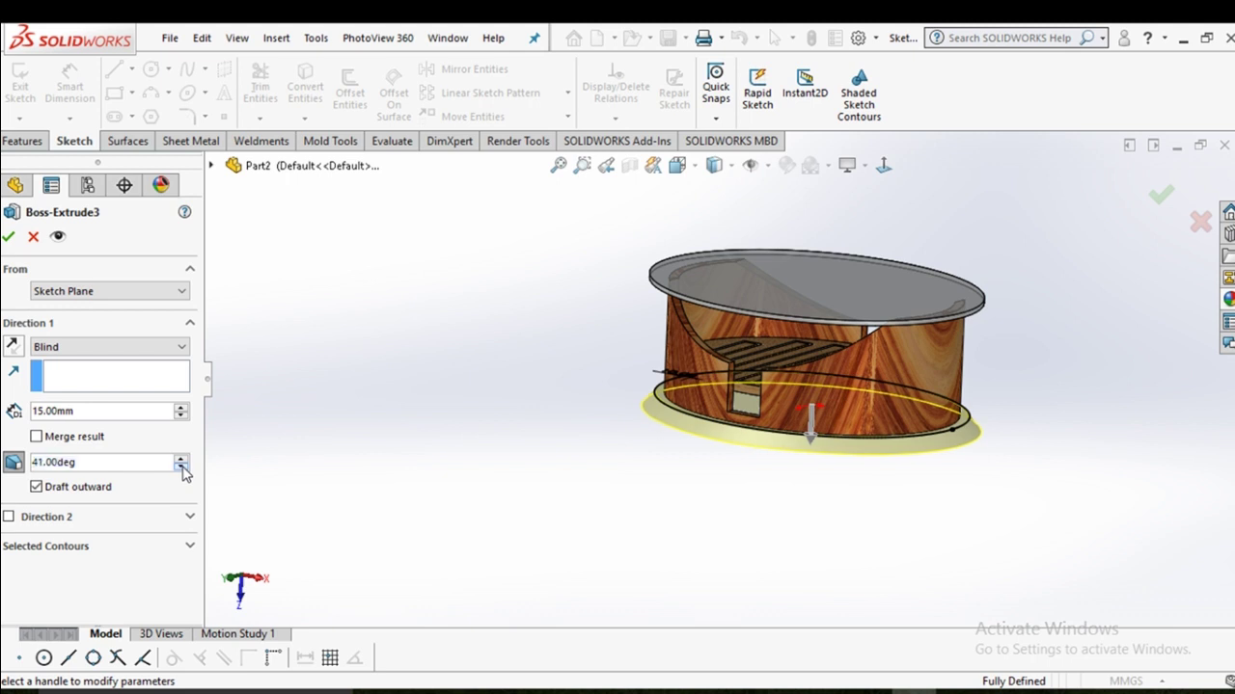
pyautogui.moveTo(522, 398)
pyautogui.mouseDown(button='middle')
pyautogui.moveTo(566, 482)
pyautogui.moveTo(601, 498)
pyautogui.moveTo(565, 399)
pyautogui.moveTo(603, 434)
pyautogui.mouseUp(button='middle')
pyautogui.click(9, 236)
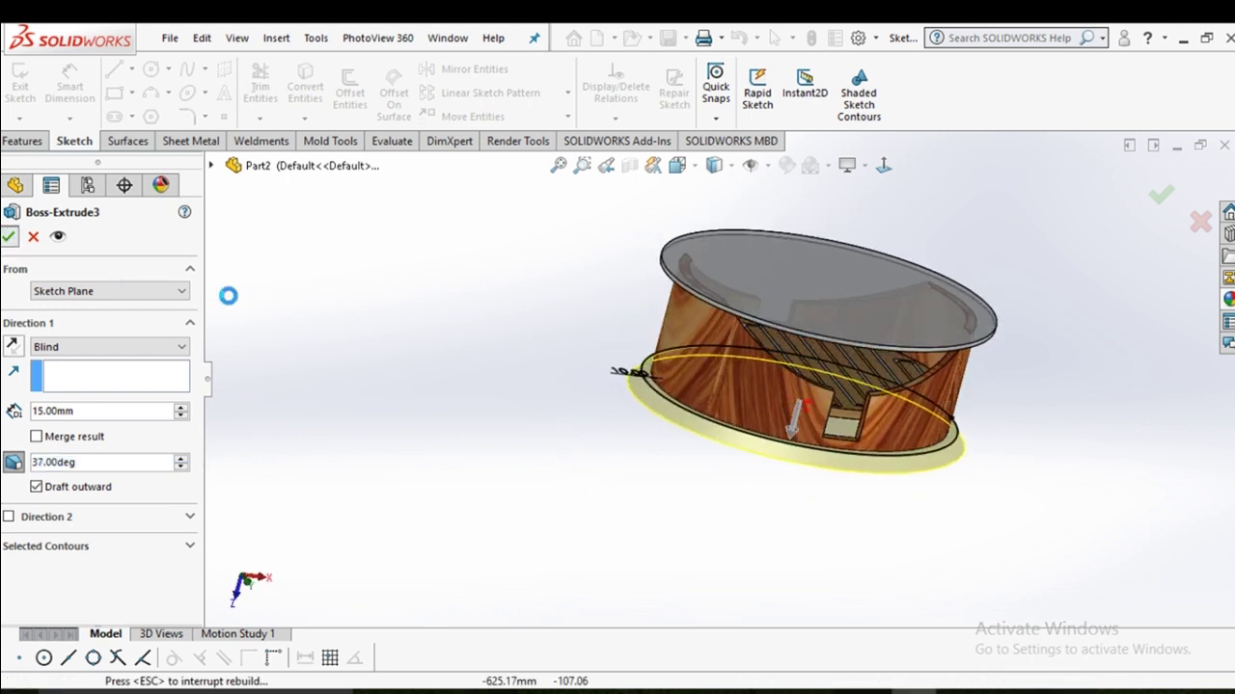
pyautogui.moveTo(574, 390)
pyautogui.mouseDown(button='middle')
pyautogui.moveTo(610, 499)
pyautogui.moveTo(625, 434)
pyautogui.mouseUp(button='middle')
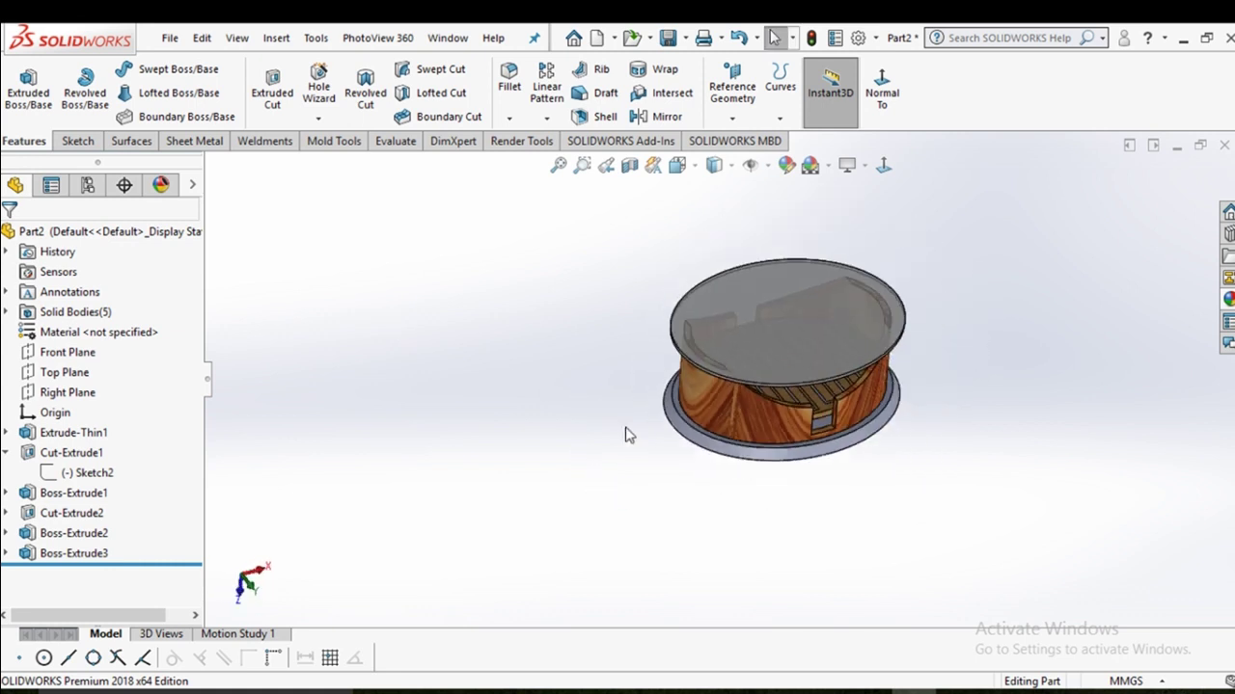
pyautogui.moveTo(1071, 404)
pyautogui.mouseDown(button='middle')
pyautogui.moveTo(1050, 308)
pyautogui.moveTo(923, 372)
pyautogui.moveTo(885, 433)
pyautogui.moveTo(961, 420)
pyautogui.mouseUp(button='middle')
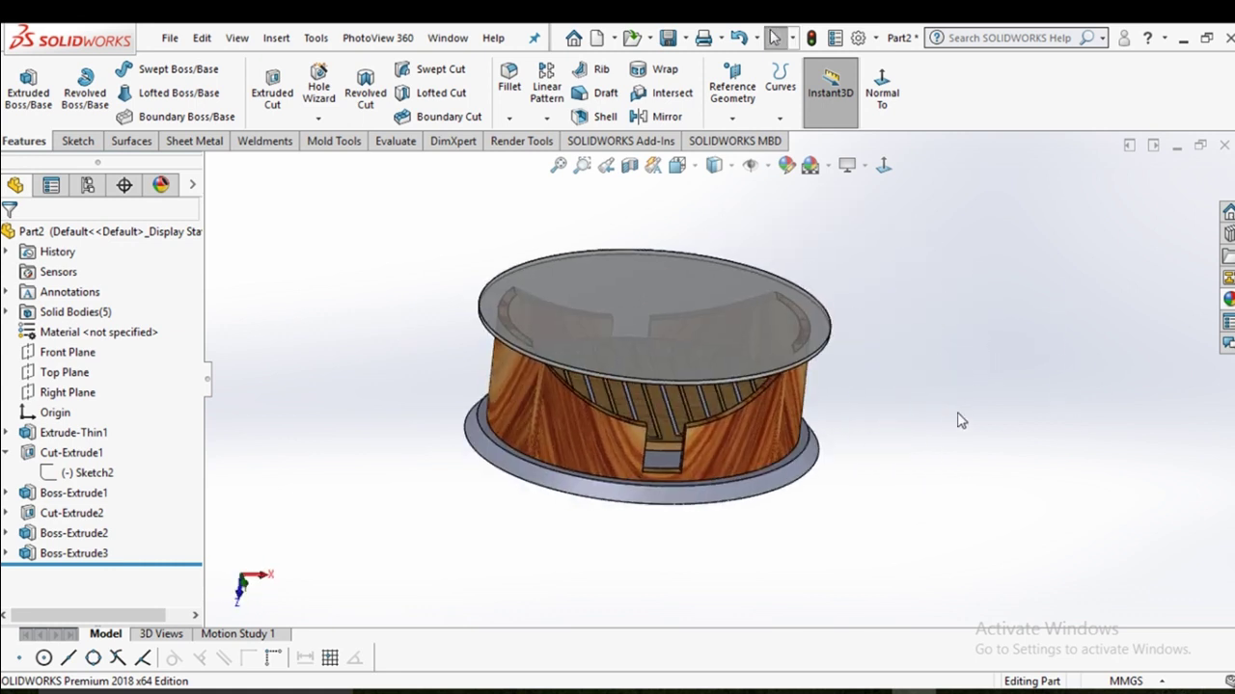
pyautogui.click(1227, 299)
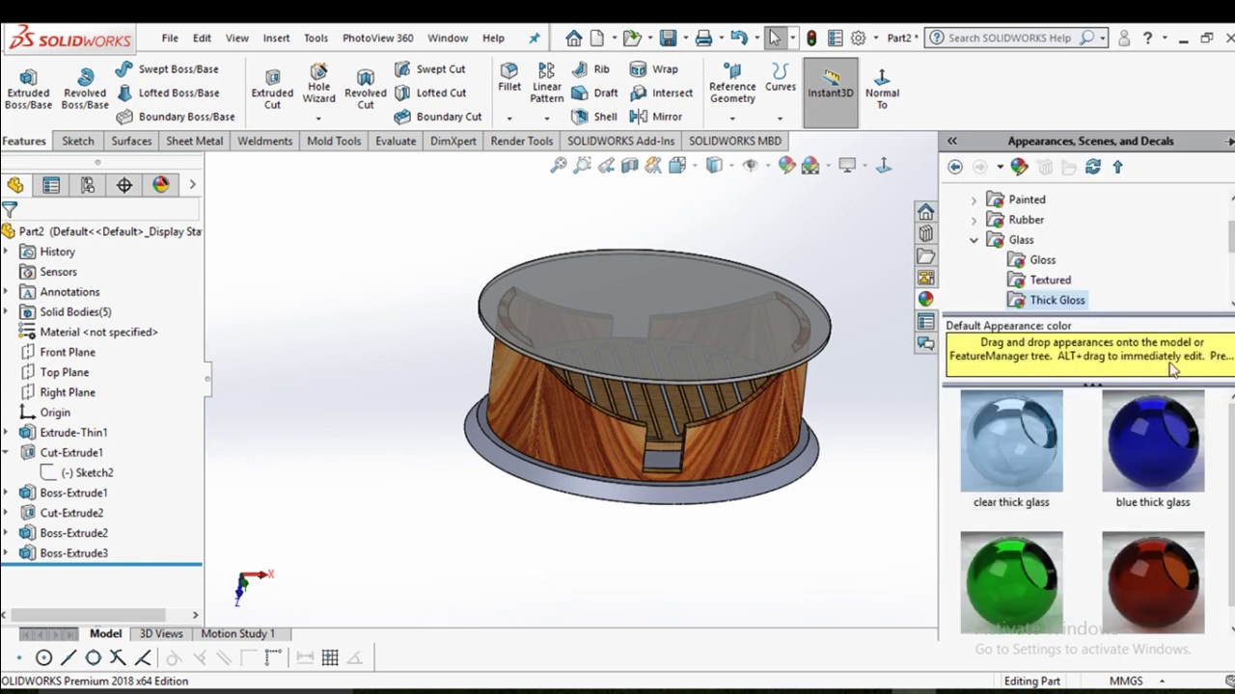
# Browse Organic > Wood to Rosewood and drop polished rosewood 2d onto the base flange.
pyautogui.doubleClick(987, 243)
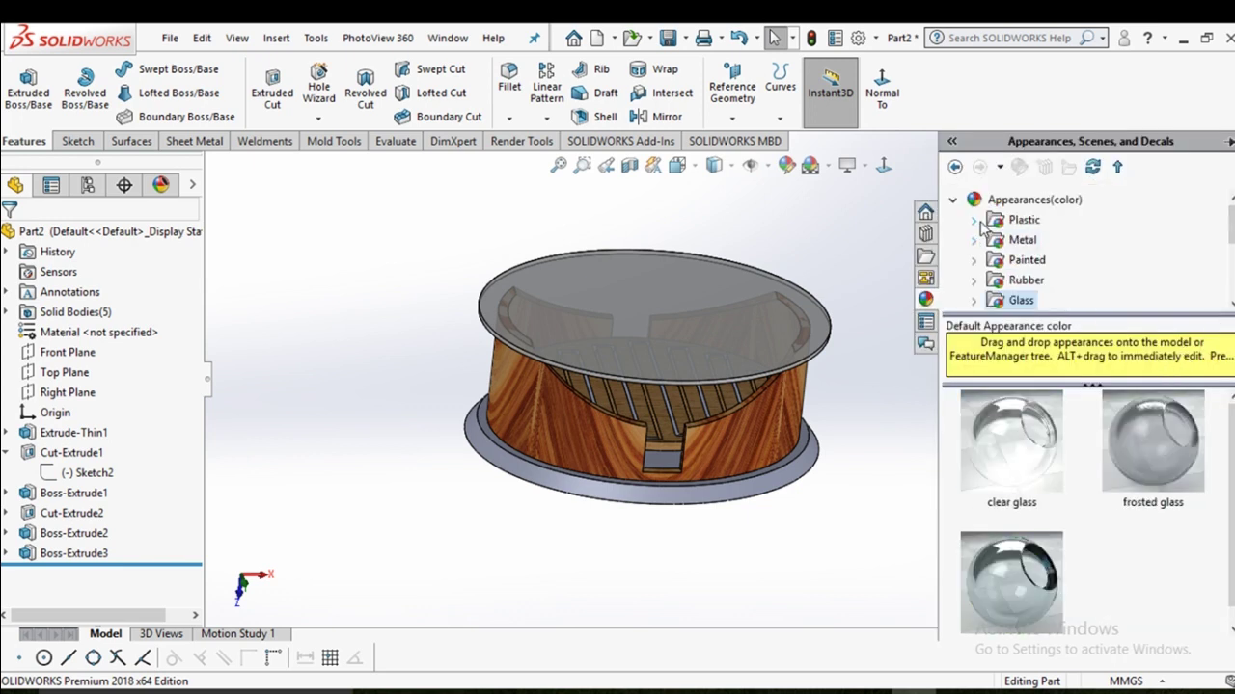
pyautogui.click(979, 224)
pyautogui.click(973, 200)
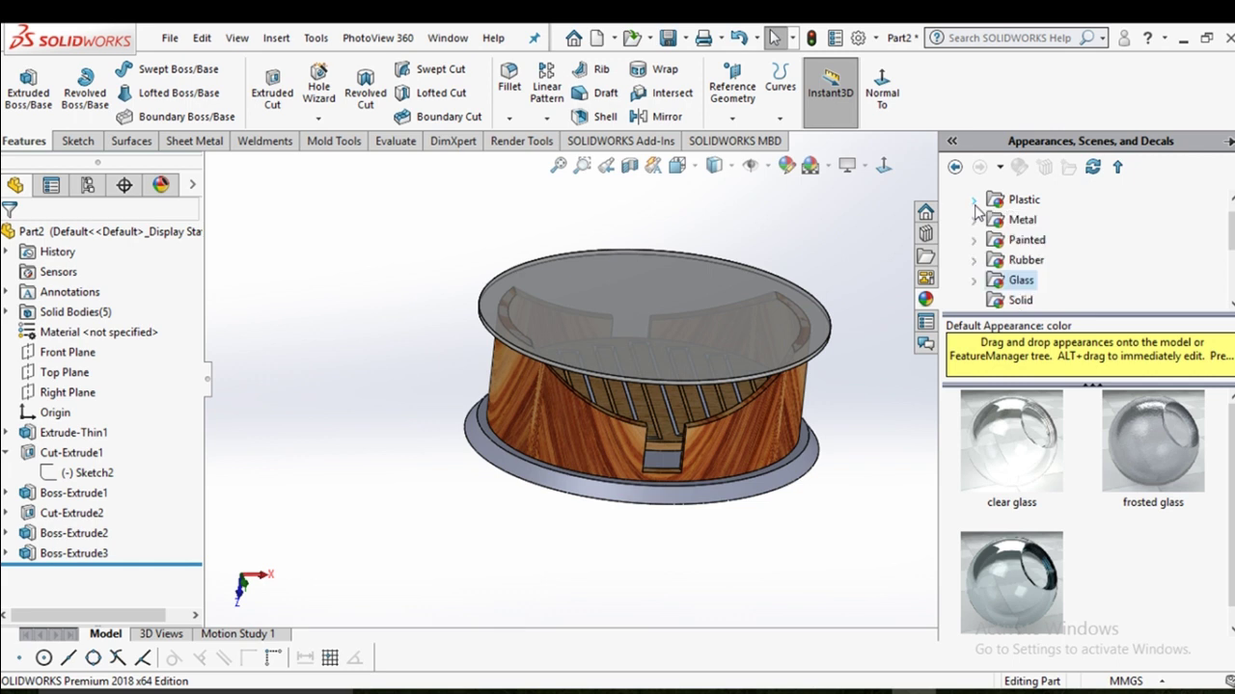
pyautogui.scroll(-1, 1040, 266)
pyautogui.scroll(-1, 1040, 266)
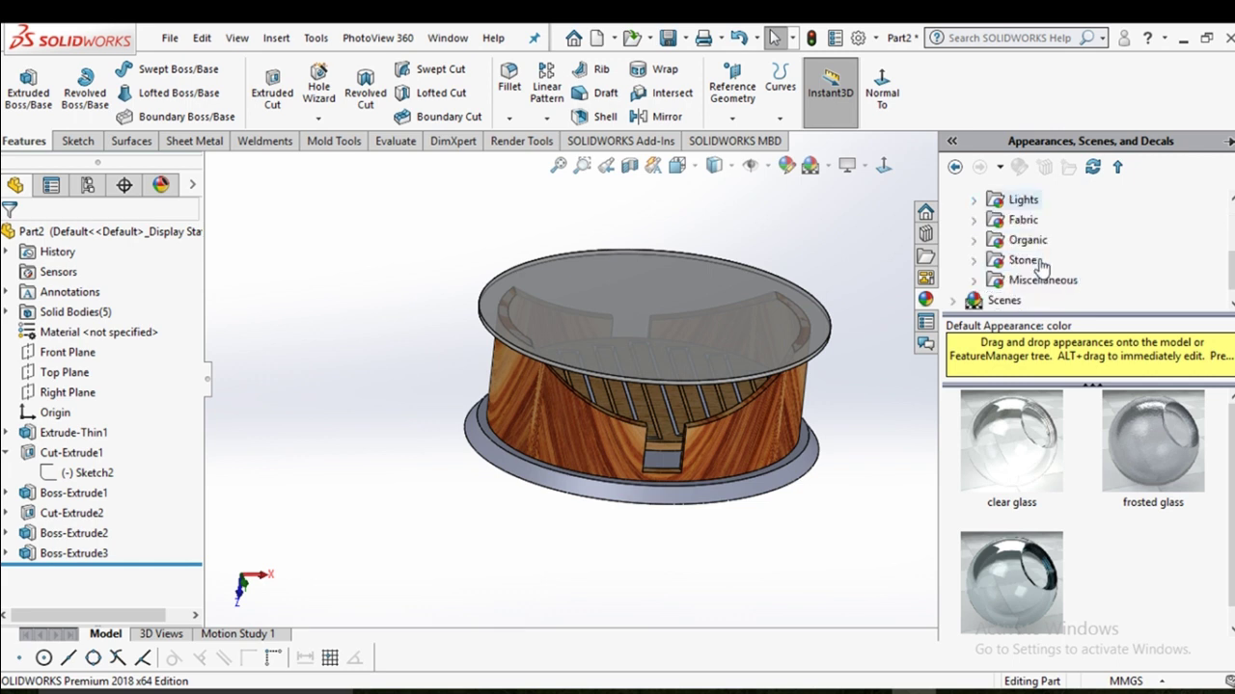
pyautogui.click(975, 242)
pyautogui.click(1064, 261)
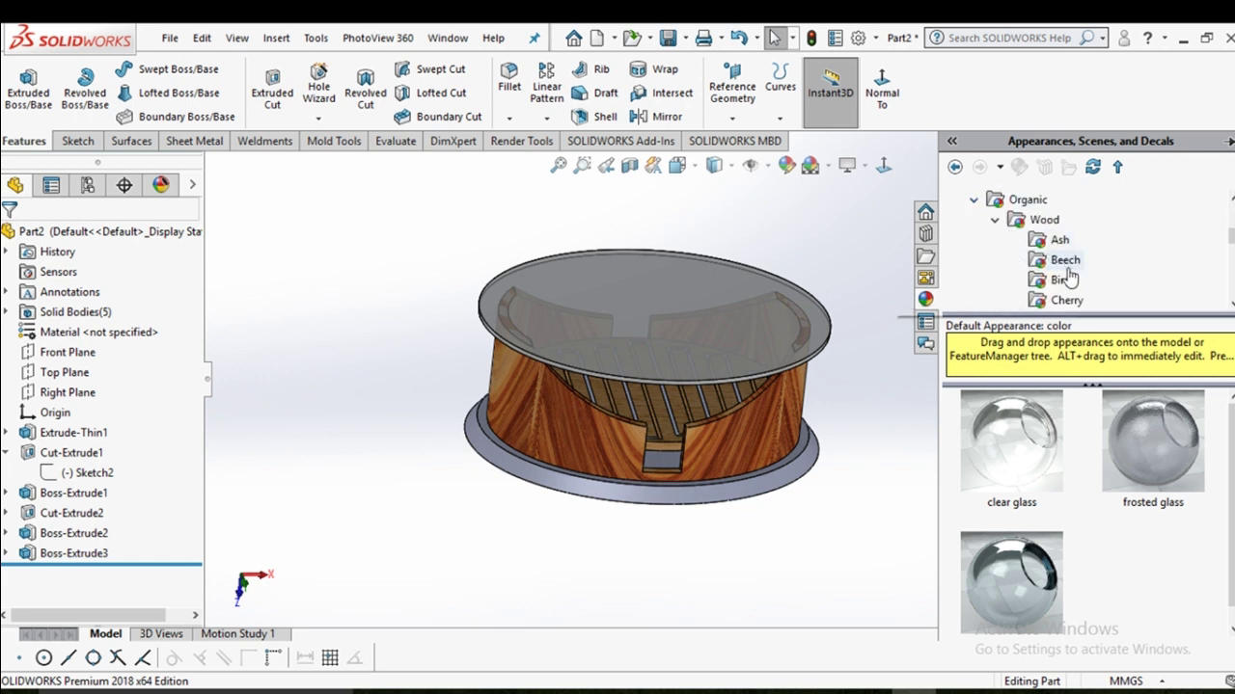
pyautogui.click(1062, 282)
pyautogui.scroll(-1, 1060, 290)
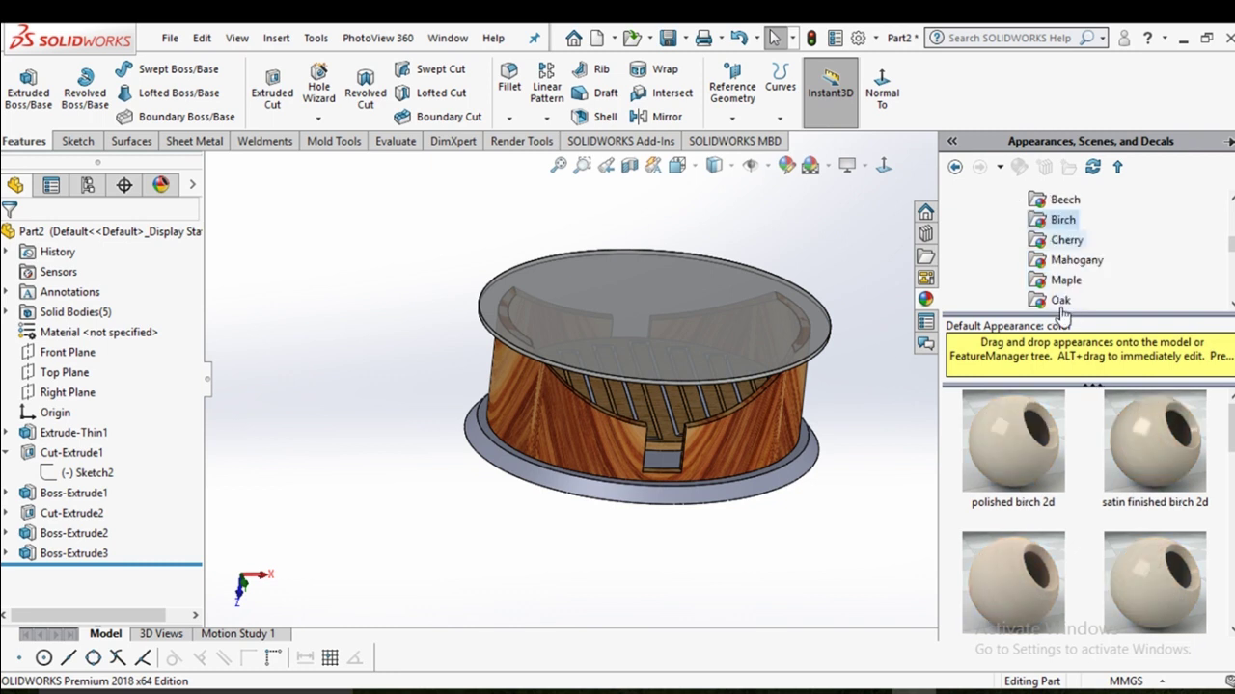
pyautogui.click(1067, 281)
pyautogui.click(1062, 301)
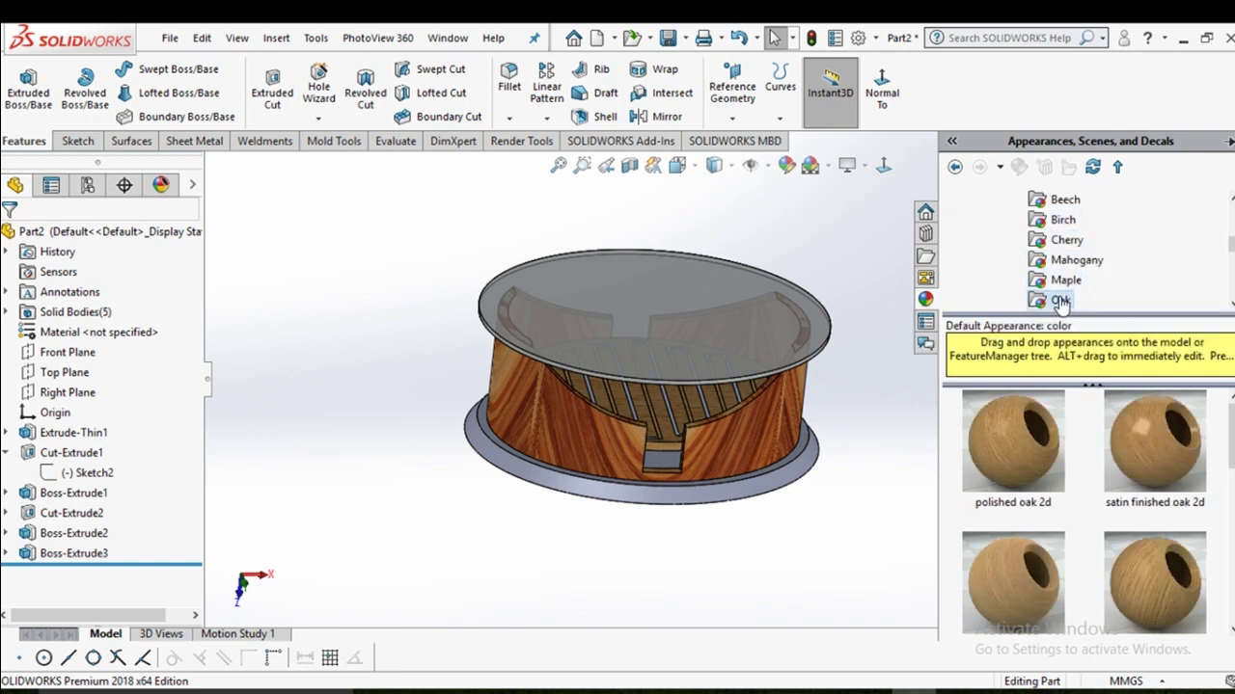
pyautogui.scroll(-1, 1060, 302)
pyautogui.click(1073, 279)
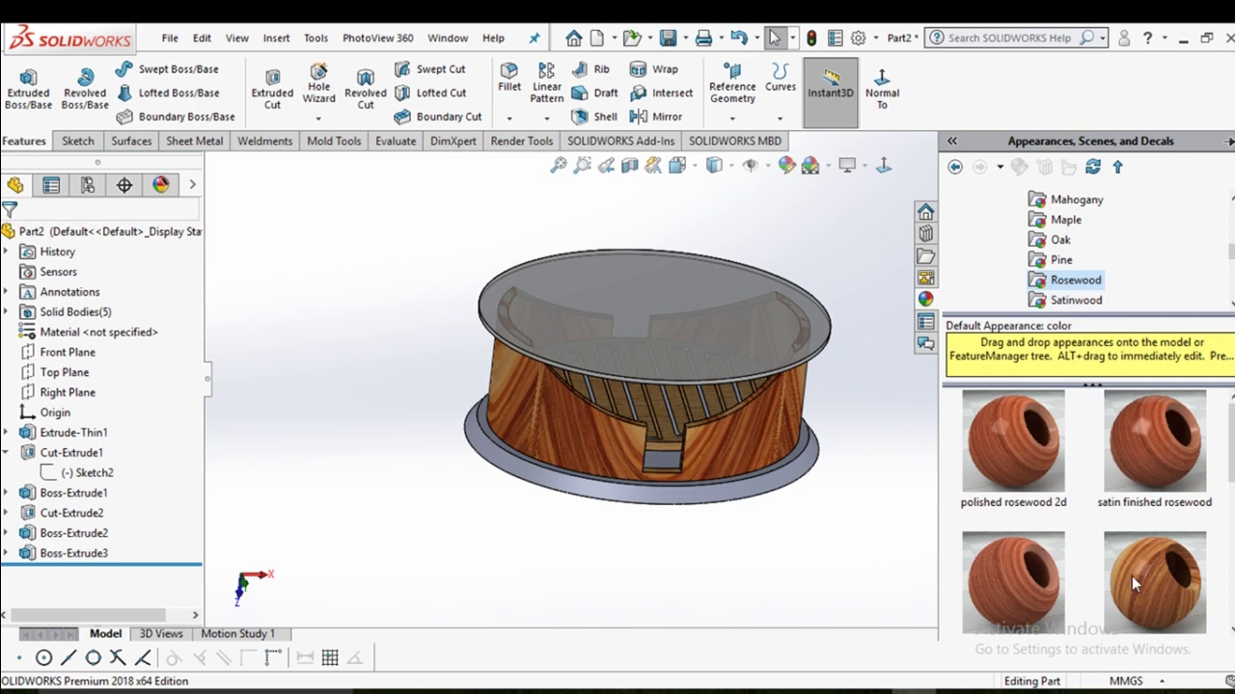
pyautogui.moveTo(1058, 466); pyautogui.dragTo(777, 485)
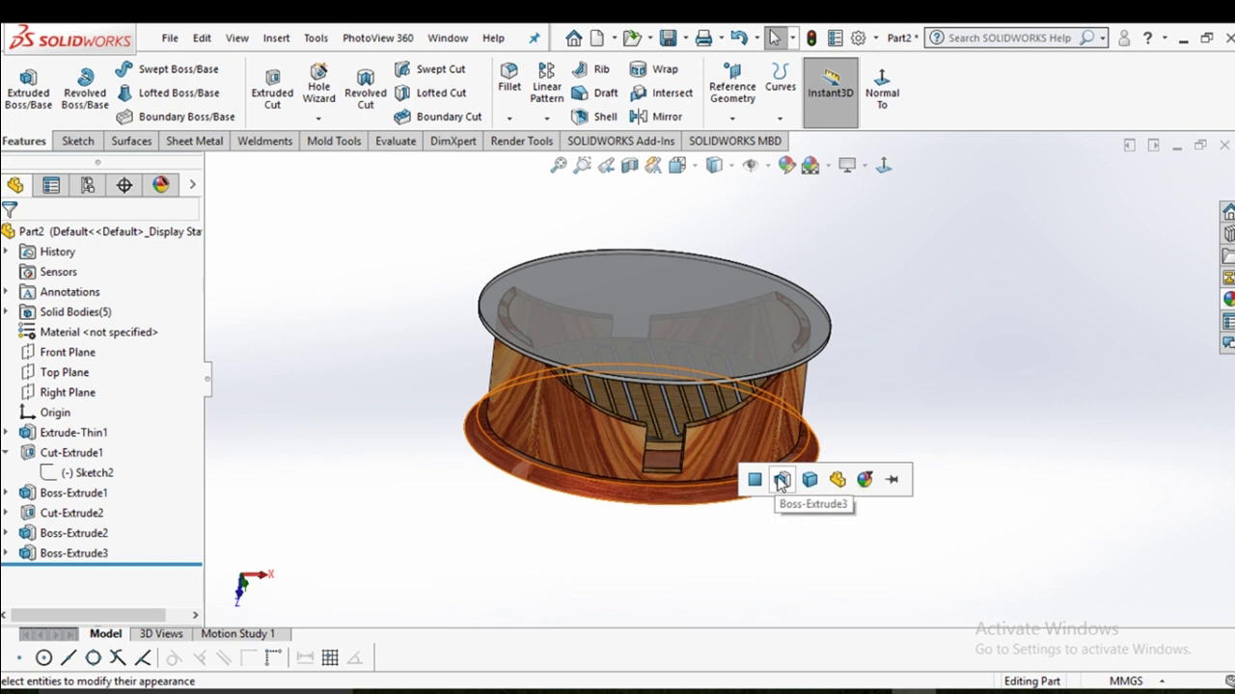
# Apply the rosewood appearance to the entire Boss-Extrude3 flange and orbit to inspect the base.
pyautogui.click(781, 482)
pyautogui.moveTo(821, 474)
pyautogui.mouseDown(button='middle')
pyautogui.moveTo(760, 305)
pyautogui.moveTo(904, 532)
pyautogui.moveTo(772, 381)
pyautogui.moveTo(805, 442)
pyautogui.moveTo(873, 444)
pyautogui.mouseUp(button='middle')
pyautogui.moveTo(771, 344)
pyautogui.mouseDown(button='middle')
pyautogui.moveTo(645, 360)
pyautogui.moveTo(659, 310)
pyautogui.moveTo(653, 378)
pyautogui.mouseUp(button='middle')
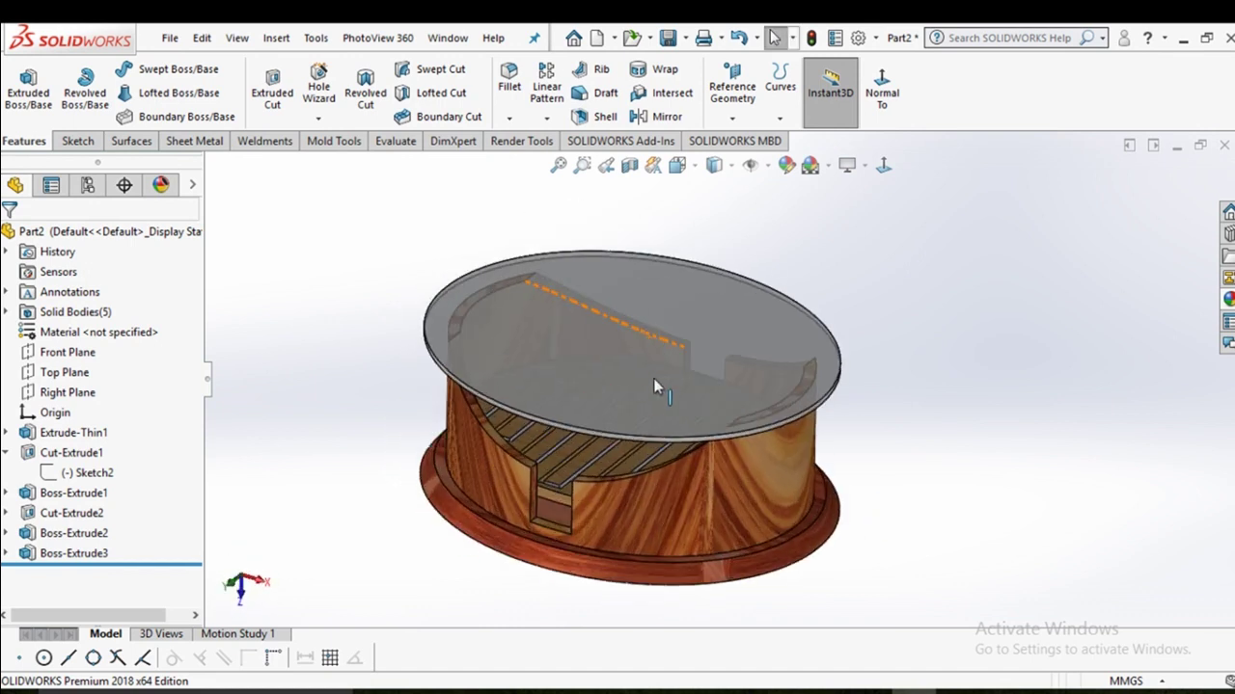